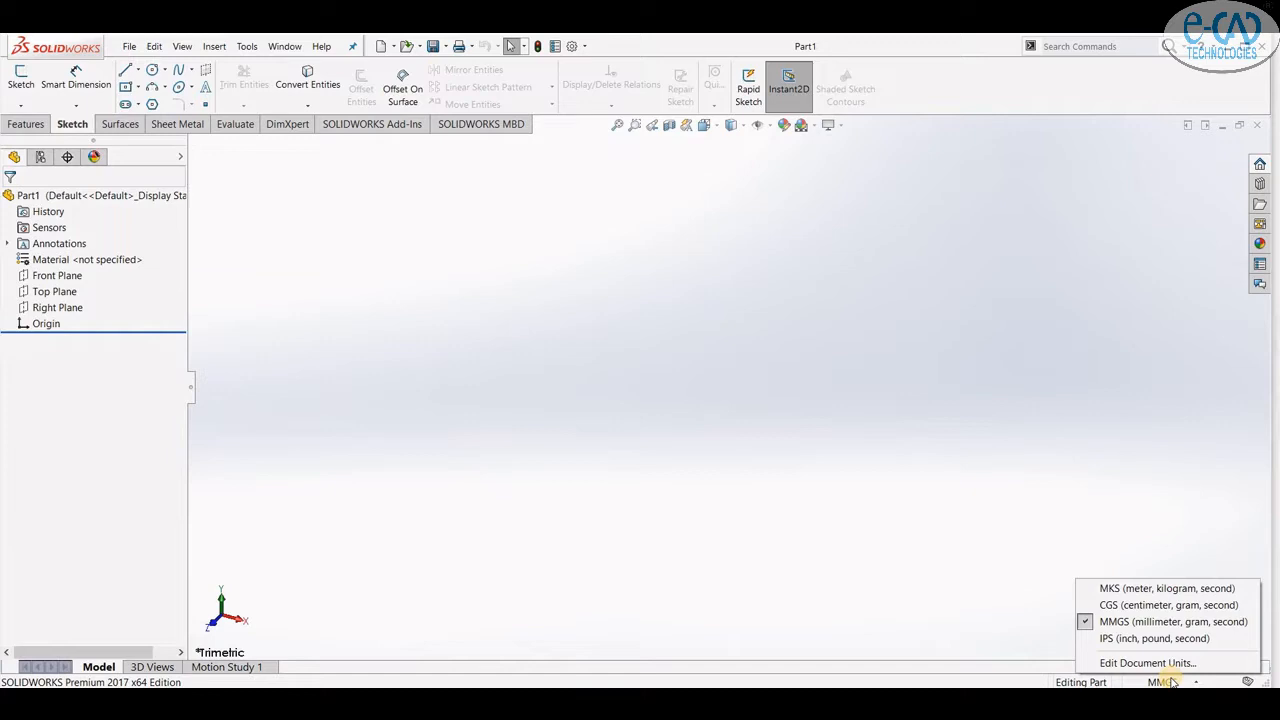
- Open a new sketch on the Top Plane
left_click(57, 291)
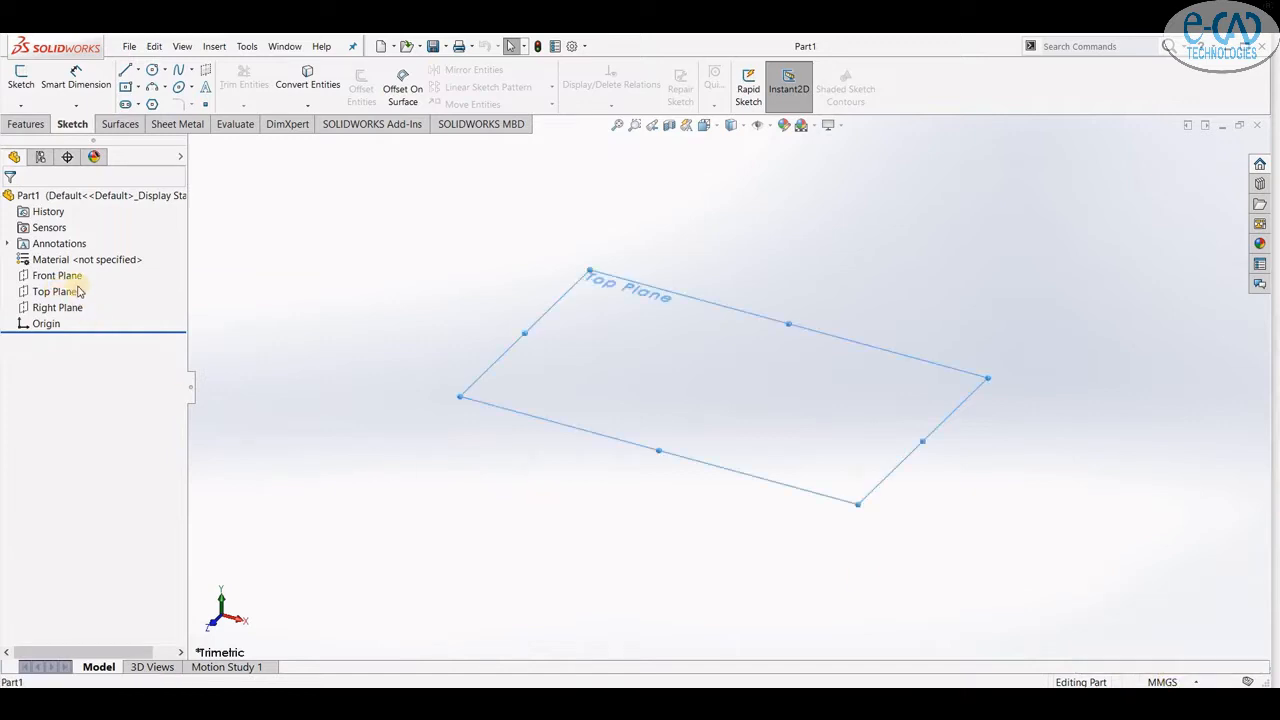
left_click(62, 292)
left_click(68, 273)
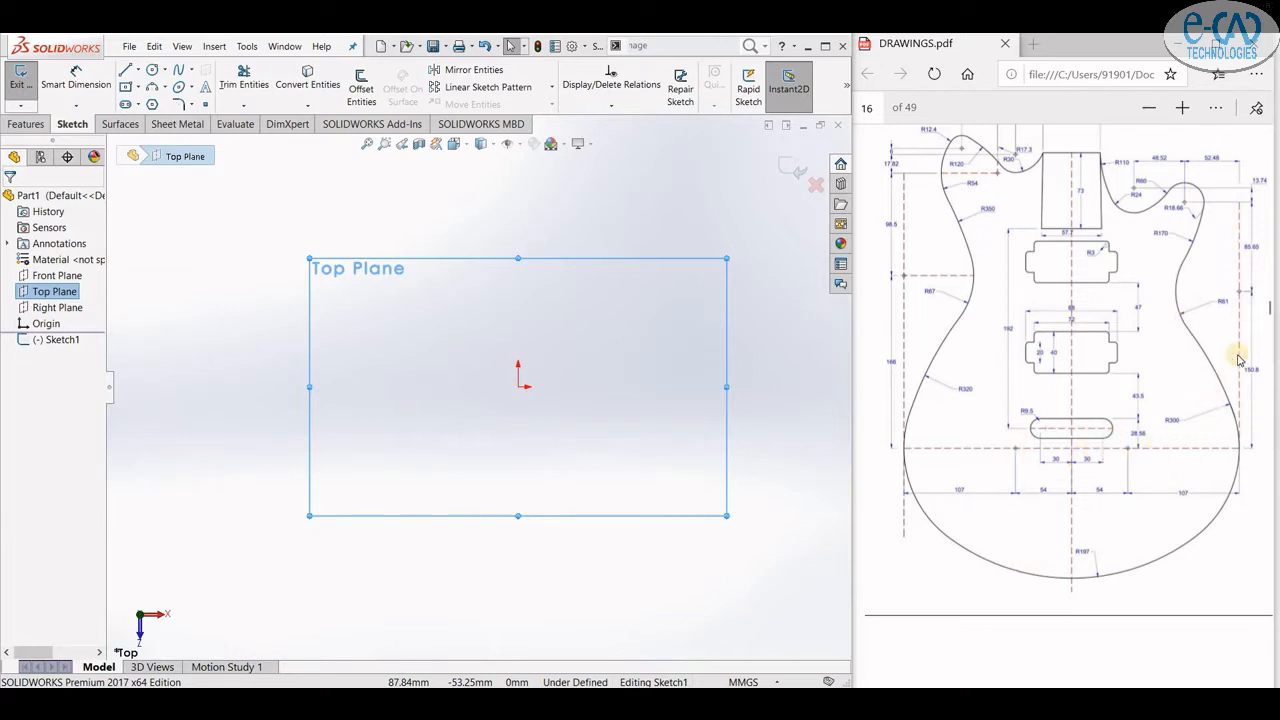
- Draw a 54 mm horizontal line from the origin toward the left, matching the reference drawing
left_click(1182, 107)
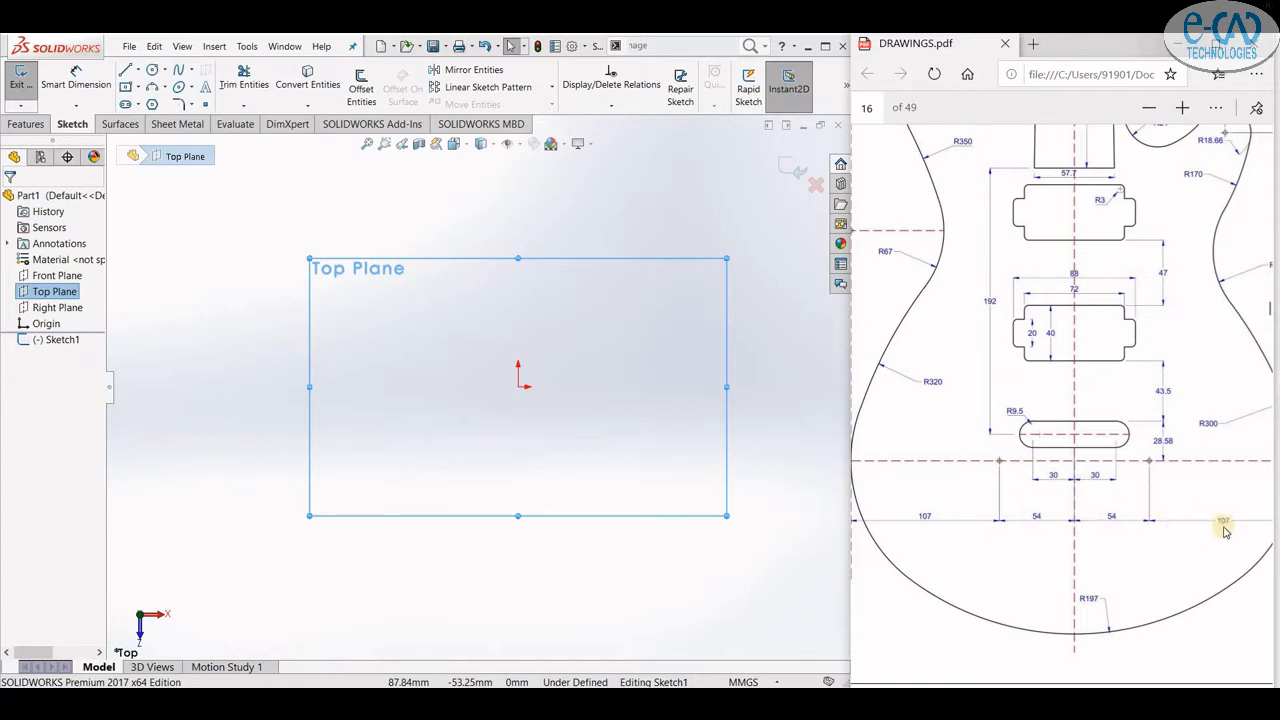
left_click(130, 76)
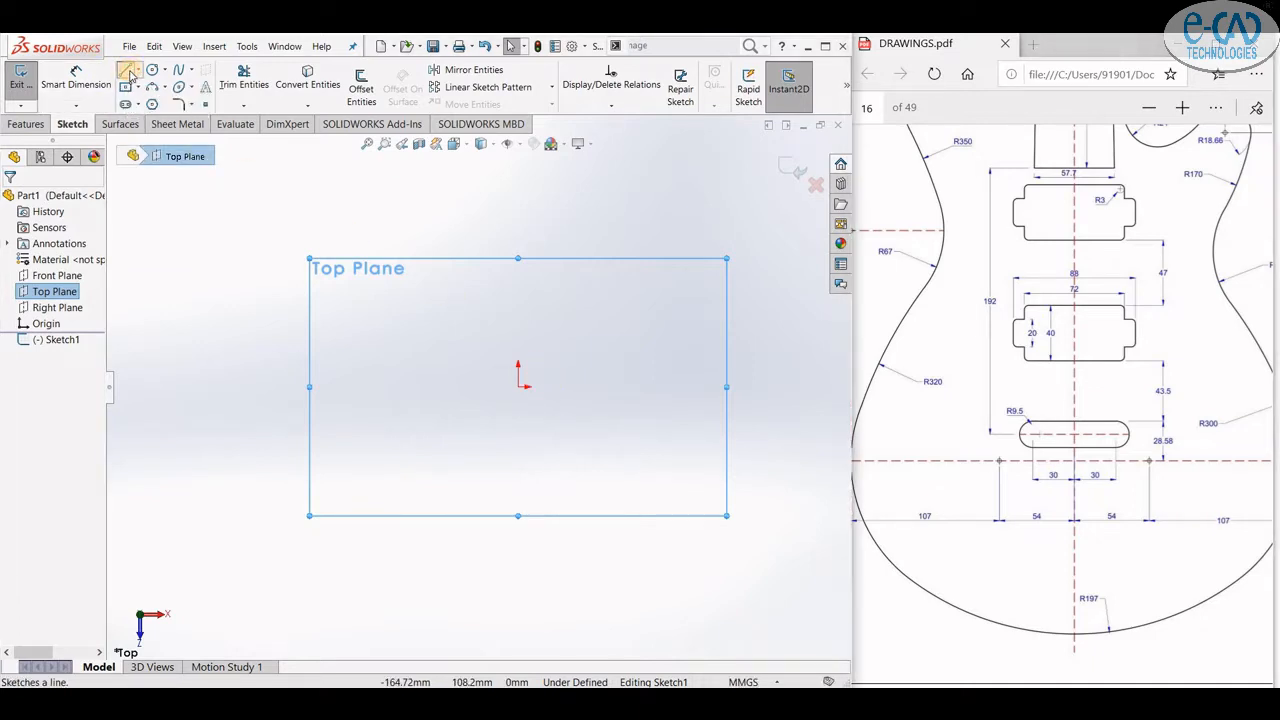
left_click(518, 388)
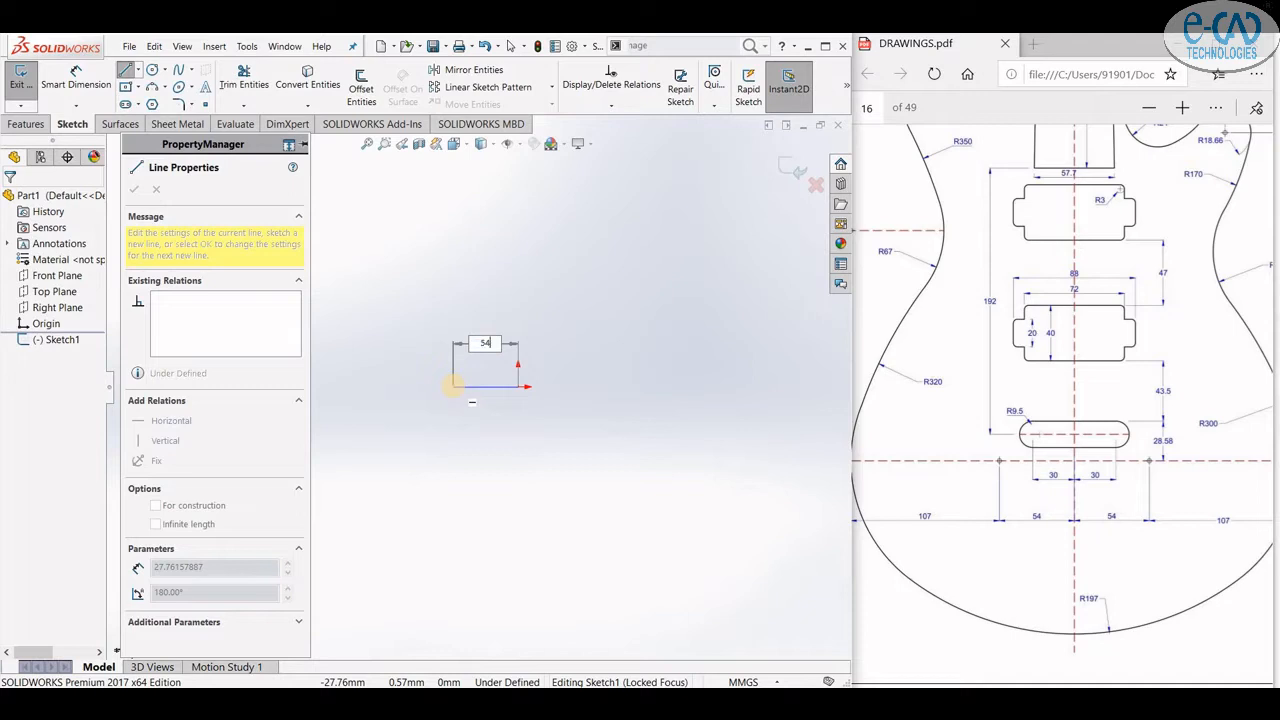
key("Return")
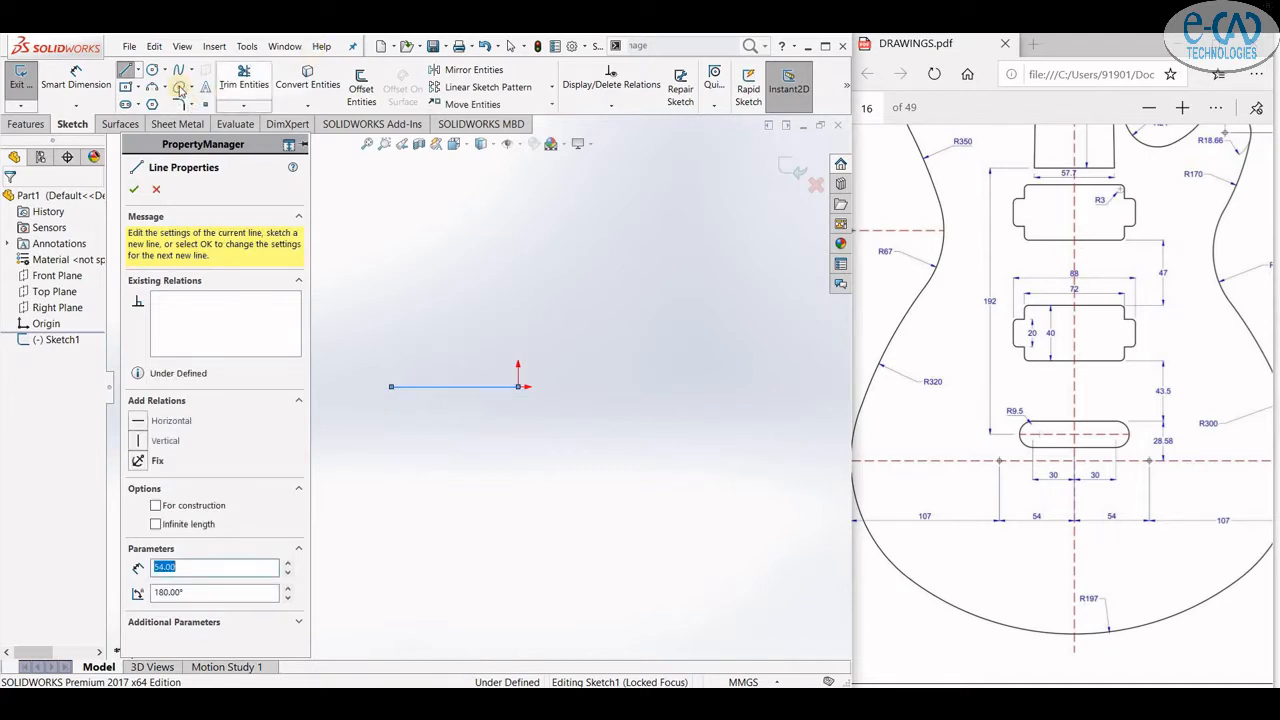
- Draw a circle of radius 107 mm centred on the left end of that line
left_click(151, 70)
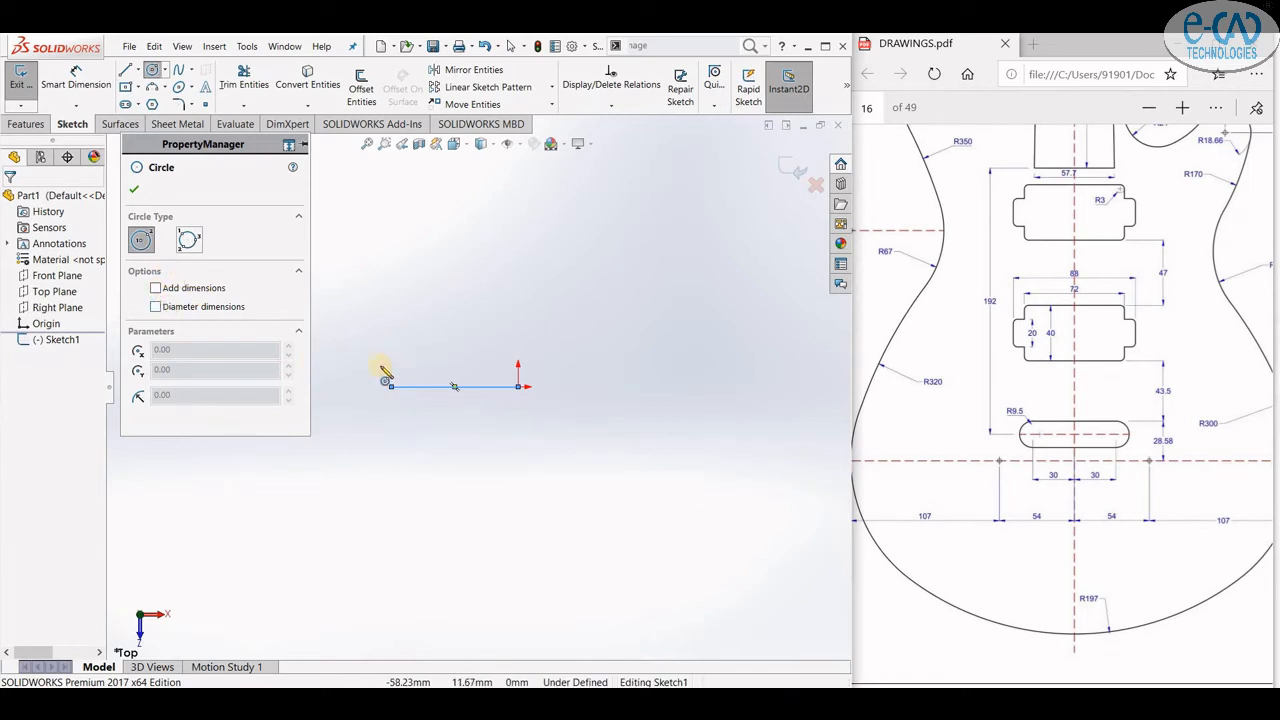
left_click(392, 387)
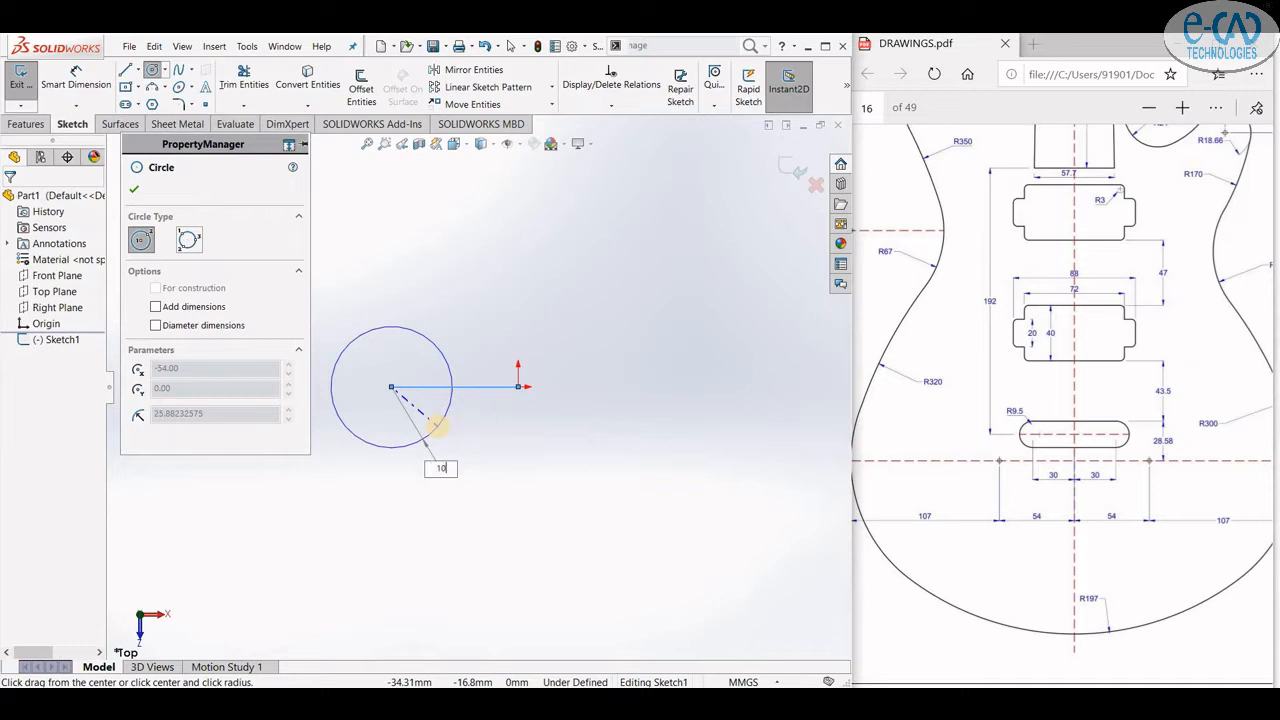
key("Return")
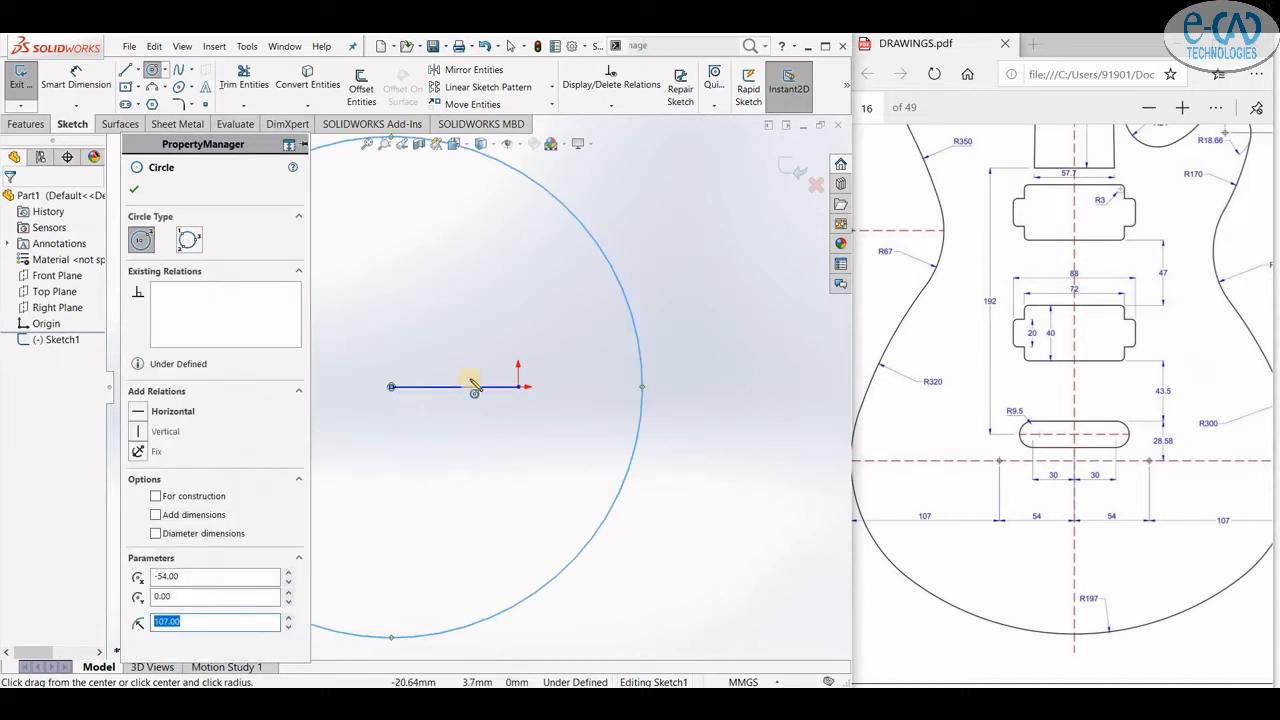
scroll(474, 387, "up", 3)
scroll(537, 329, "down", 1)
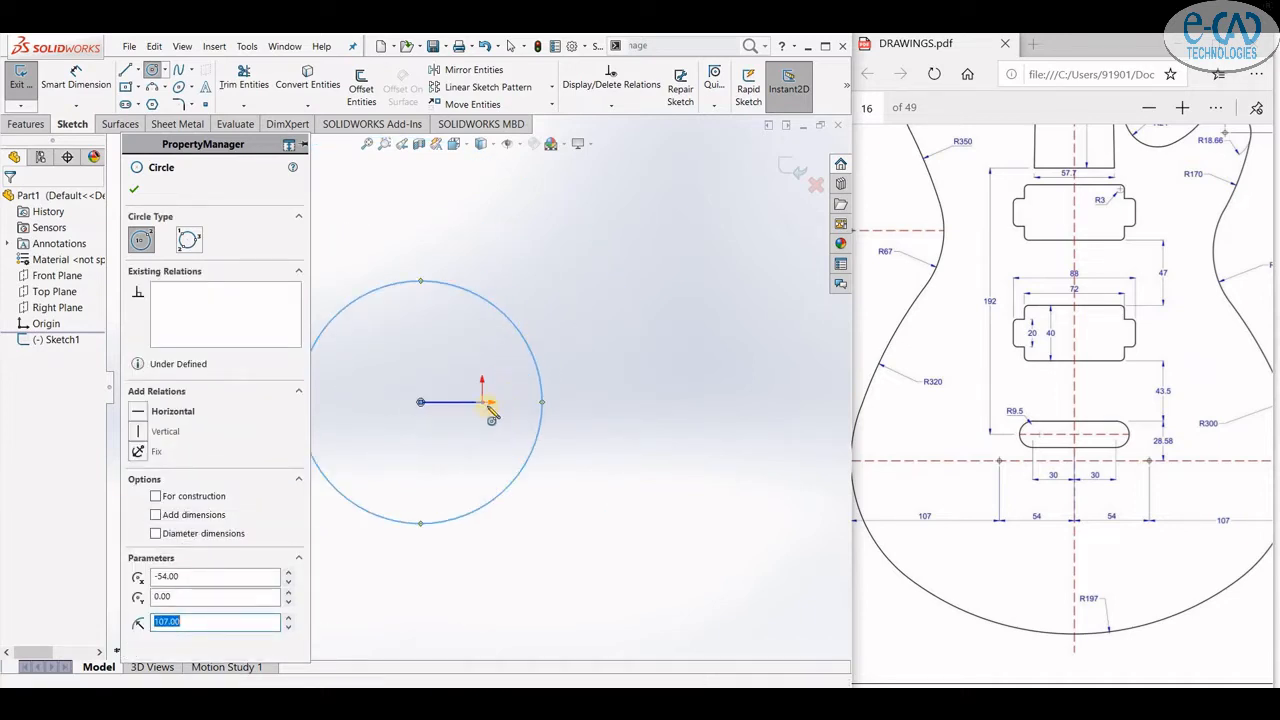
- Draw a 54 mm horizontal line from the origin toward the right
left_click(125, 70)
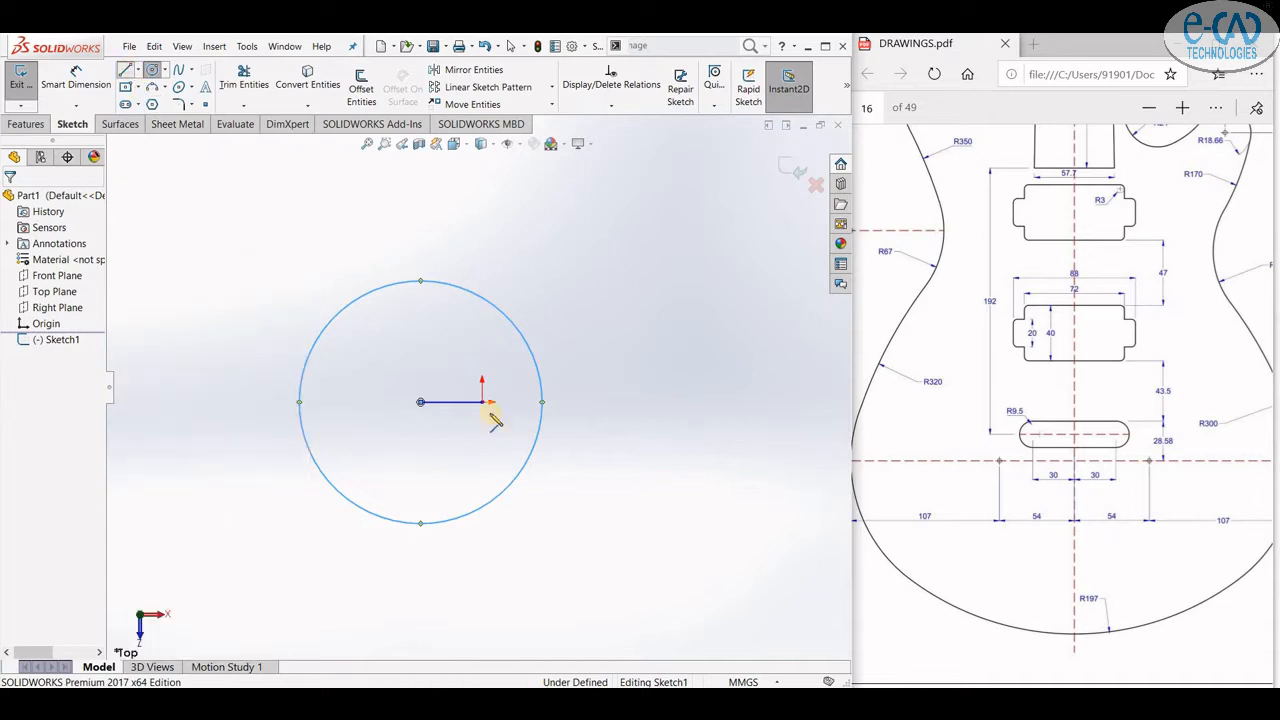
left_click_drag(484, 402, 586, 402)
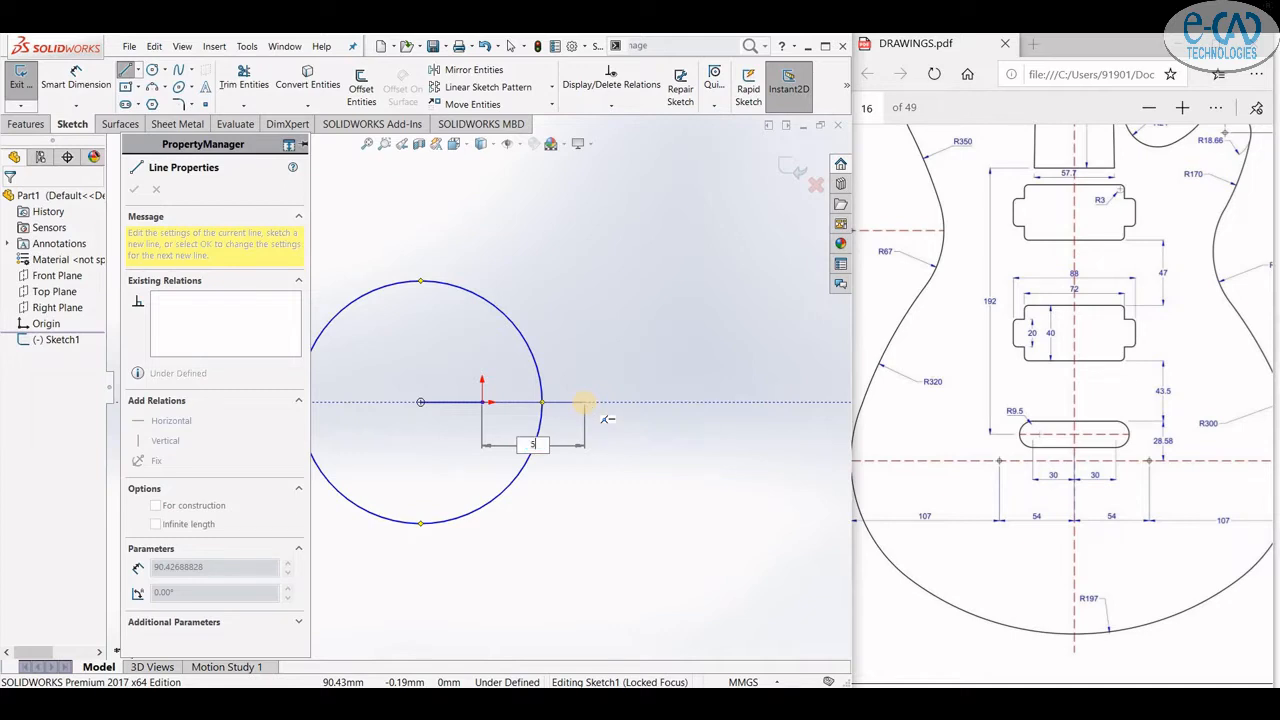
key("Return")
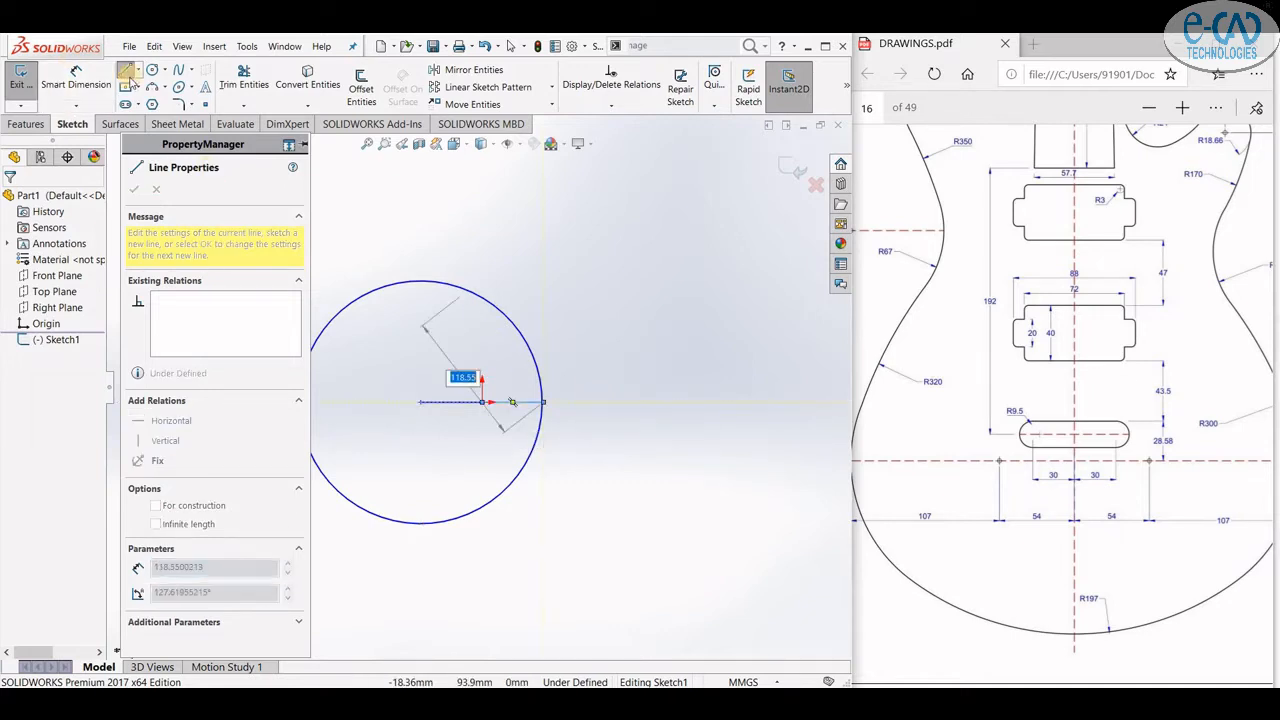
- Draw a second circle of radius 107 mm centred on the right end of the new line
left_click(150, 71)
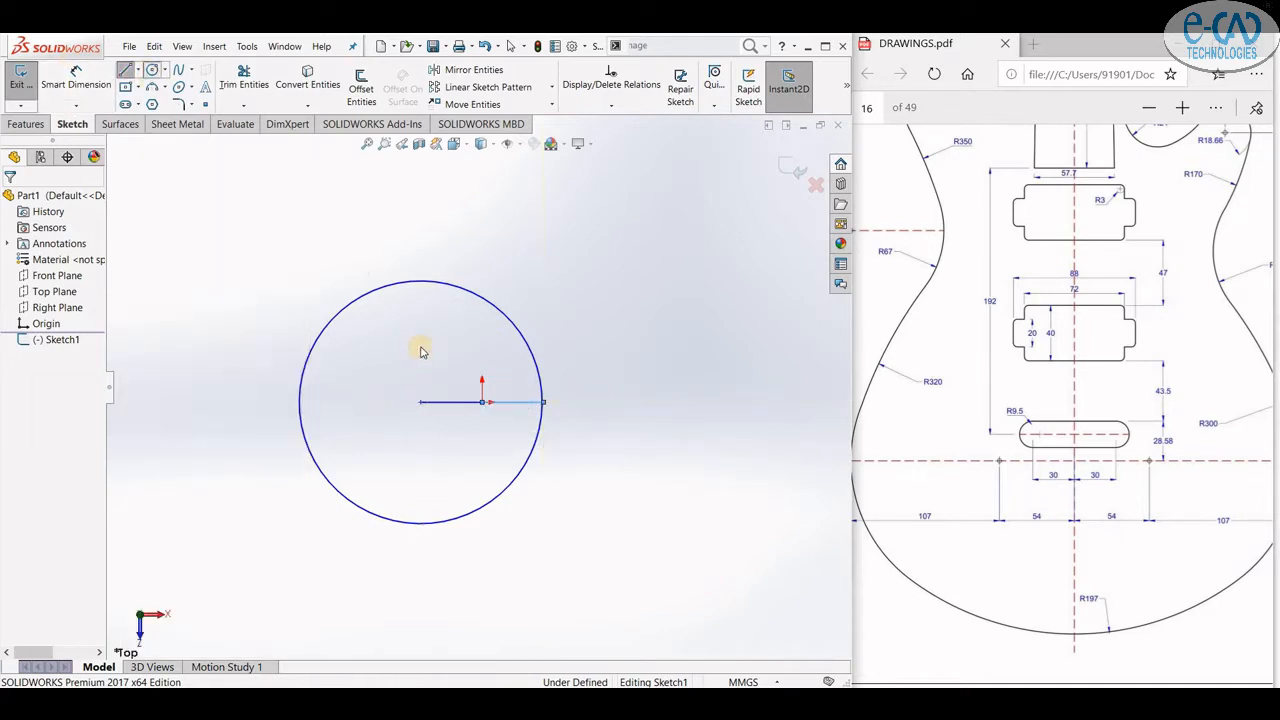
left_click(543, 402)
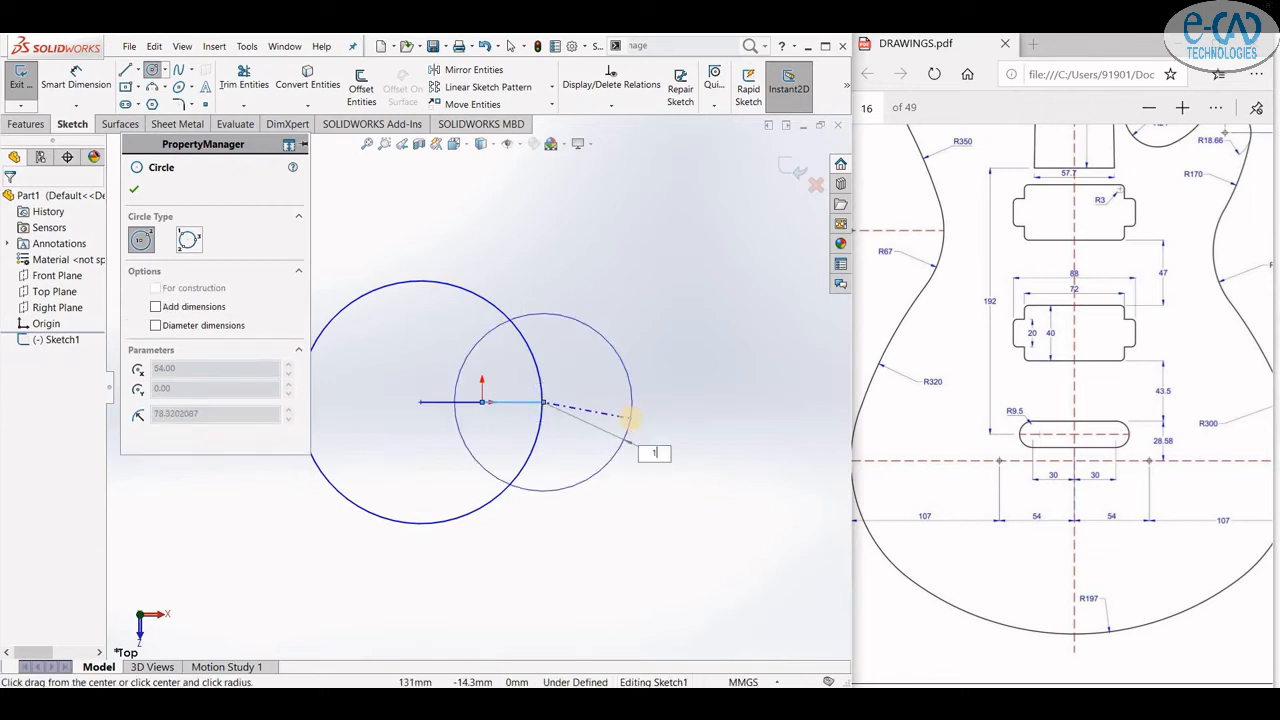
type("107")
key("Return")
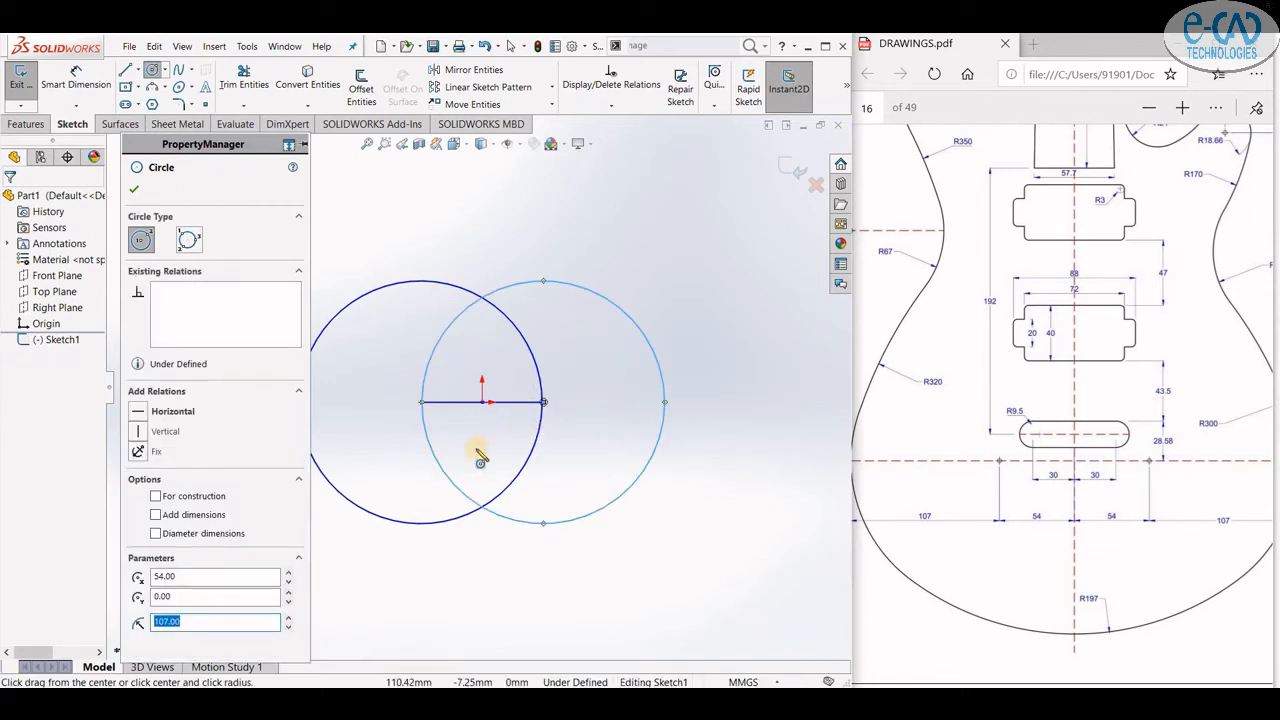
left_click(131, 191)
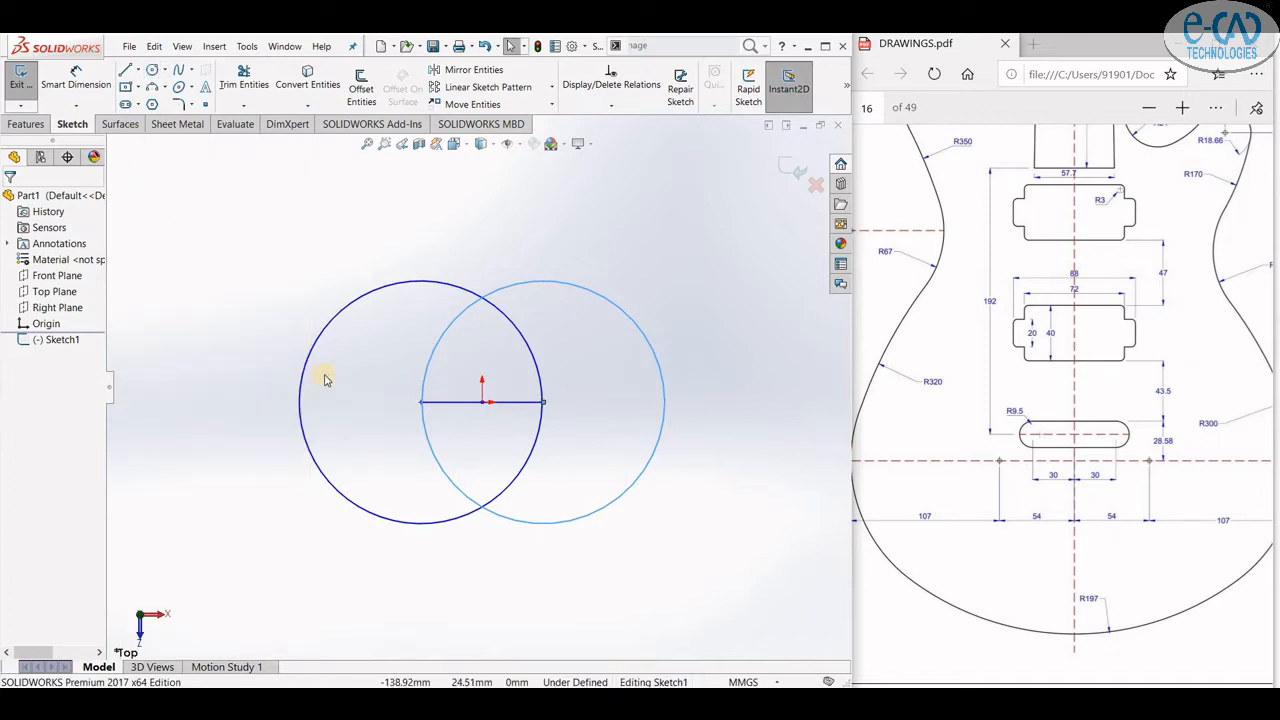
- Draw a three-point arc of radius 197 mm spanning below both circles
left_click(152, 88)
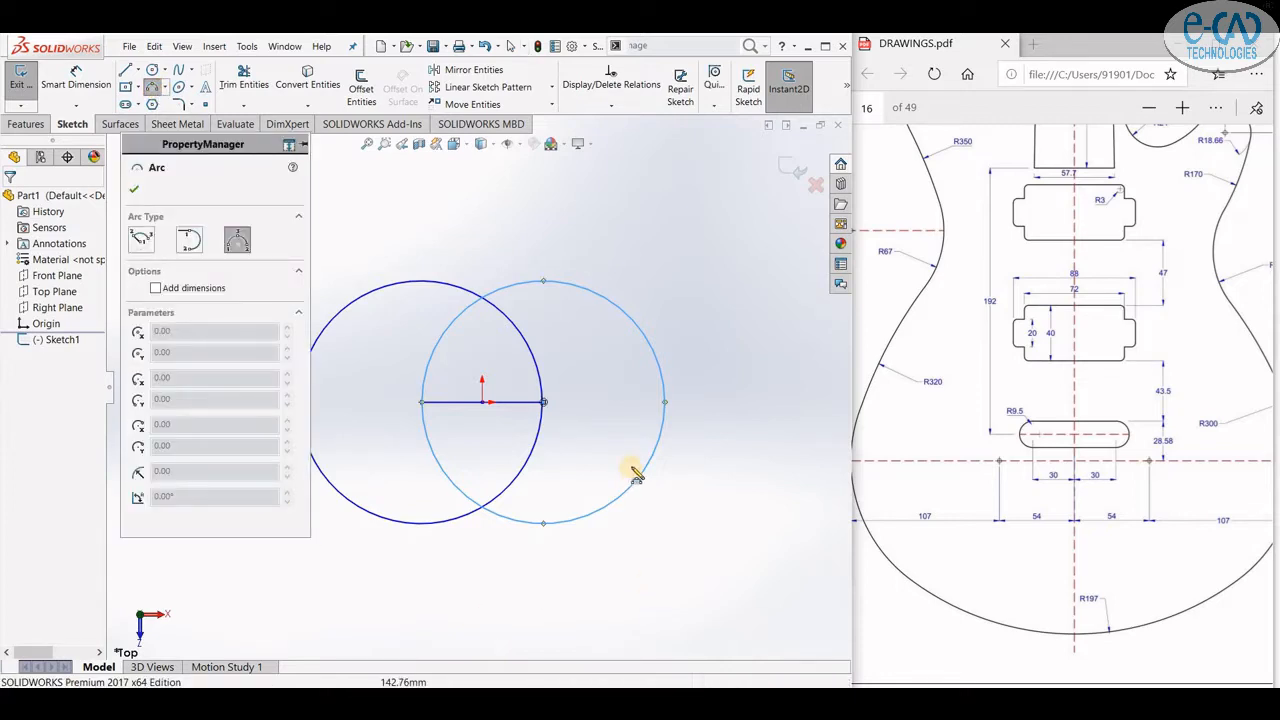
scroll(635, 475, "down", 2)
scroll(620, 482, "up", 2)
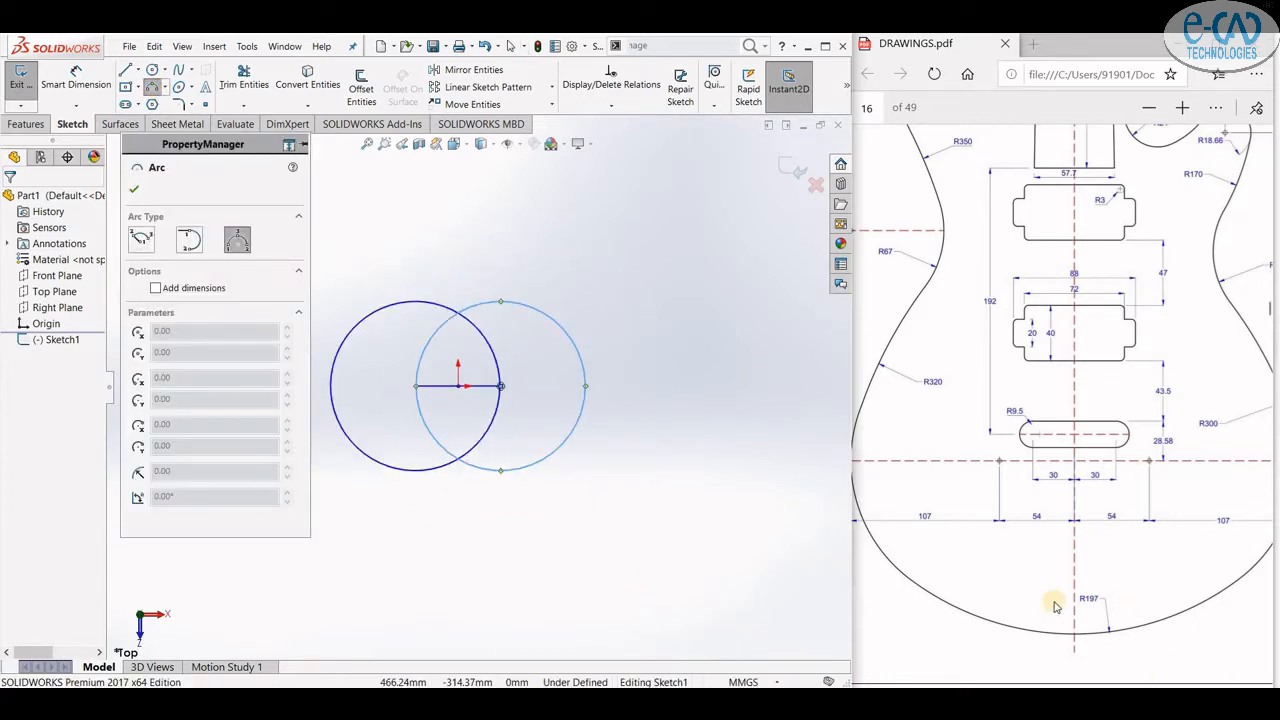
left_click(330, 436)
left_click(600, 468)
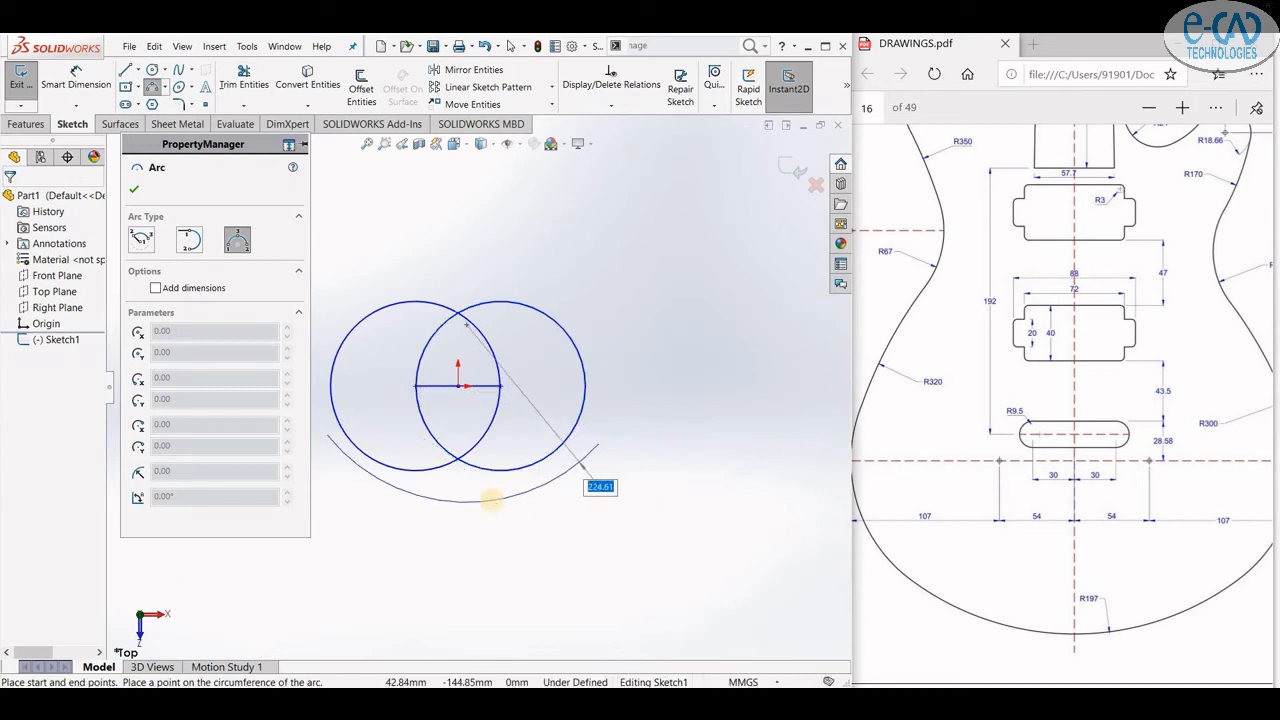
key("Return")
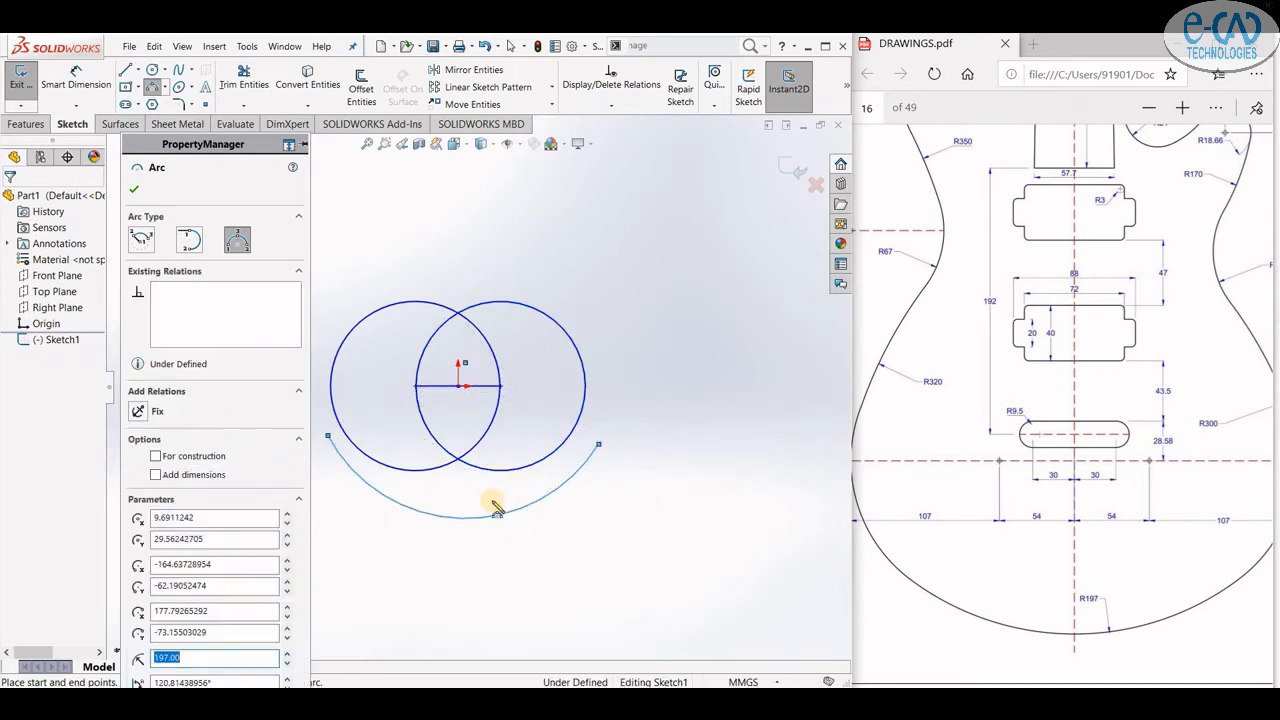
- Add a radius dimension to the 197 mm arc with Smart Dimension
left_click(75, 80)
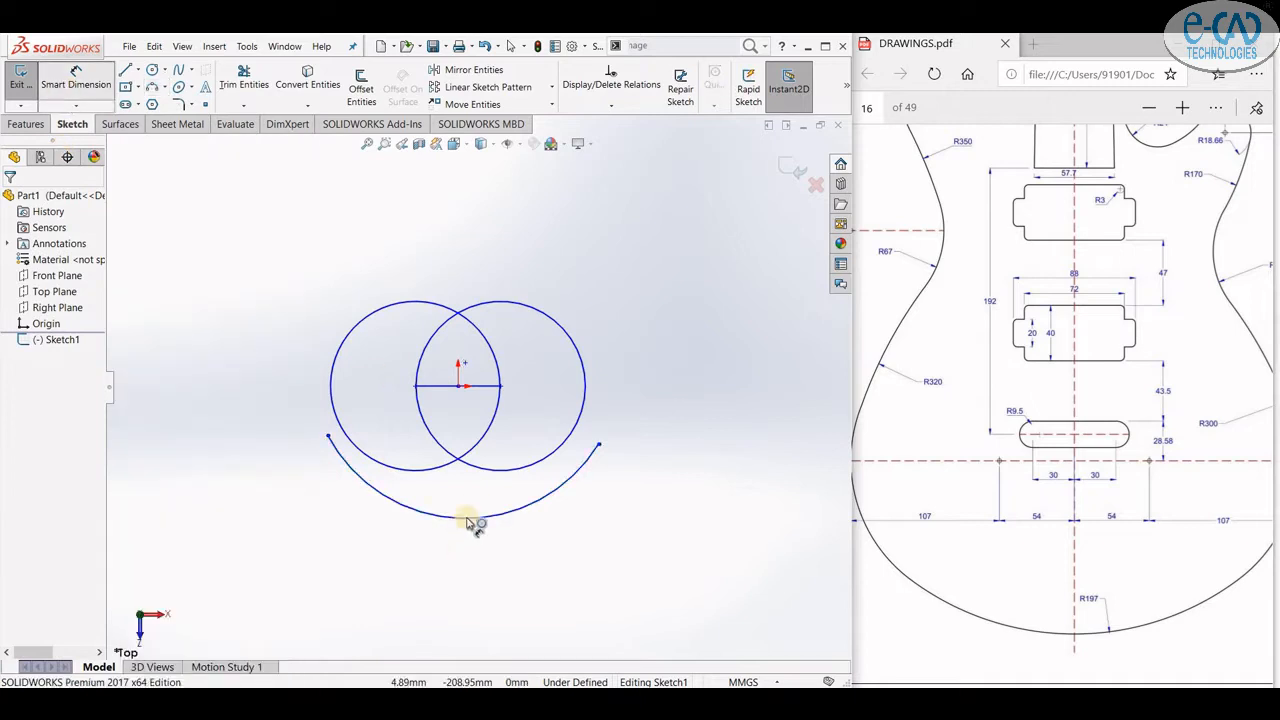
left_click(486, 520)
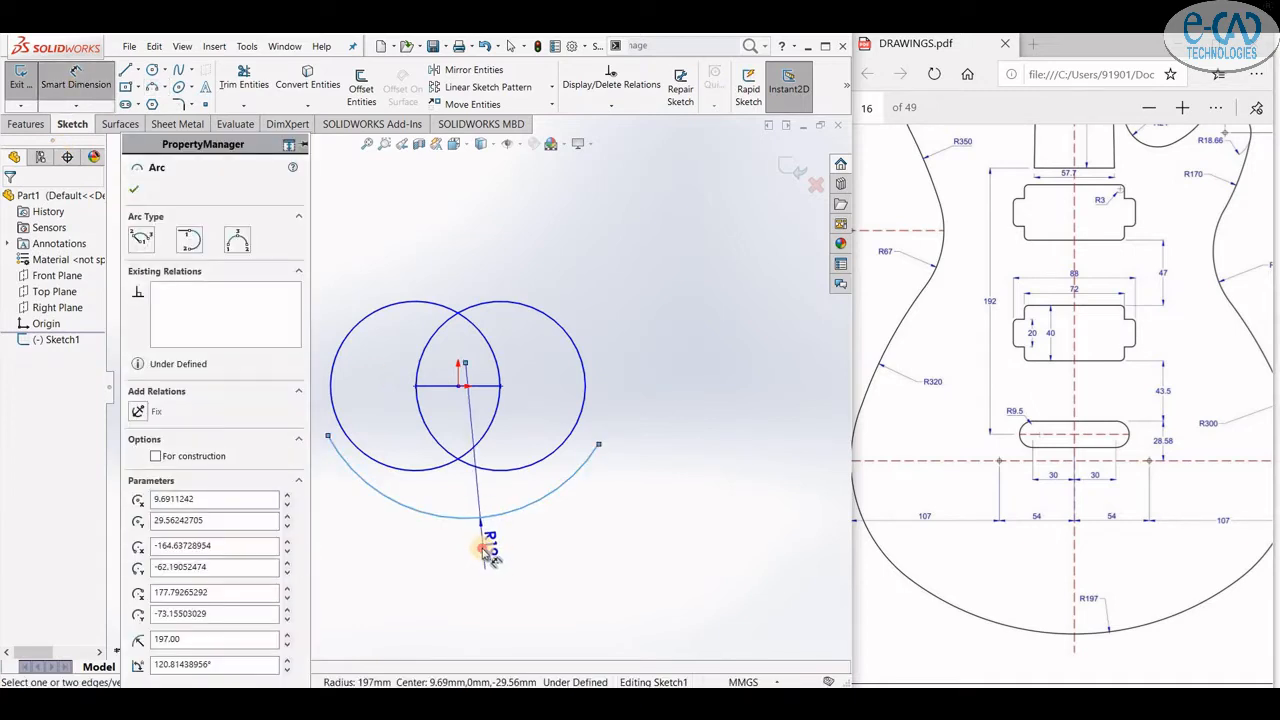
left_click(485, 550)
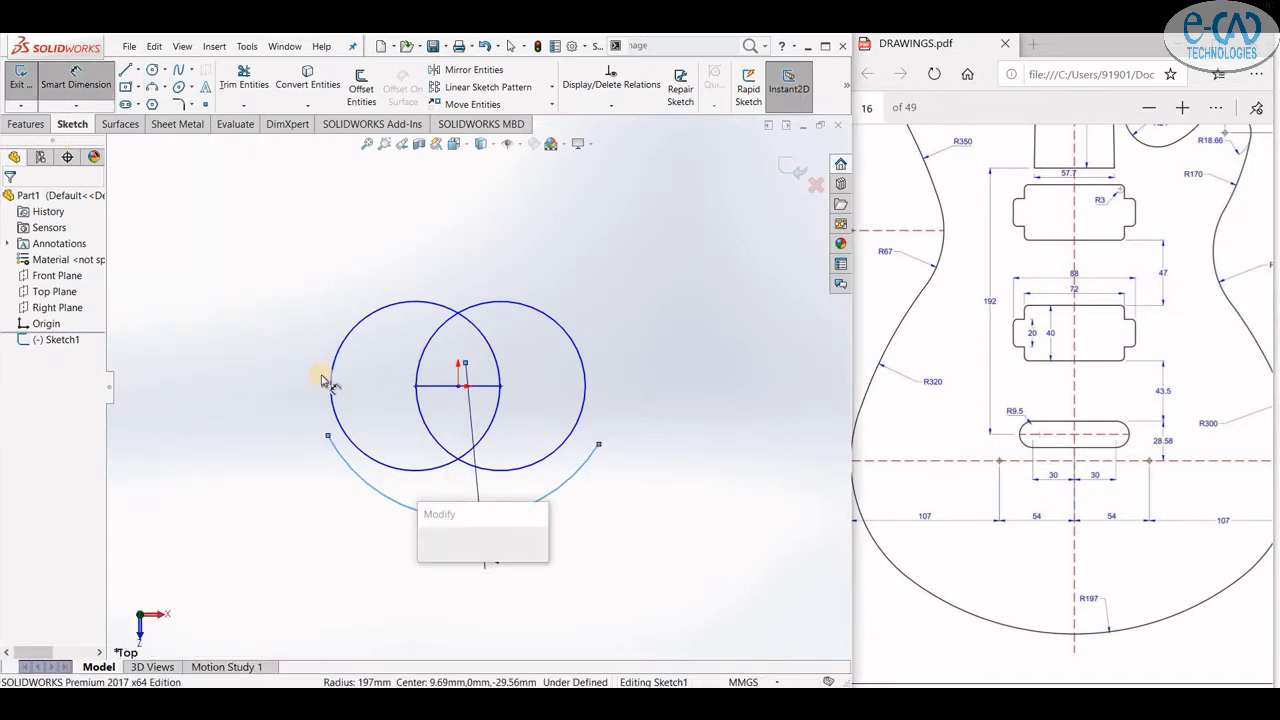
left_click(433, 543)
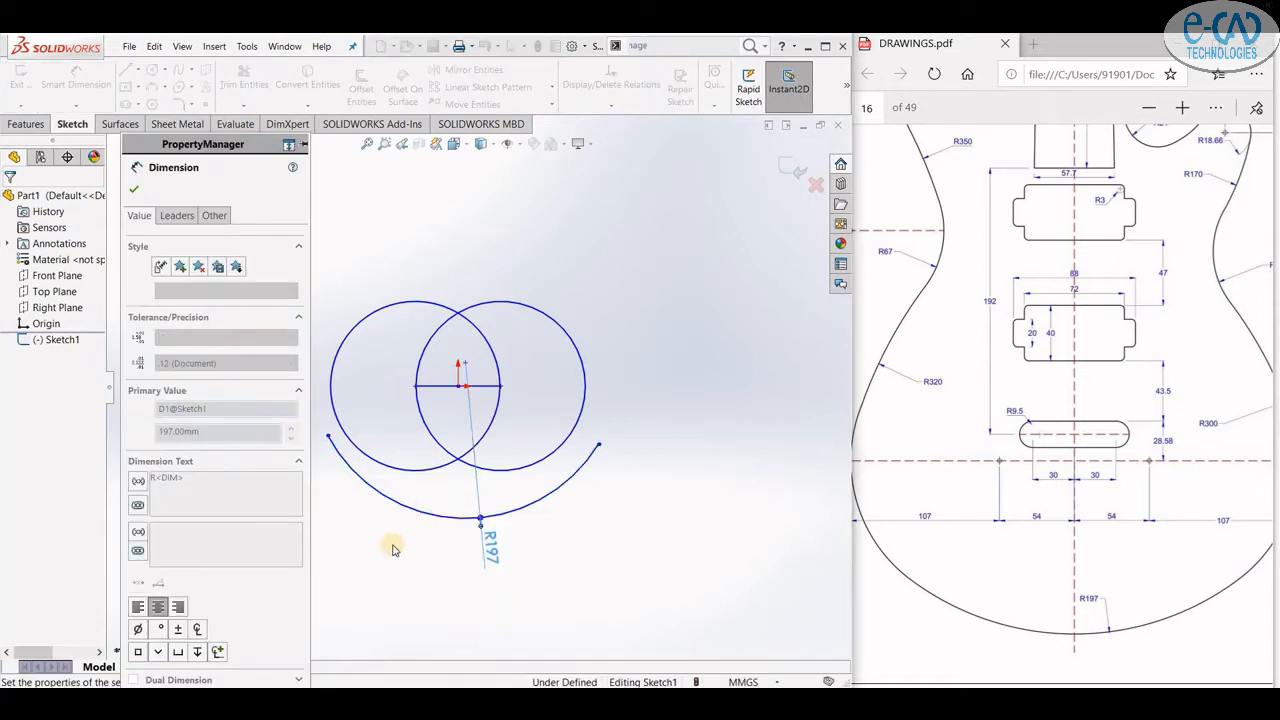
key("Escape")
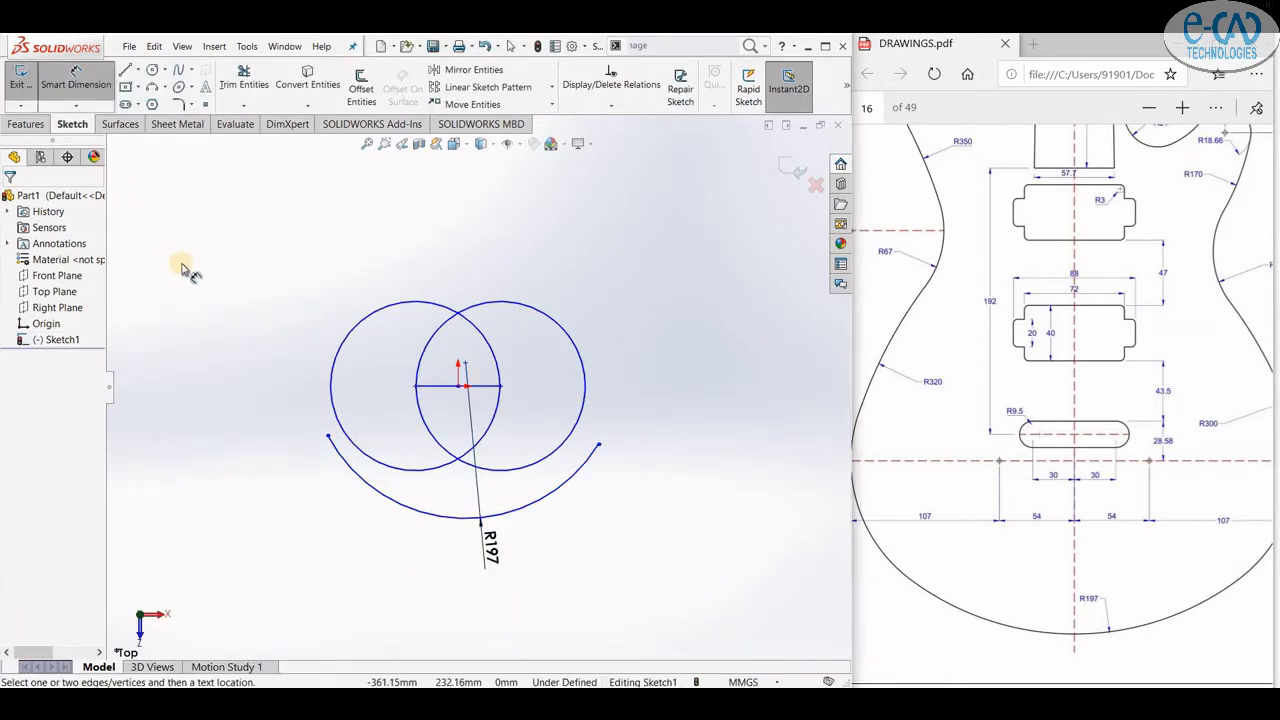
- Add diameter dimensions to both the left and right circles
left_click(63, 86)
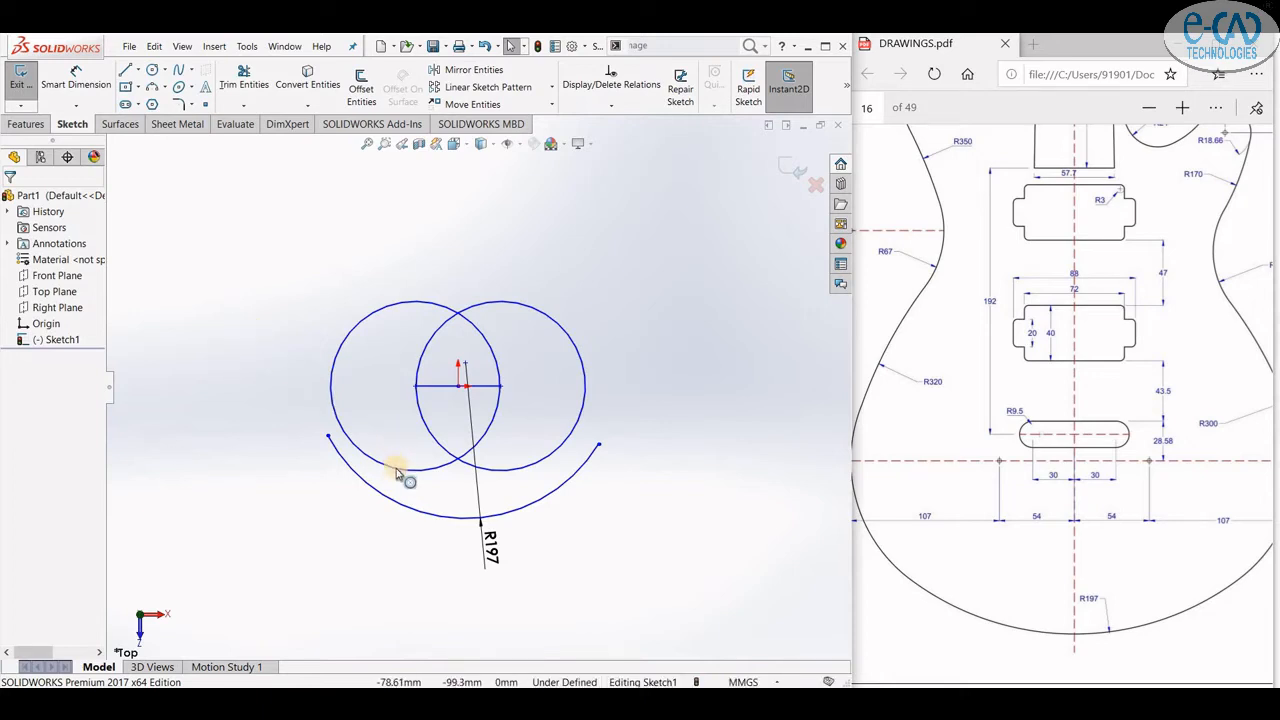
left_click(72, 80)
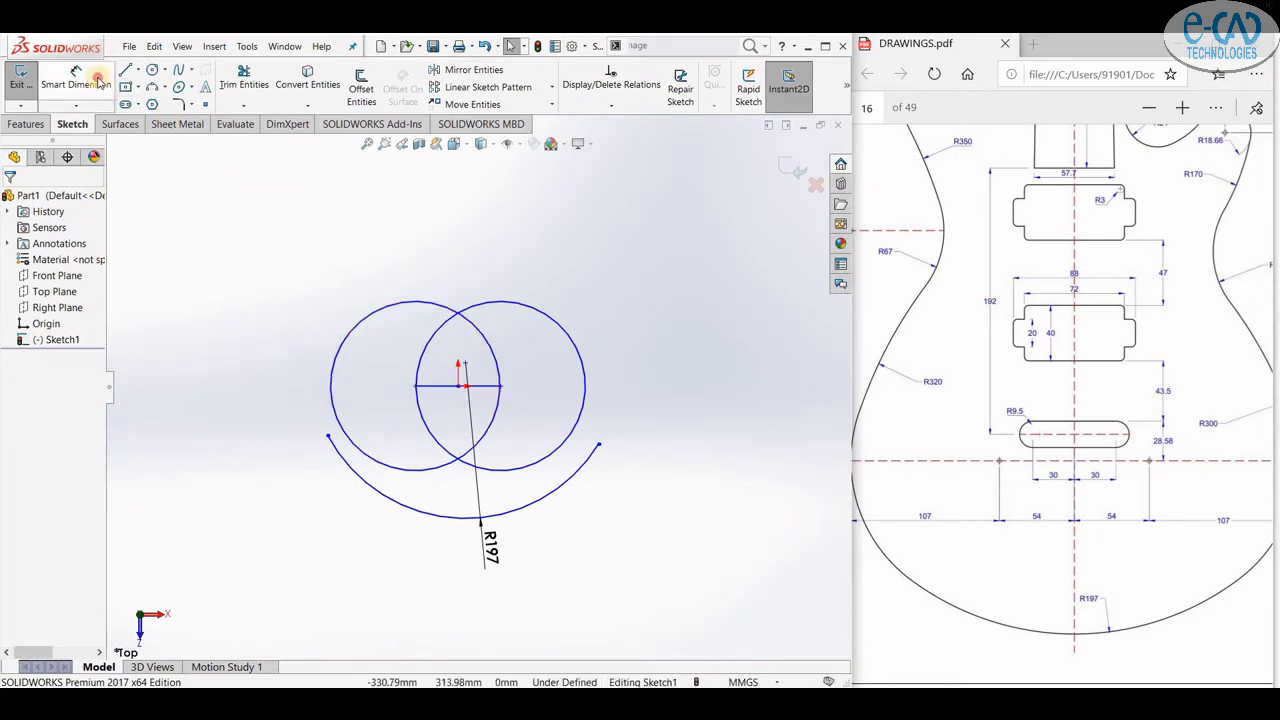
left_click(441, 468)
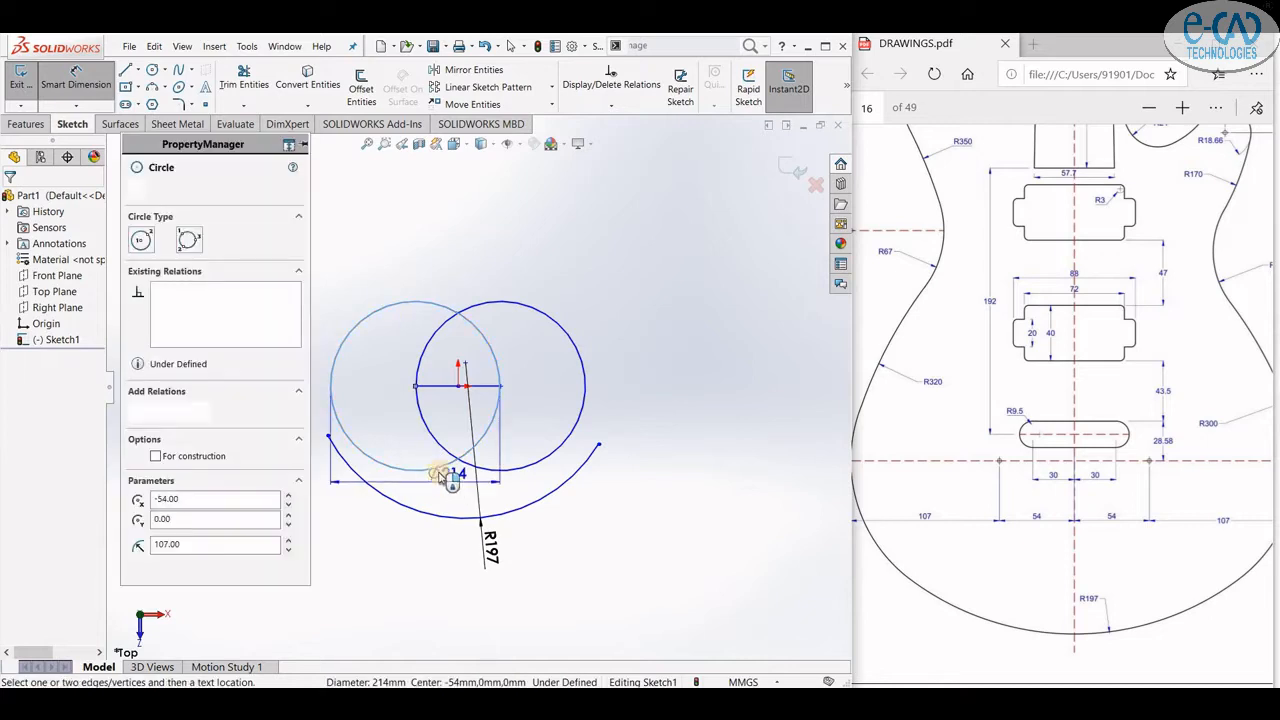
left_click(398, 409)
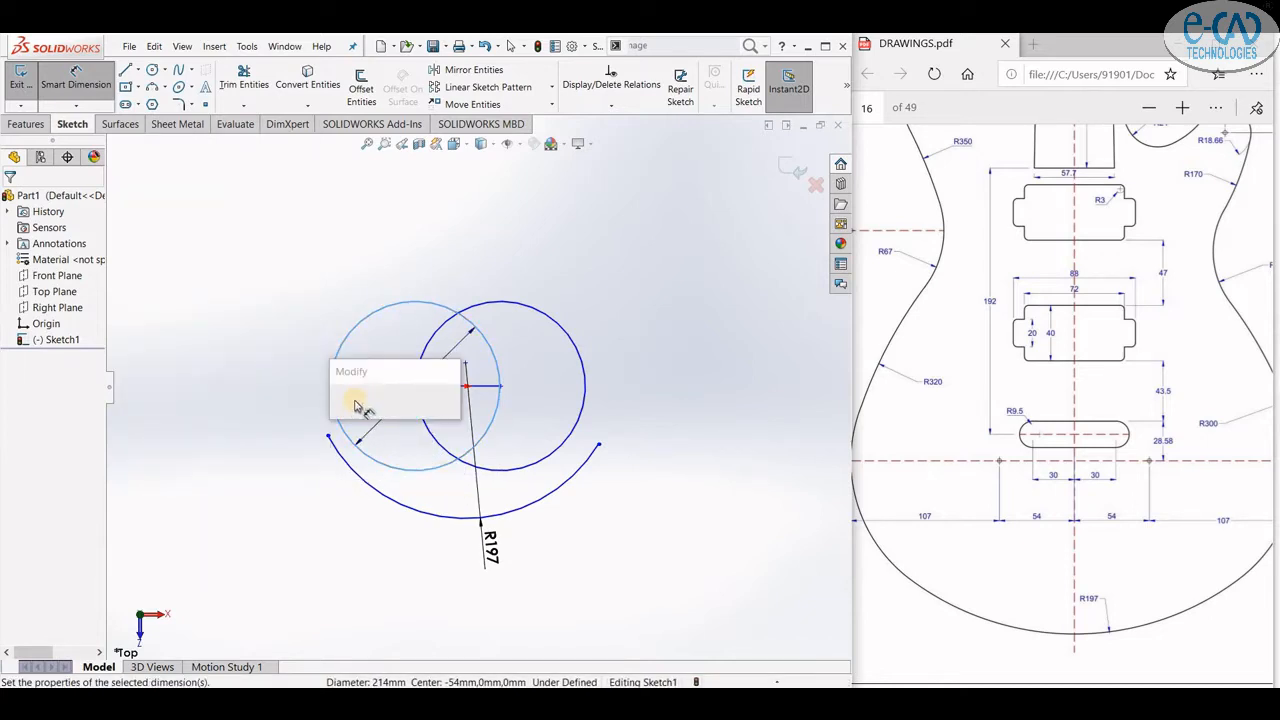
key("Return")
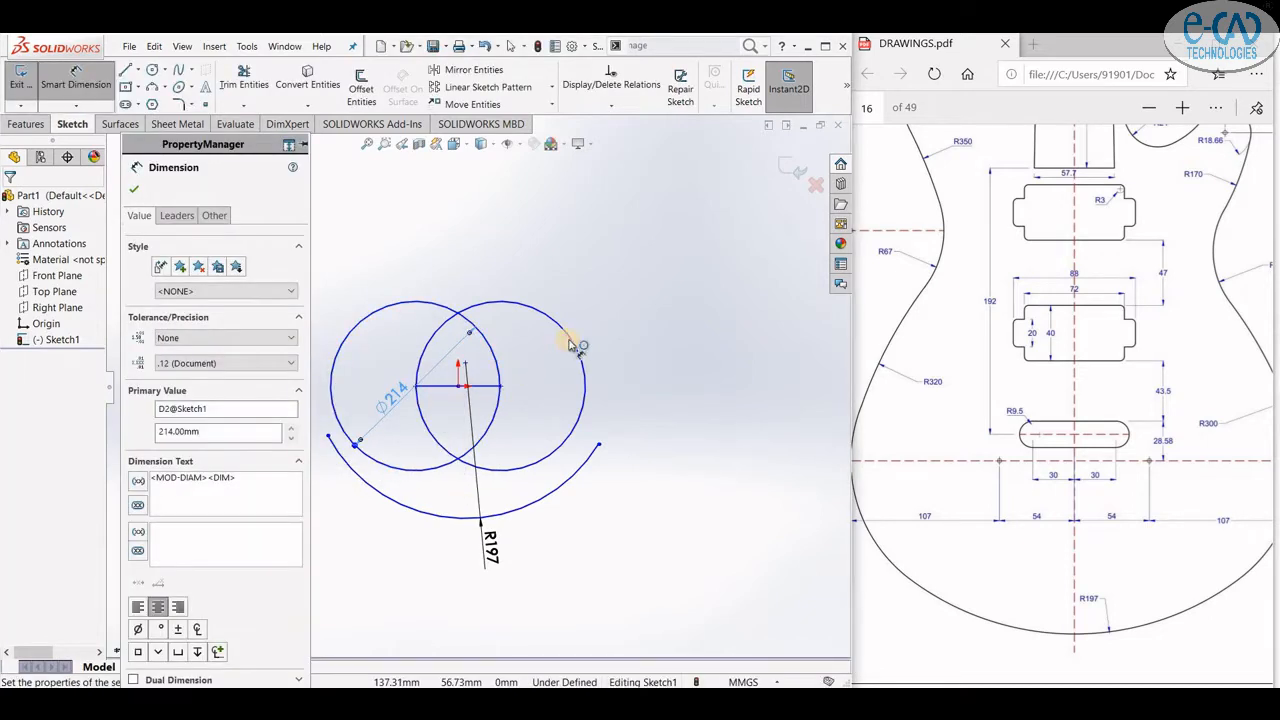
left_click(578, 360)
left_click(560, 356)
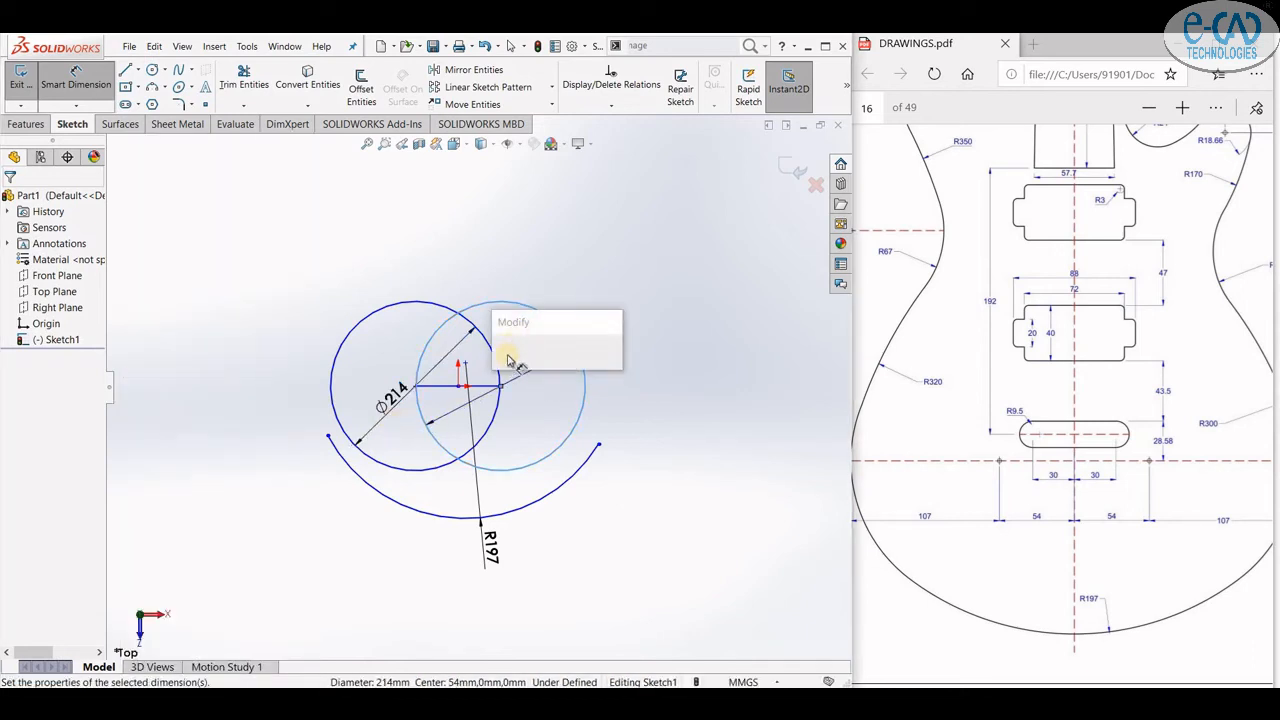
key("Return")
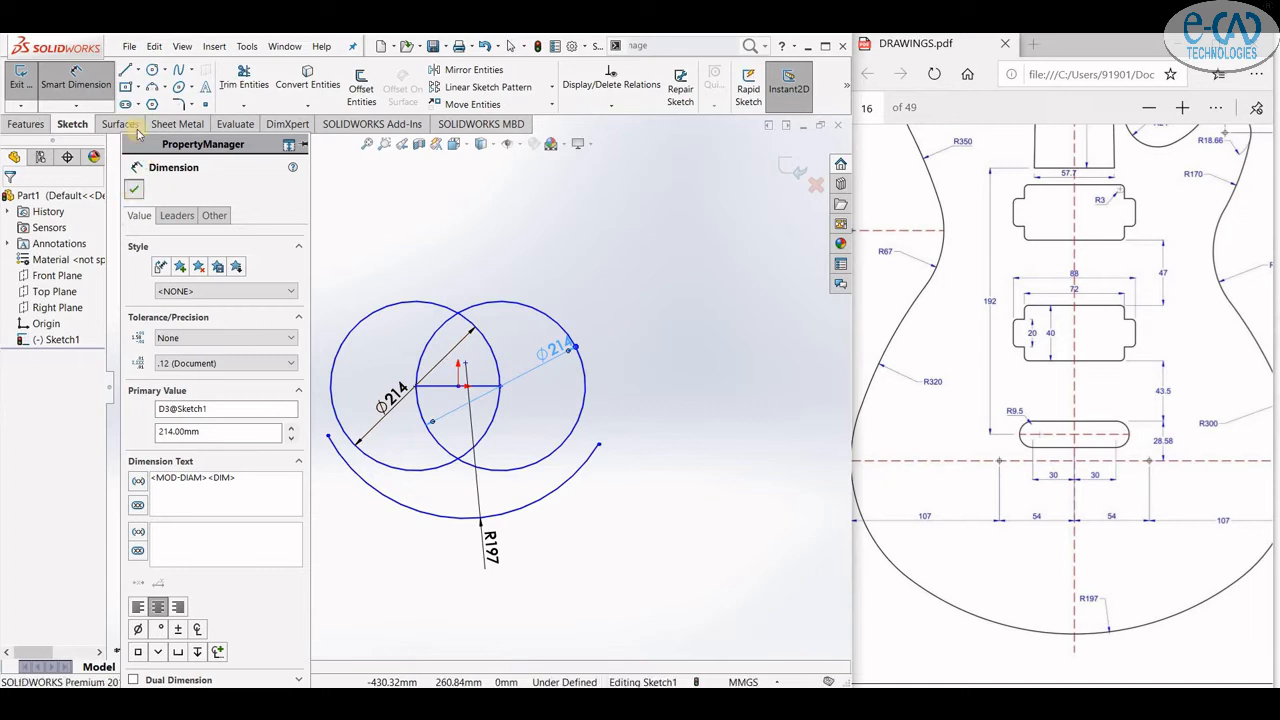
left_click(133, 189)
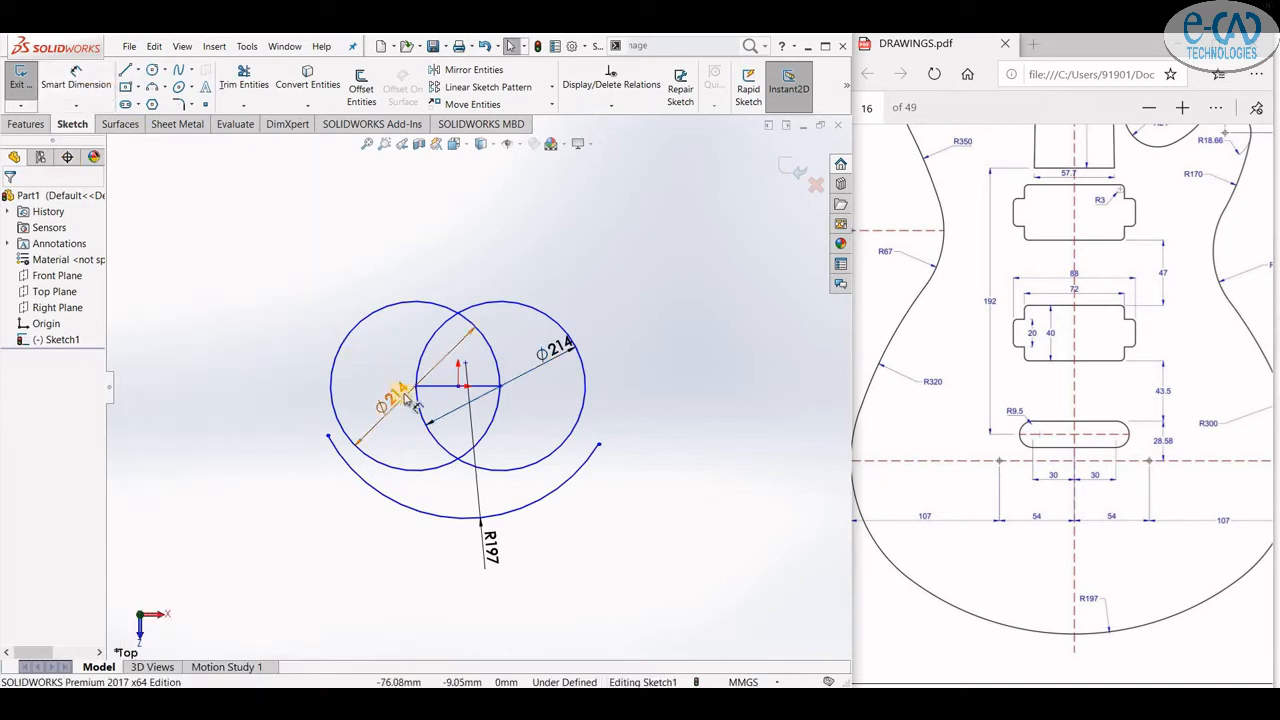
- Fix the centre point of the right circle in place
left_click(400, 304)
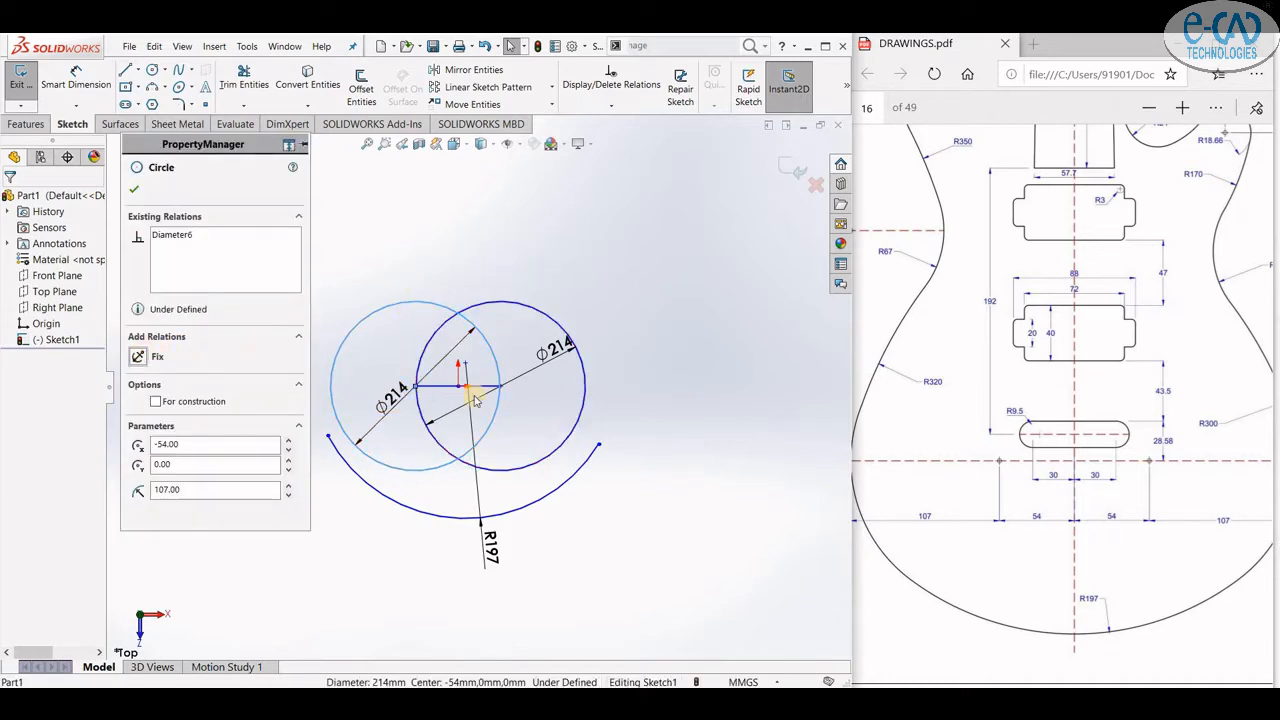
left_click(508, 353)
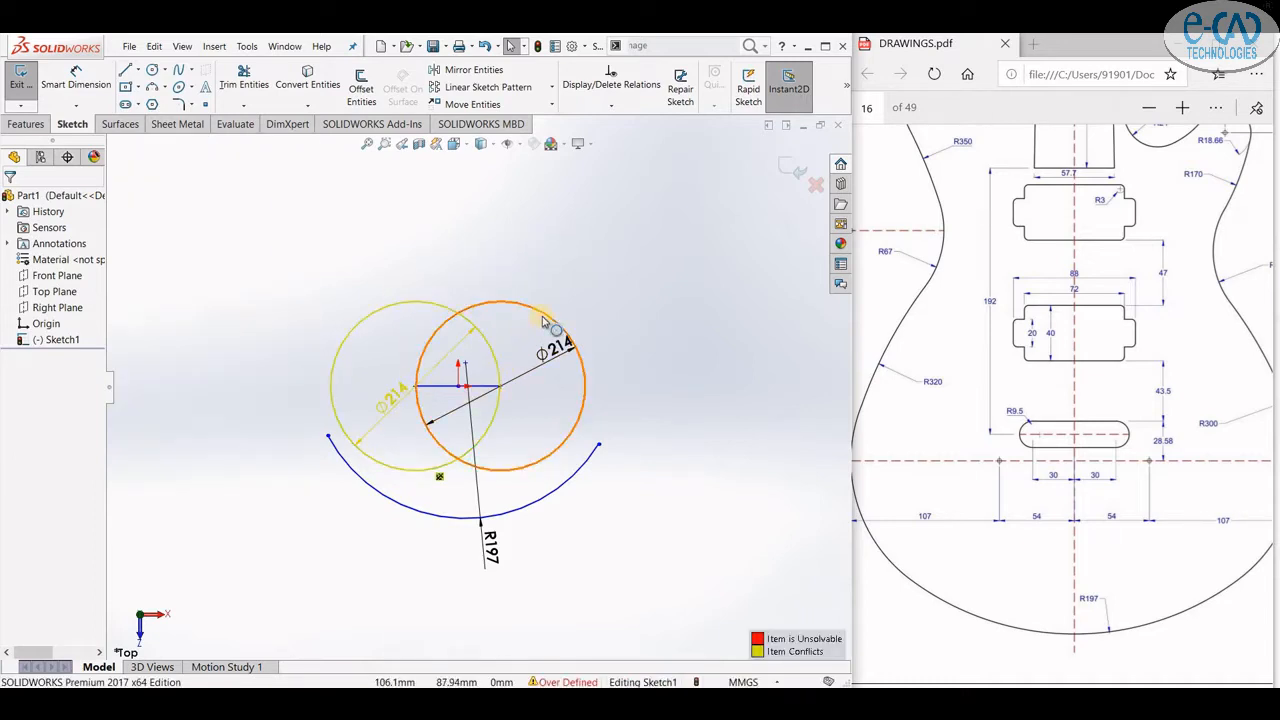
left_click(503, 388)
left_click(501, 387)
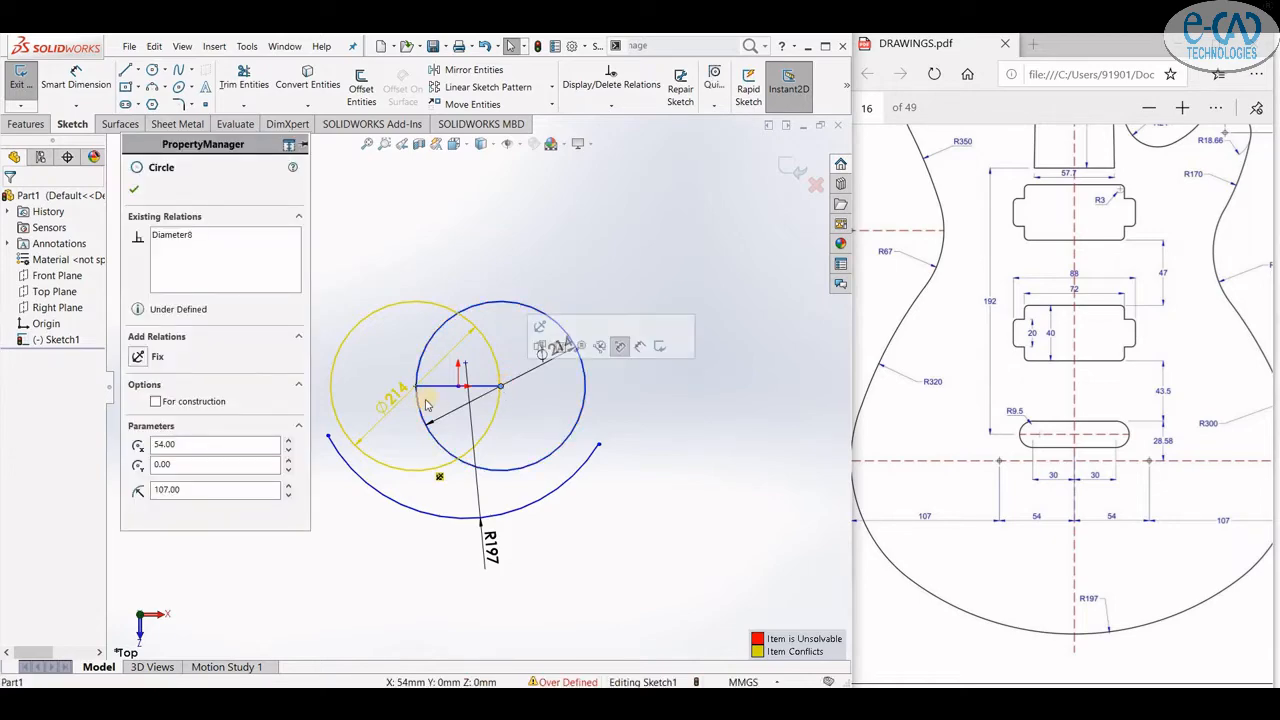
left_click(139, 356)
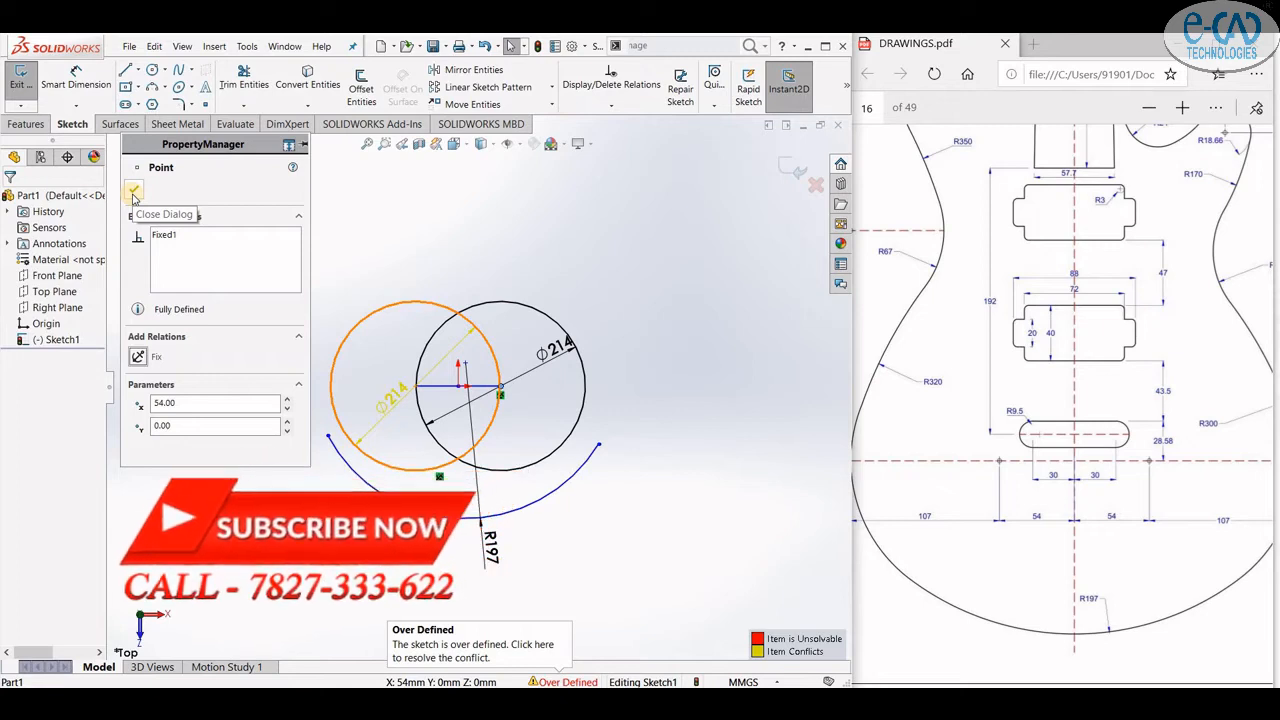
left_click(133, 190)
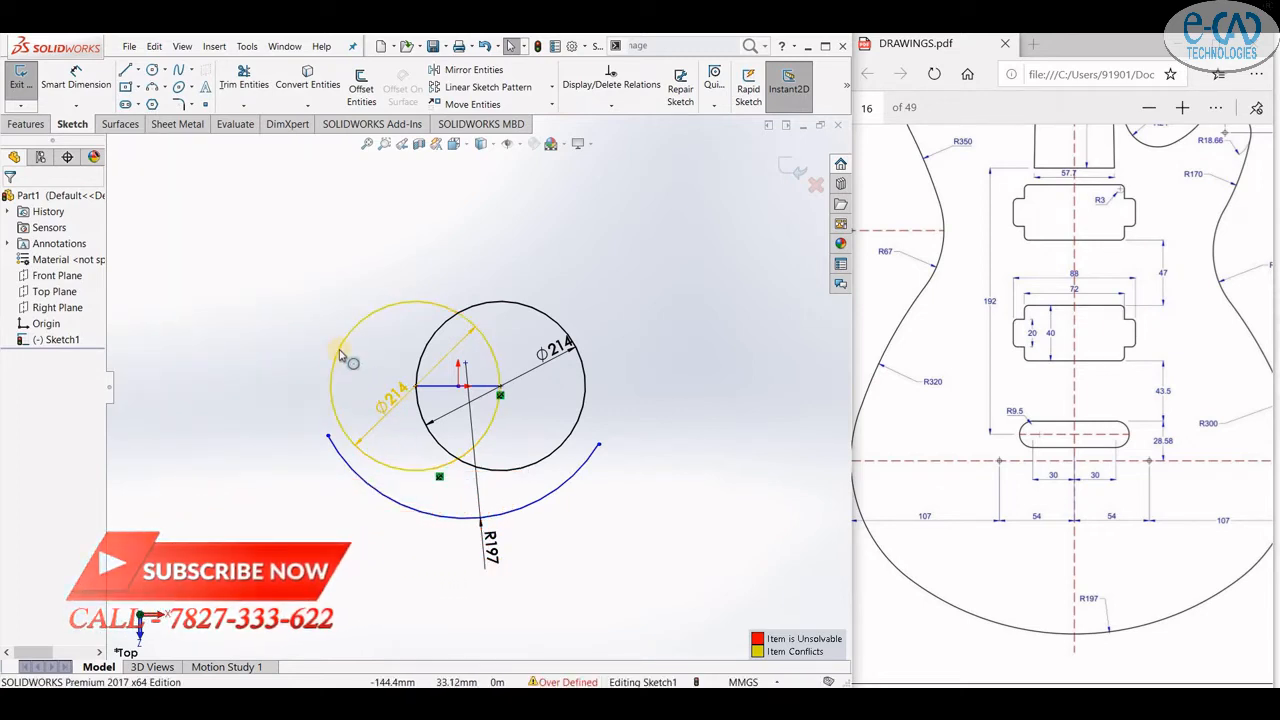
- Delete the conflicting Fix relation from the left circle to clear the over-definition
left_click(392, 398)
left_click(133, 190)
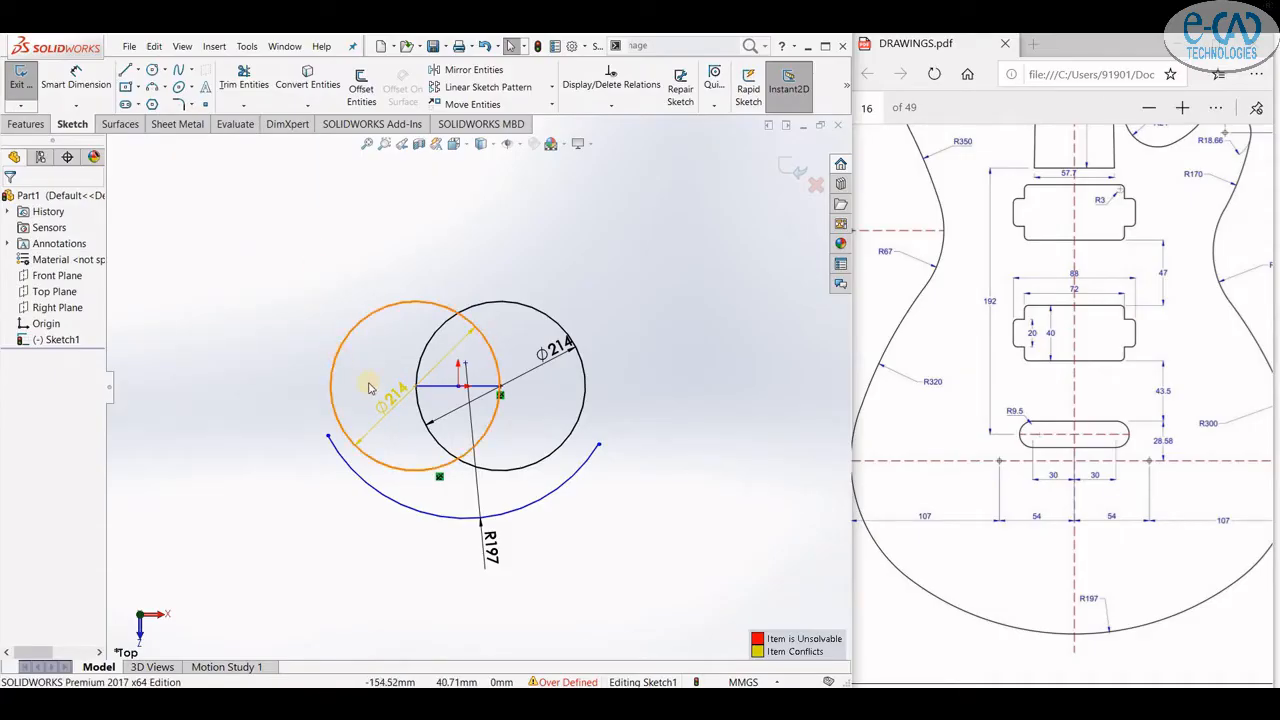
left_click(338, 360)
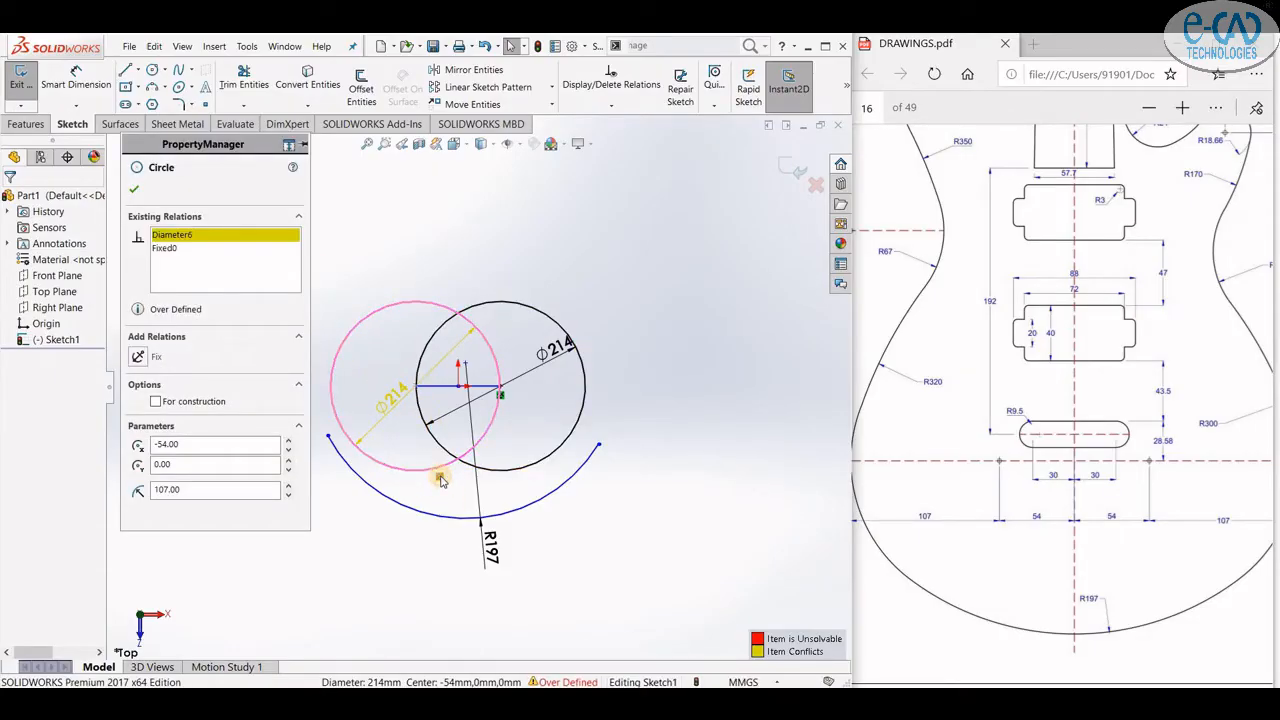
right_click(440, 477)
left_click(478, 657)
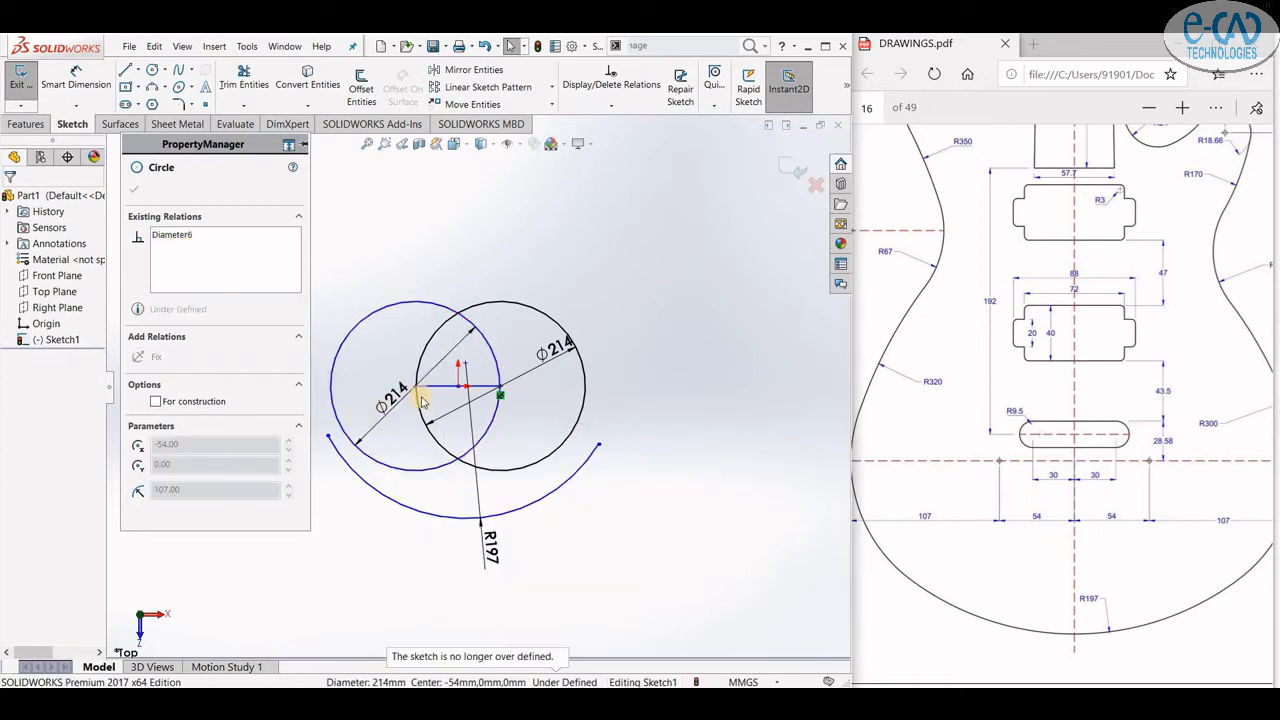
left_click(412, 303)
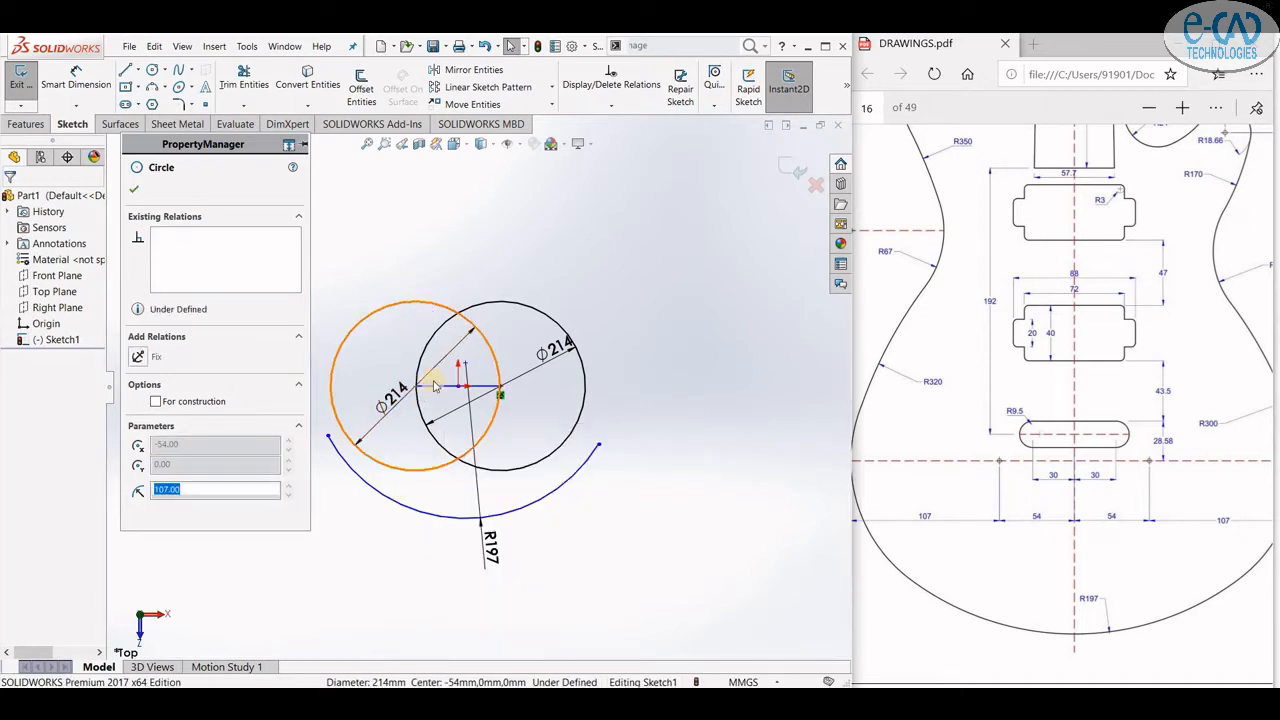
double_click(423, 395)
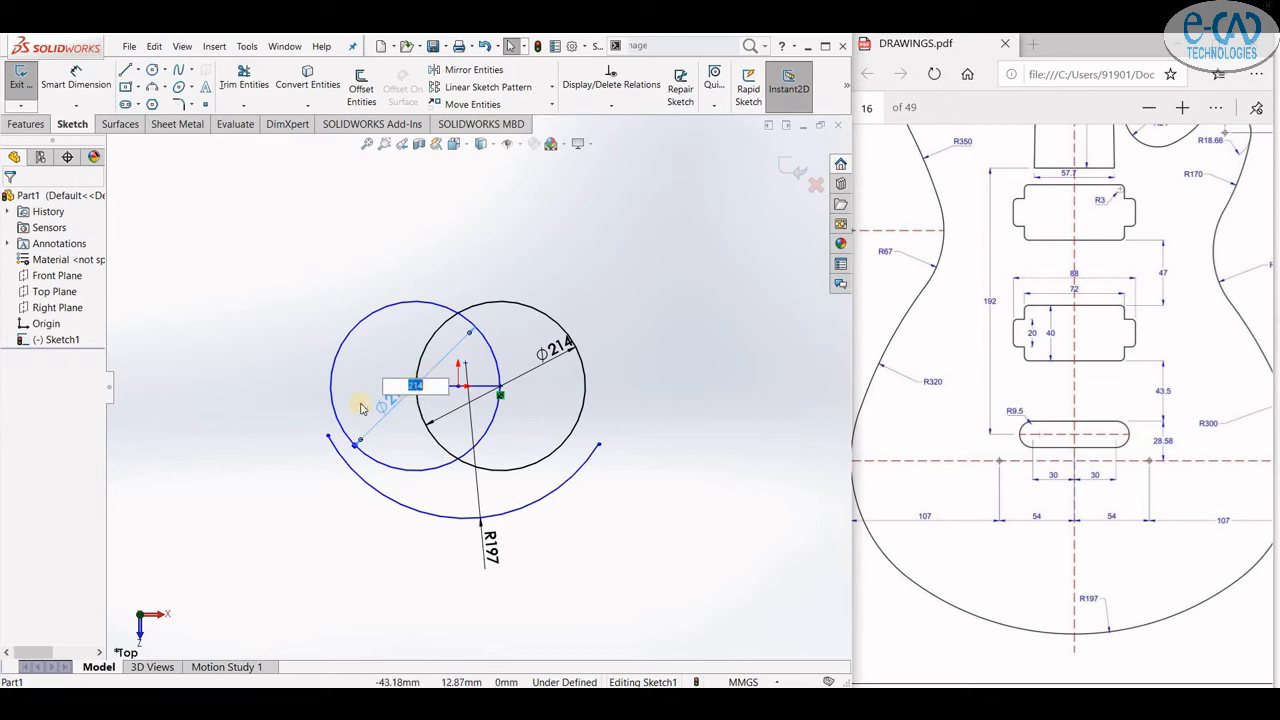
key("Return")
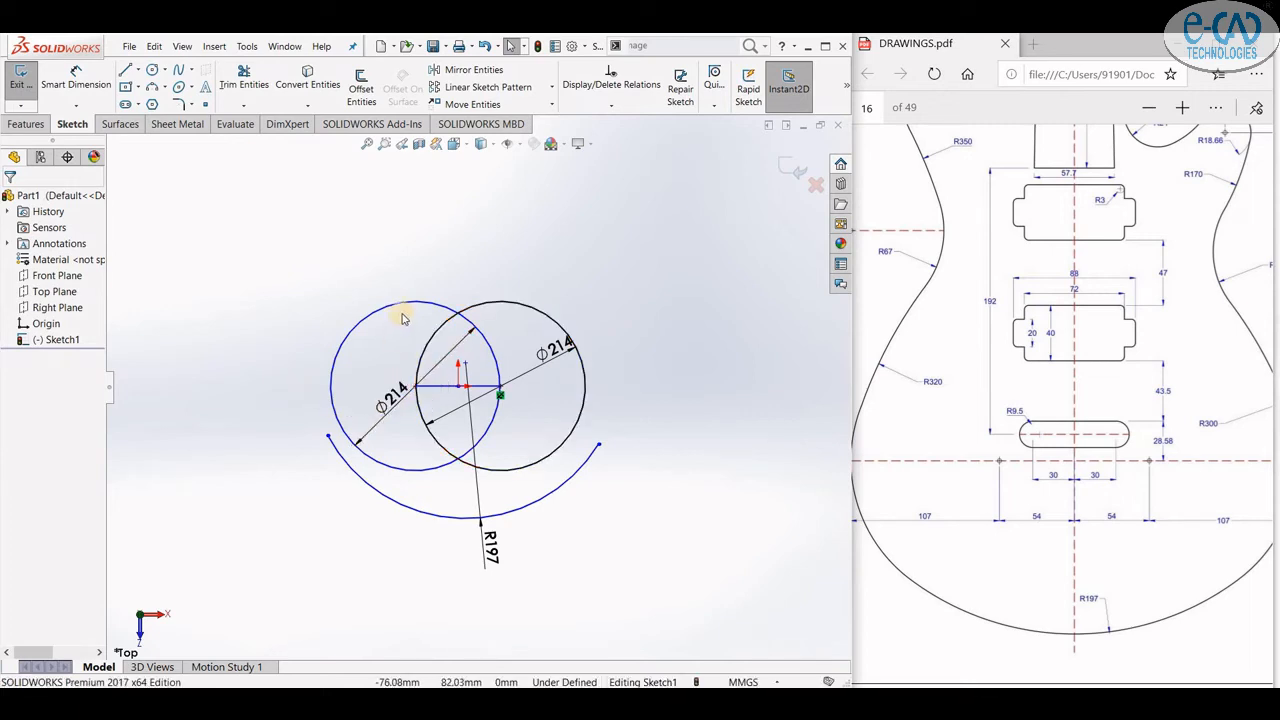
- Make the 197 mm arc tangent to both the left and right circles
scroll(409, 323, "down", 5)
scroll(337, 357, "up", 5)
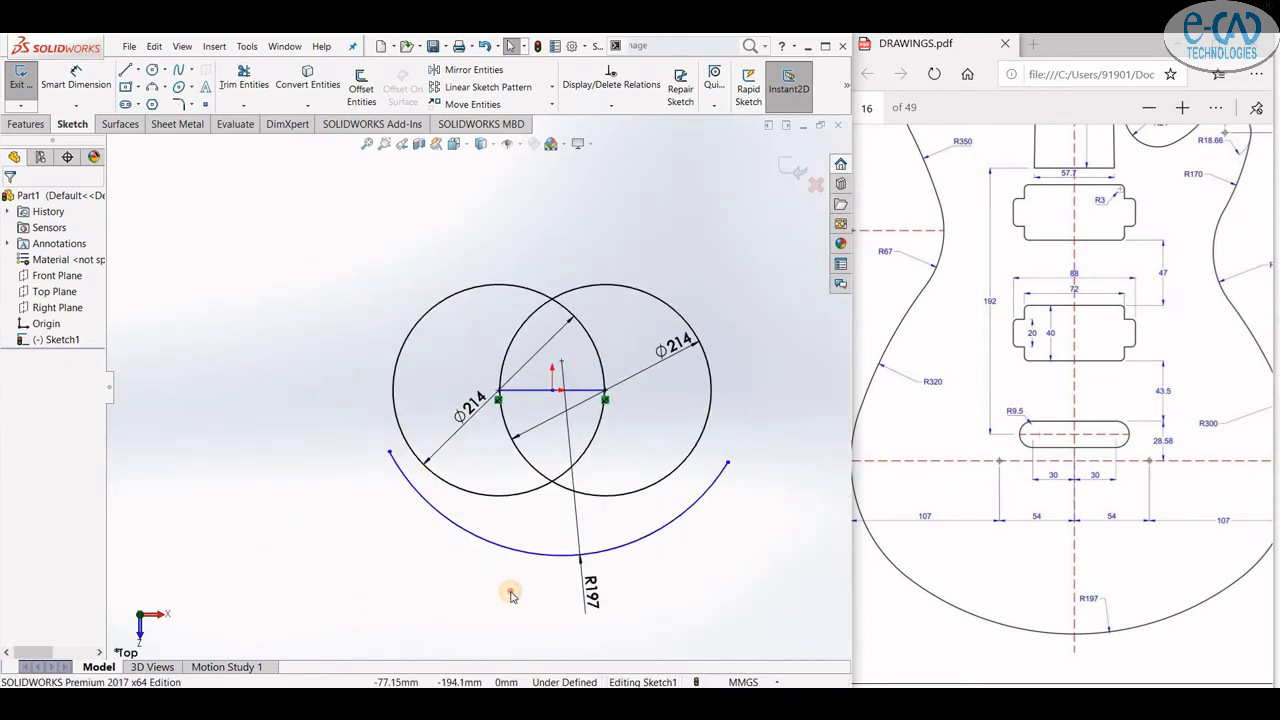
left_click_drag(511, 591, 469, 474)
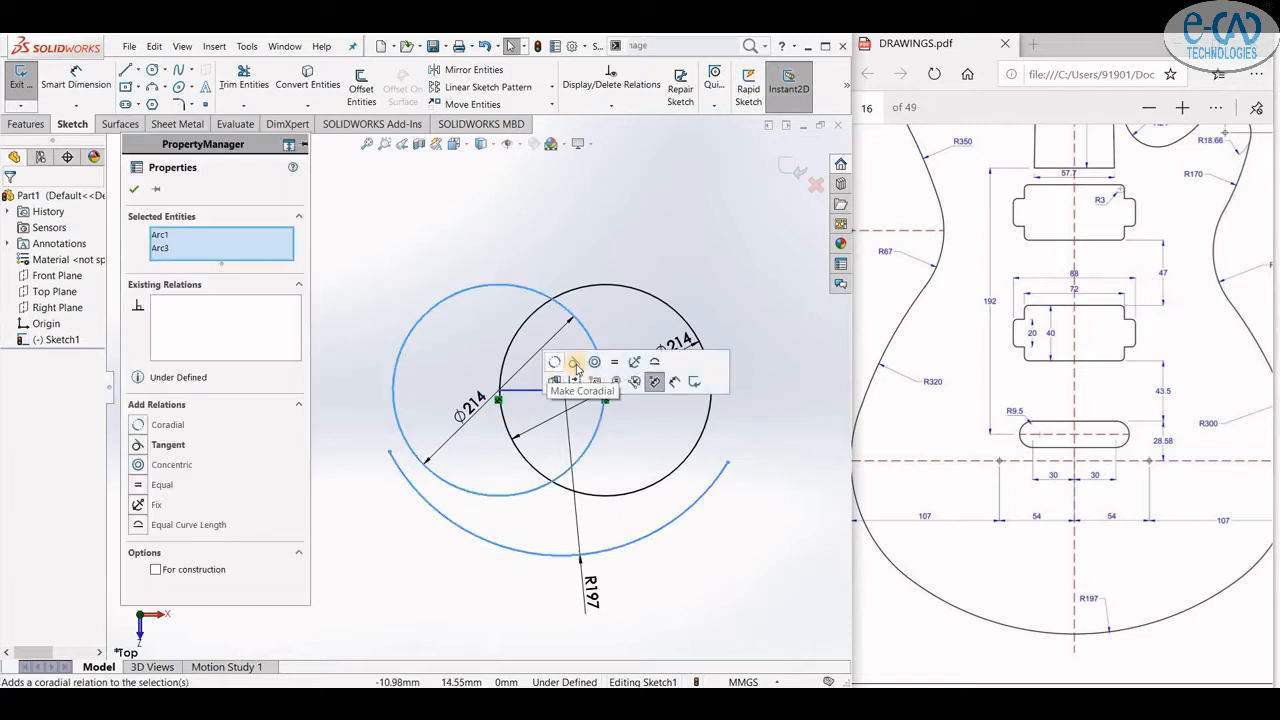
left_click(575, 366)
left_click_drag(718, 536, 660, 458)
left_click_drag(714, 524, 665, 437)
left_click(738, 374)
left_click(714, 536)
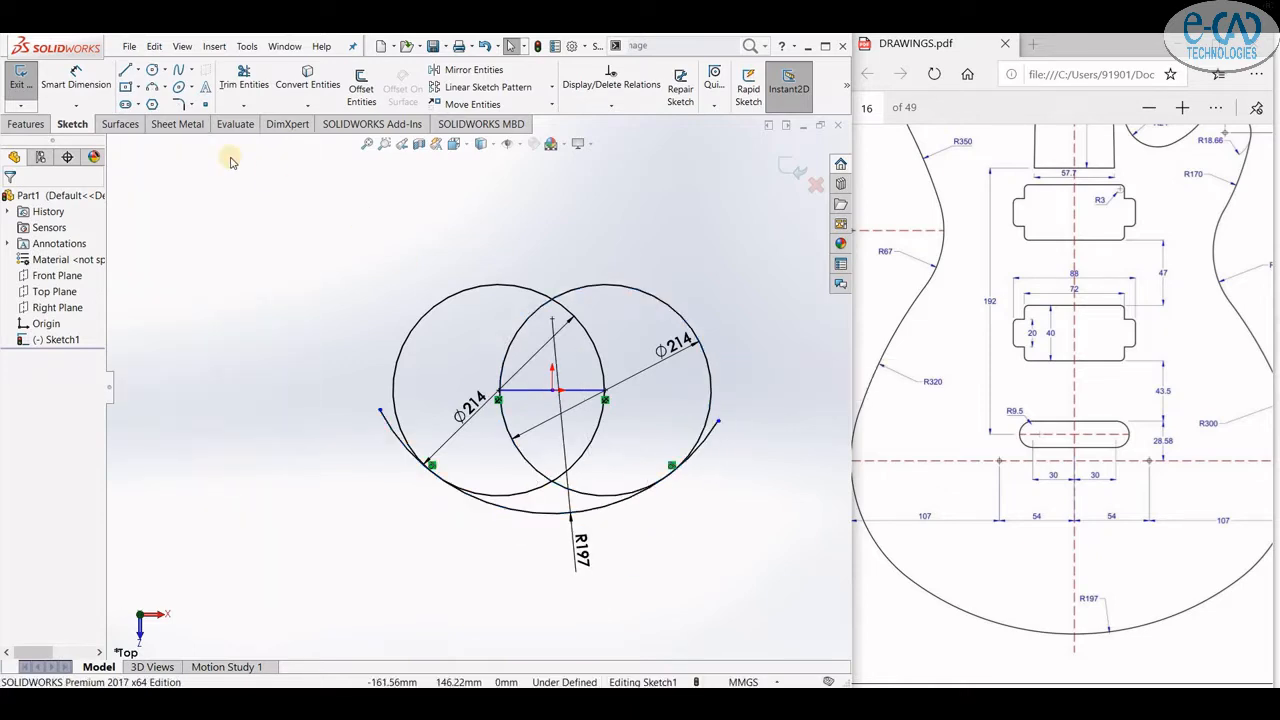
- Trim the inner circle segments and arc ends with Trim Entities to leave one closed lower body outline
left_click(244, 77)
scroll(700, 430, "down", 3)
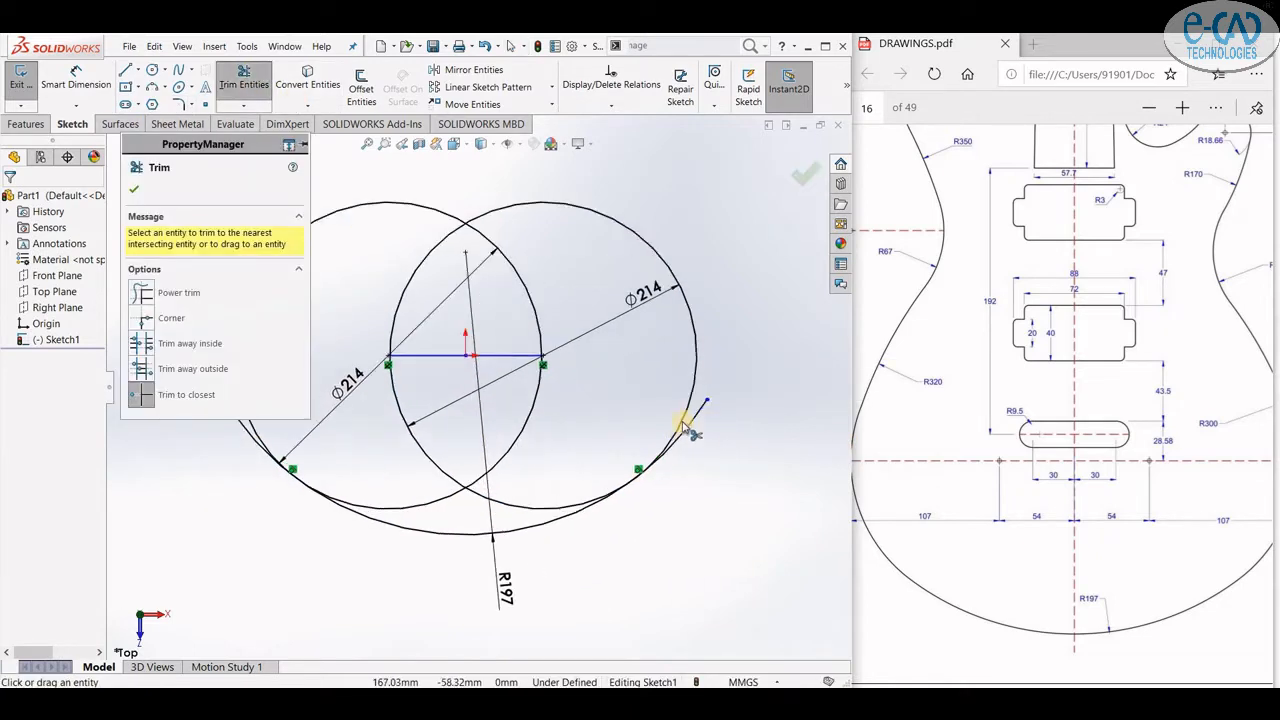
scroll(717, 533, "up", 3)
scroll(396, 452, "down", 2)
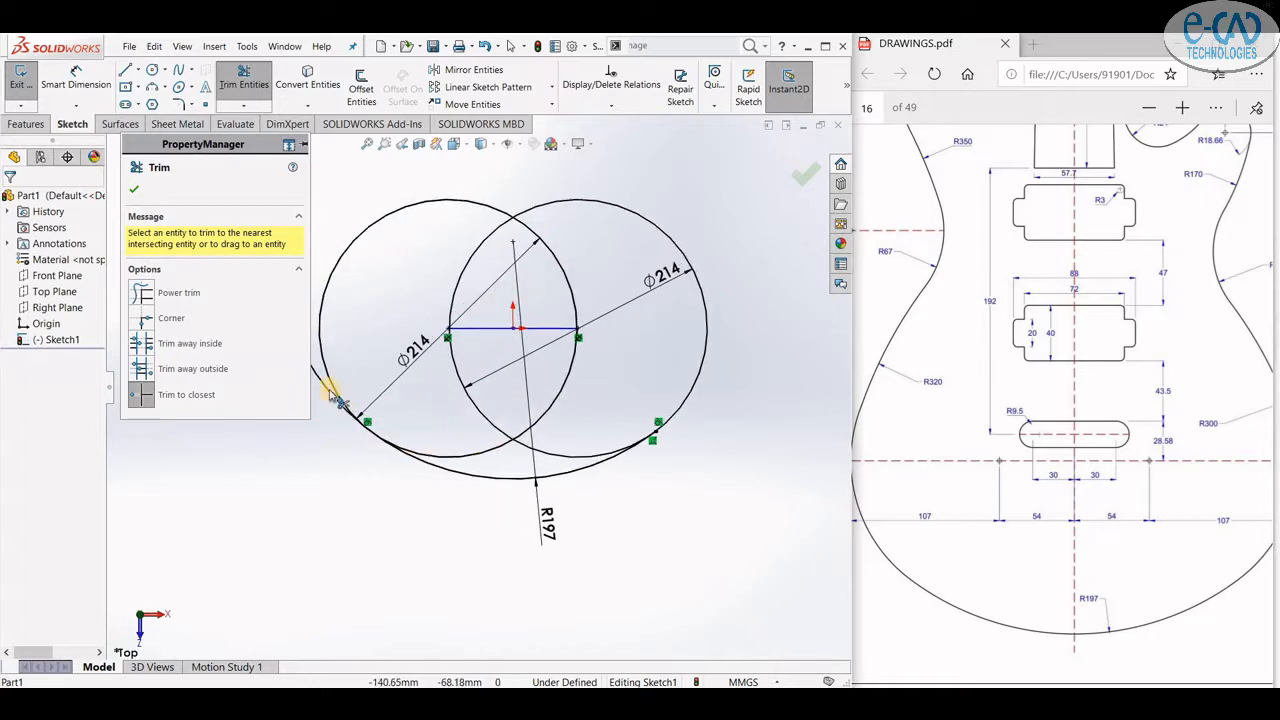
left_click(334, 404)
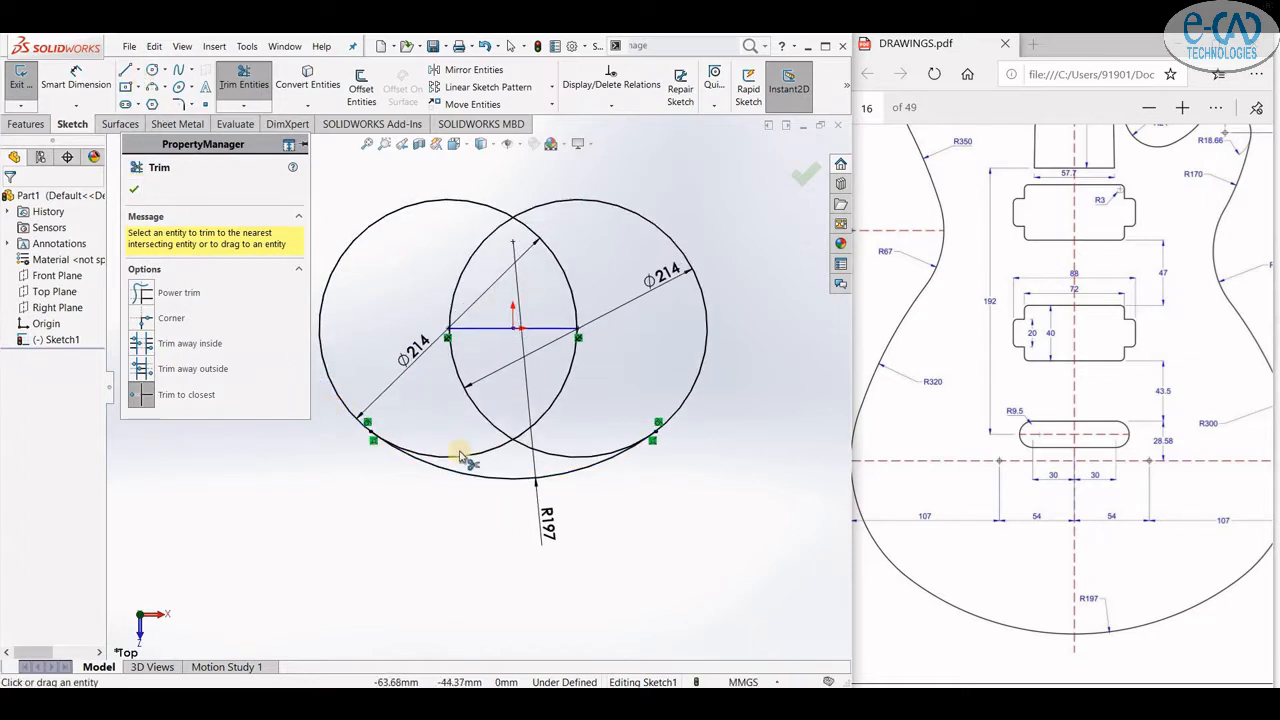
mouse_move(460, 456)
left_mouse_down()
mouse_move(491, 434)
mouse_move(535, 440)
mouse_move(472, 307)
left_mouse_up()
left_click(453, 291)
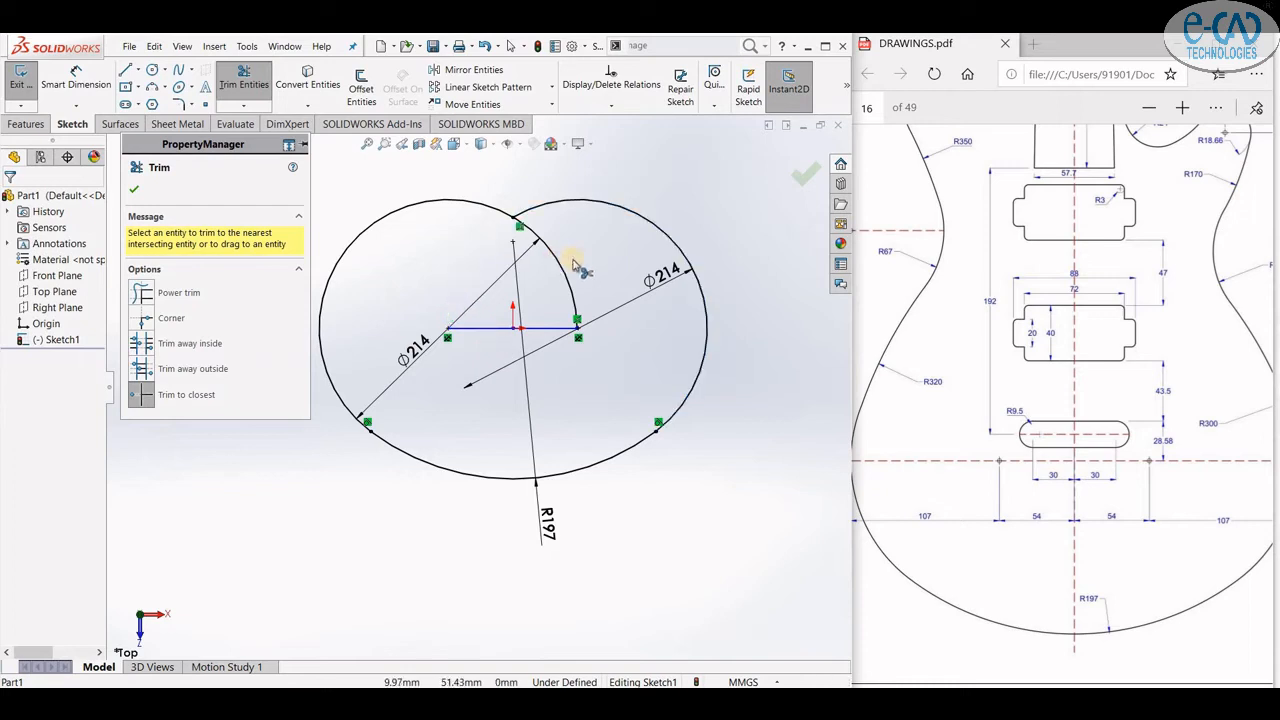
left_click(570, 281)
scroll(582, 385, "up", 4)
scroll(545, 285, "down", 3)
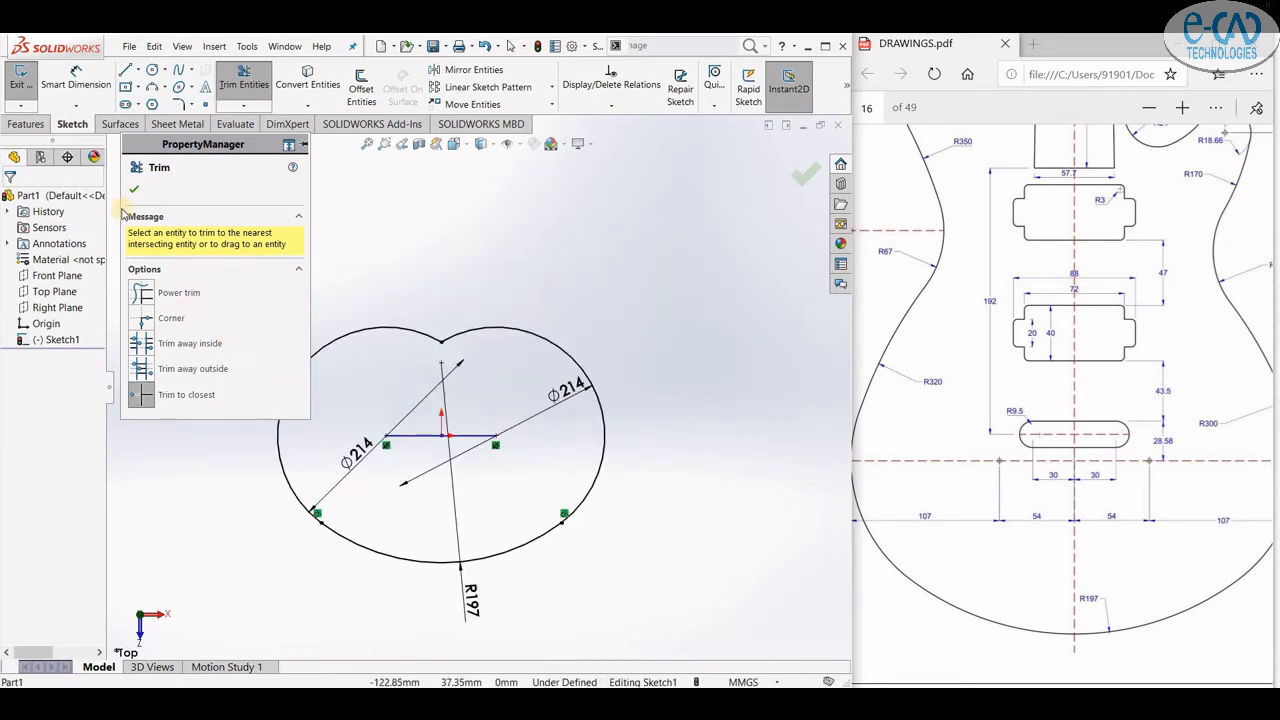
left_click(134, 192)
- Draw a vertical line 166 mm long upward from the leftmost point of the outline
left_click(1007, 511)
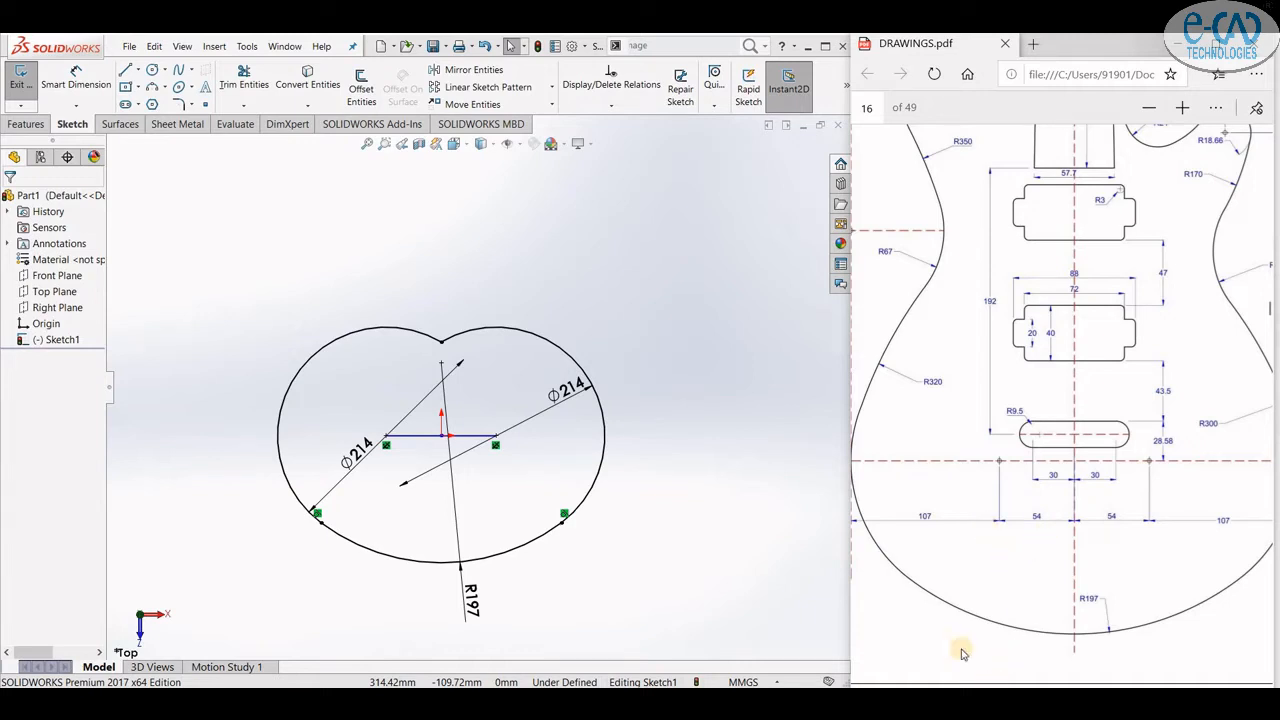
scroll(895, 338, "left", 2)
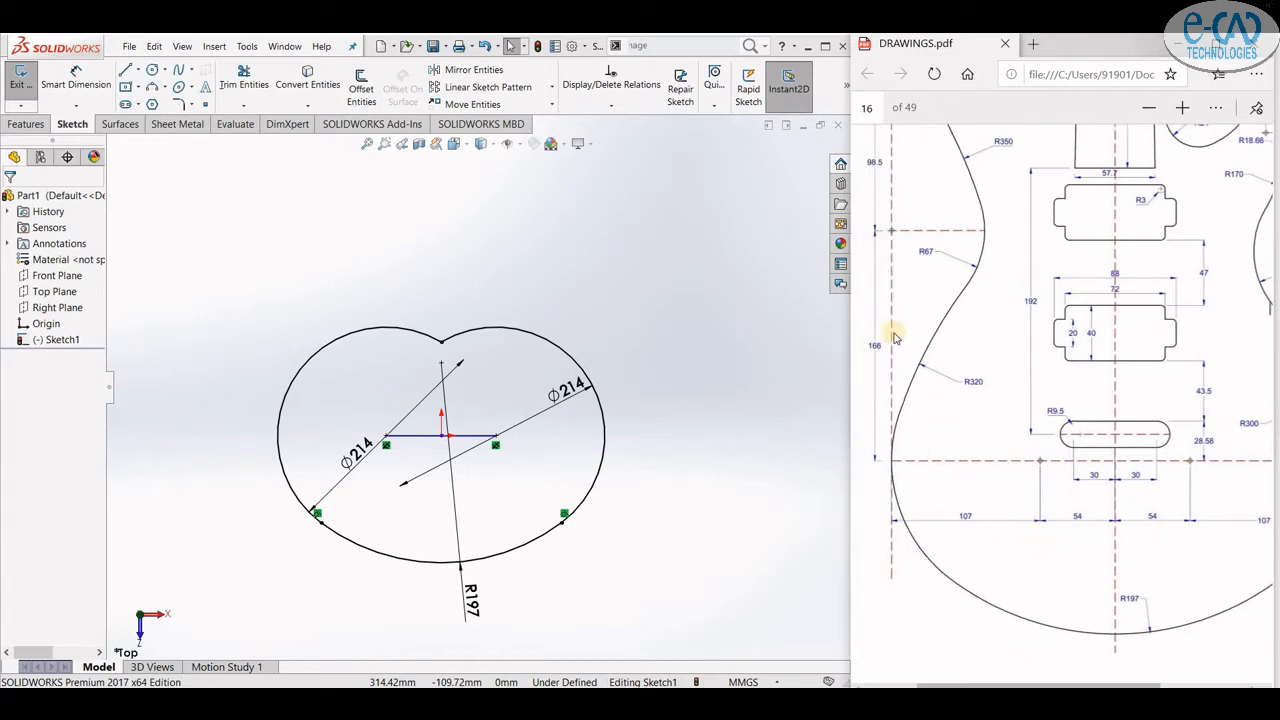
left_click(125, 70)
scroll(530, 490, "up", 3)
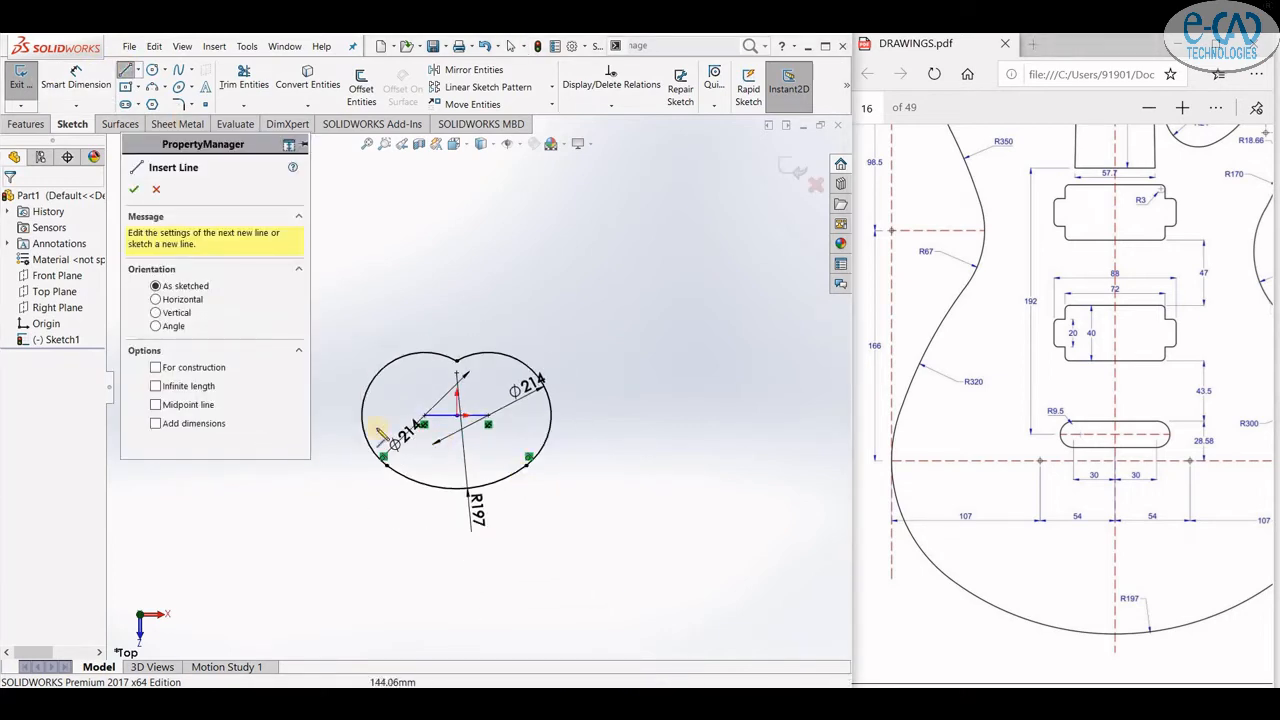
left_click(362, 415)
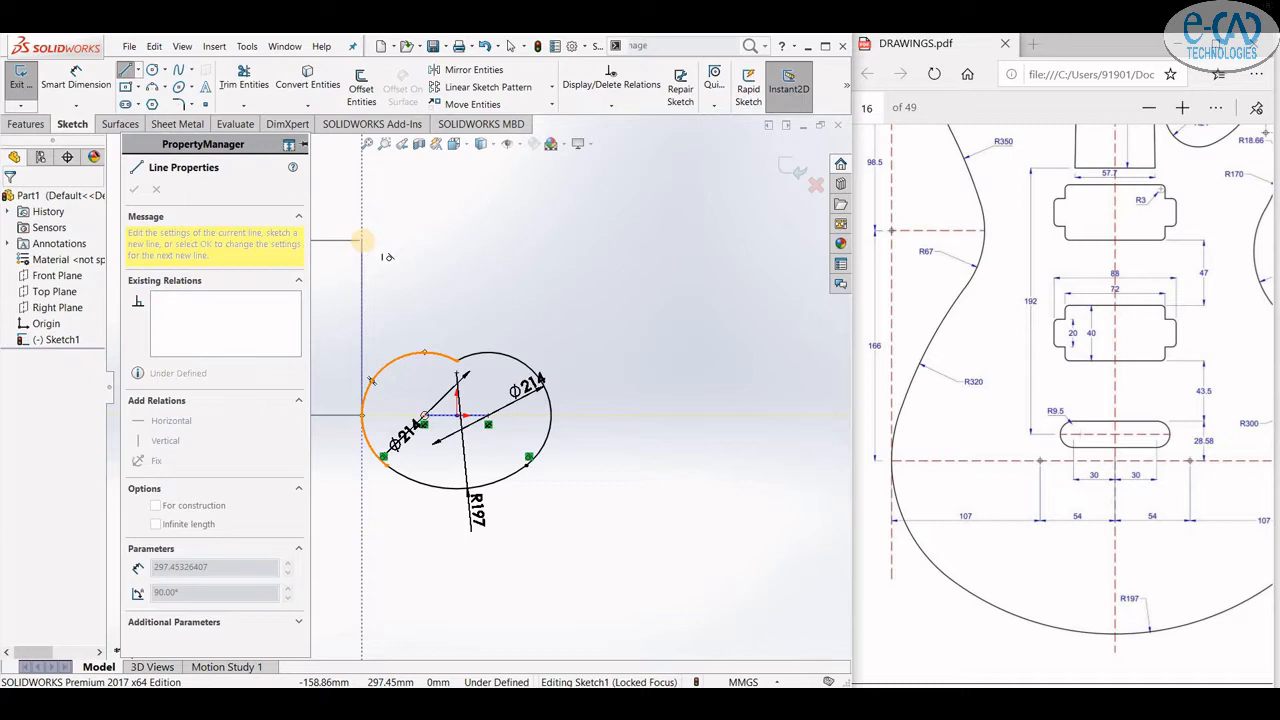
type("166")
key("Return")
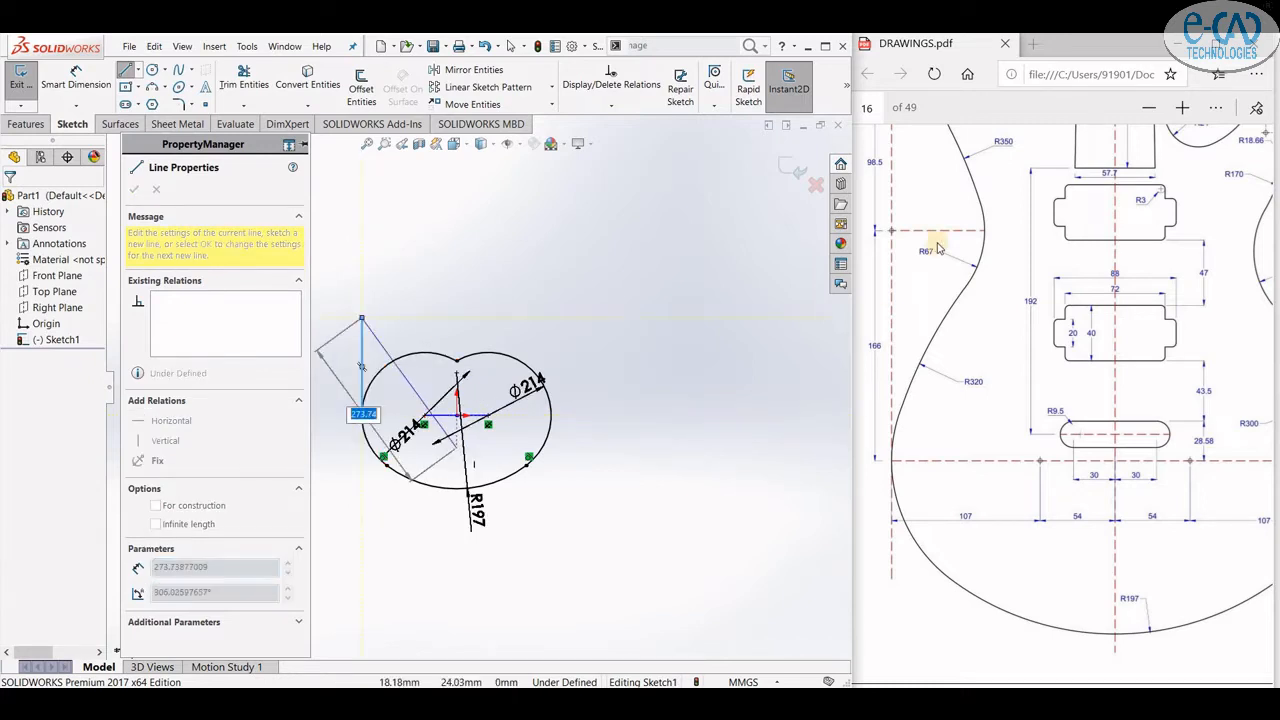
- Draw a circle of radius 67 mm centred on the top end of the vertical line
left_click(153, 71)
left_click(362, 318)
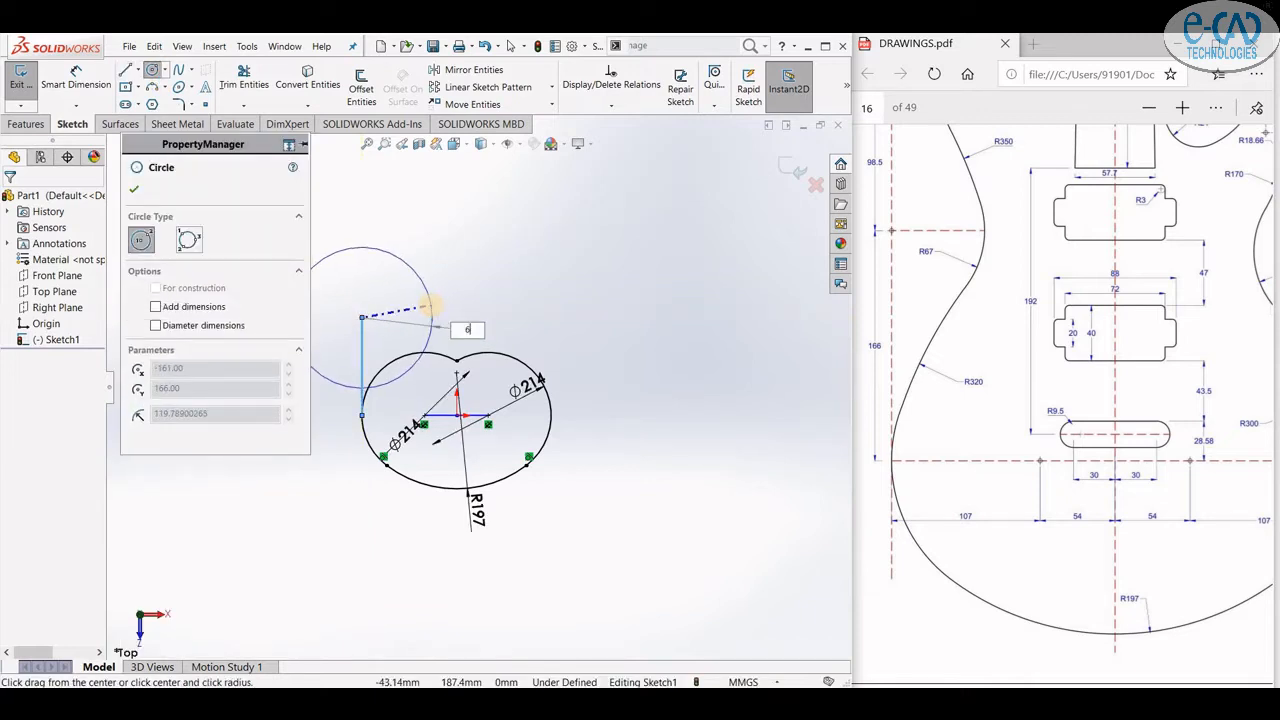
type("67")
key("Return")
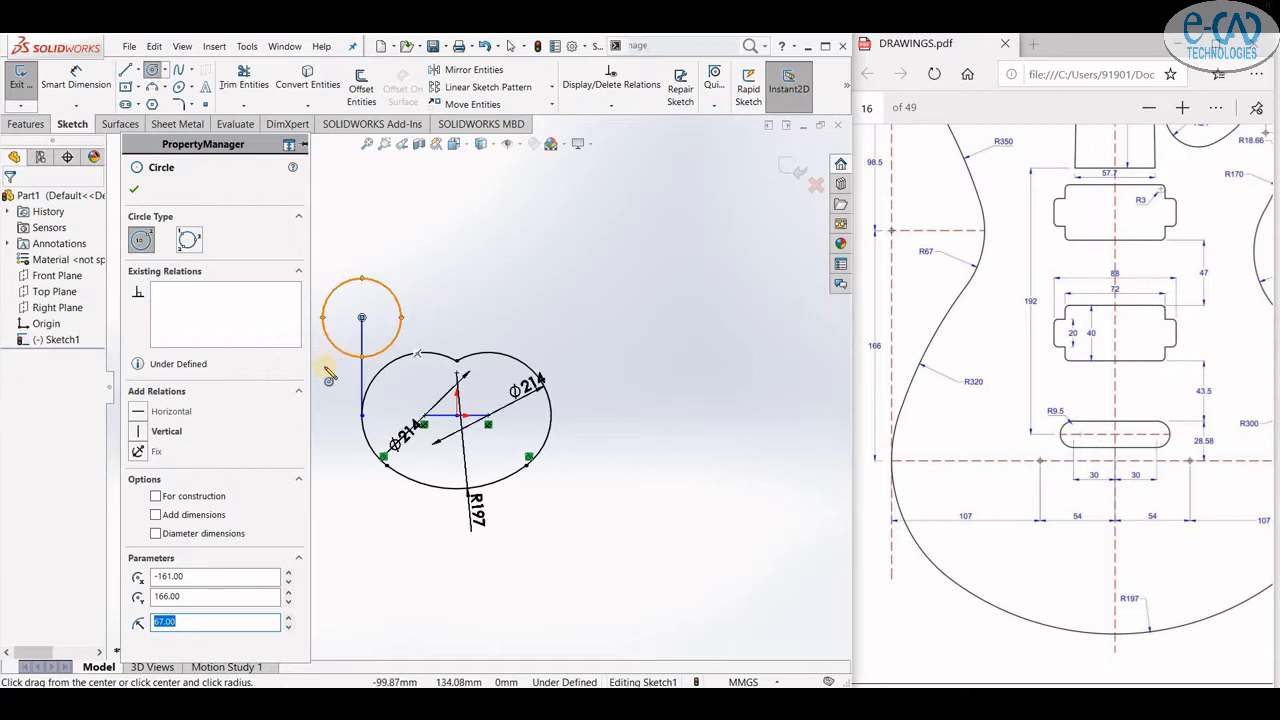
- Draw a three-point arc of radius 320 mm from the lower outline up to the 67 mm circle
scroll(330, 350, "down", 4)
left_click(151, 88)
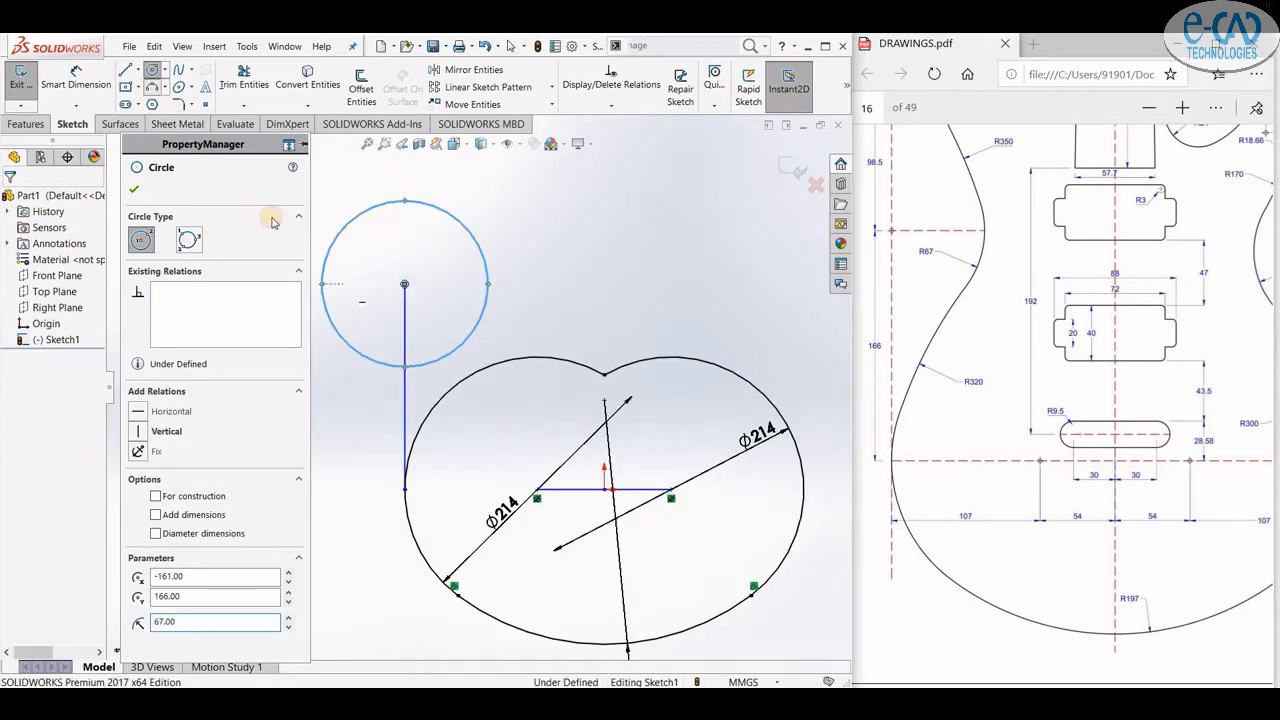
left_click(393, 490)
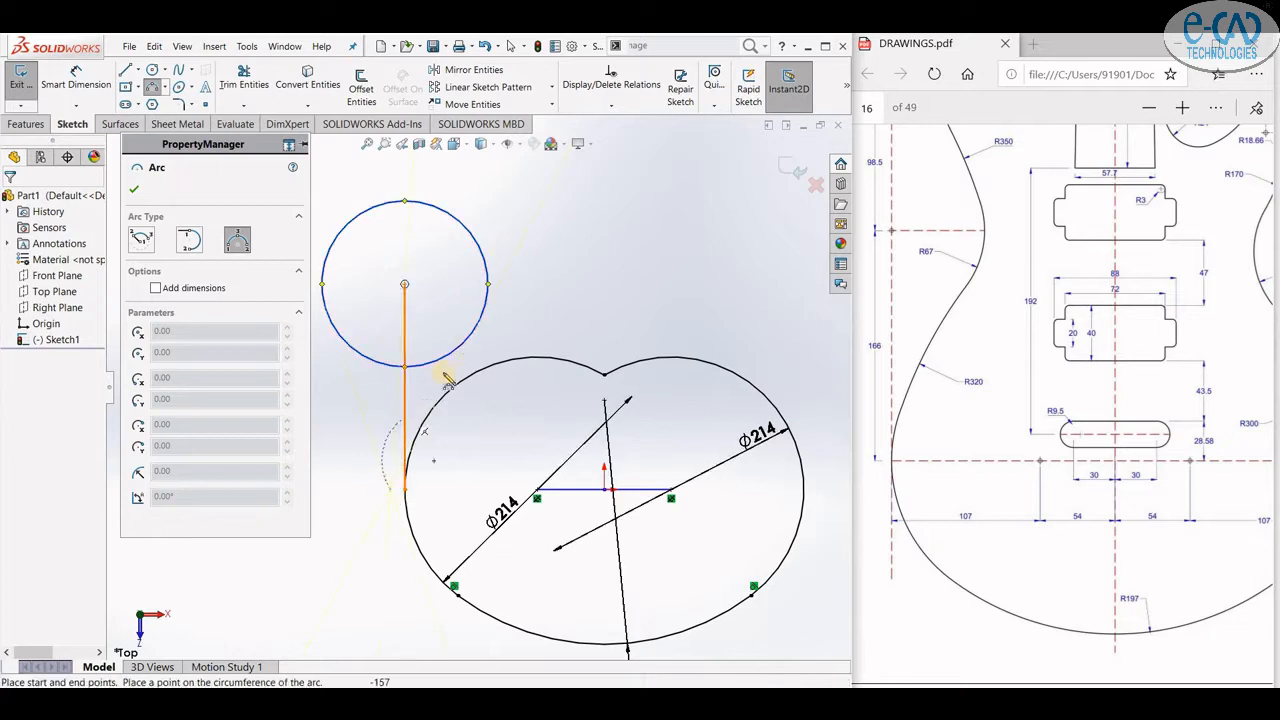
left_click(404, 366)
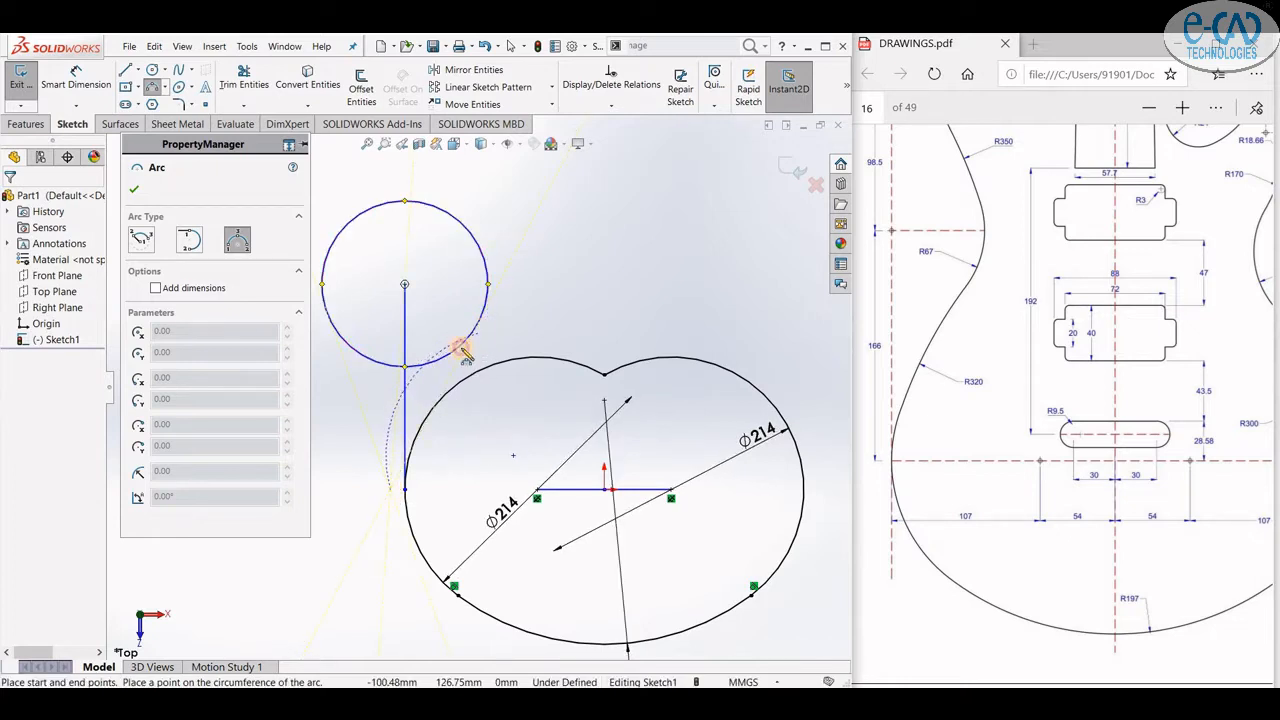
left_click(503, 317)
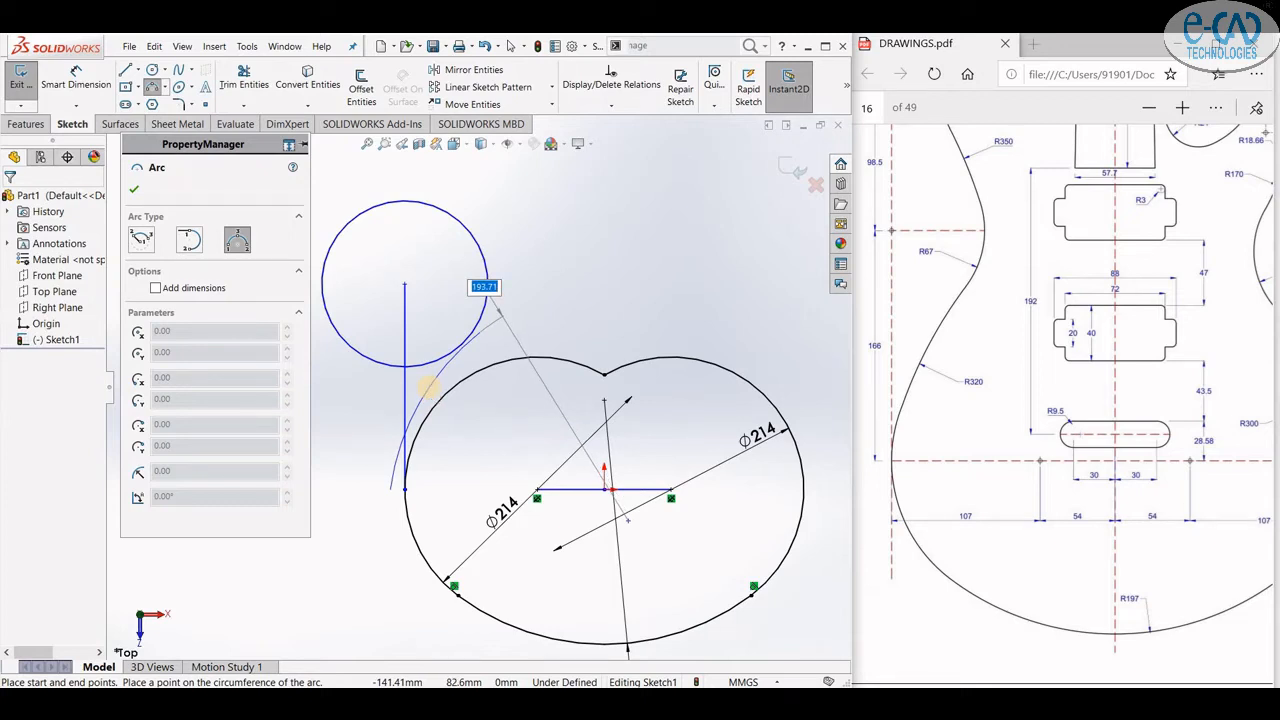
type("320")
key("Return")
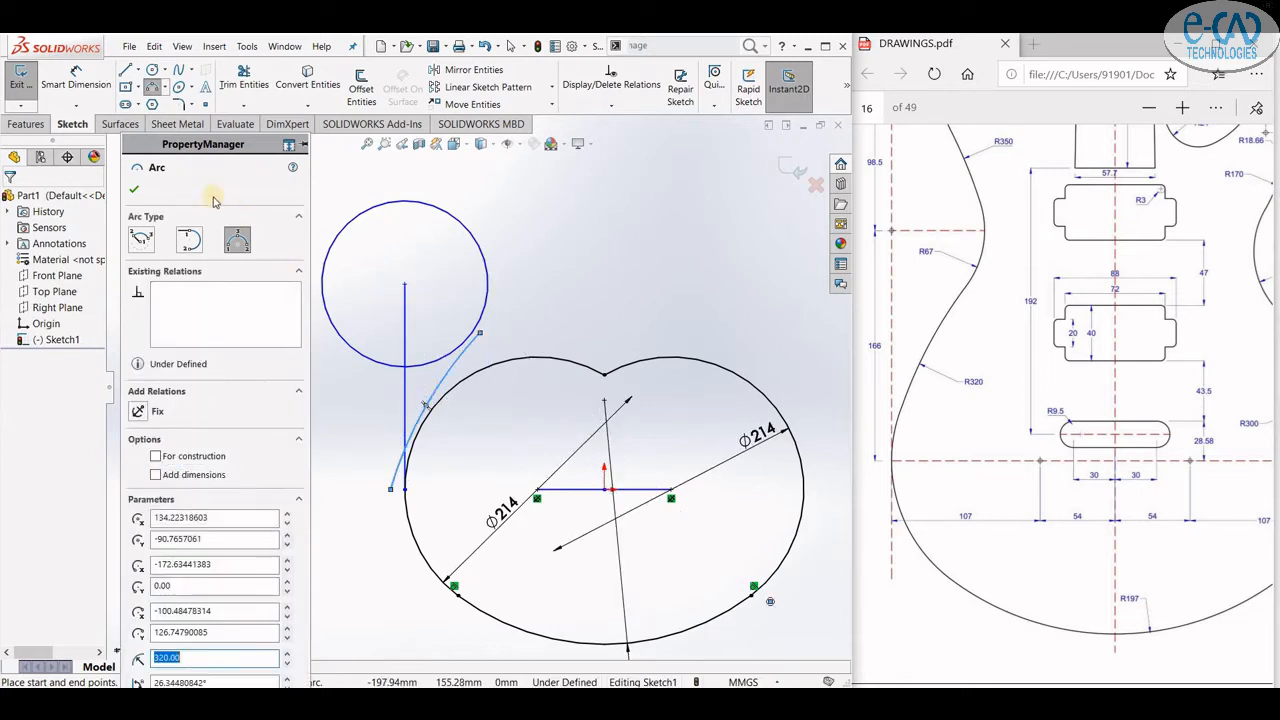
left_click(138, 193)
- Add a 320 mm radius dimension to the three-point arc
left_click(77, 82)
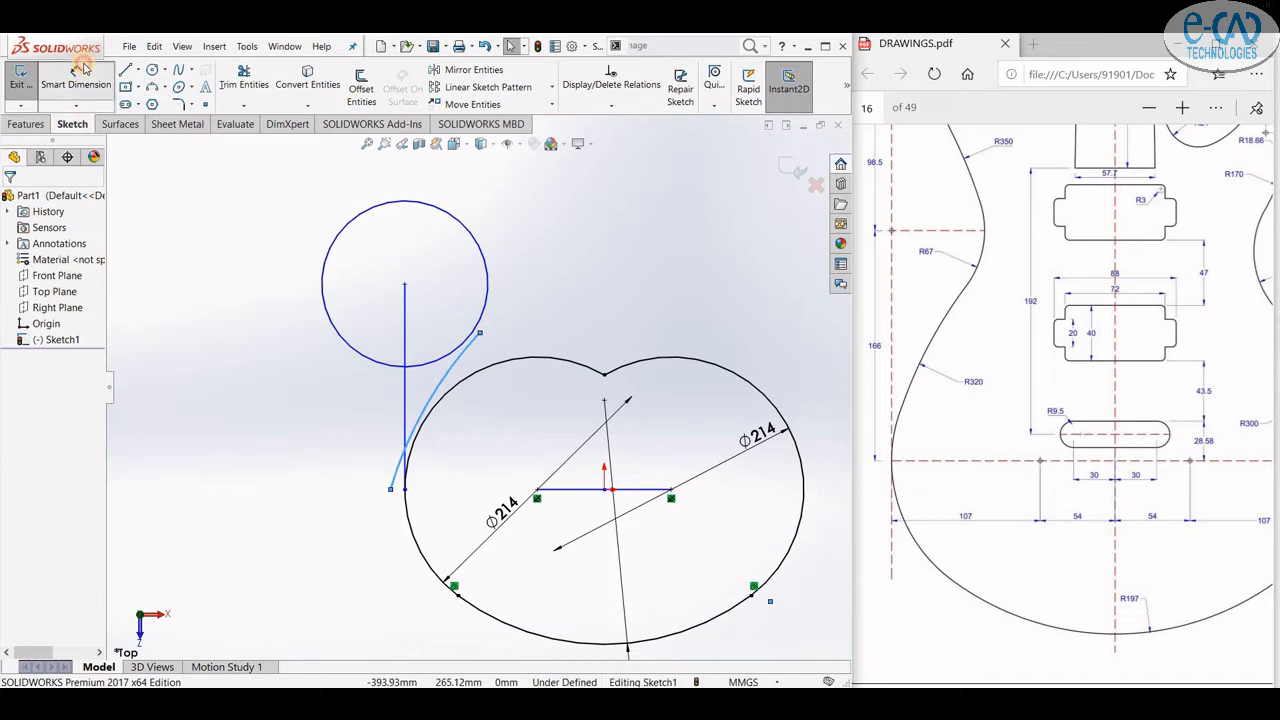
left_click(340, 396)
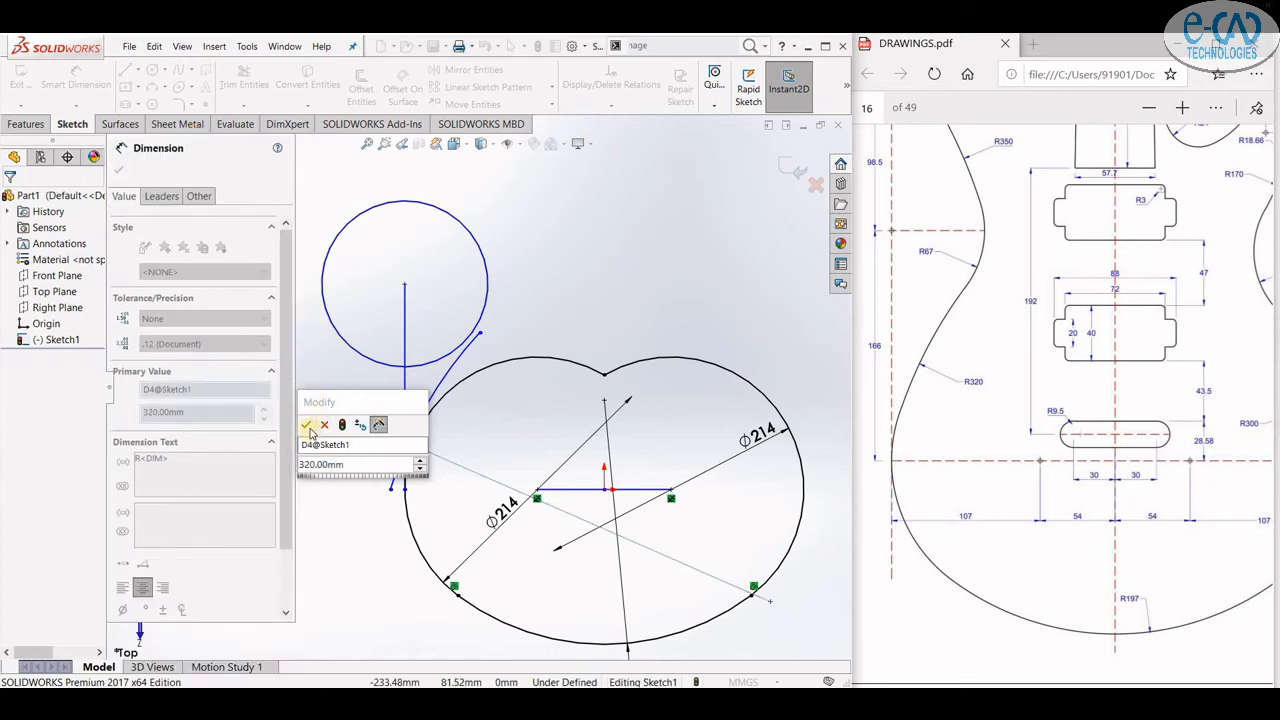
left_click(310, 425)
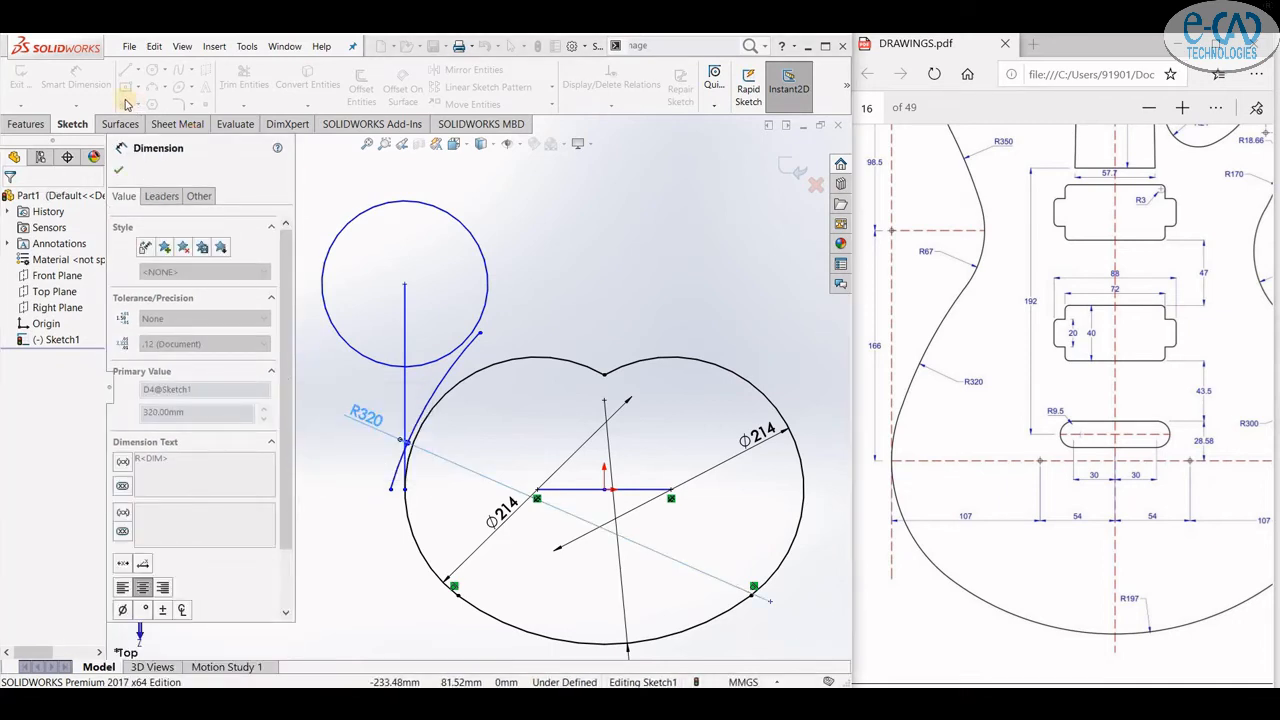
- Add a 134 mm diameter dimension to the upper circle and close Smart Dimension
left_click(350, 348)
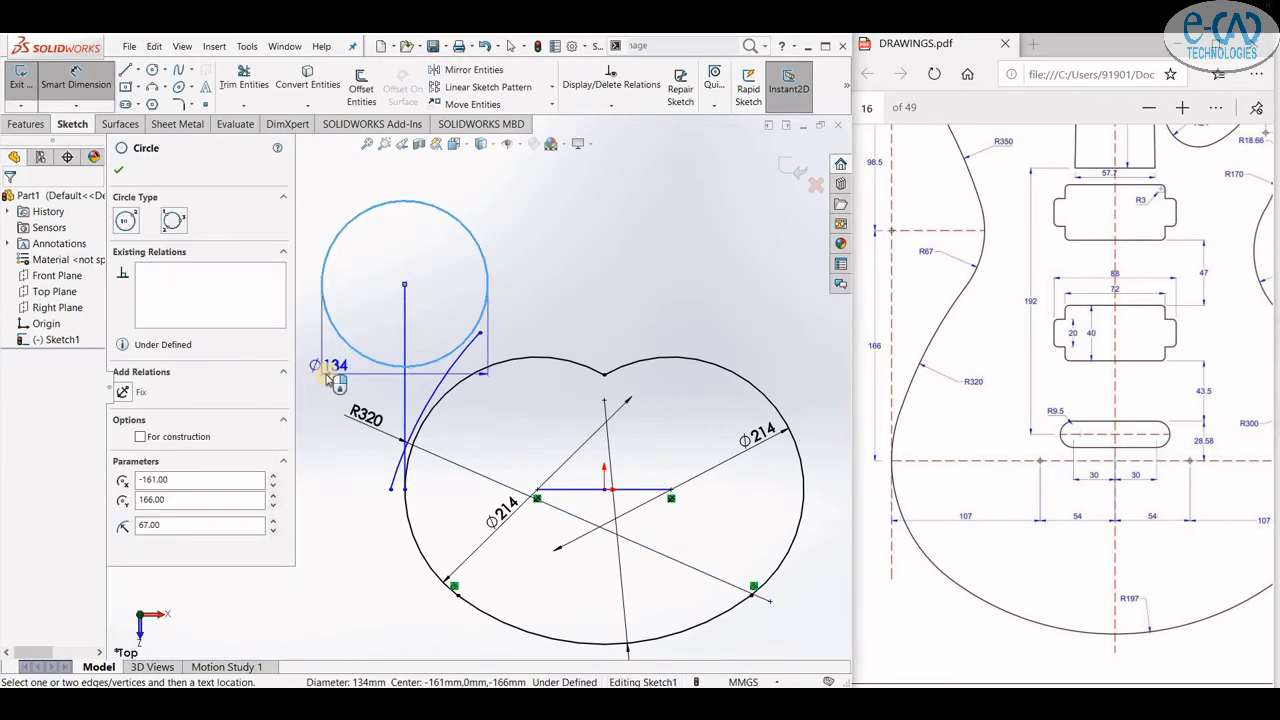
left_click(313, 362)
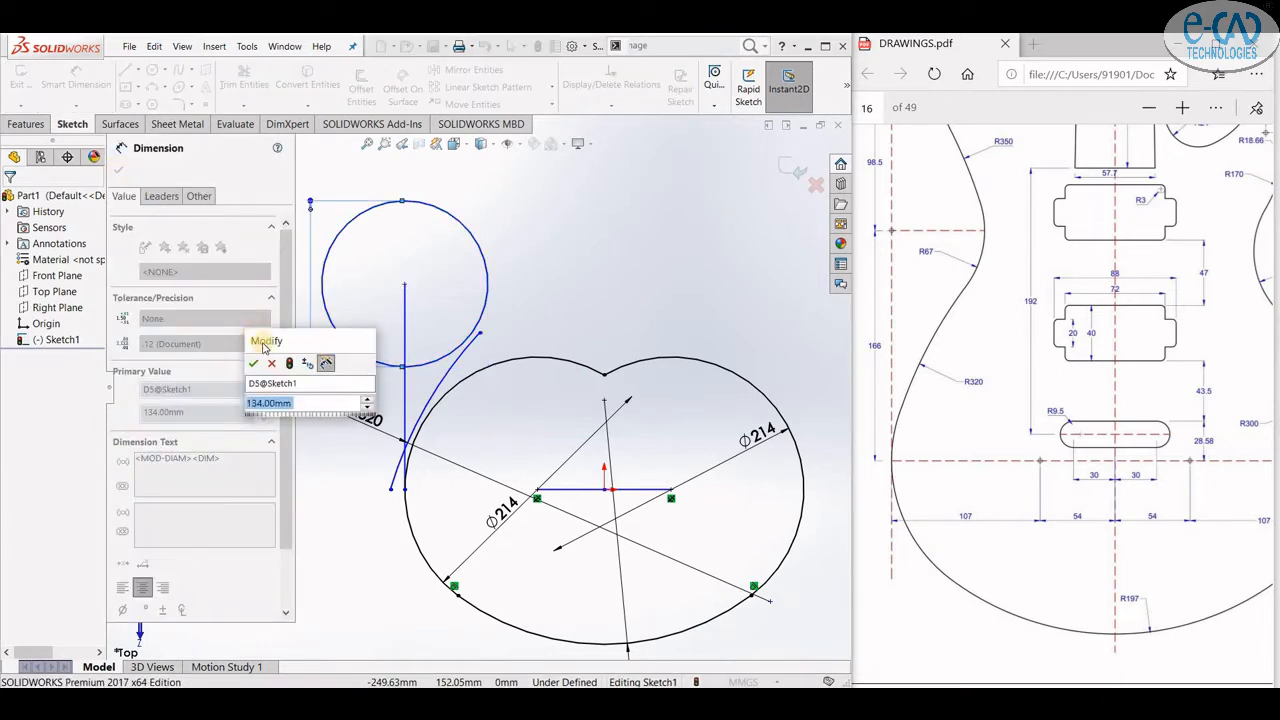
left_click(255, 363)
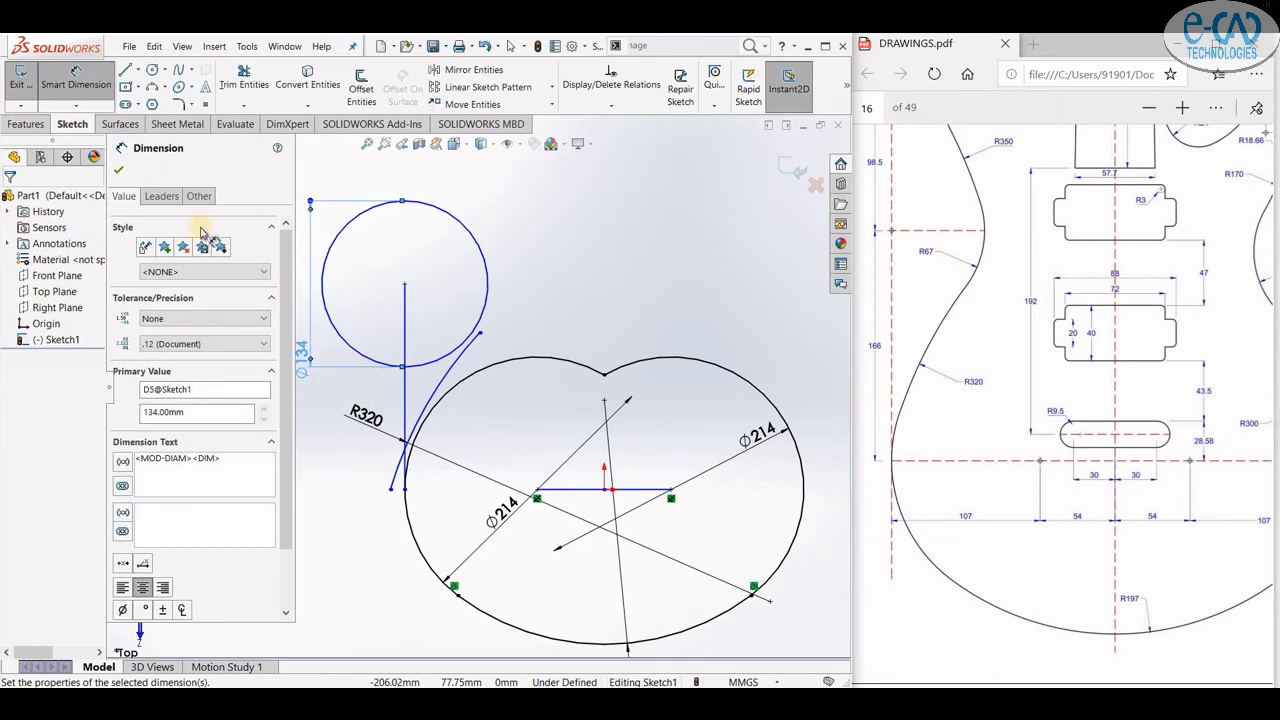
left_click(85, 91)
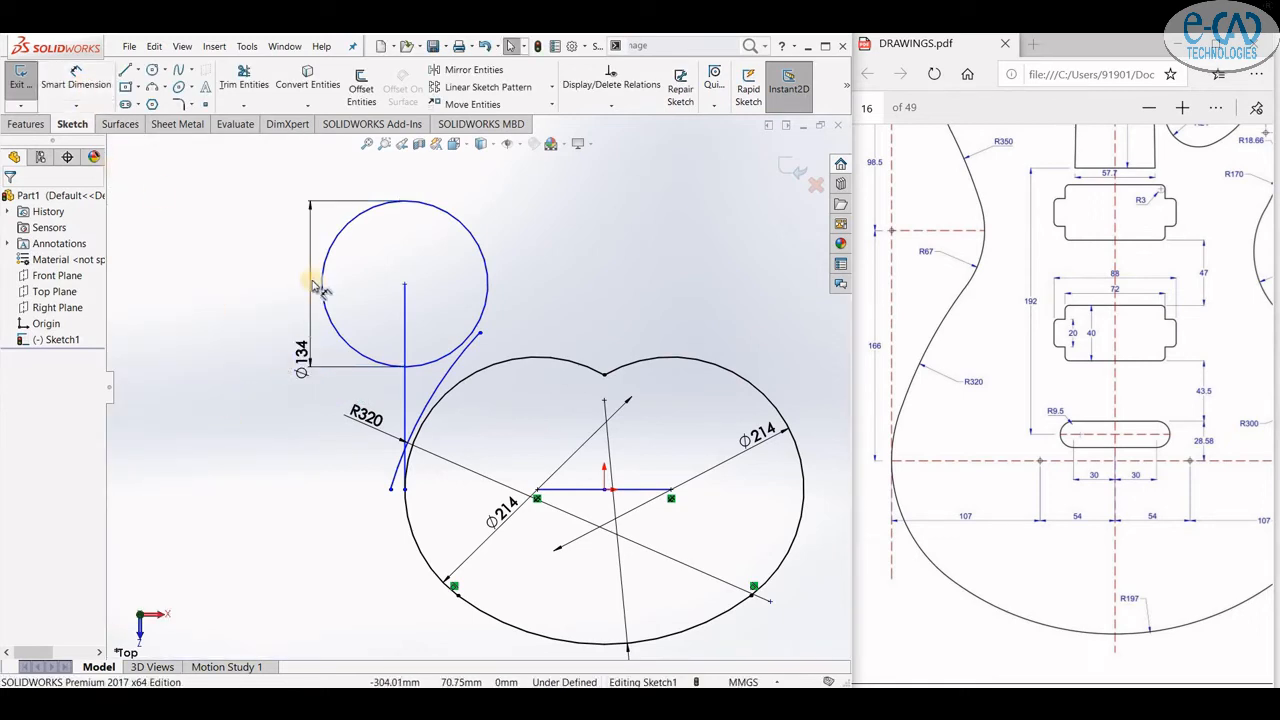
- Fix the centre point of the upper circle in place
left_click(398, 282)
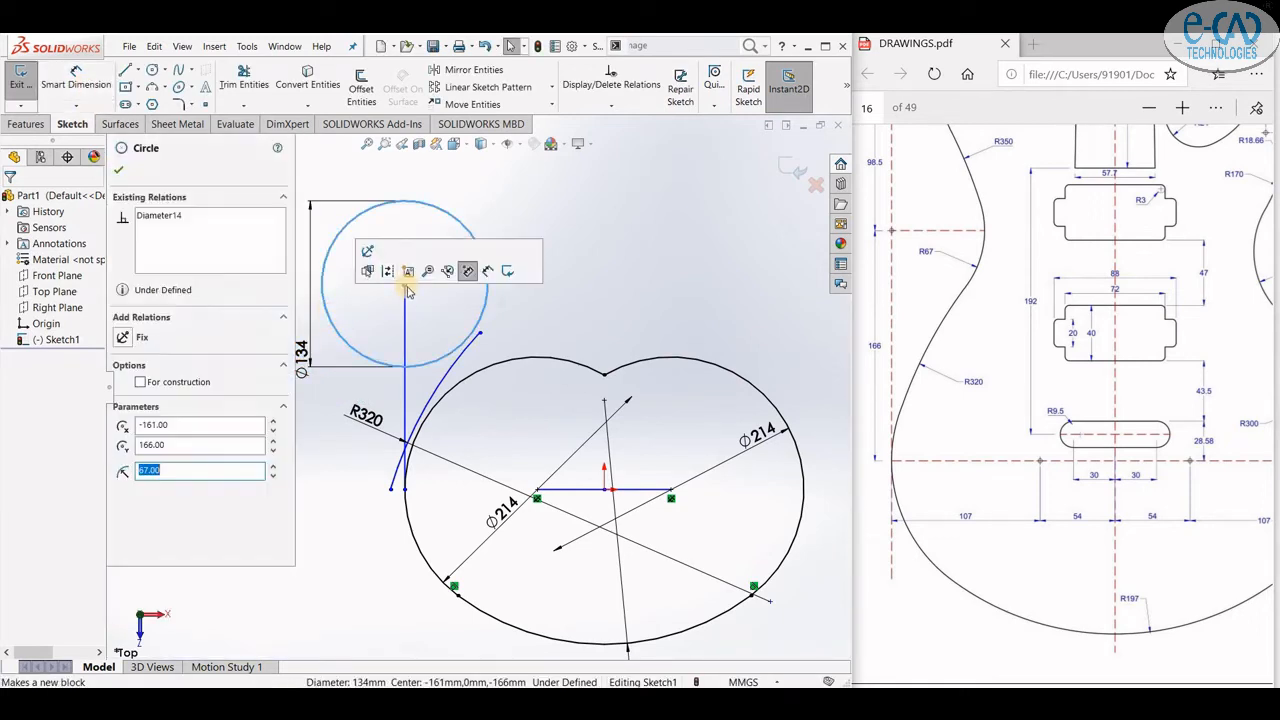
left_click(405, 285)
left_click(446, 229)
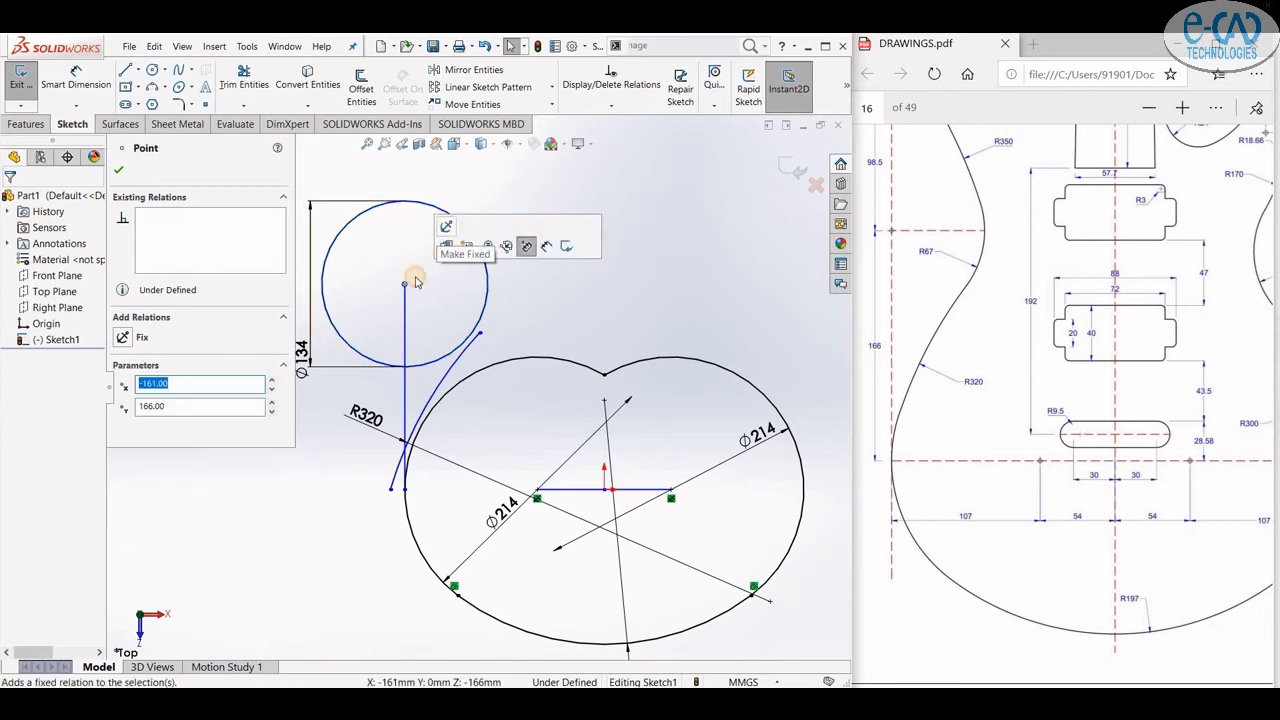
- Drag the upper end of the R320 arc onto the upper circle
left_click(447, 338)
left_click_drag(484, 351, 462, 324)
left_click(546, 252)
- Make the R320 arc tangent to the lower body outline arc
left_click(447, 421)
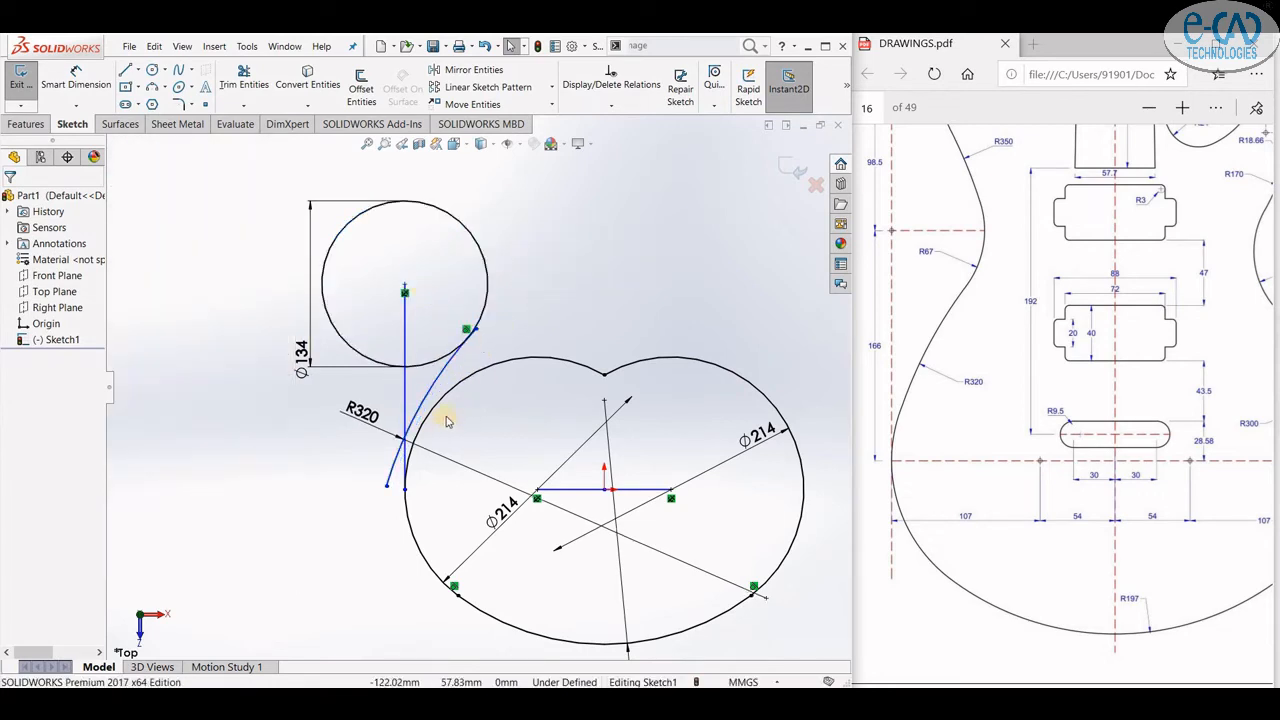
left_click(508, 322)
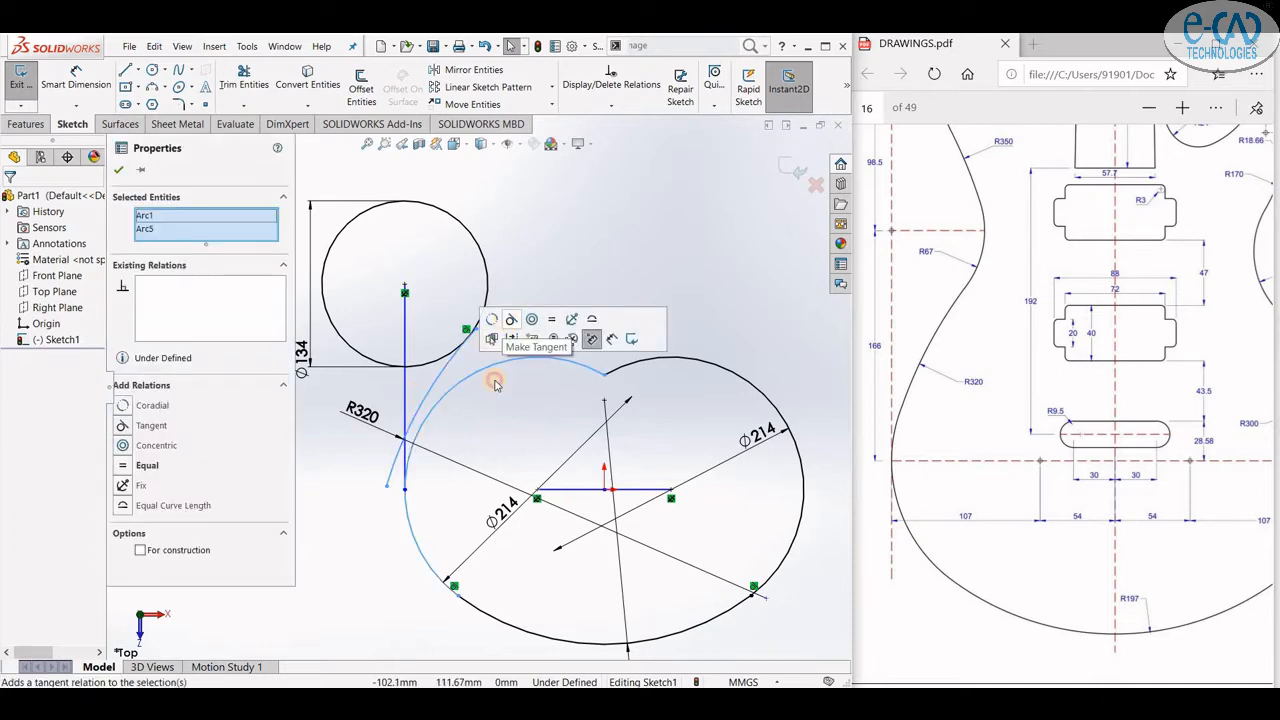
left_click(502, 404)
- Trim the excess vertical line and arc segments with Trim Entities to join the outline
left_click(242, 84)
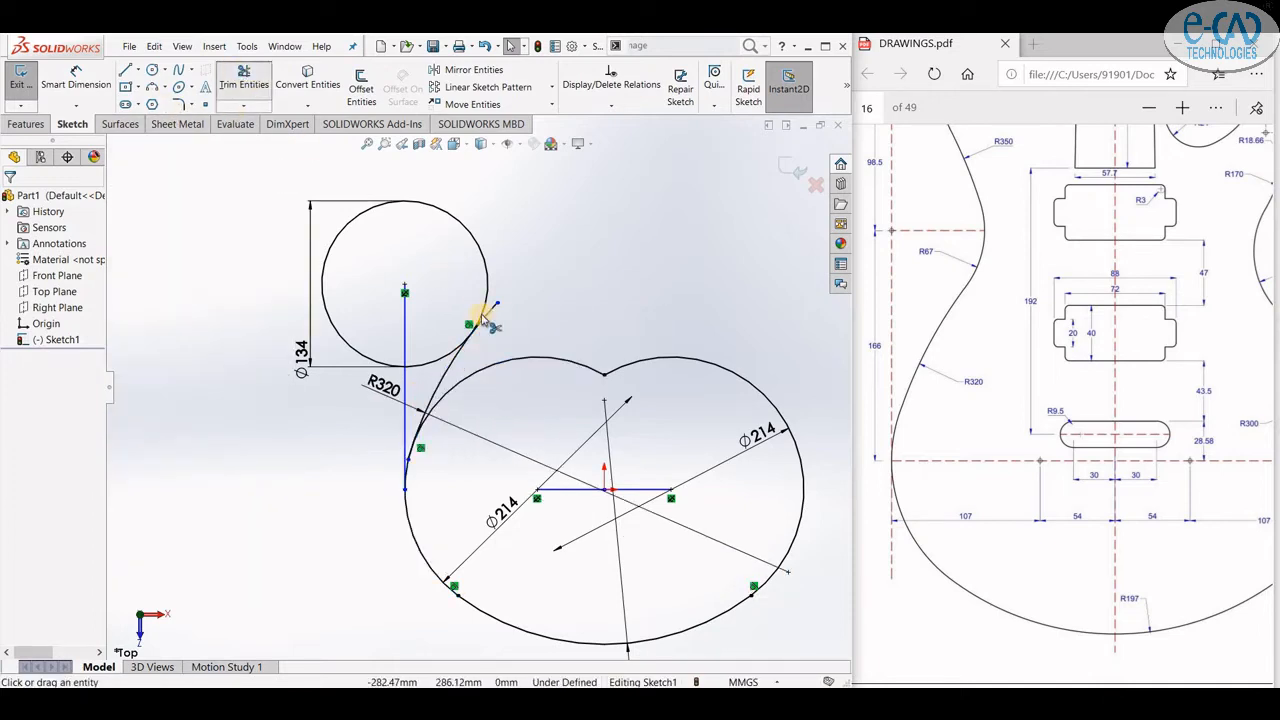
left_click(424, 368)
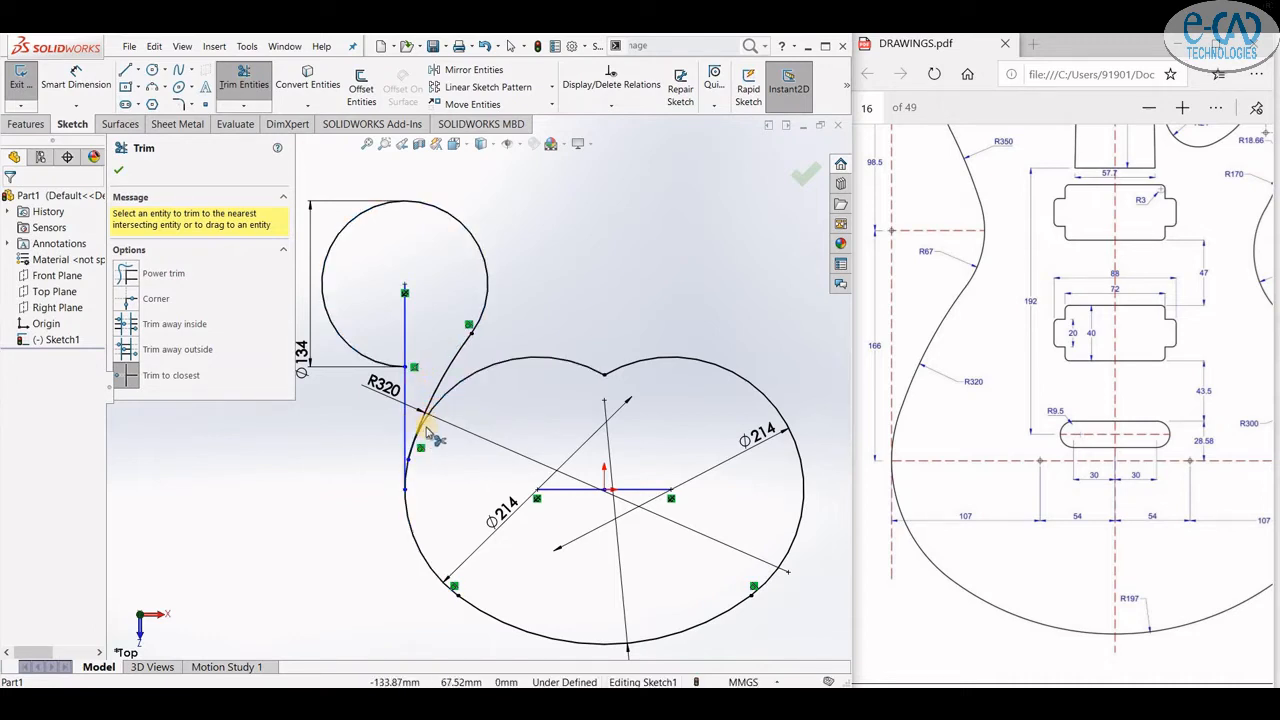
left_click(438, 412)
scroll(418, 452, "down", 2)
scroll(418, 450, "down", 5)
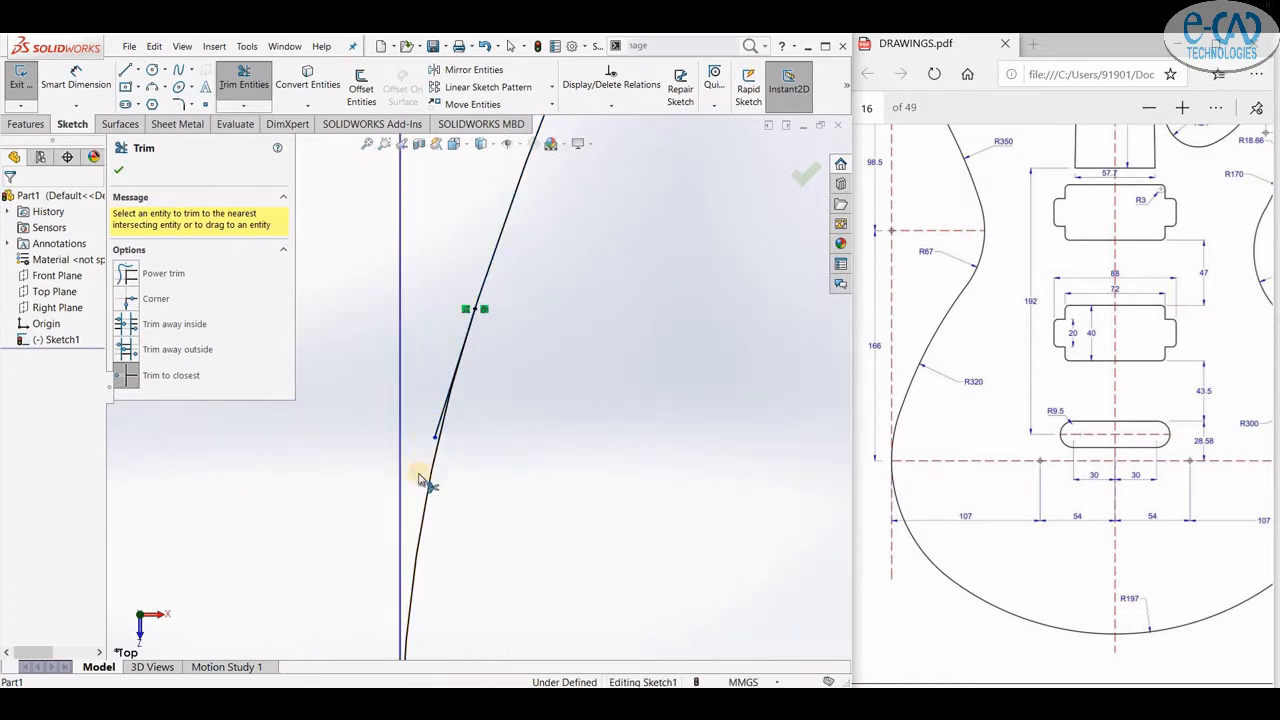
scroll(425, 470, "up", 5)
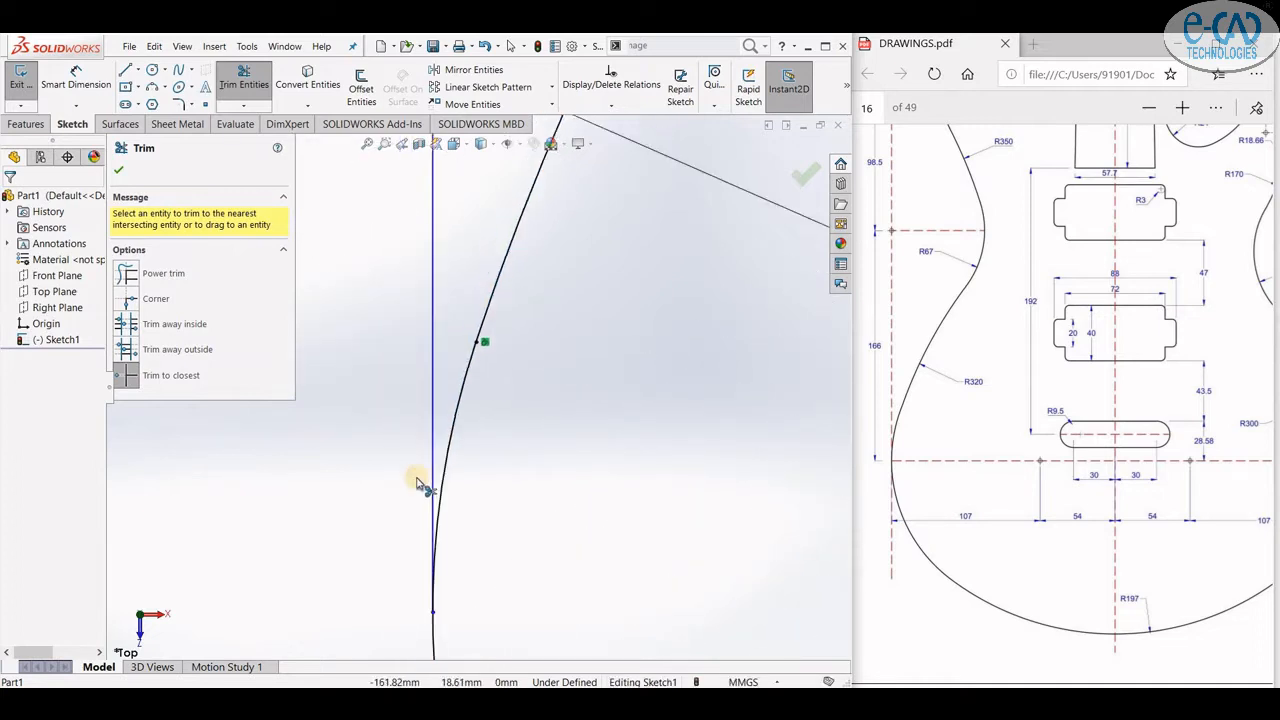
left_click(469, 362)
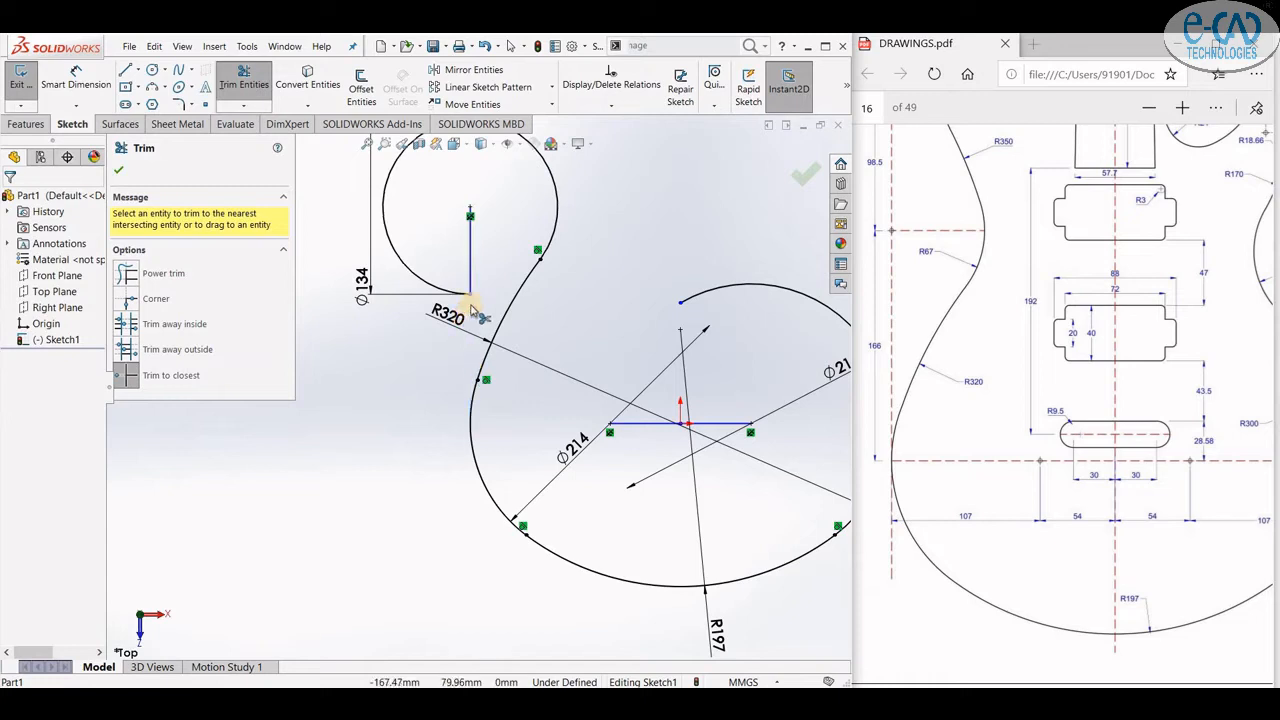
left_click(118, 170)
scroll(508, 305, "up", 4)
scroll(580, 297, "down", 3)
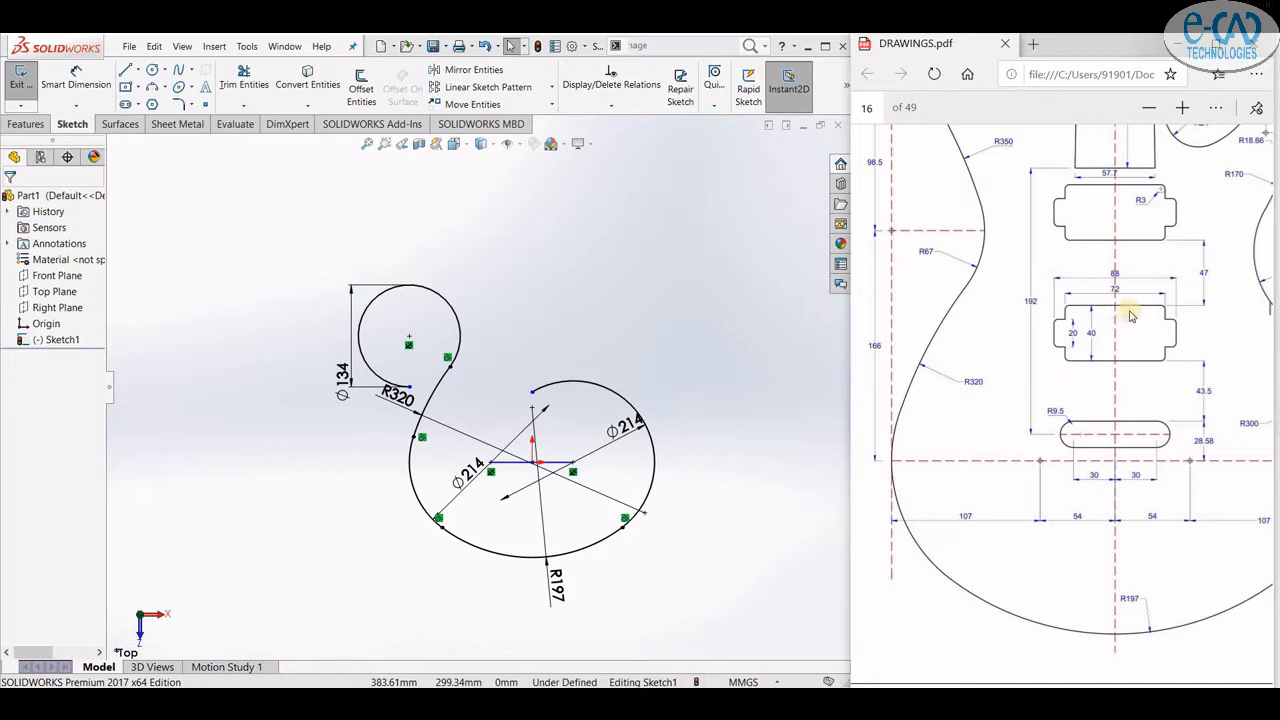
scroll(1128, 313, "up", 3)
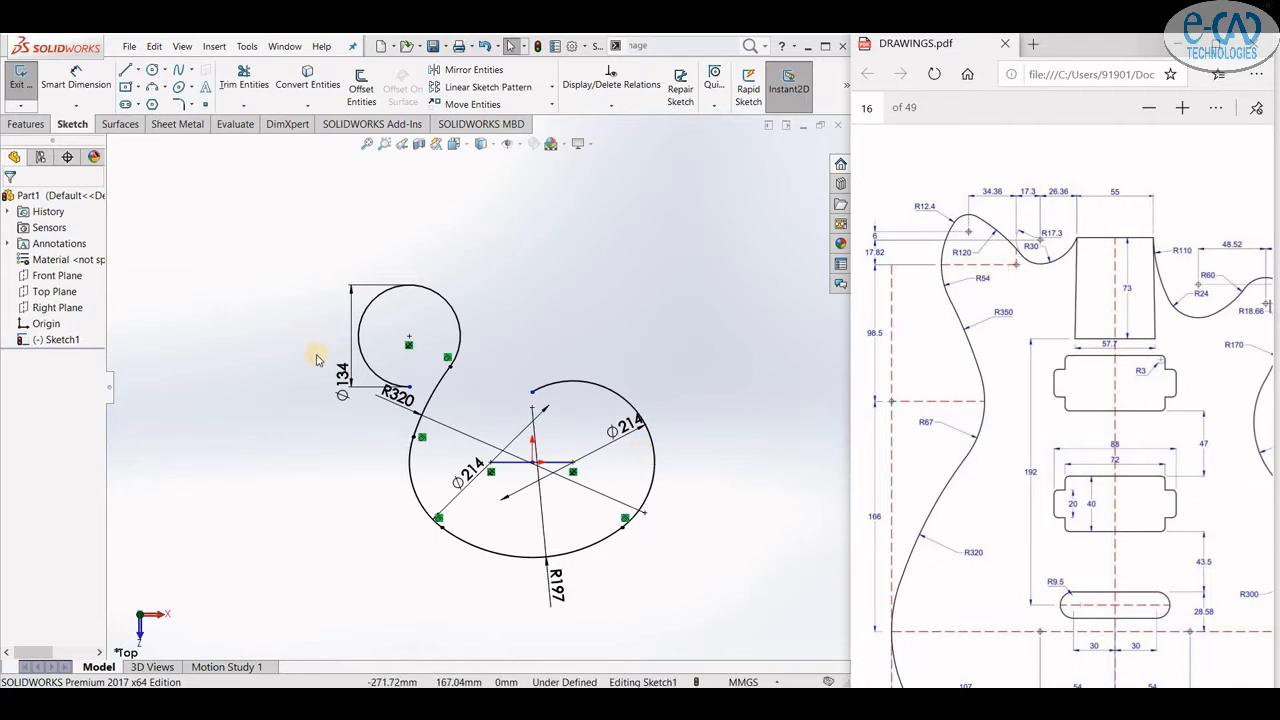
left_click(127, 72)
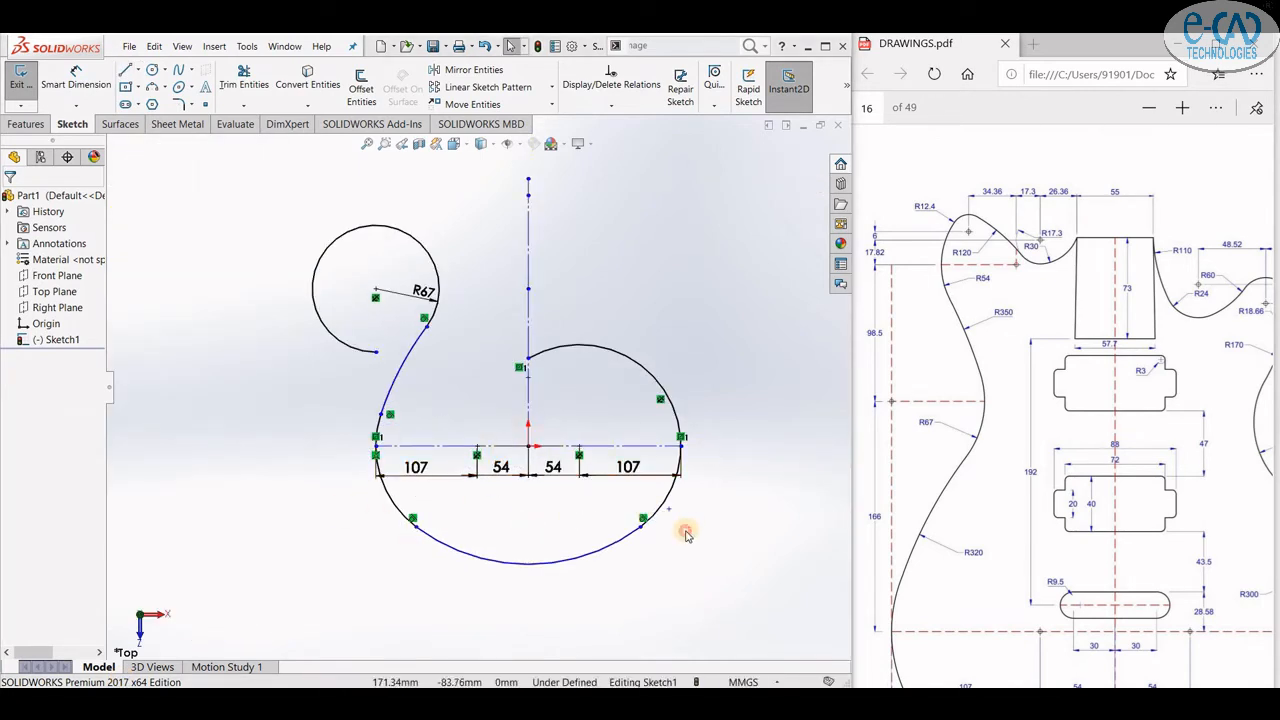
scroll(526, 271, "up", 3)
scroll(491, 350, "down", 3)
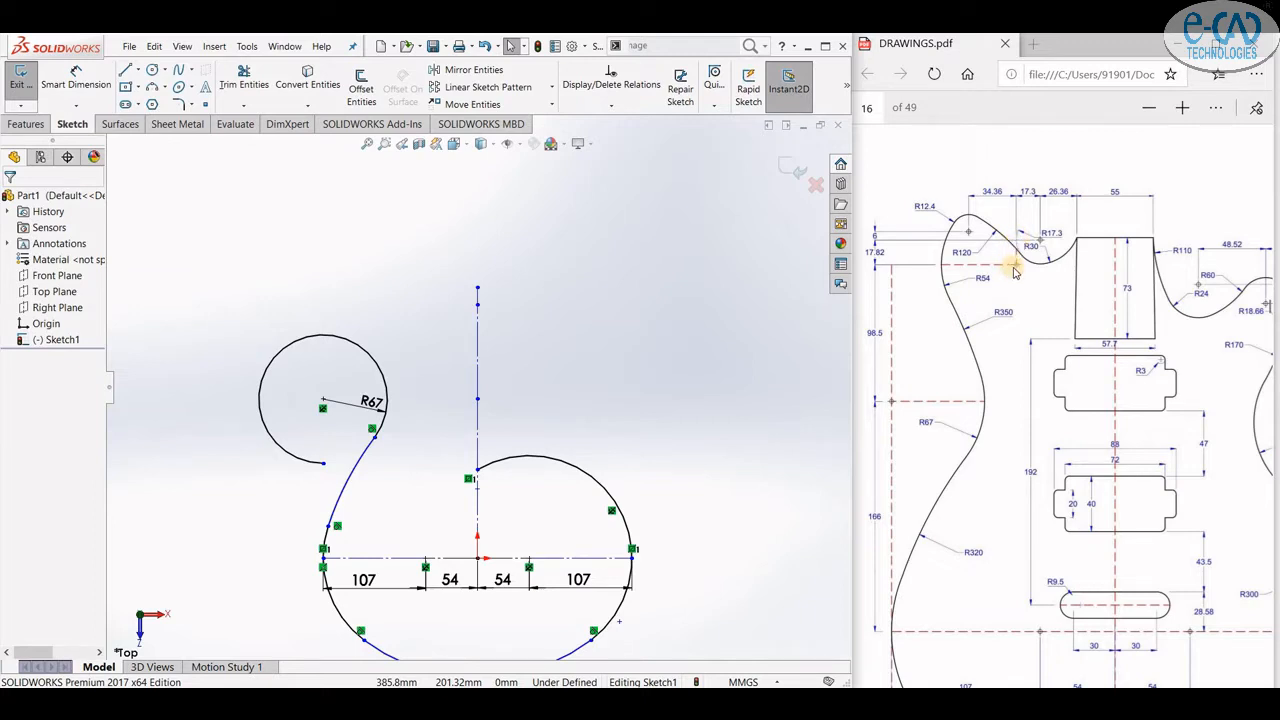
- Draw a short horizontal line leftward from the top end of the vertical centreline
left_click(125, 70)
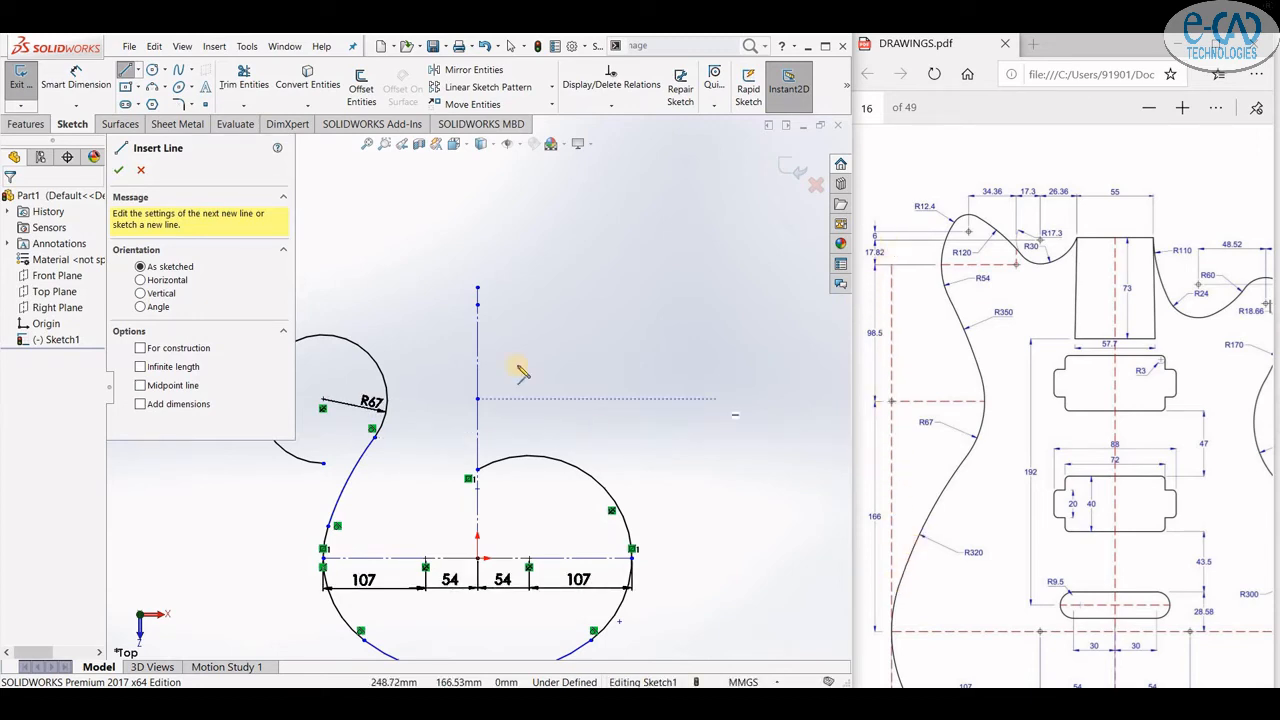
left_click(479, 303)
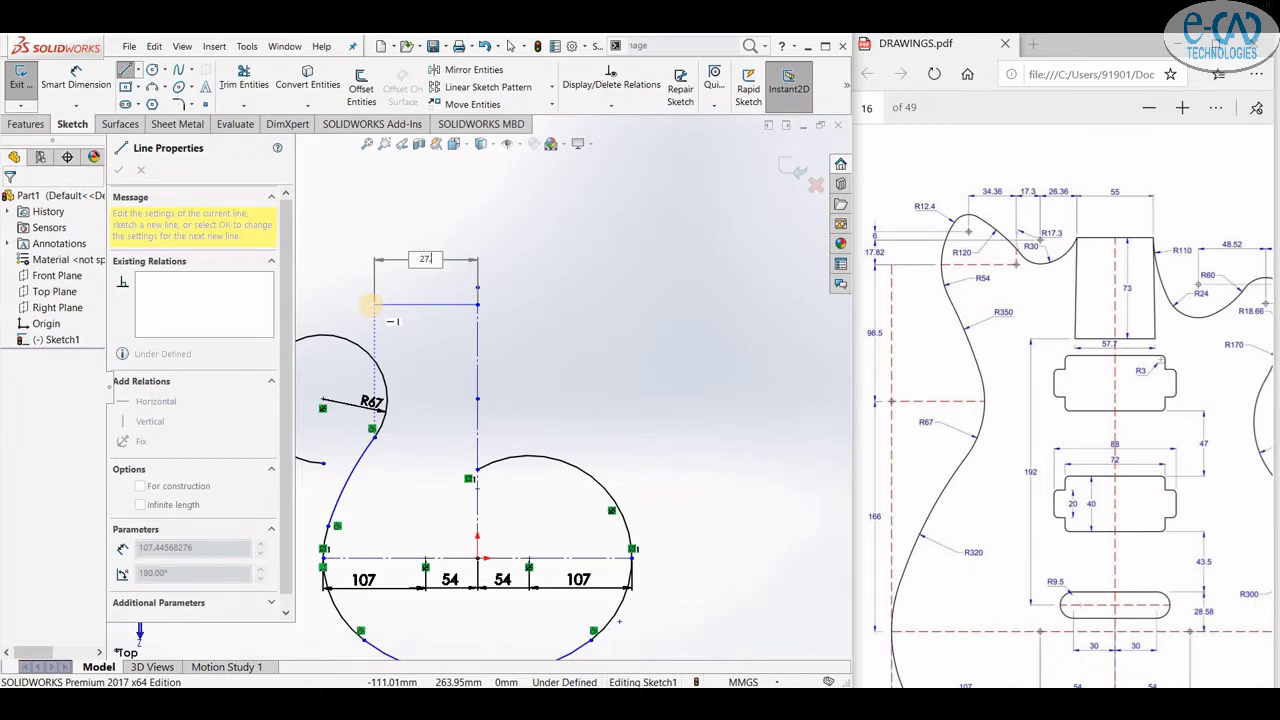
key("Return")
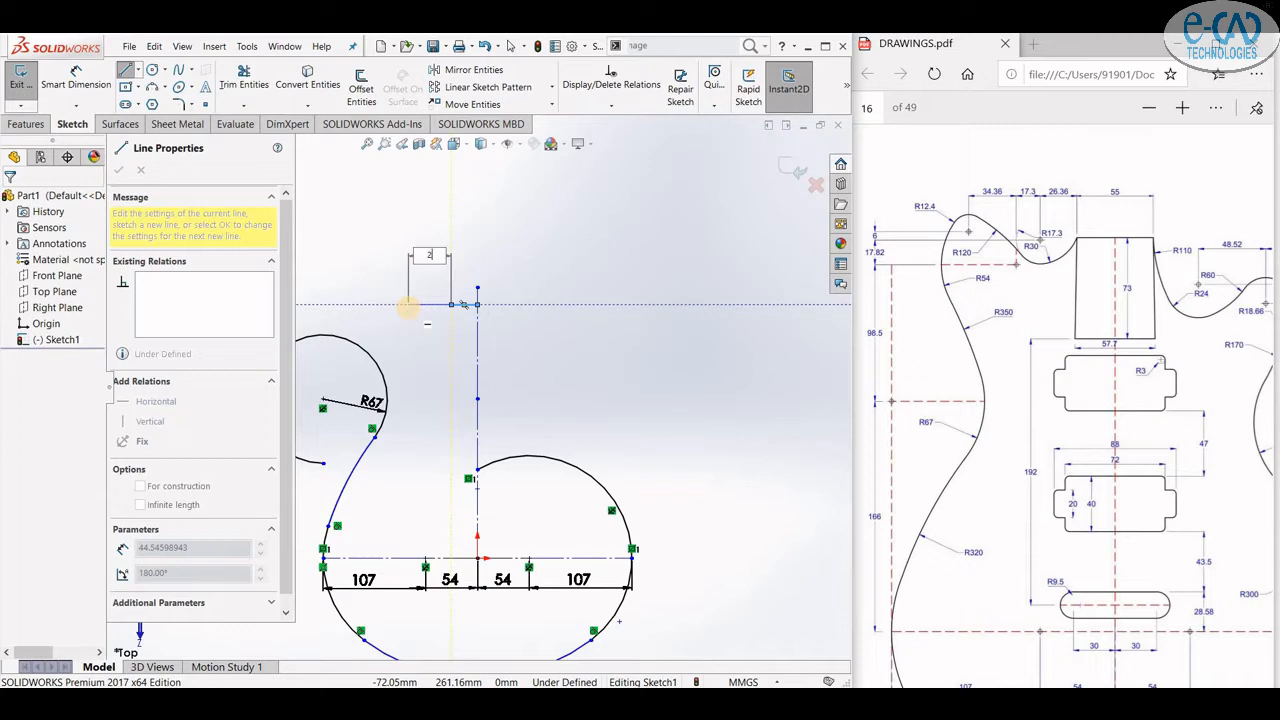
key("Return")
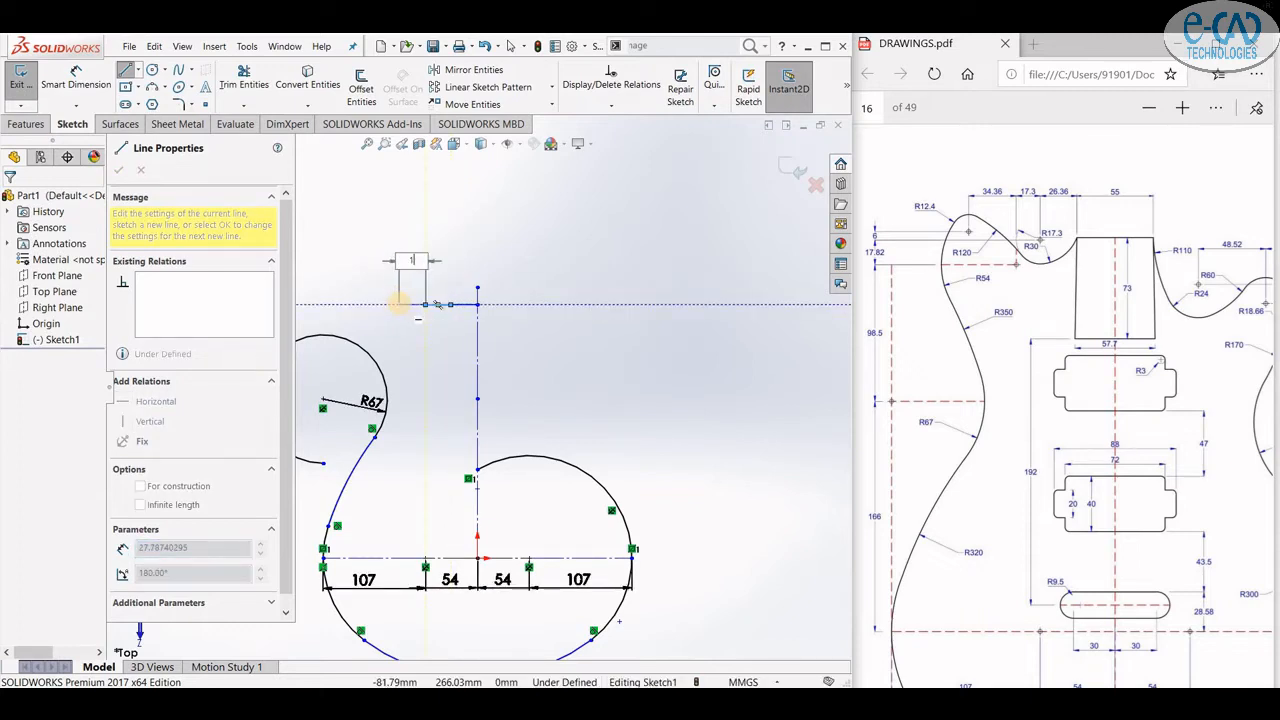
key("Return")
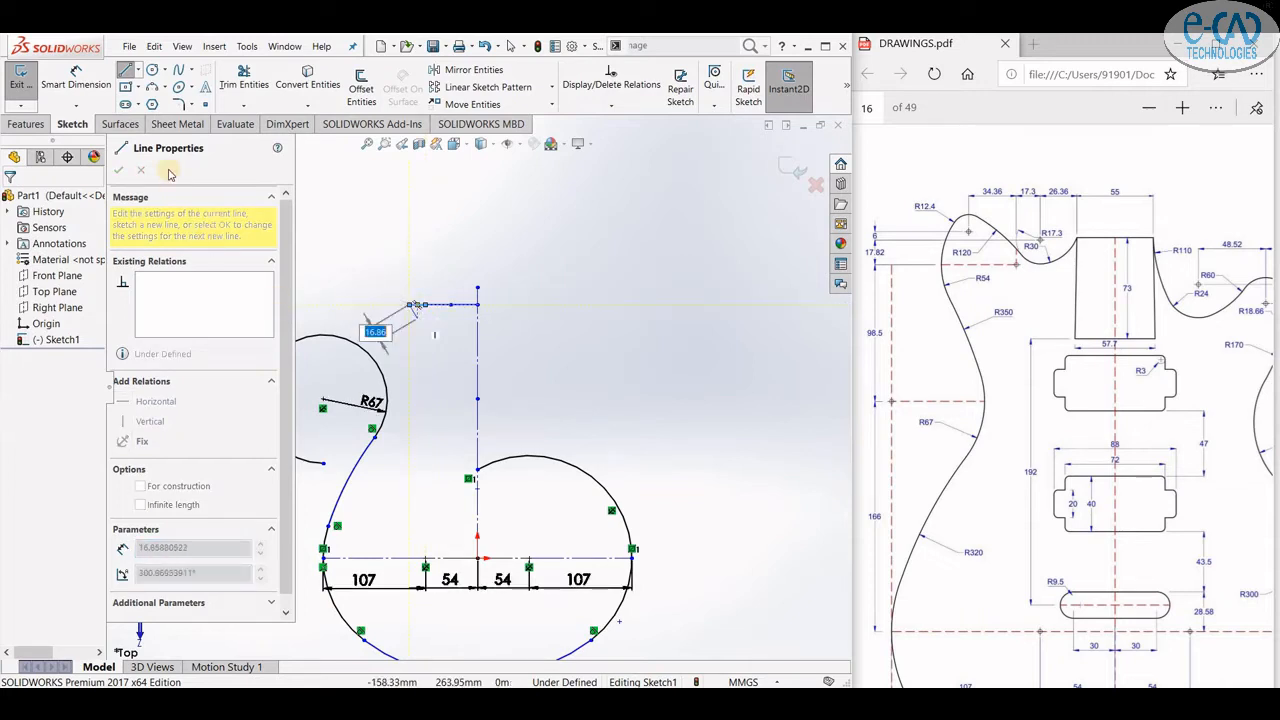
- Draw a circle of radius 54 mm centred at the left end of the short horizontal line
left_click(152, 70)
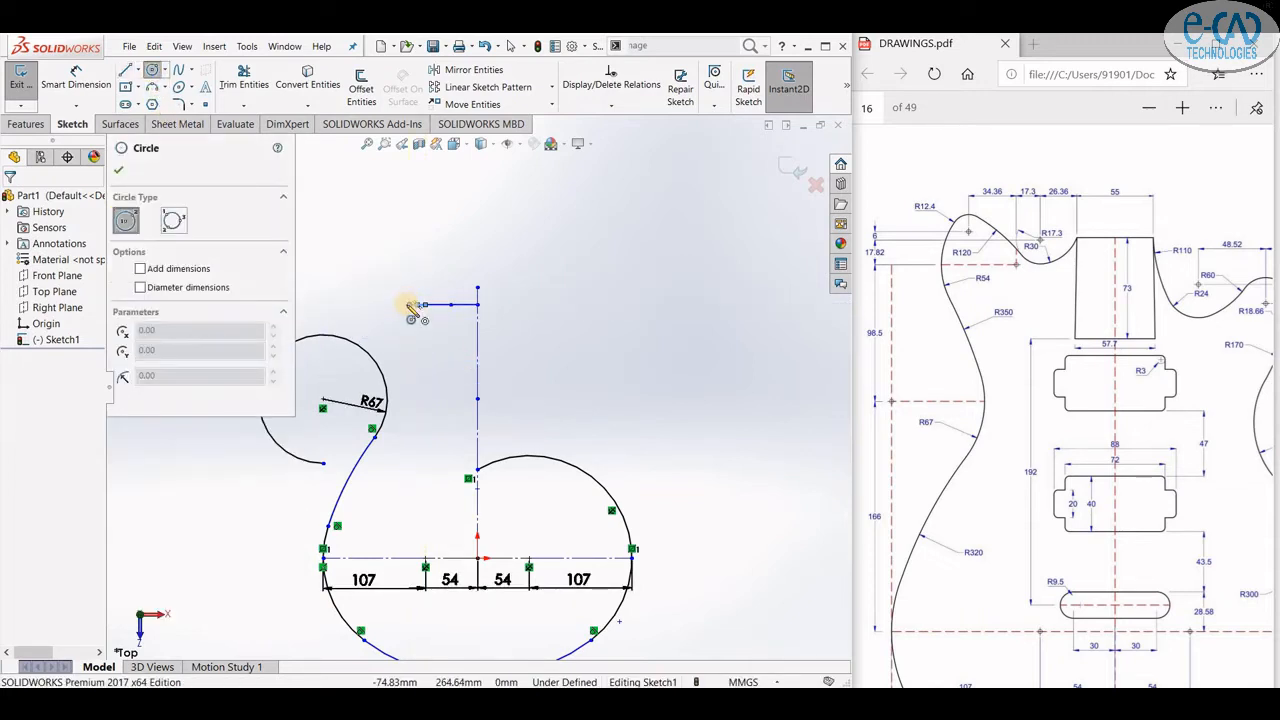
left_click(409, 304)
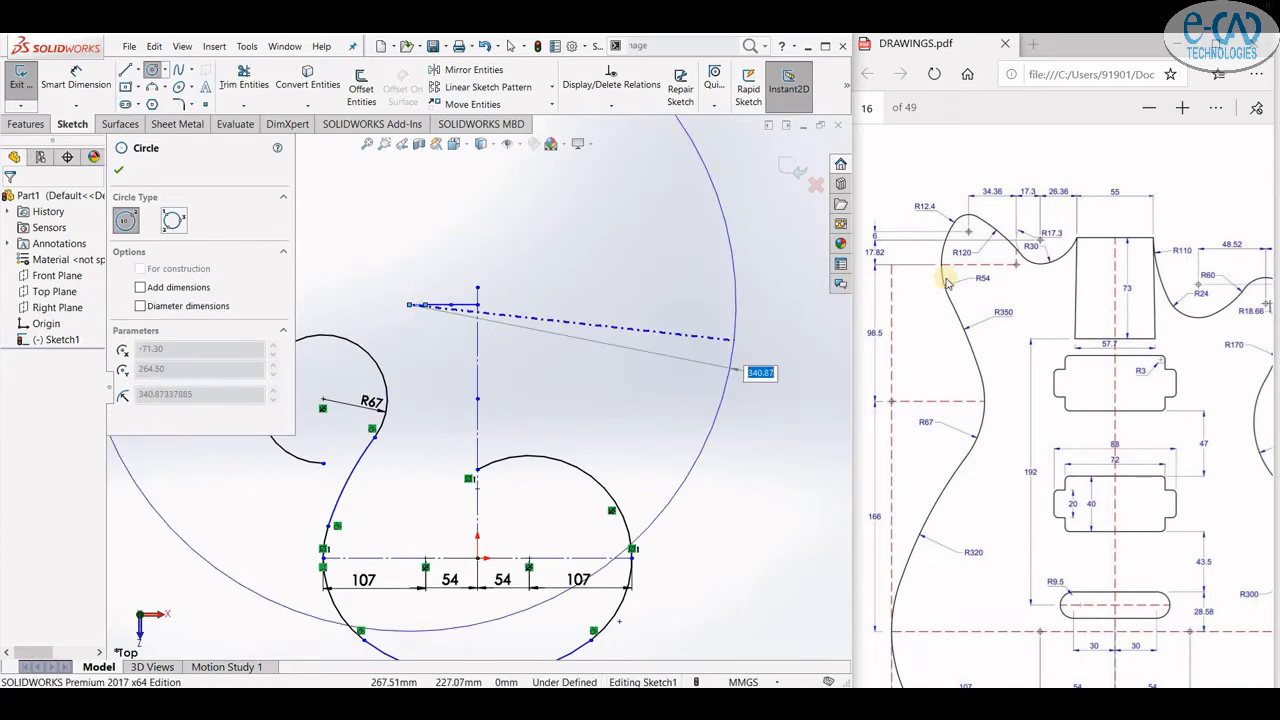
left_click(447, 335)
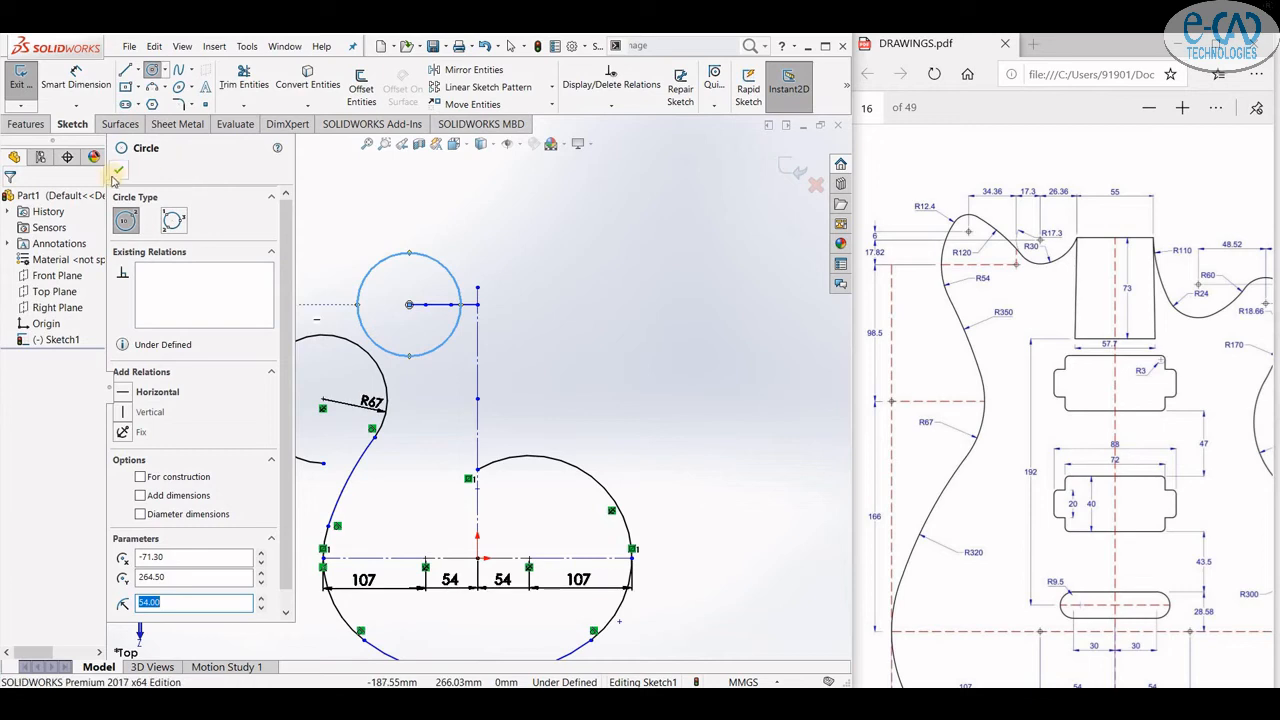
- Dimension the new circle and display the dimension as radius R54
left_click(87, 104)
left_click(360, 312)
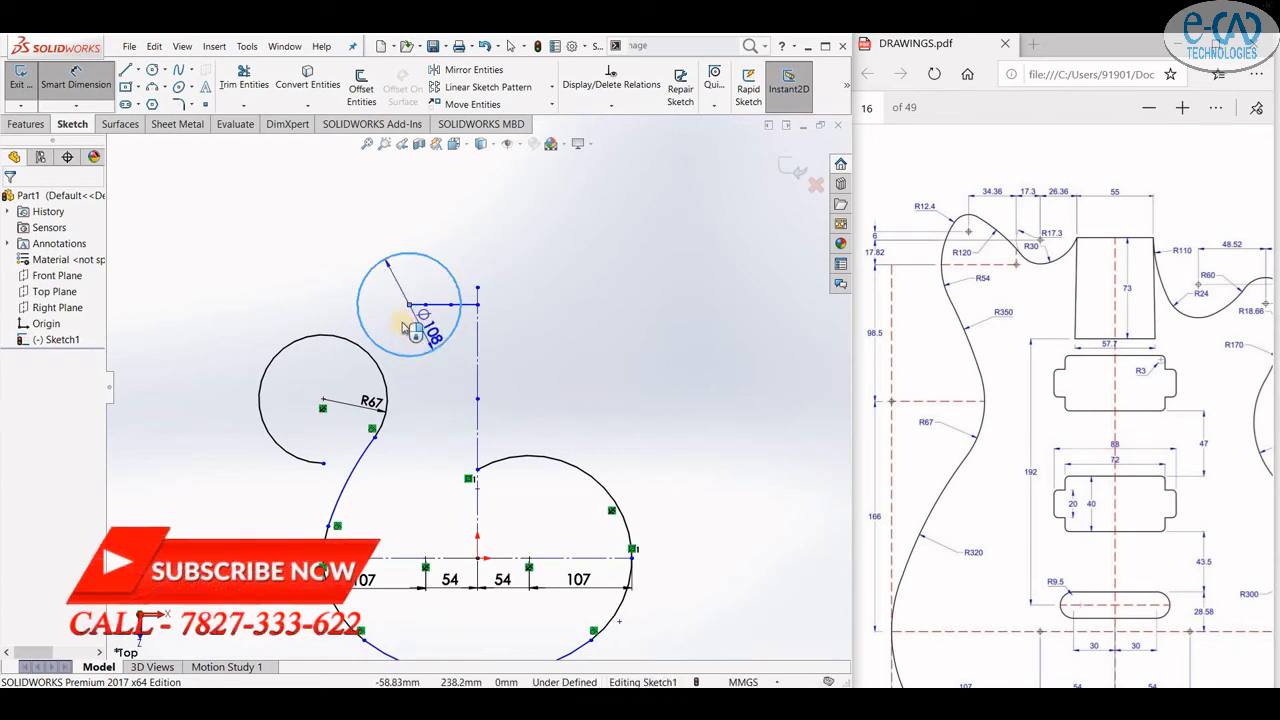
left_click(412, 338)
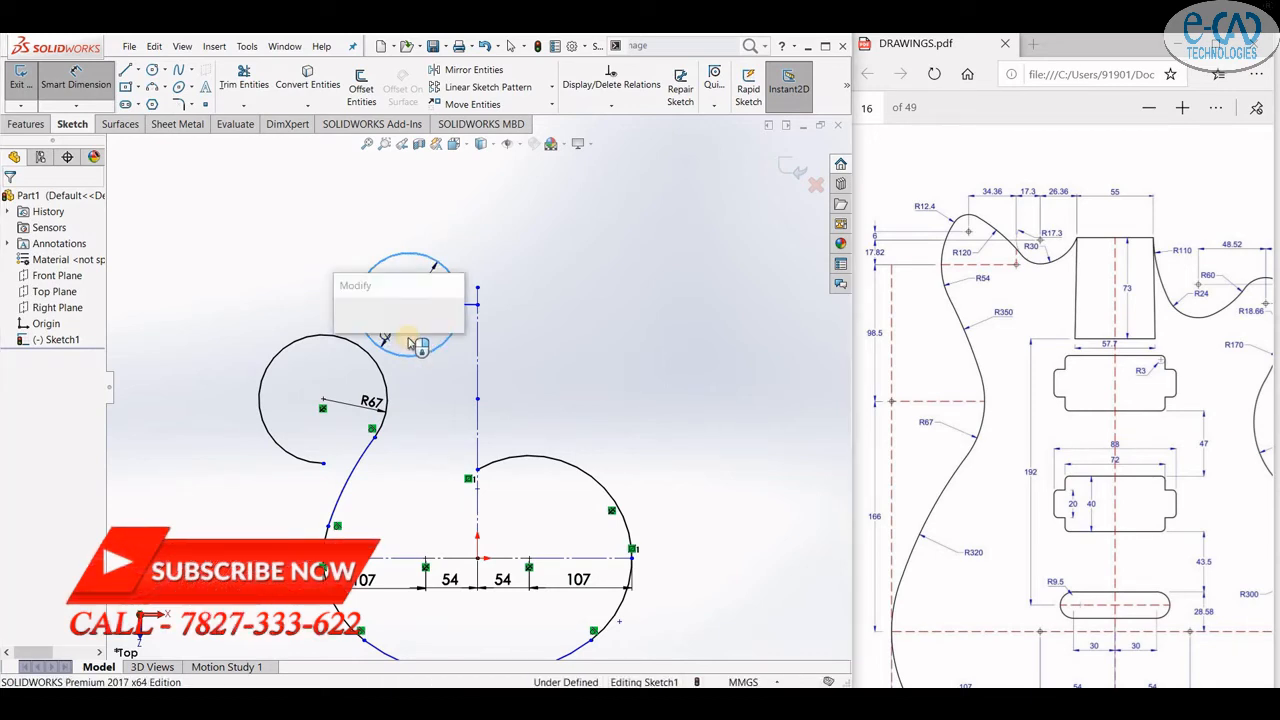
left_click(343, 322)
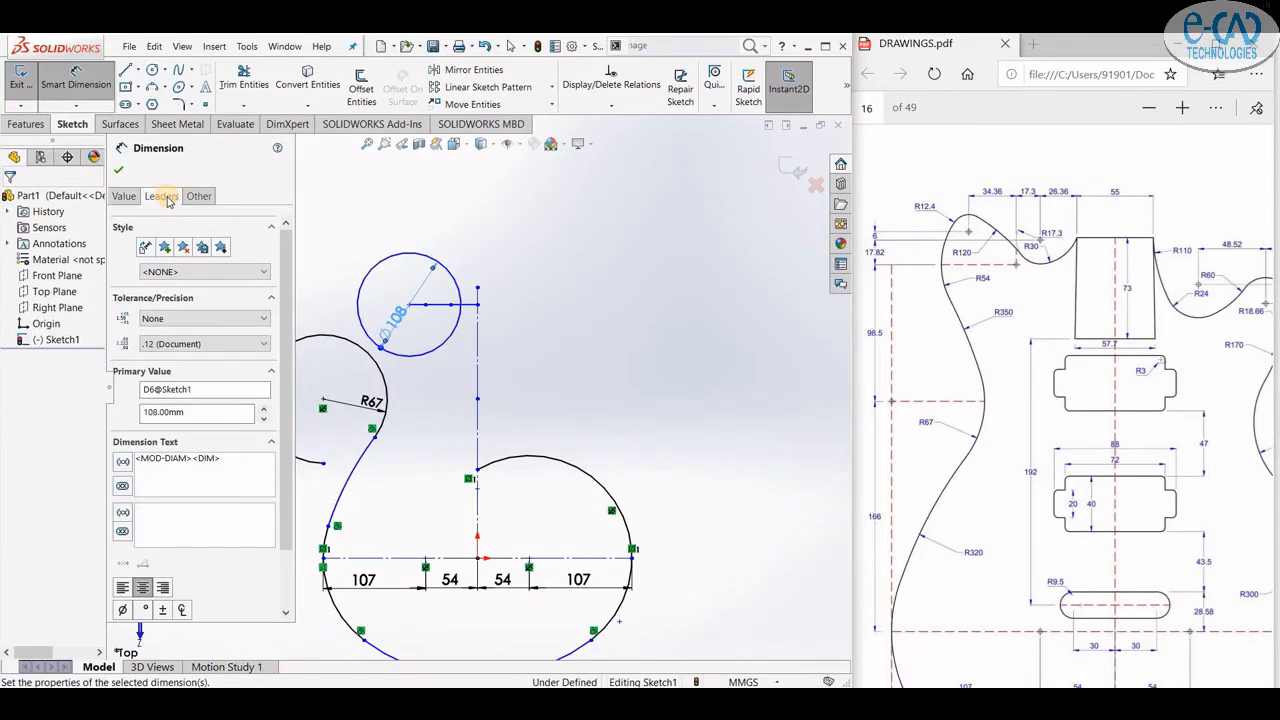
left_click(162, 197)
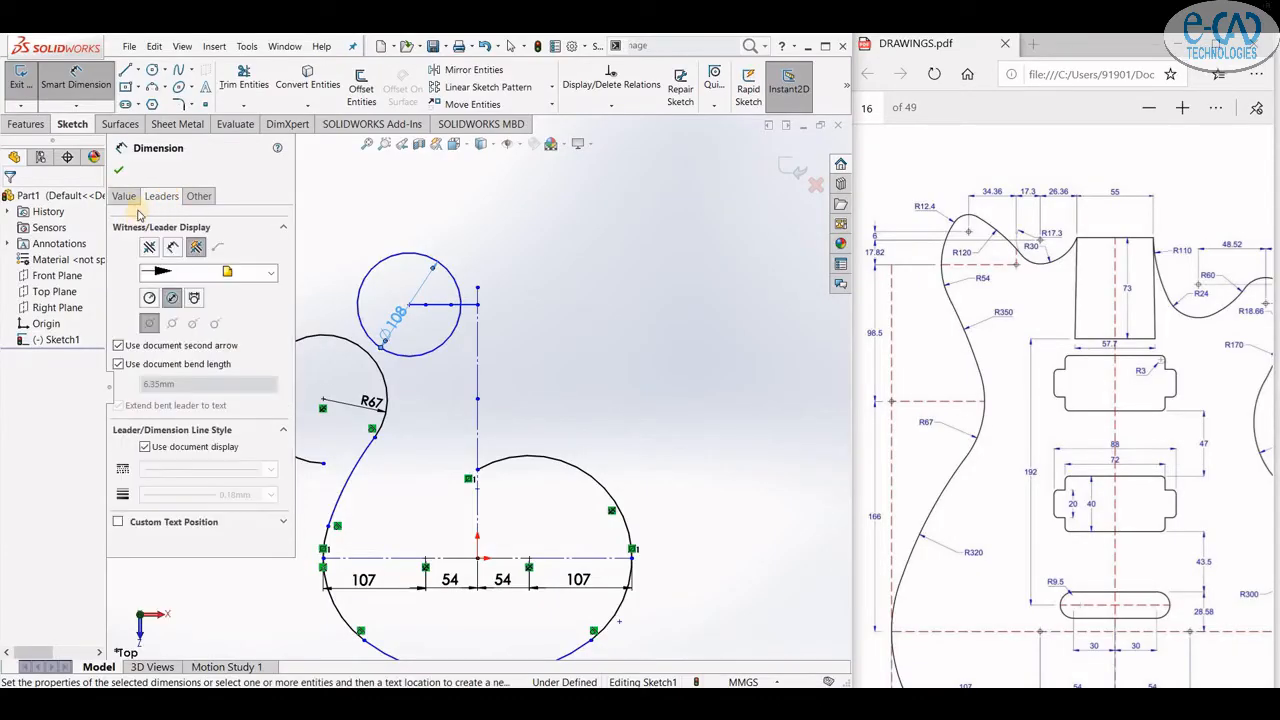
left_click(150, 300)
key("Escape")
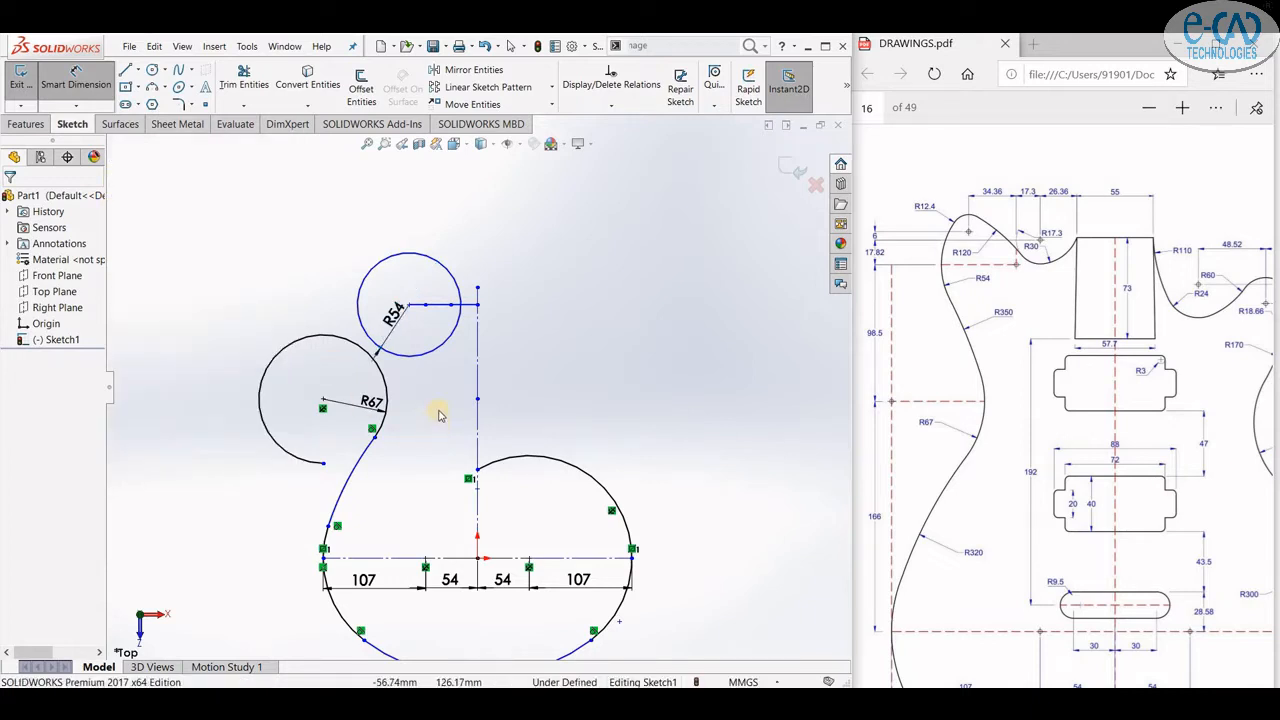
key("Escape")
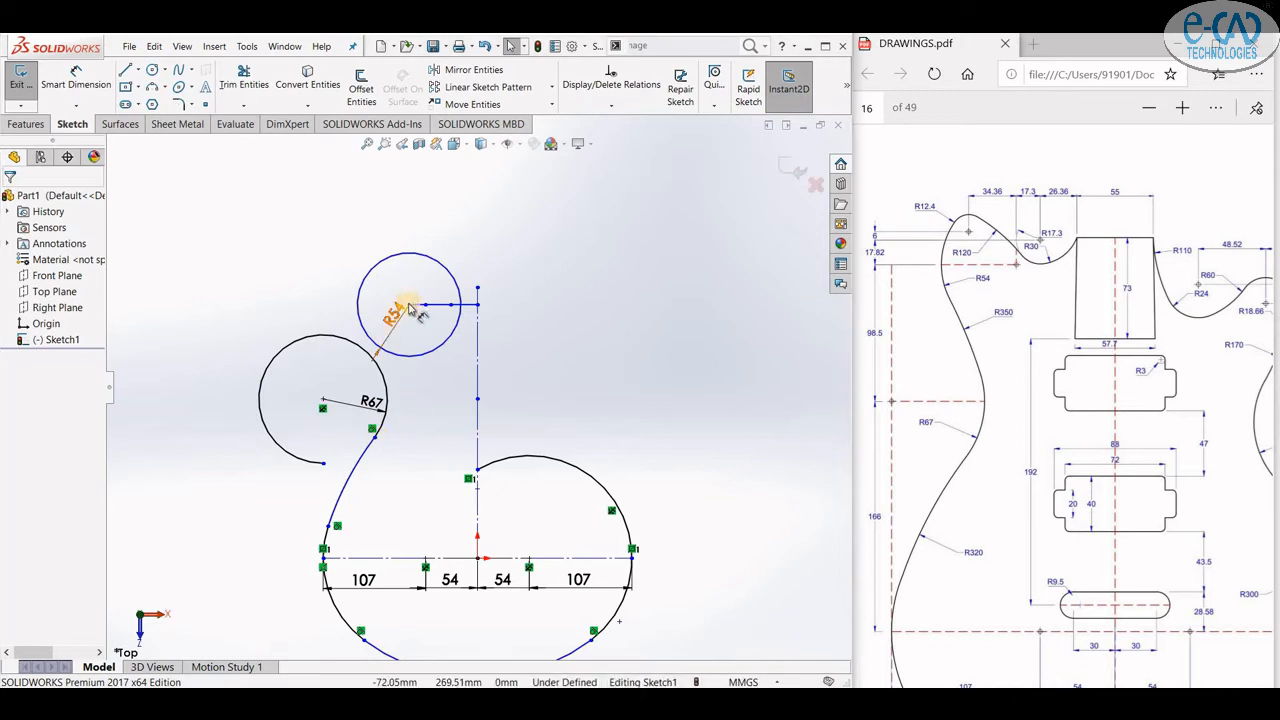
- Fix the centre point of the R54 circle in place
left_click(433, 358)
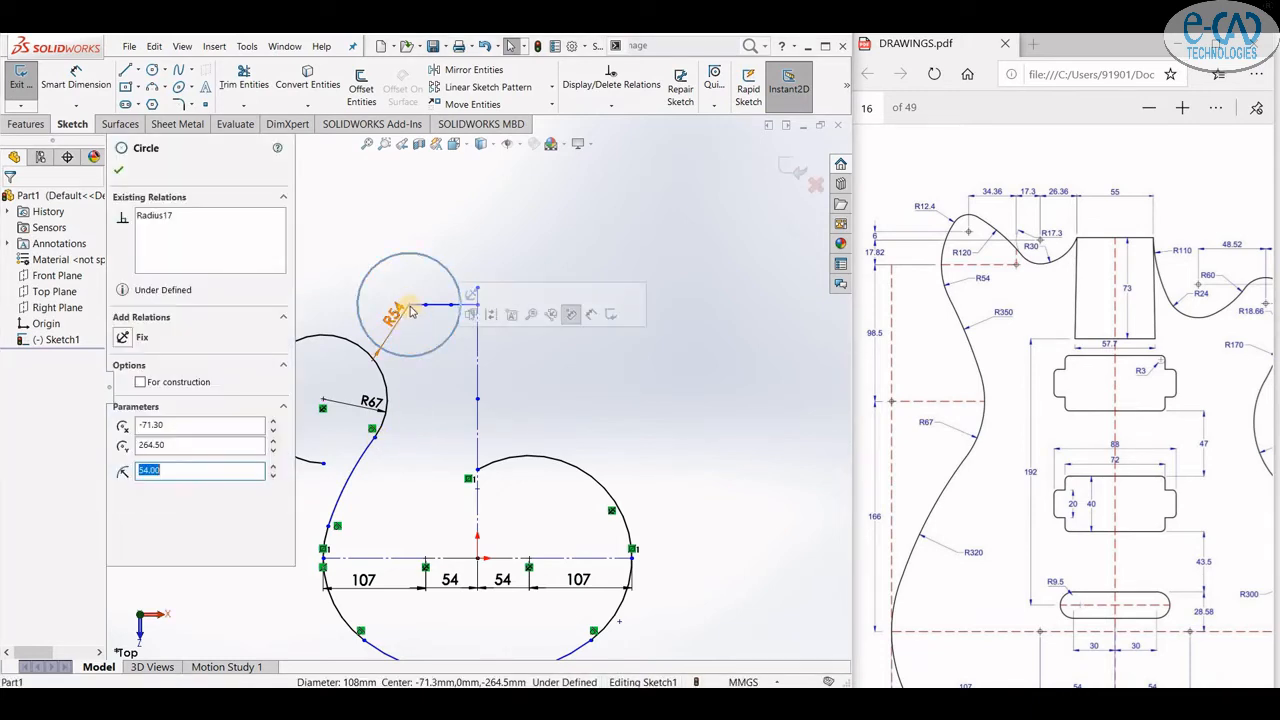
scroll(408, 303, "up", 5)
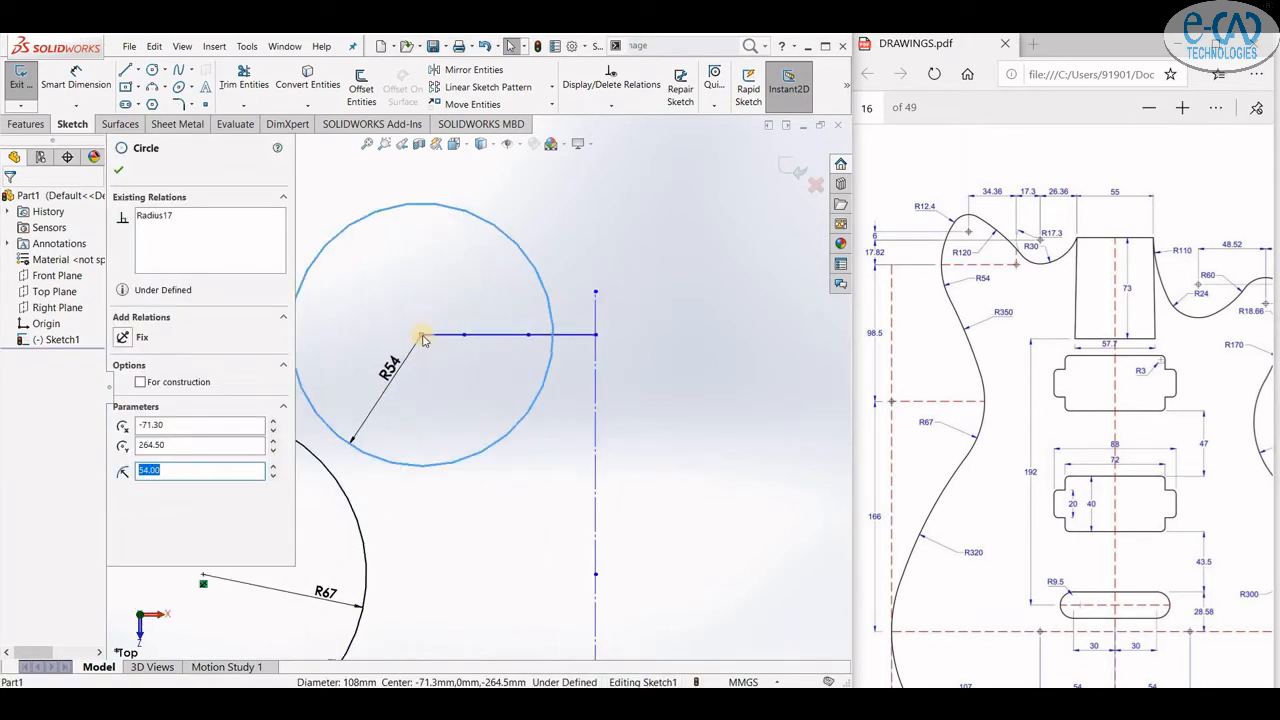
left_click(421, 336)
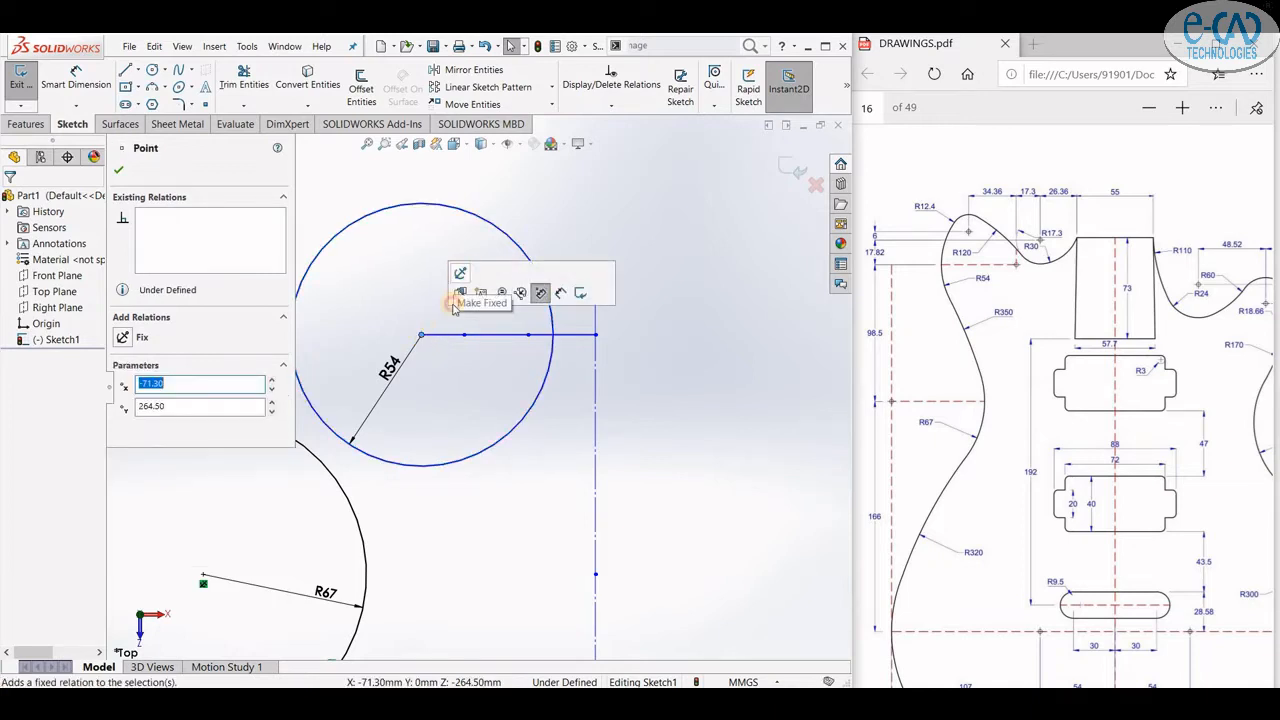
left_click(503, 295)
left_click(118, 170)
- Draw a three-point arc connecting the R67 circle to the R54 circle
scroll(306, 278, "up", 3)
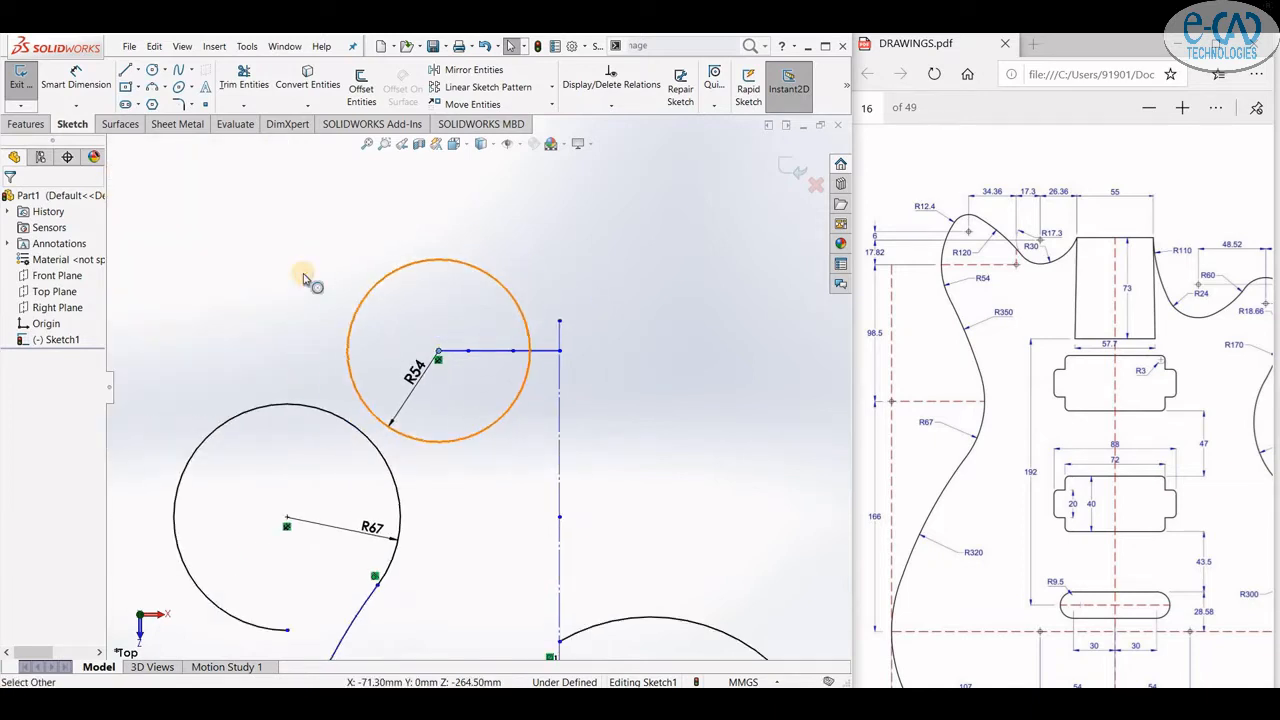
left_click(476, 487)
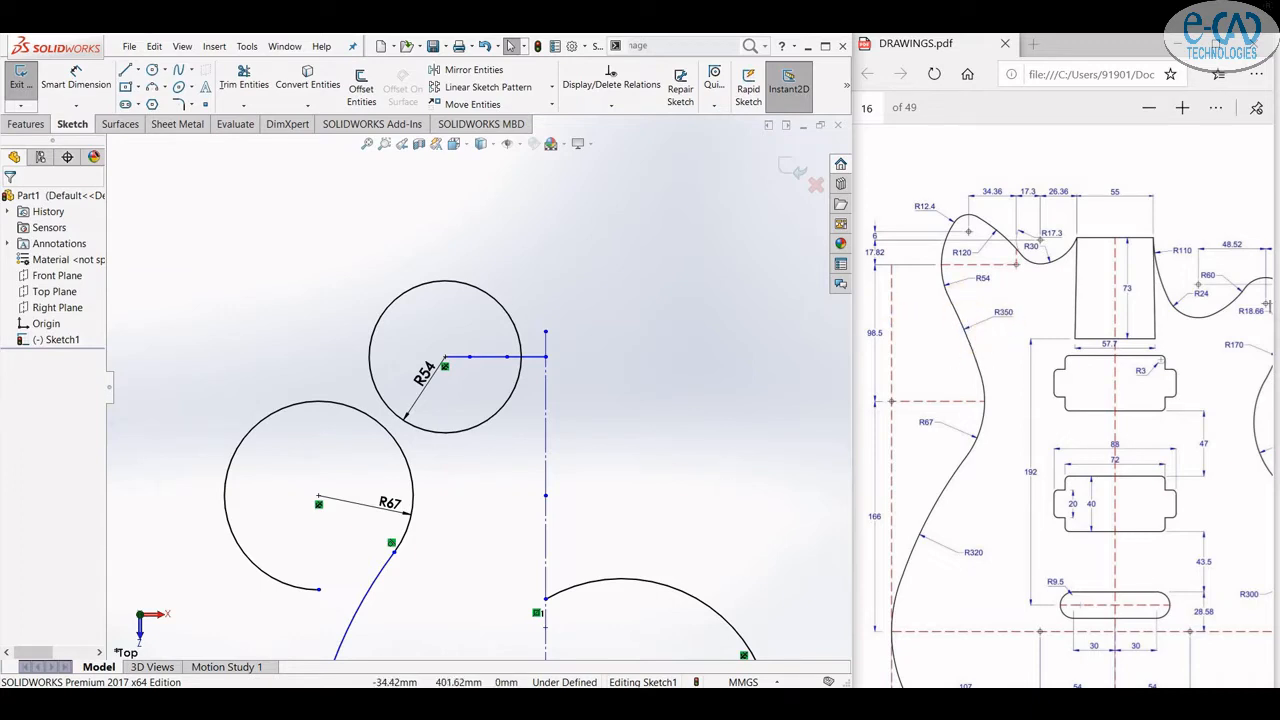
left_click(153, 88)
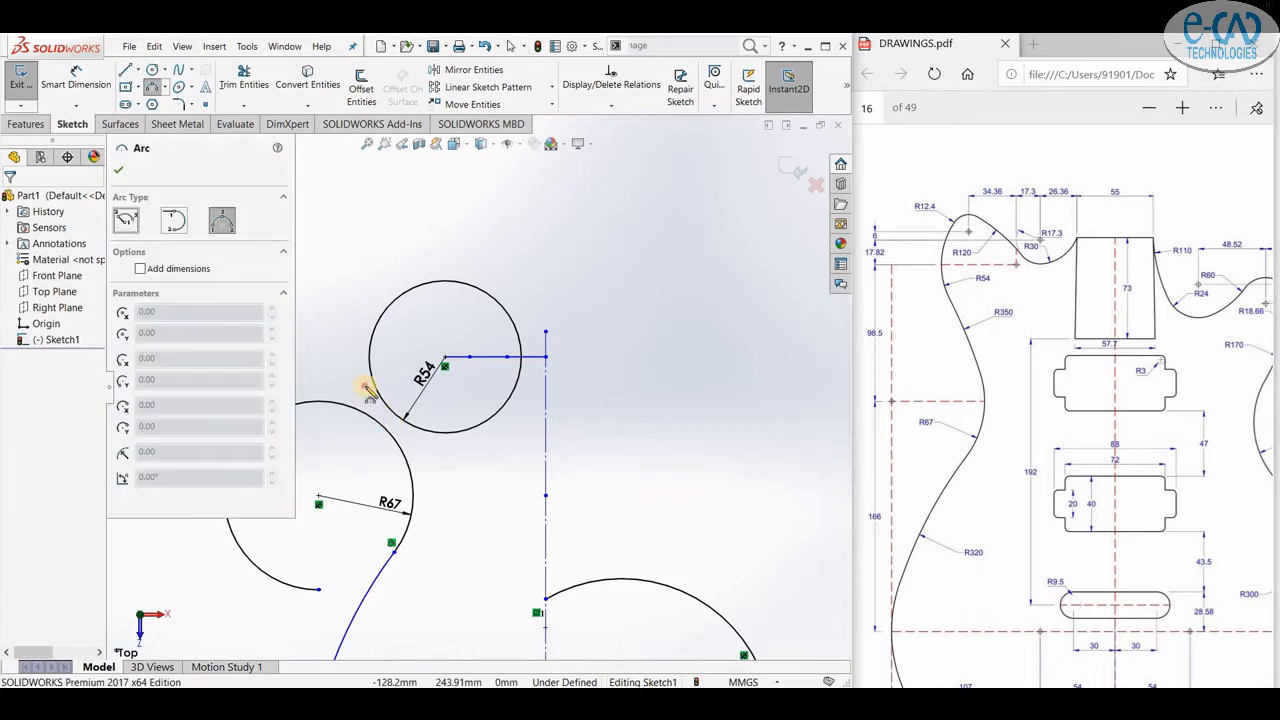
left_click(424, 522)
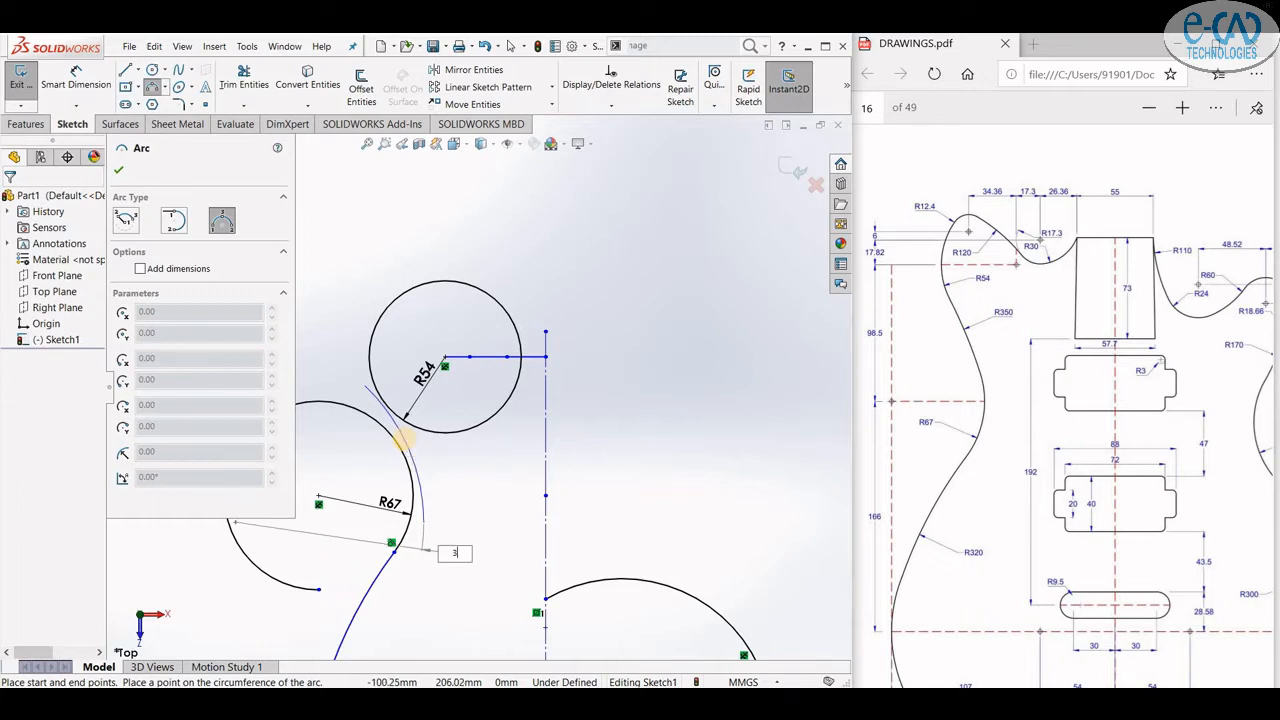
left_click(403, 438)
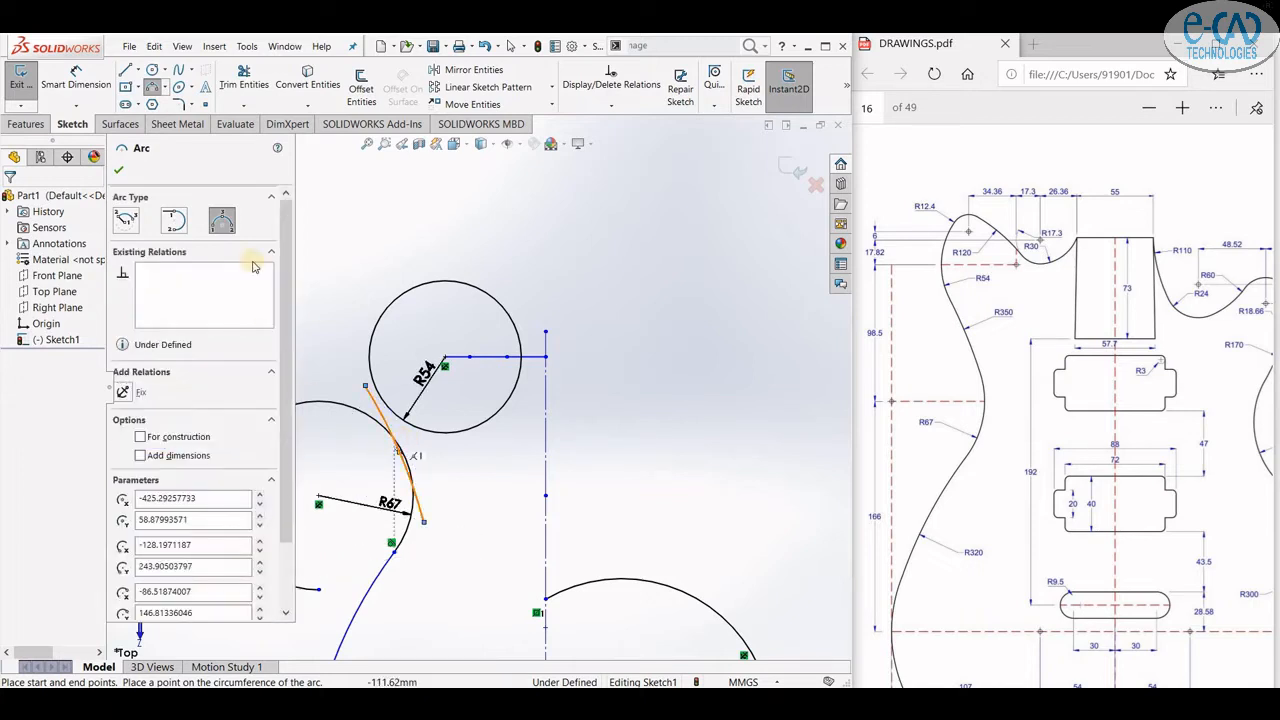
- Dimension the new connecting arc's radius as R350
left_click(76, 82)
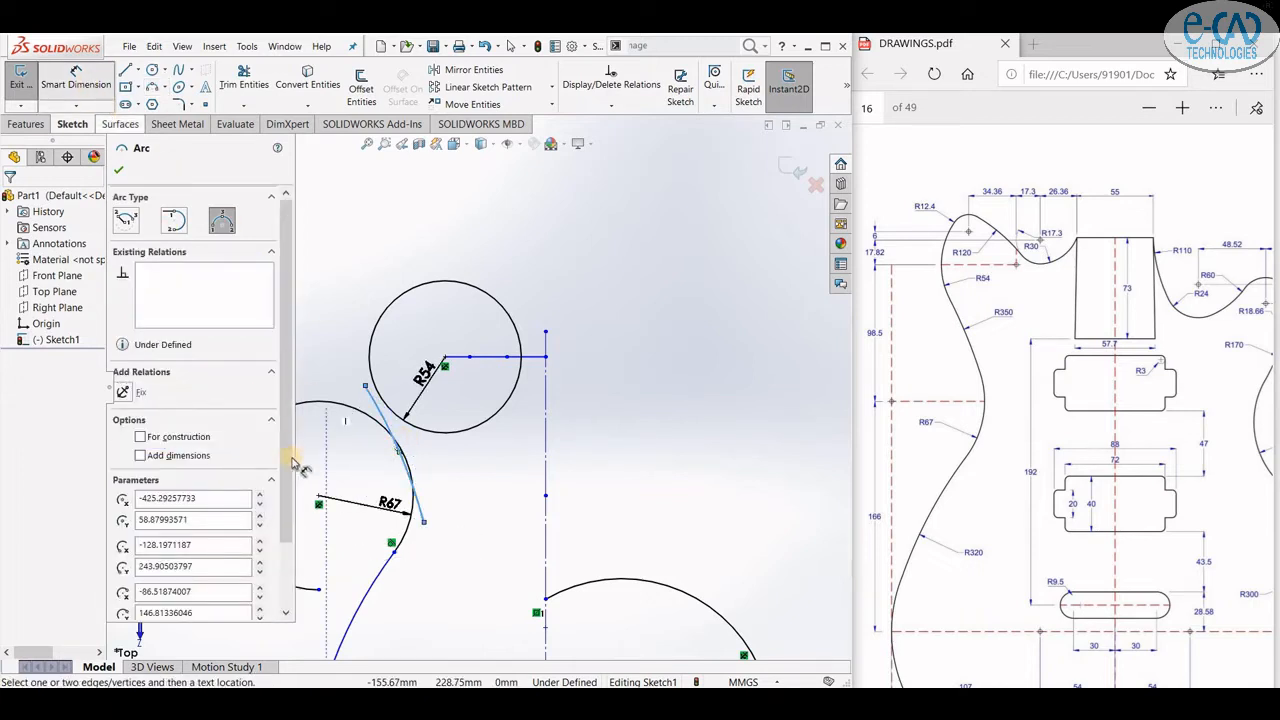
left_click(387, 434)
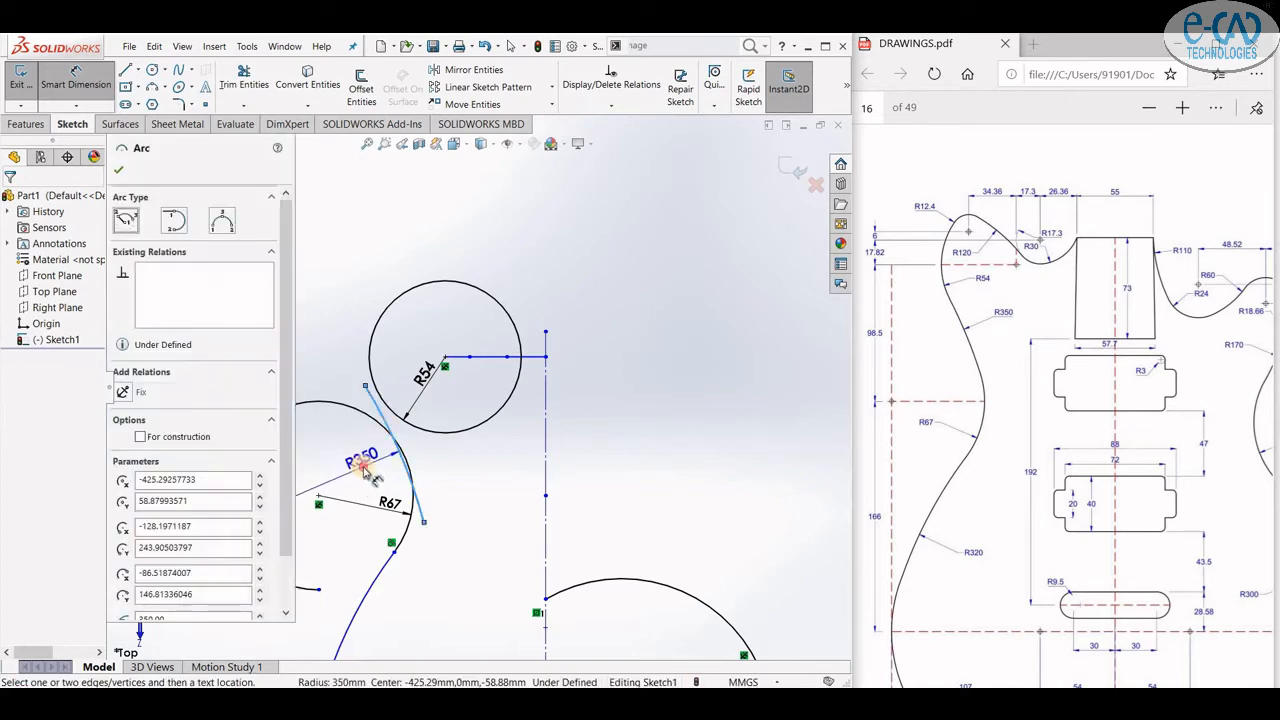
left_click(348, 462)
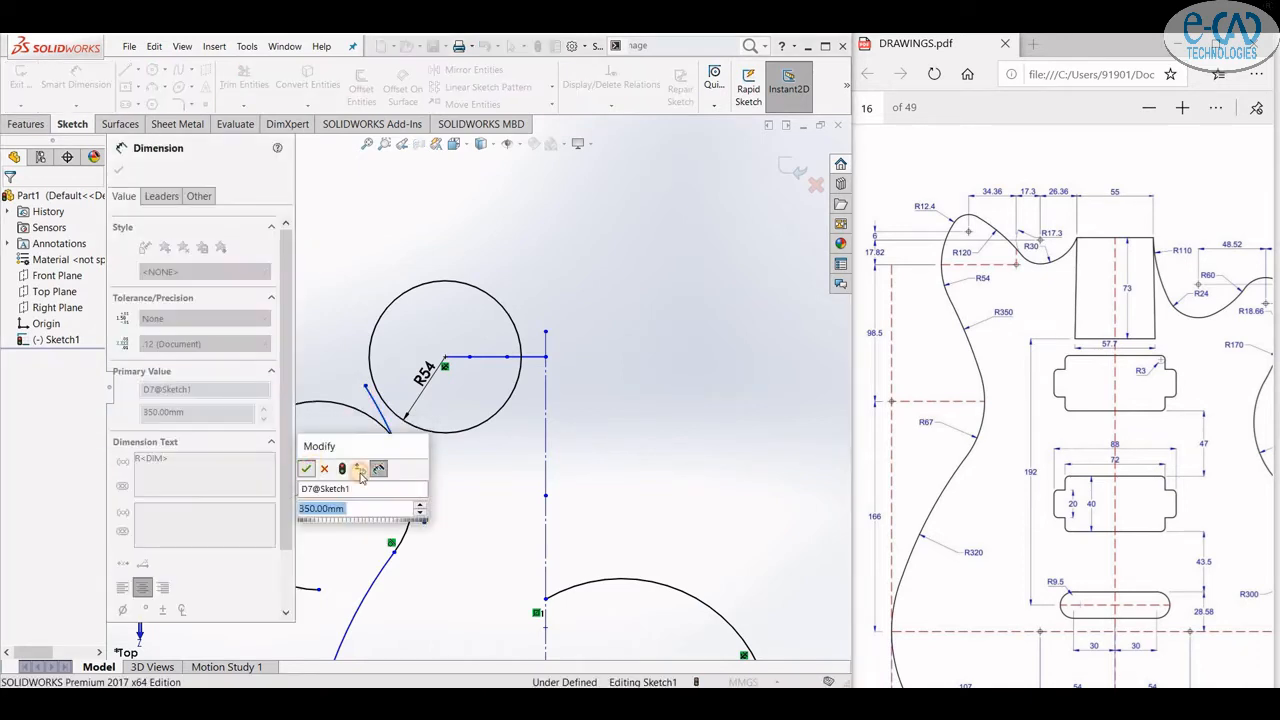
left_click(309, 469)
key("Escape")
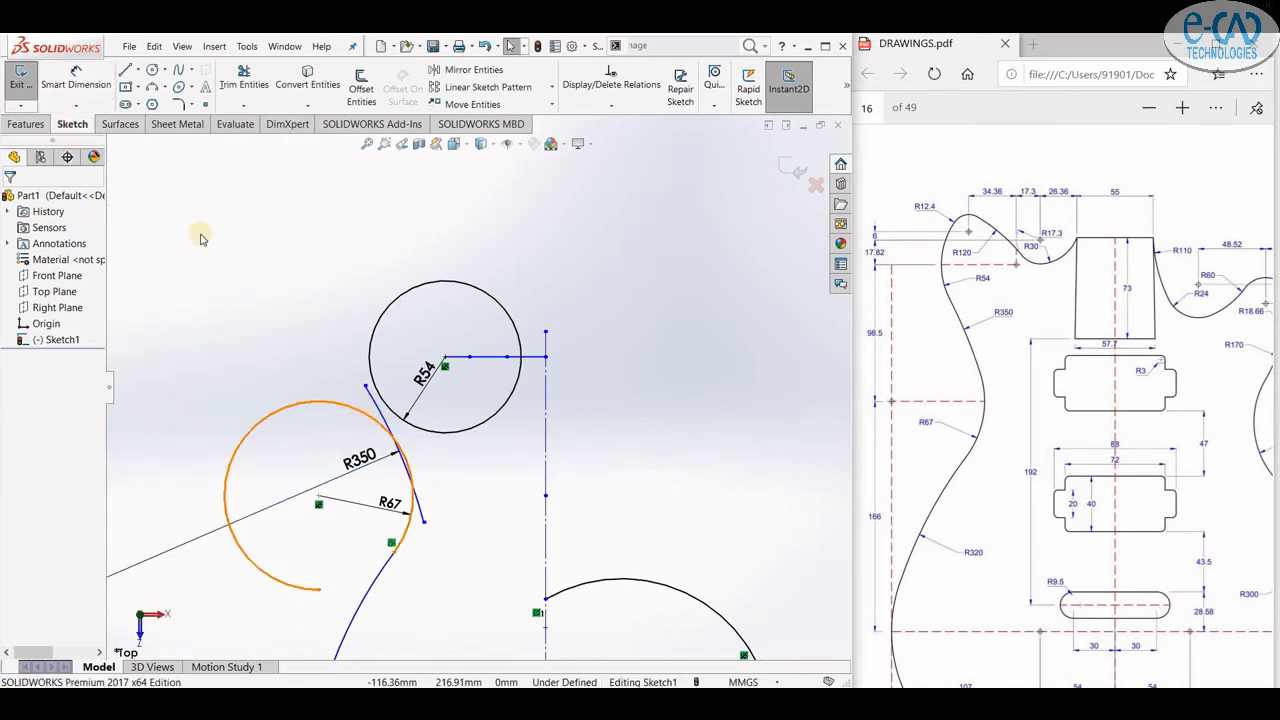
- Make the R350 arc tangent to both the R54 circle and the R67 circle
left_click(388, 390)
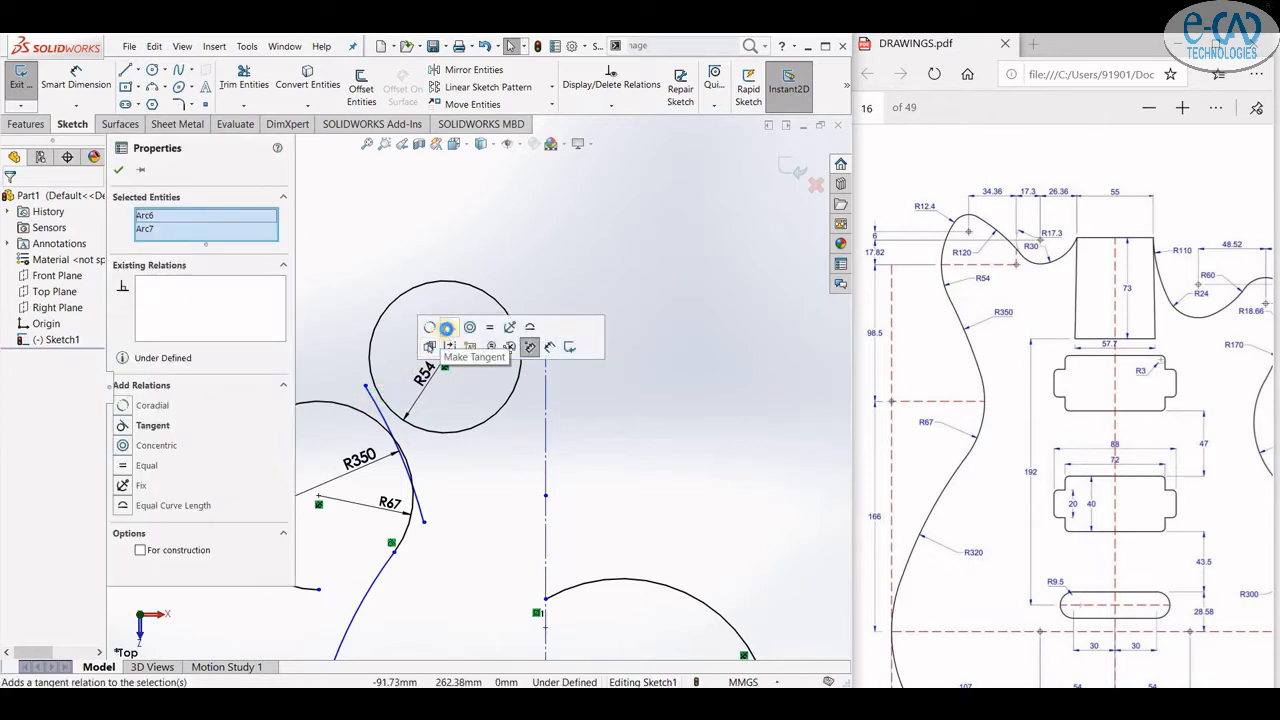
left_click(446, 328)
left_click(436, 469)
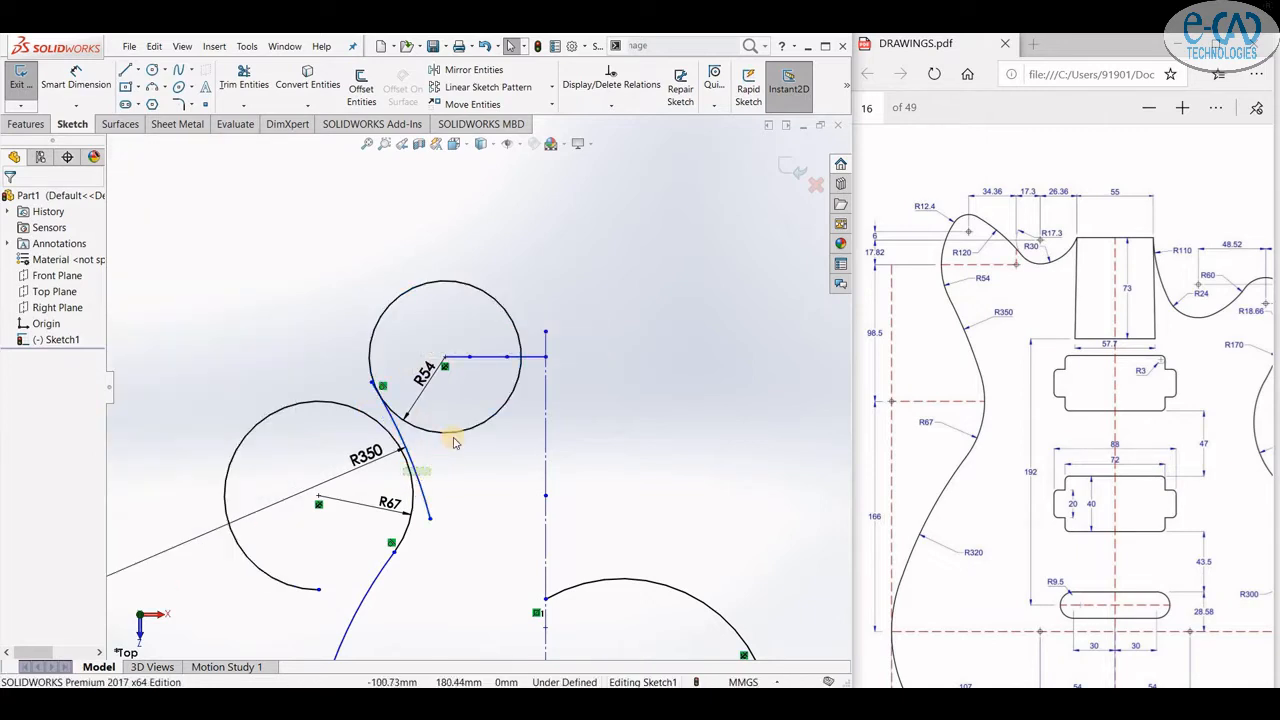
left_click(453, 438)
left_click(566, 399)
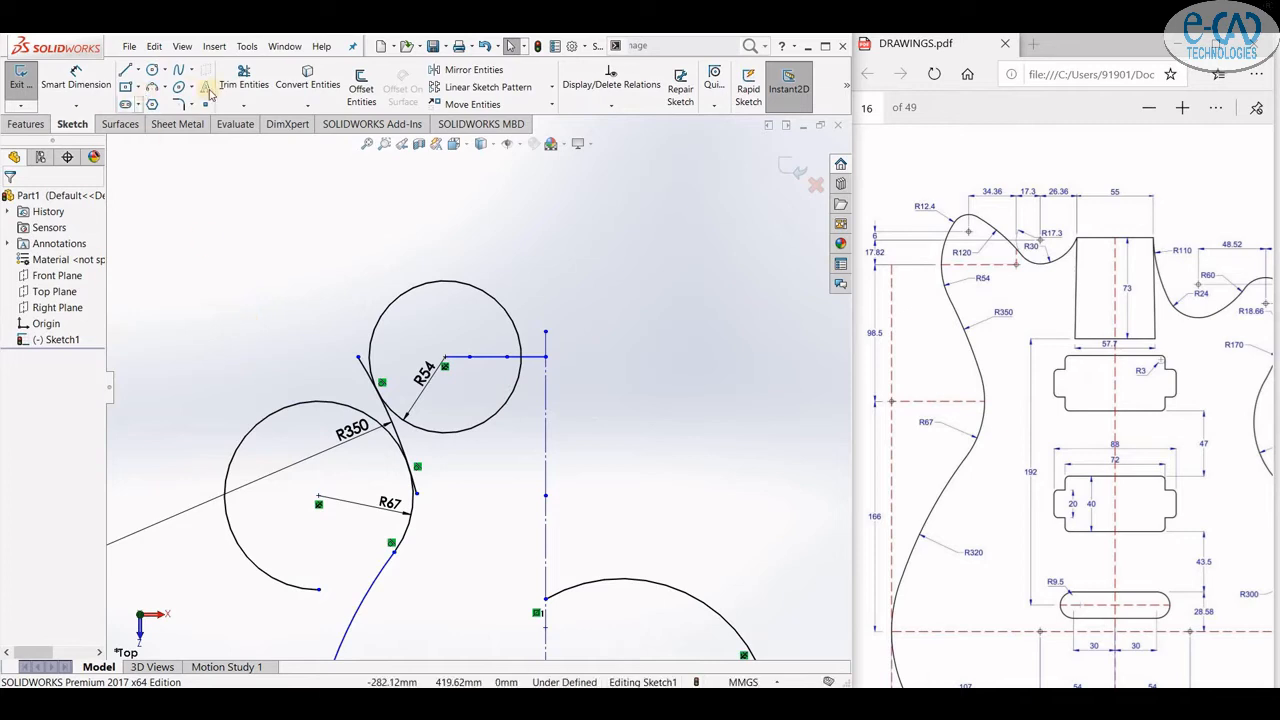
- Trim the excess ends of the R350 arc and the R67 circle with Trim Entities
left_click(242, 80)
left_click(365, 364)
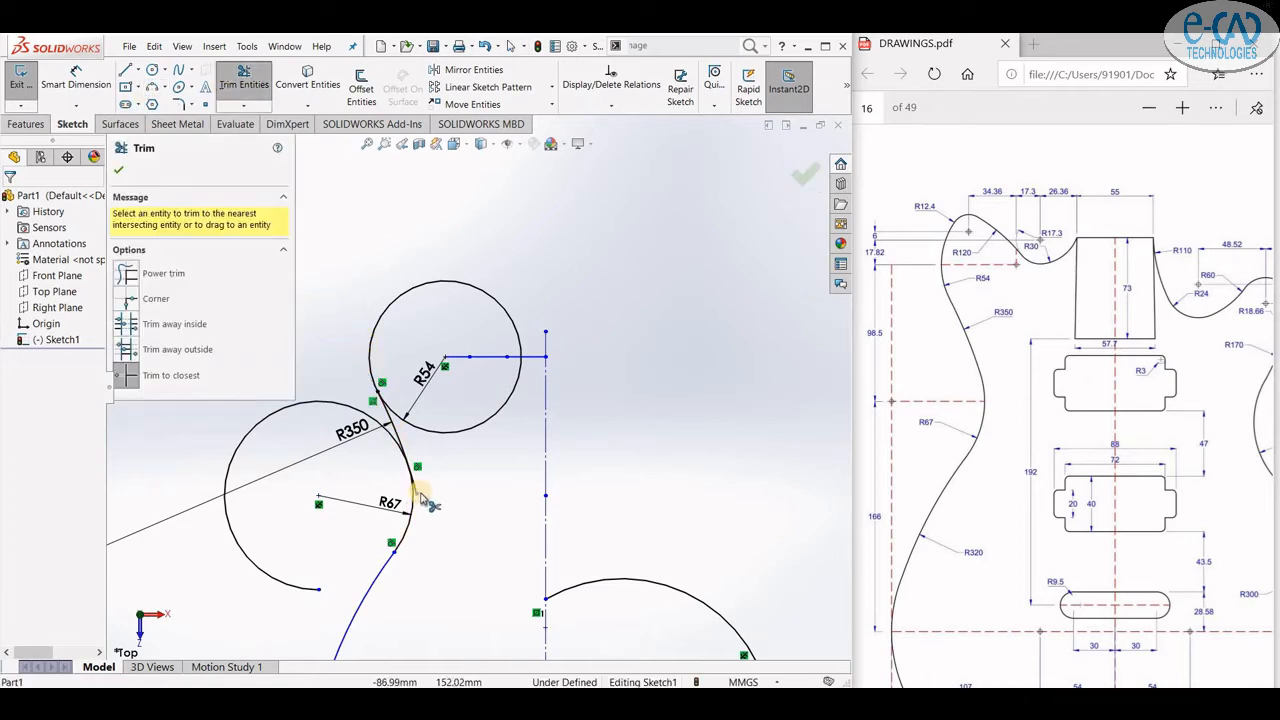
left_click(340, 410)
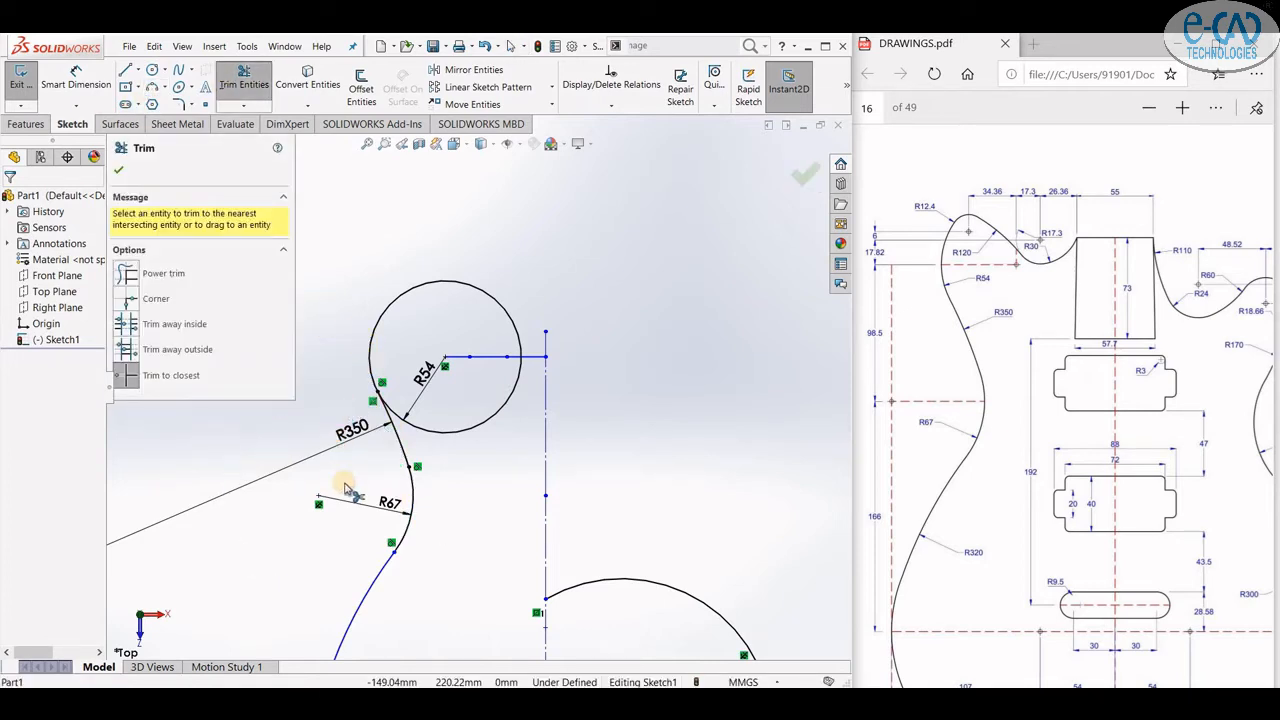
scroll(371, 350, "up", 6)
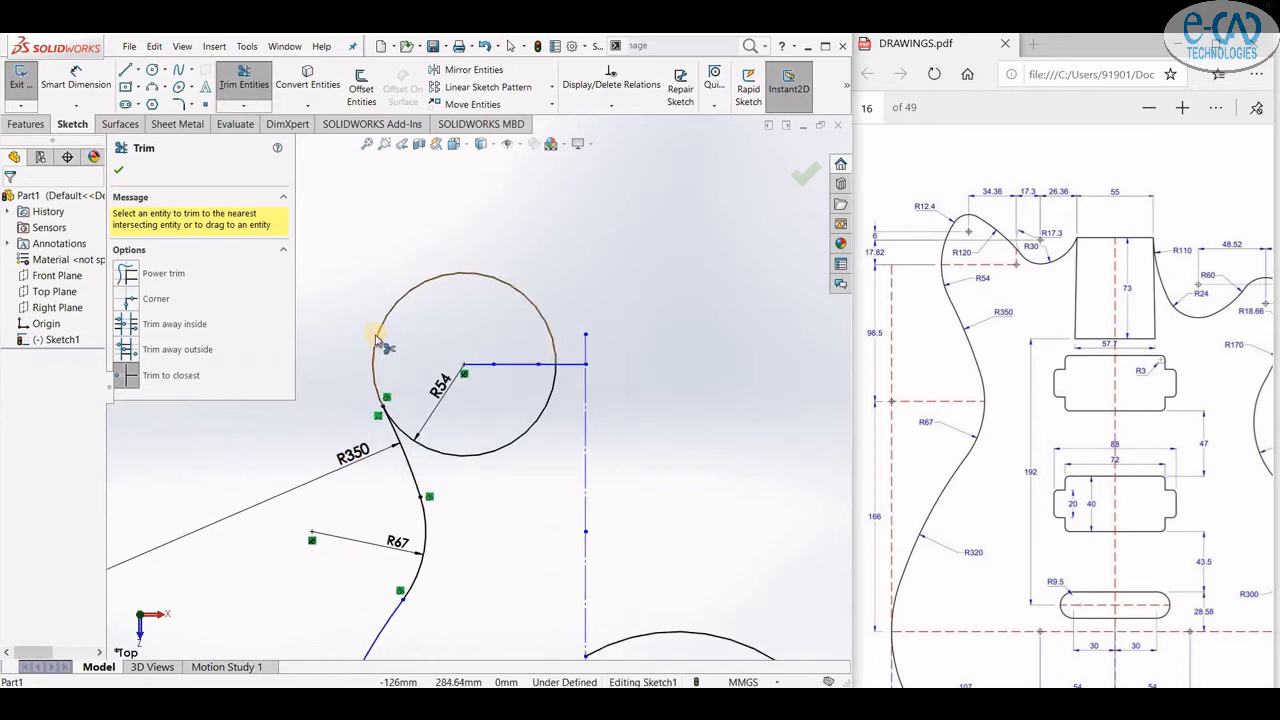
scroll(537, 422, "down", 6)
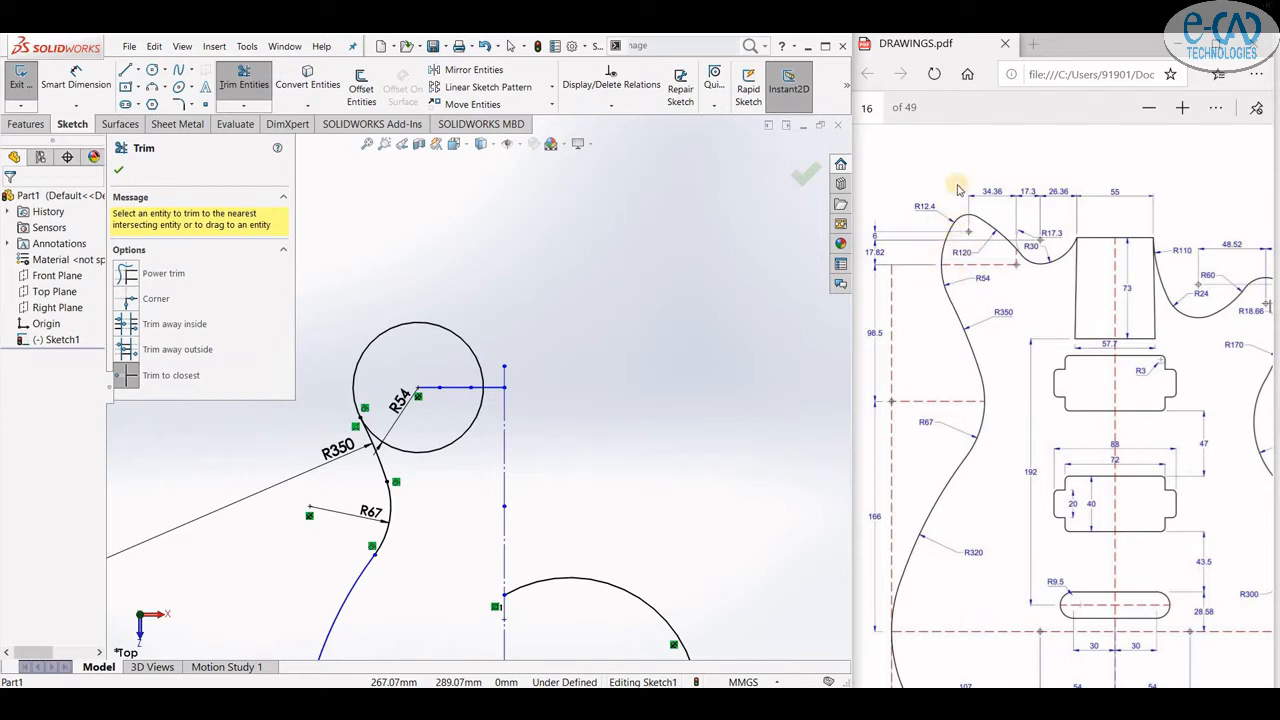
left_click(119, 175)
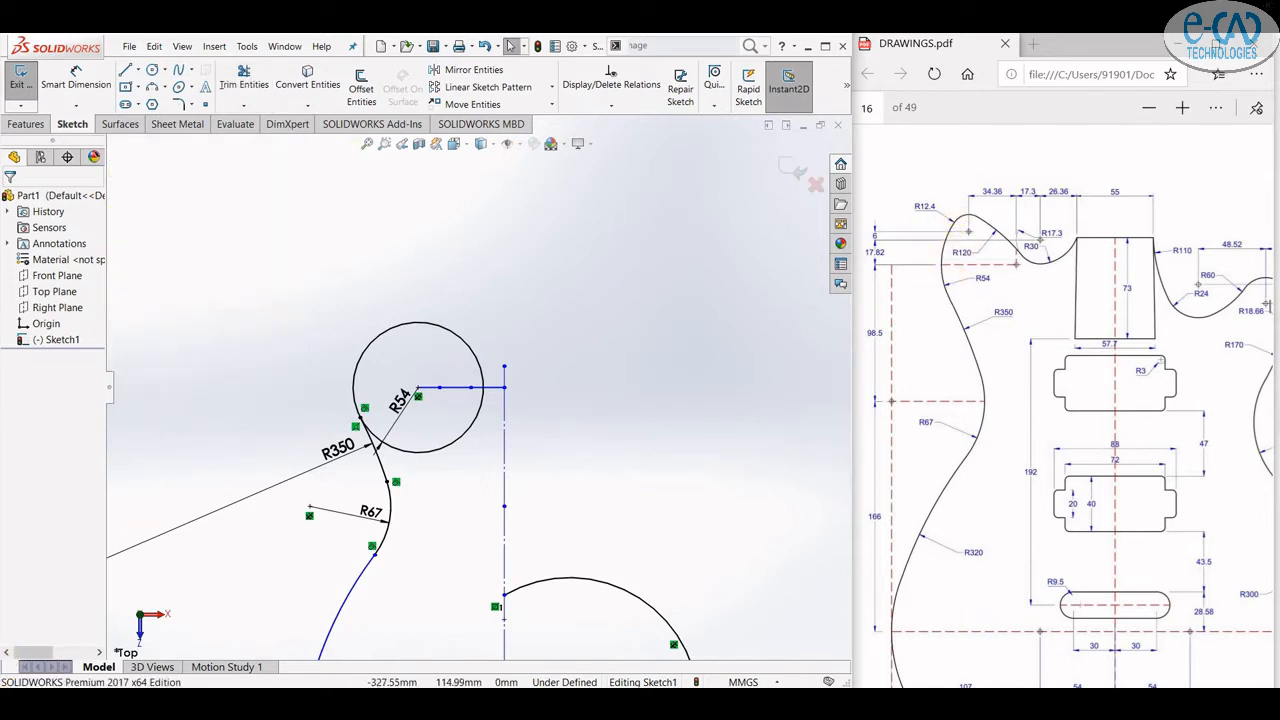
- Draw a circle of radius 12.4 mm inside the upper-left edge of the R54 circle
scroll(343, 343, "down", 2)
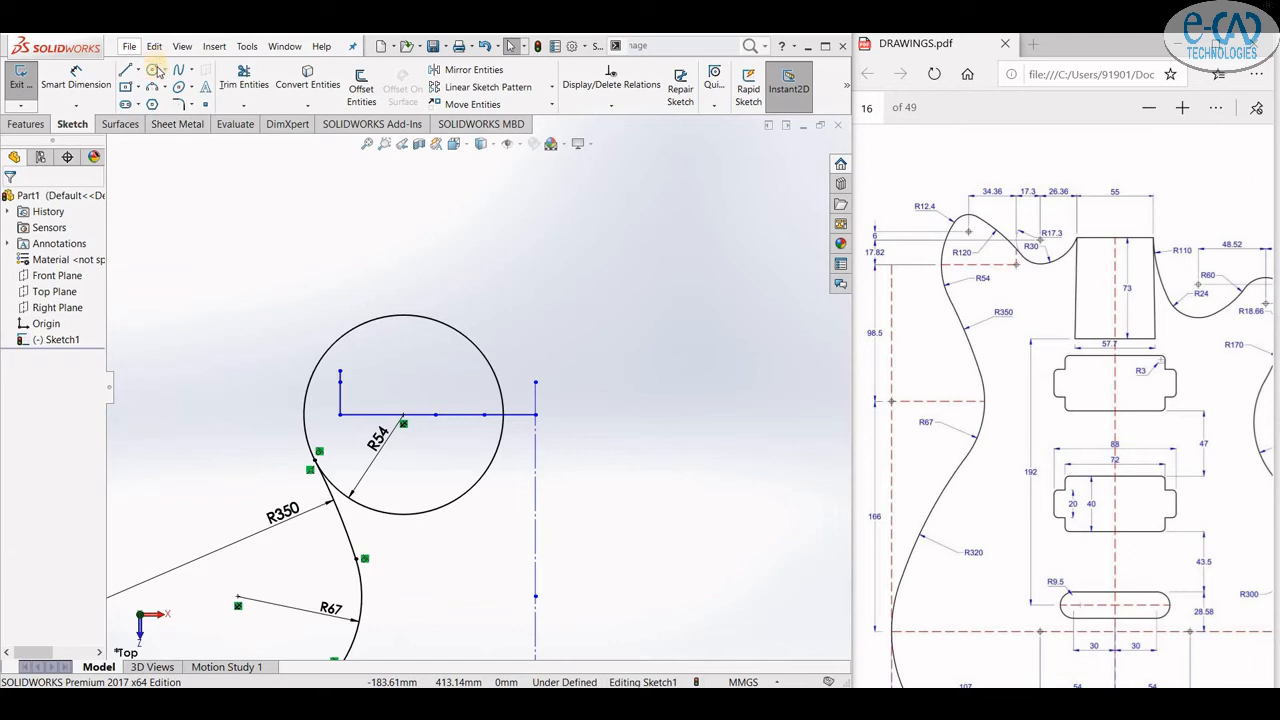
left_click(152, 70)
left_click(341, 371)
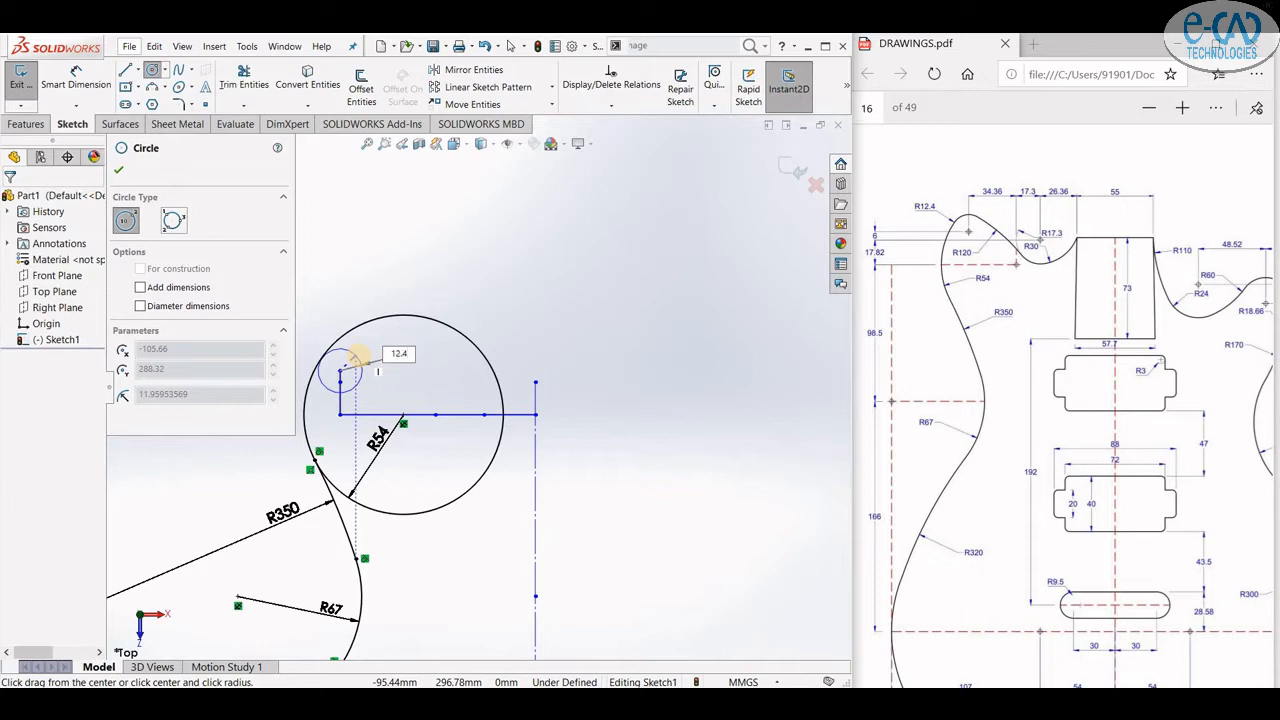
key("Return")
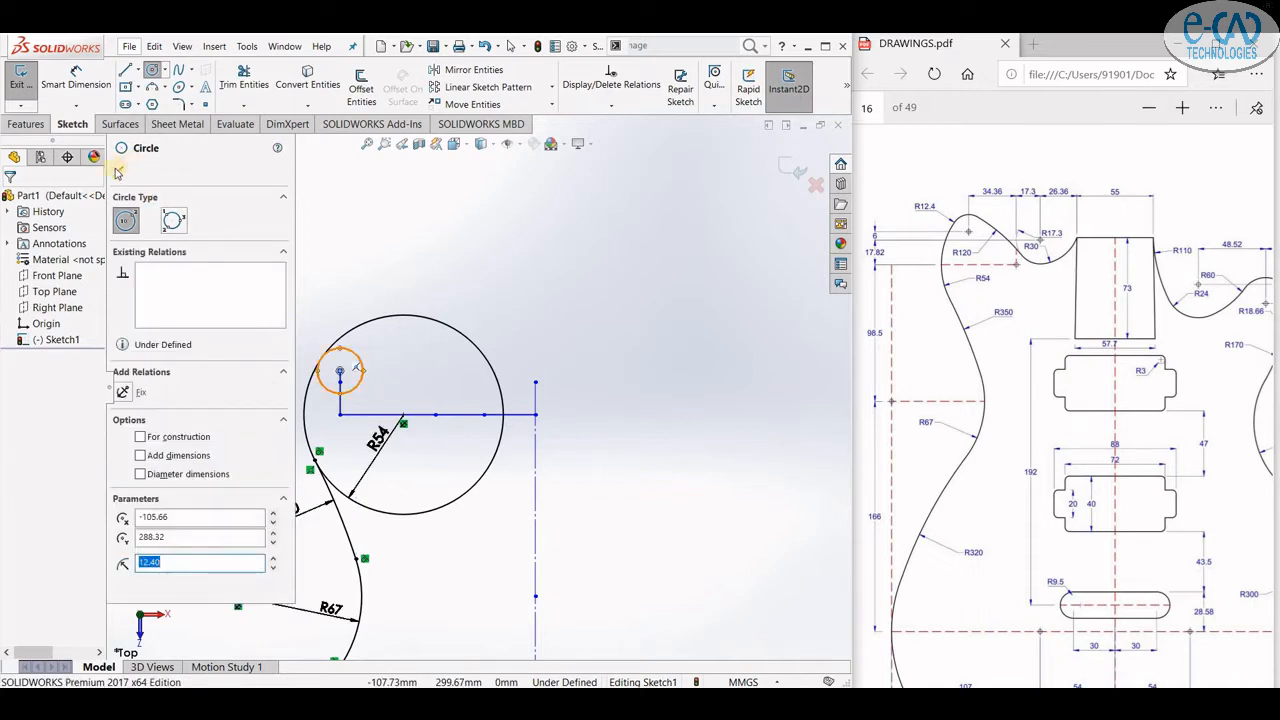
key("Escape")
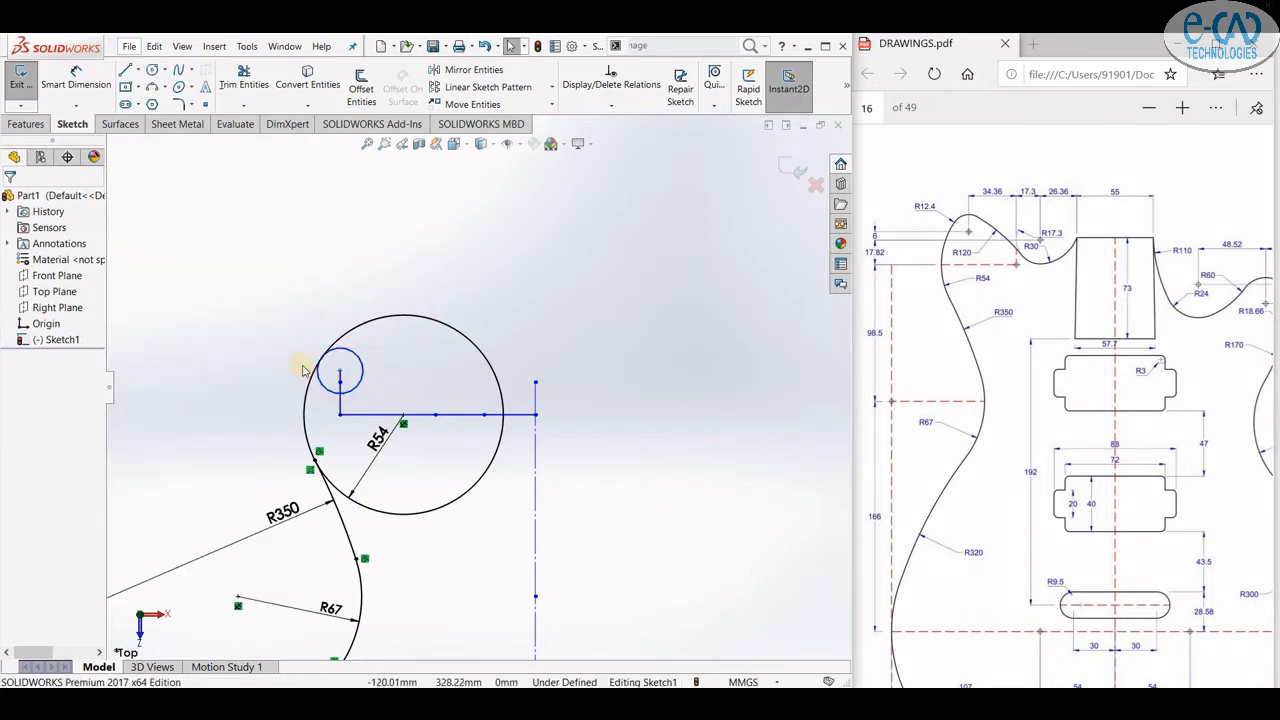
- Dimension the small circle's diameter as Ø24.80
scroll(321, 384, "down", 1)
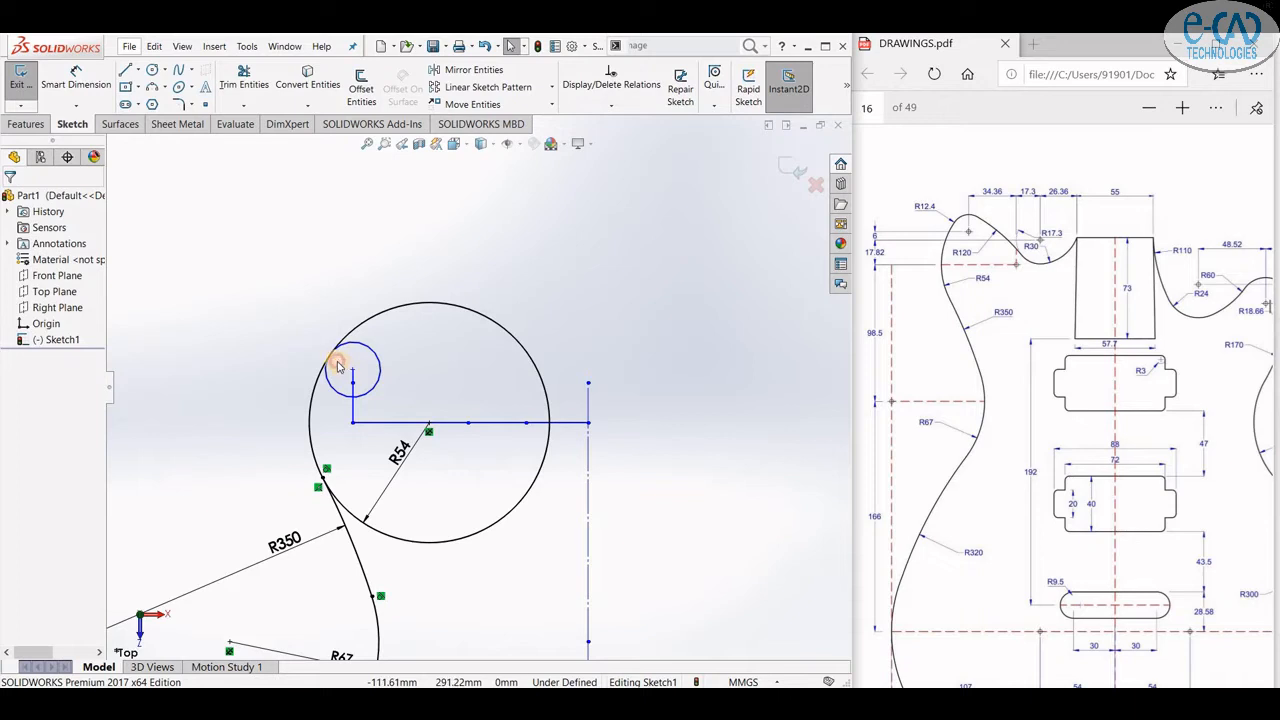
left_click(75, 80)
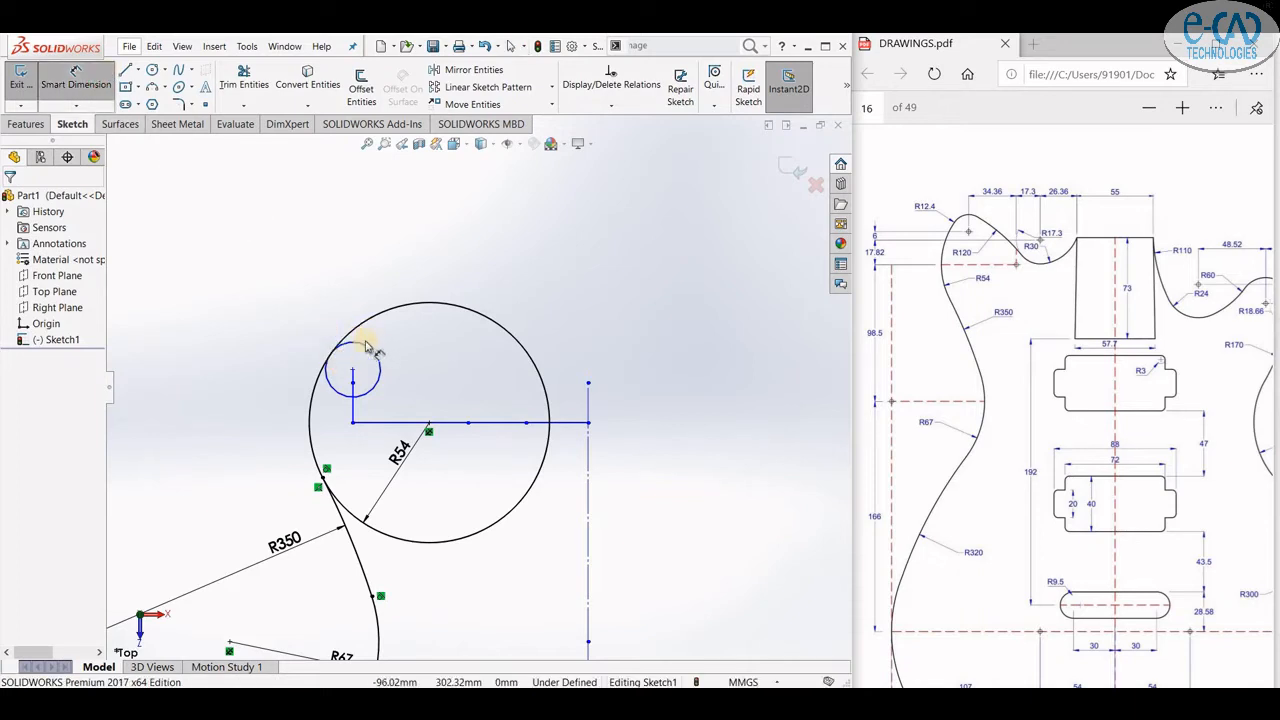
left_click(367, 347)
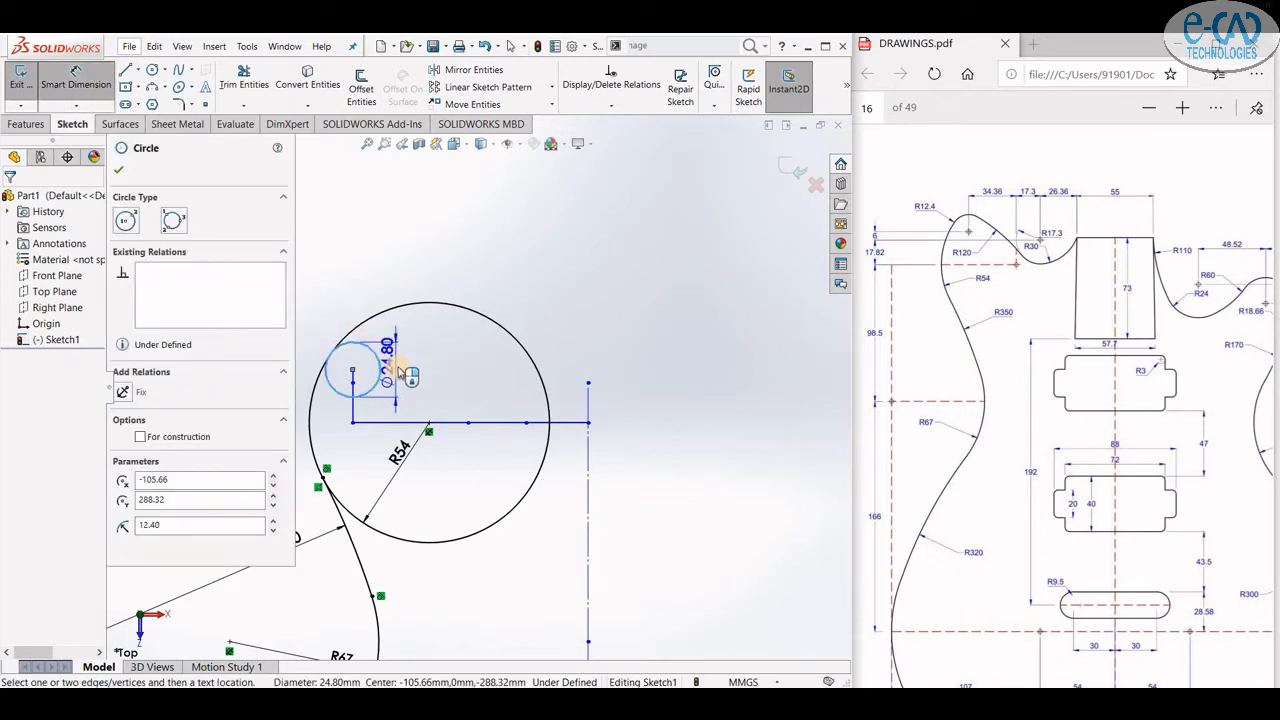
left_click(418, 377)
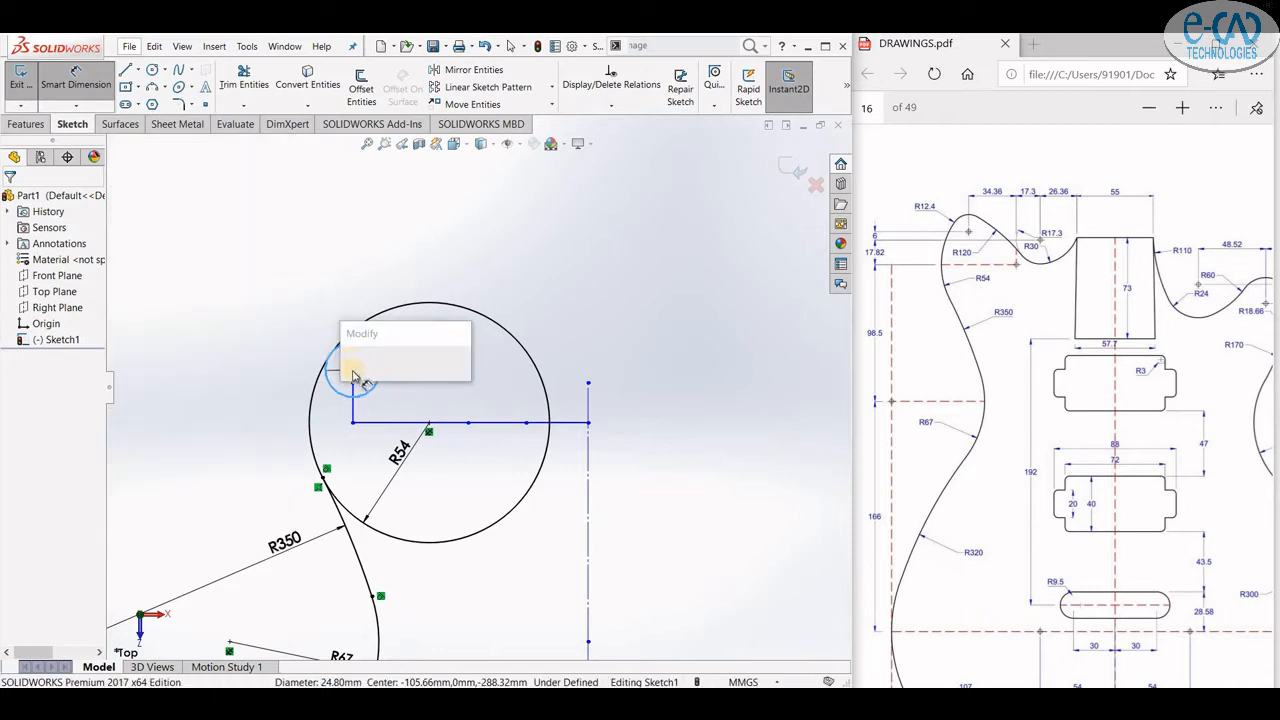
key("Return")
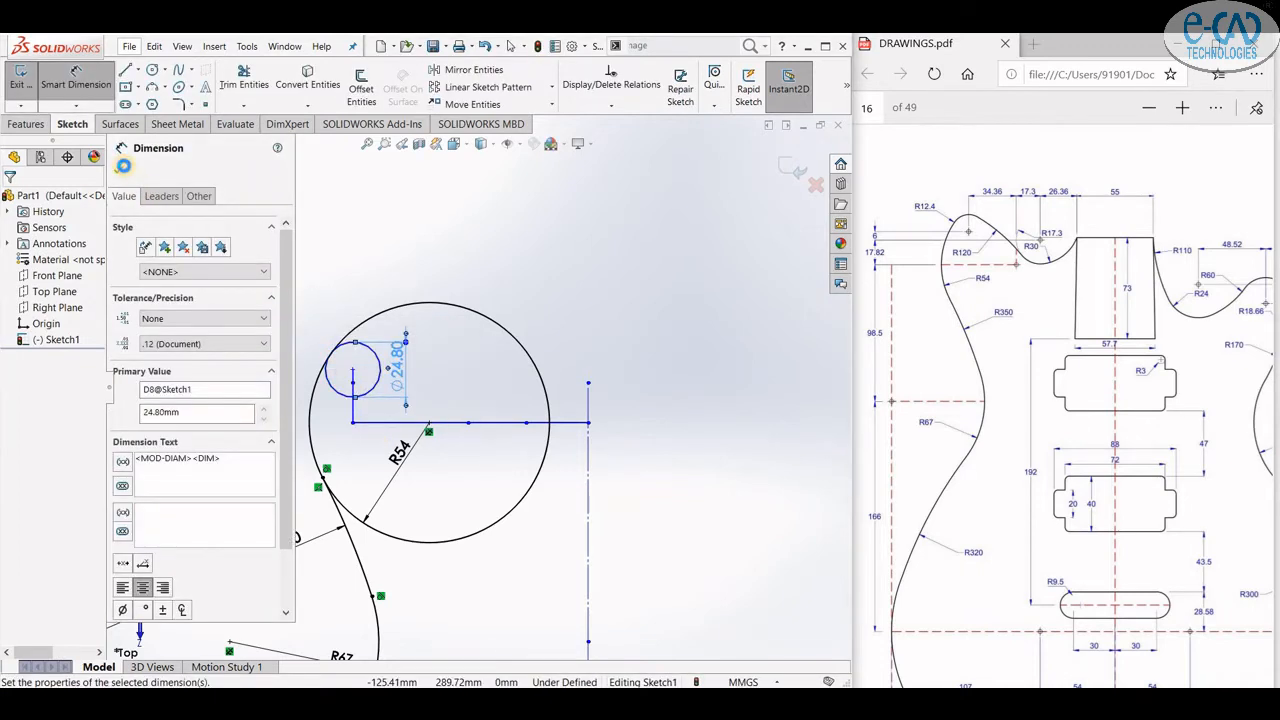
left_click(118, 170)
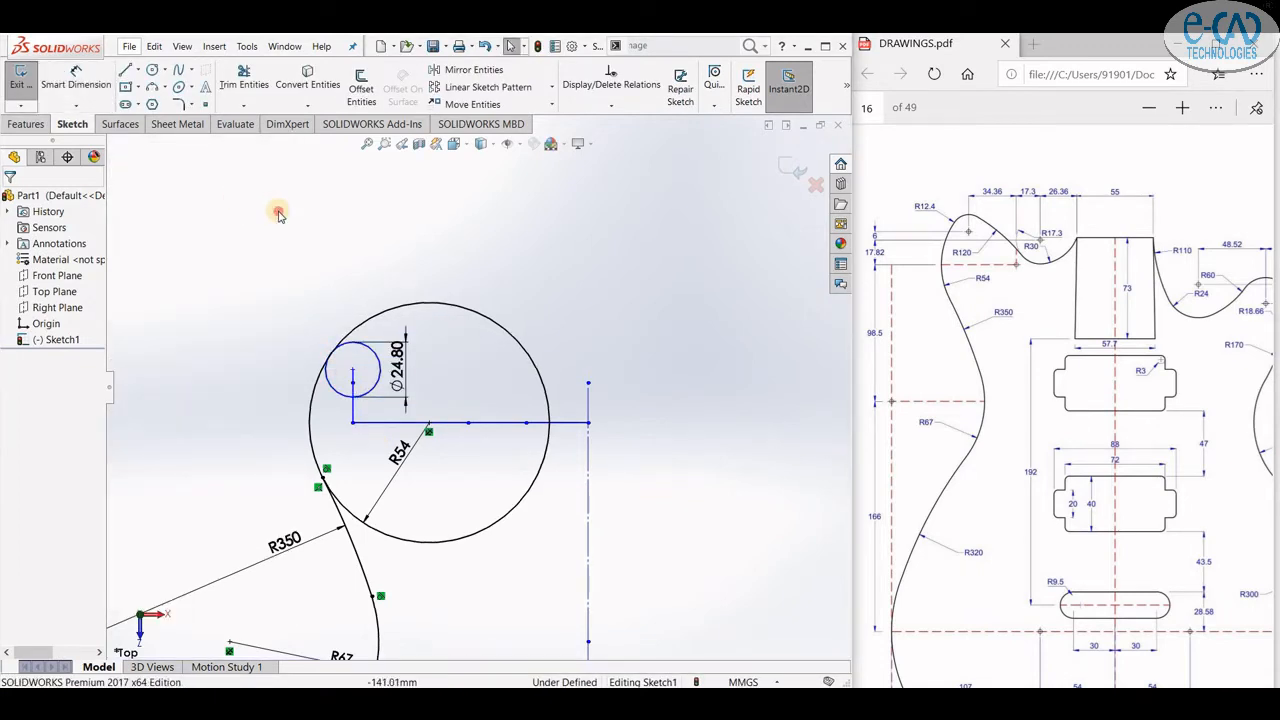
- Make the small circle tangent to the R54 circle
left_click(338, 344)
left_click(352, 330, "ctrl")
left_click(390, 286)
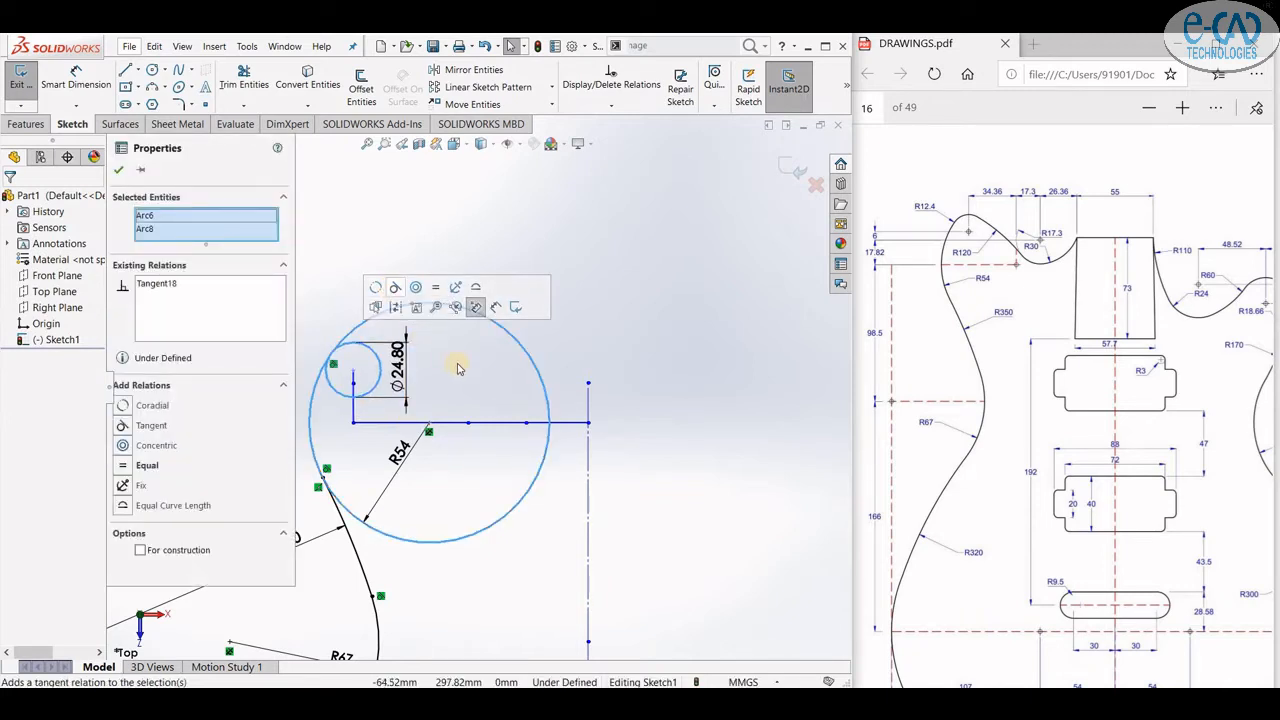
left_click(447, 375)
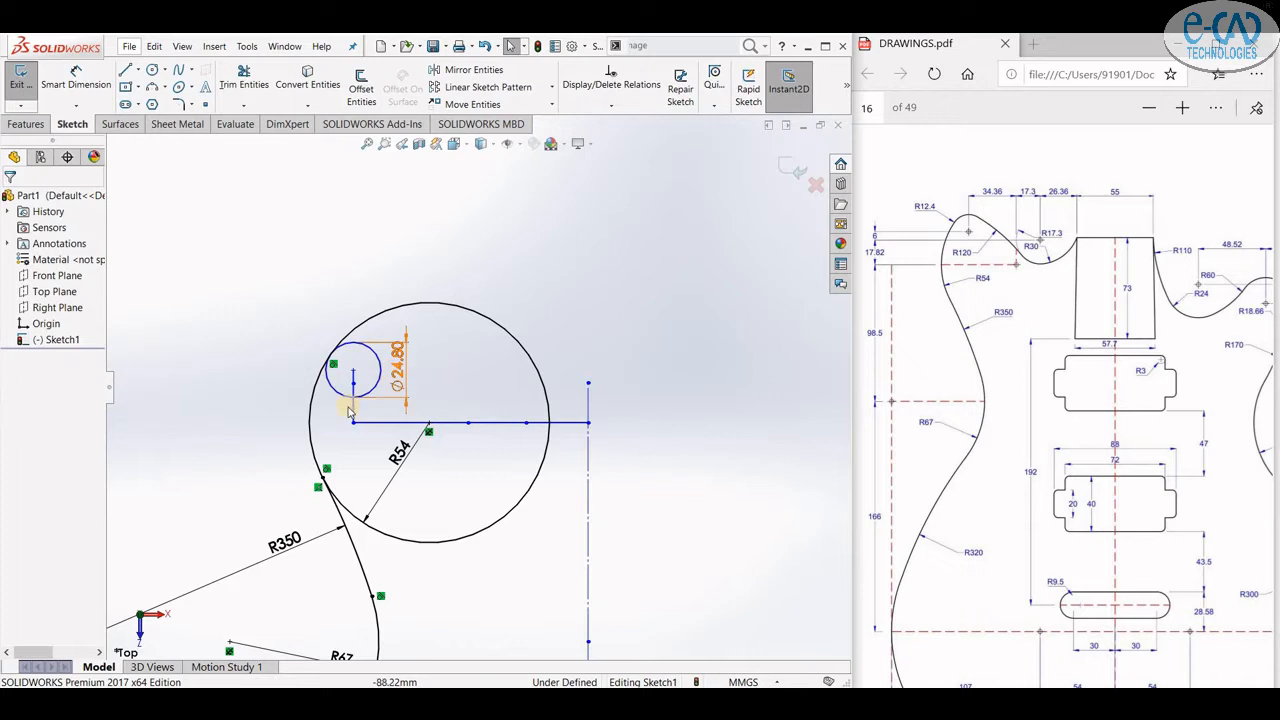
- Trim the leftover line segments inside the R54 circle with Trim Entities
left_click(244, 78)
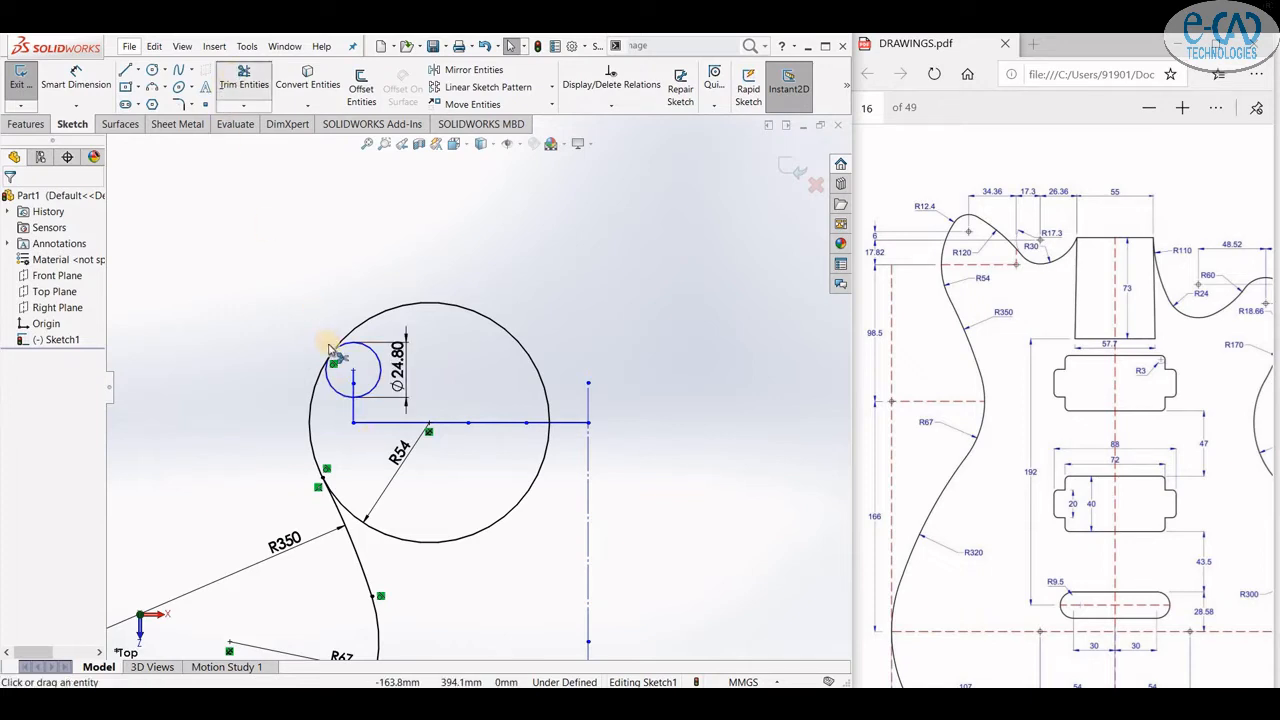
left_click(358, 422)
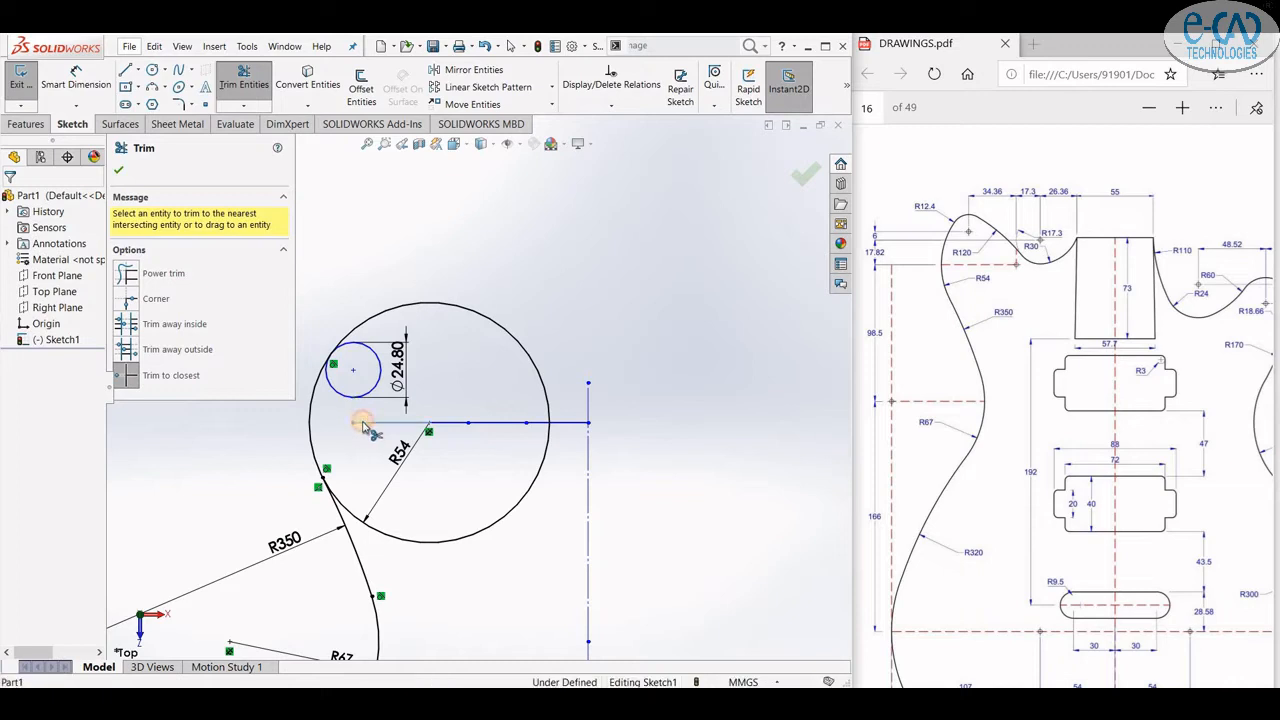
left_click(363, 424)
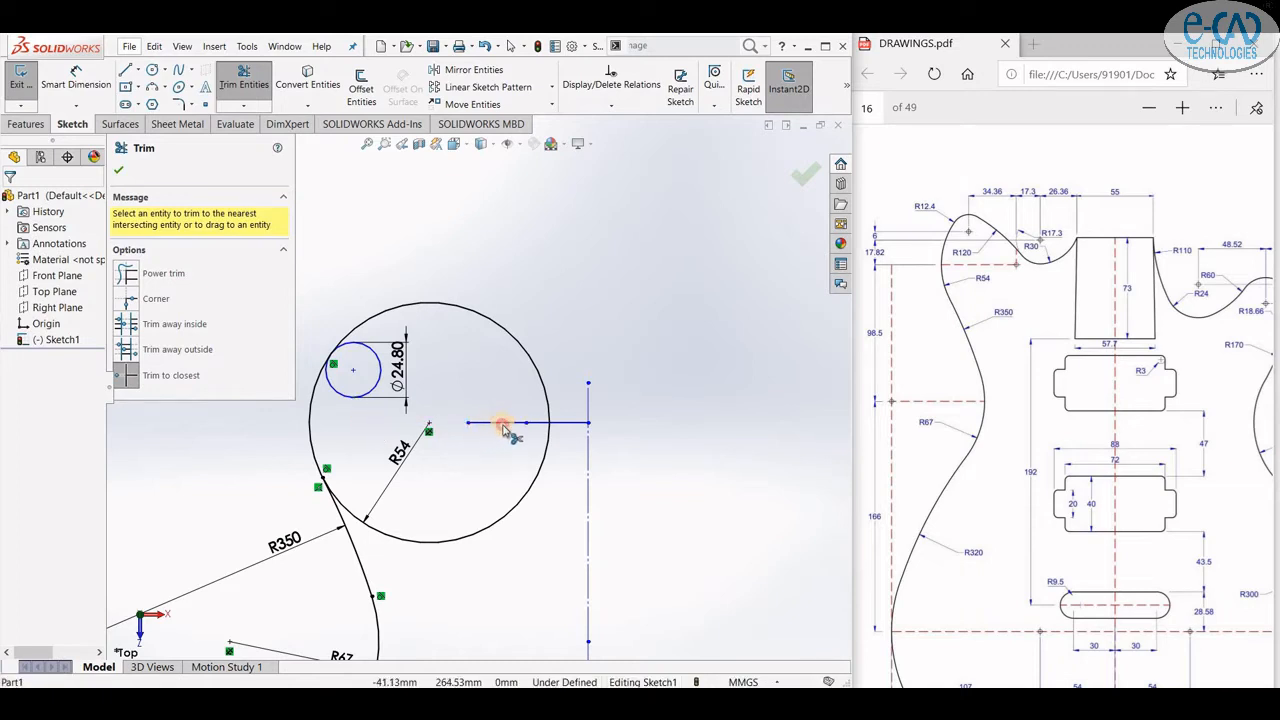
- Trim the horizontal line segment lying inside the R54 circle
left_click(503, 424)
left_click(537, 425)
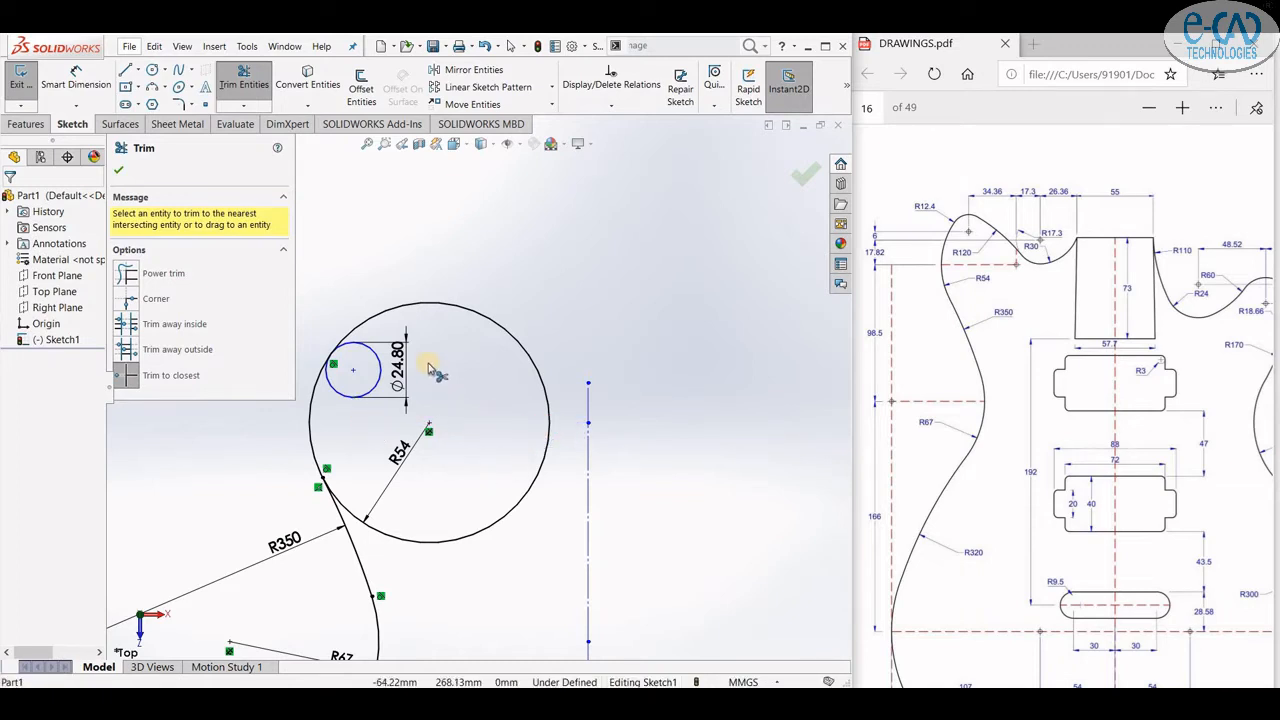
key("ctrl+Left")
key("ctrl+Left")
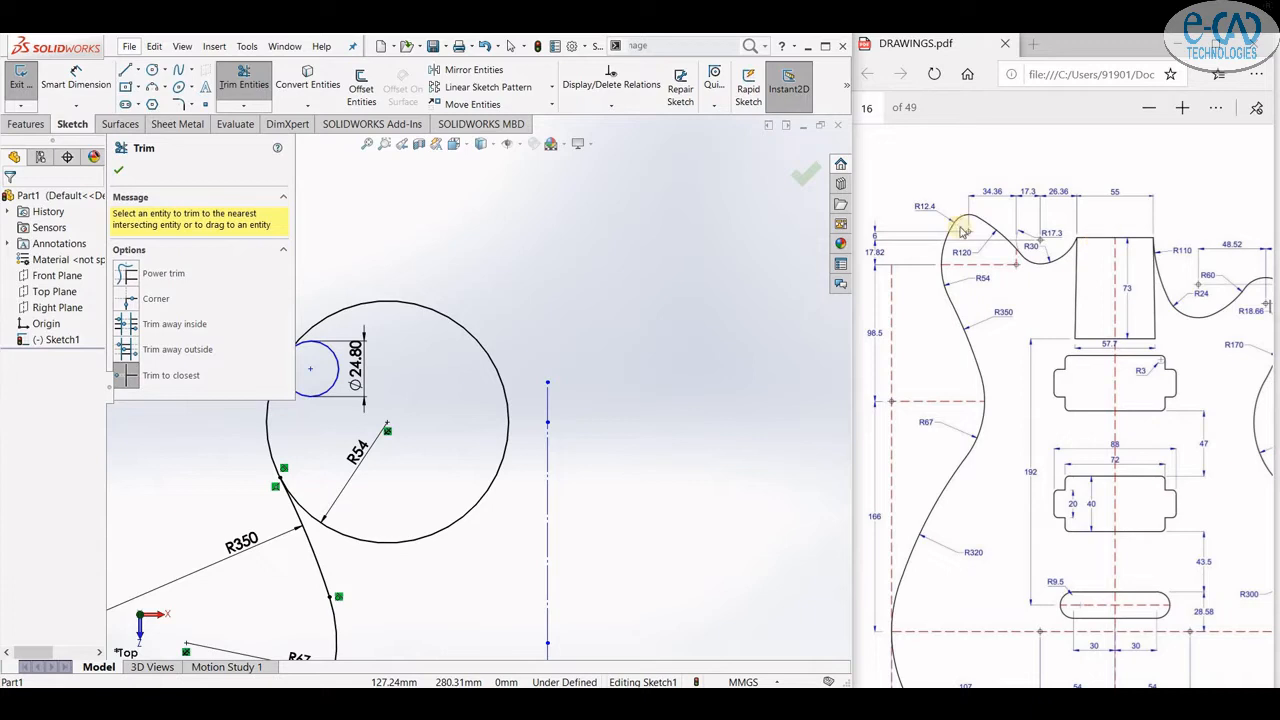
- Draw a horizontal line leftward from the top of the vertical centerline in segments of about 27 and 26 mm
left_click(125, 70)
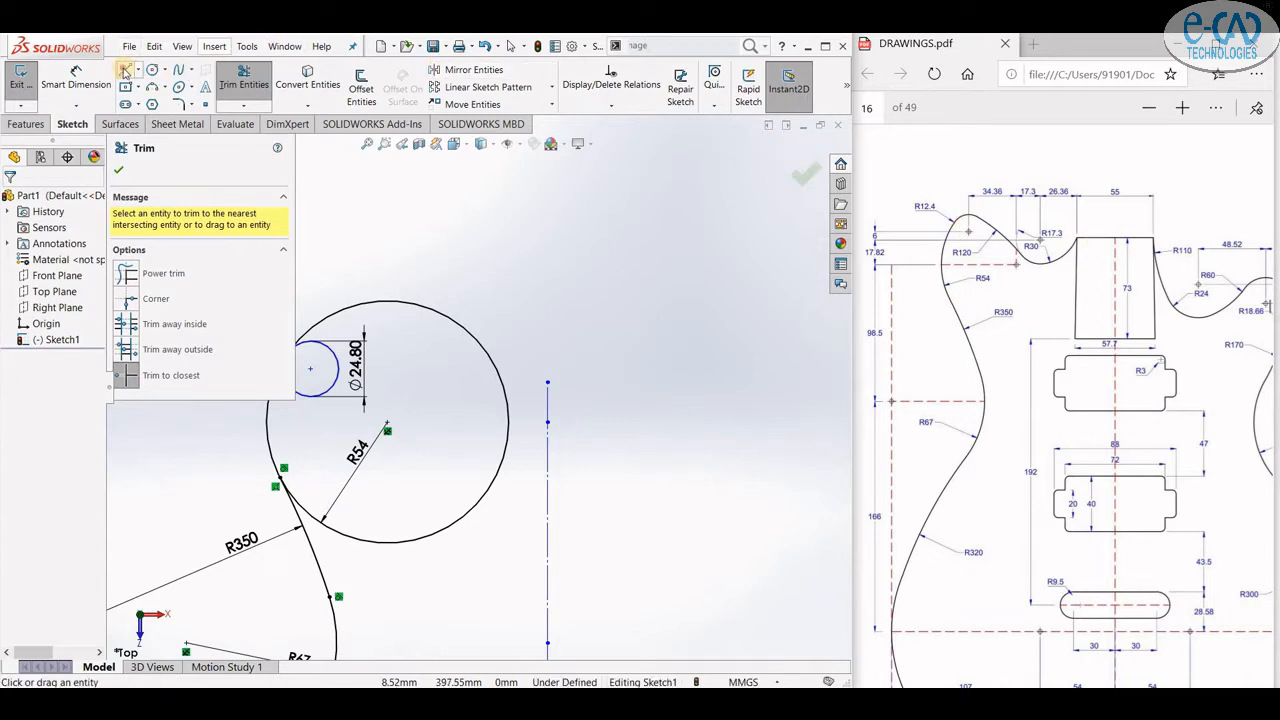
left_click(548, 383)
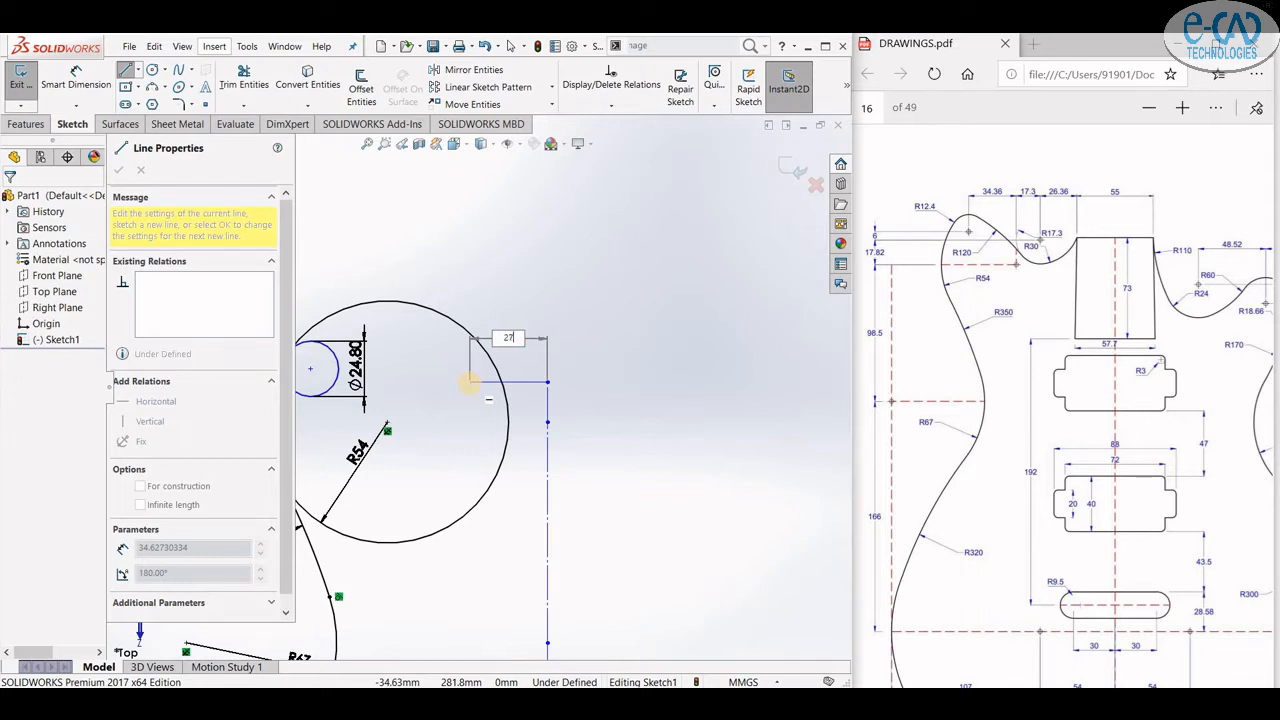
key("Return")
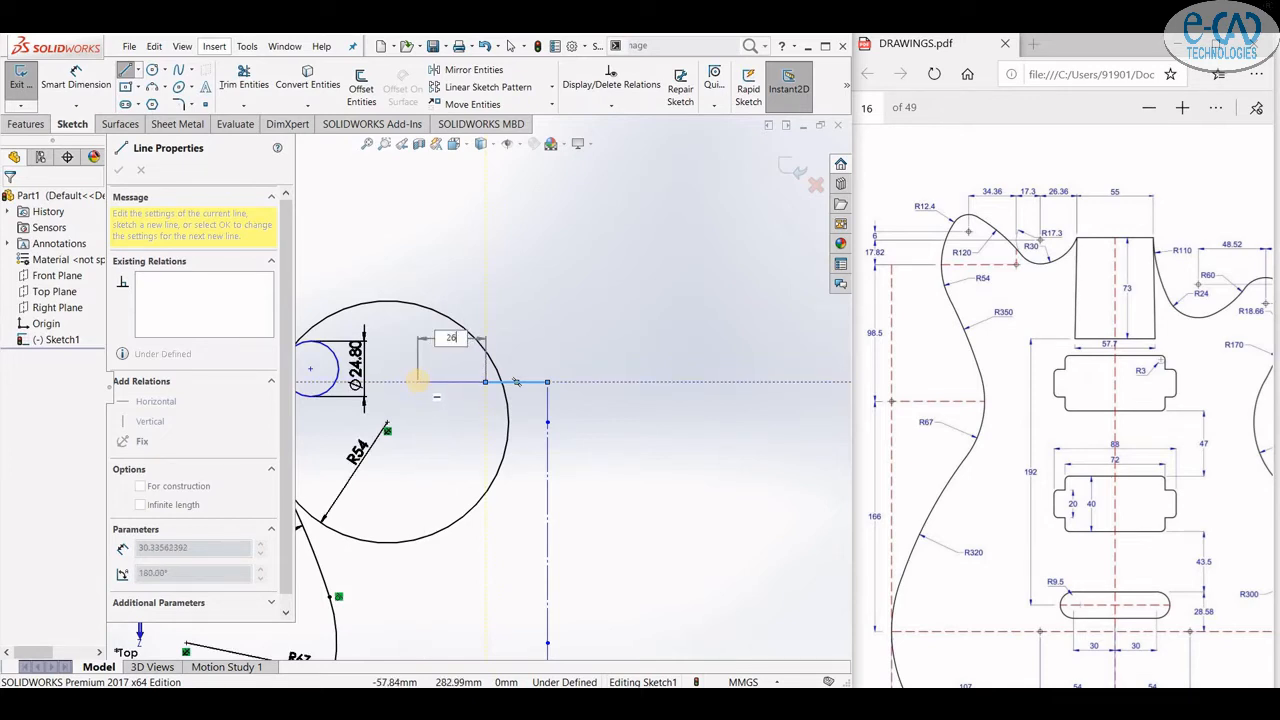
key("Return")
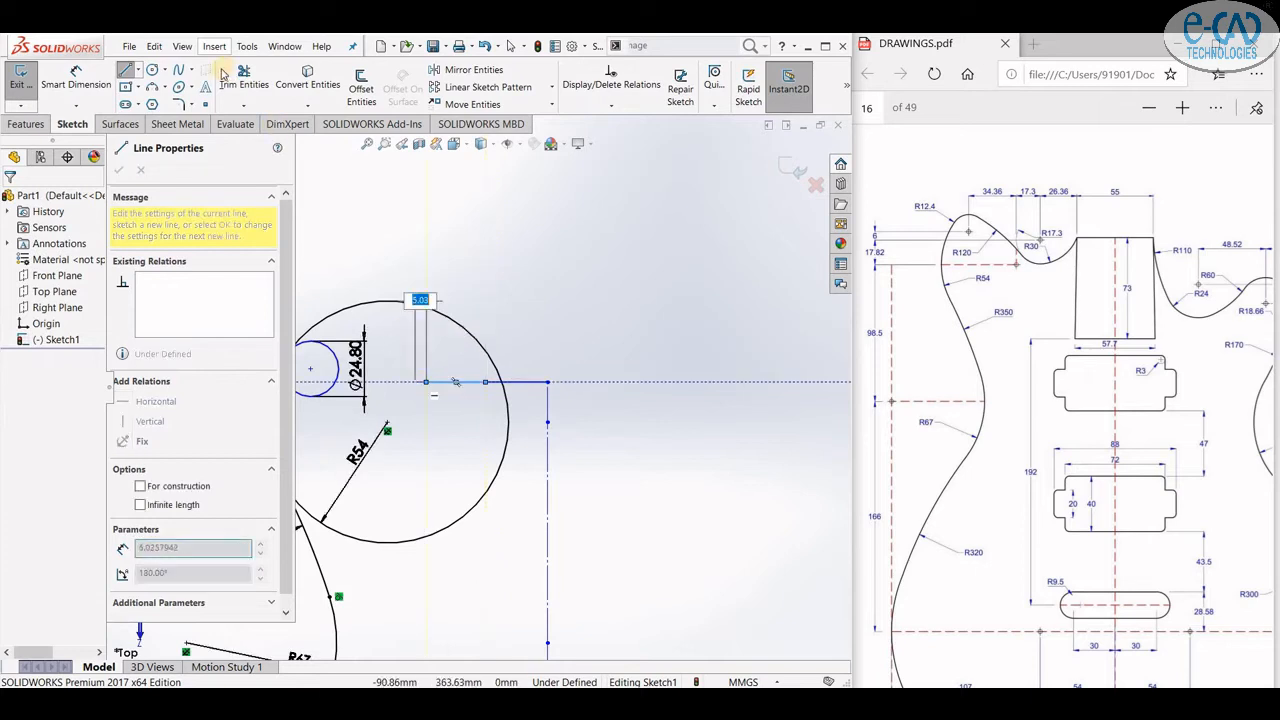
- Draw a circle of radius 17.3 mm centered on the left end of the new horizontal line
left_click(153, 70)
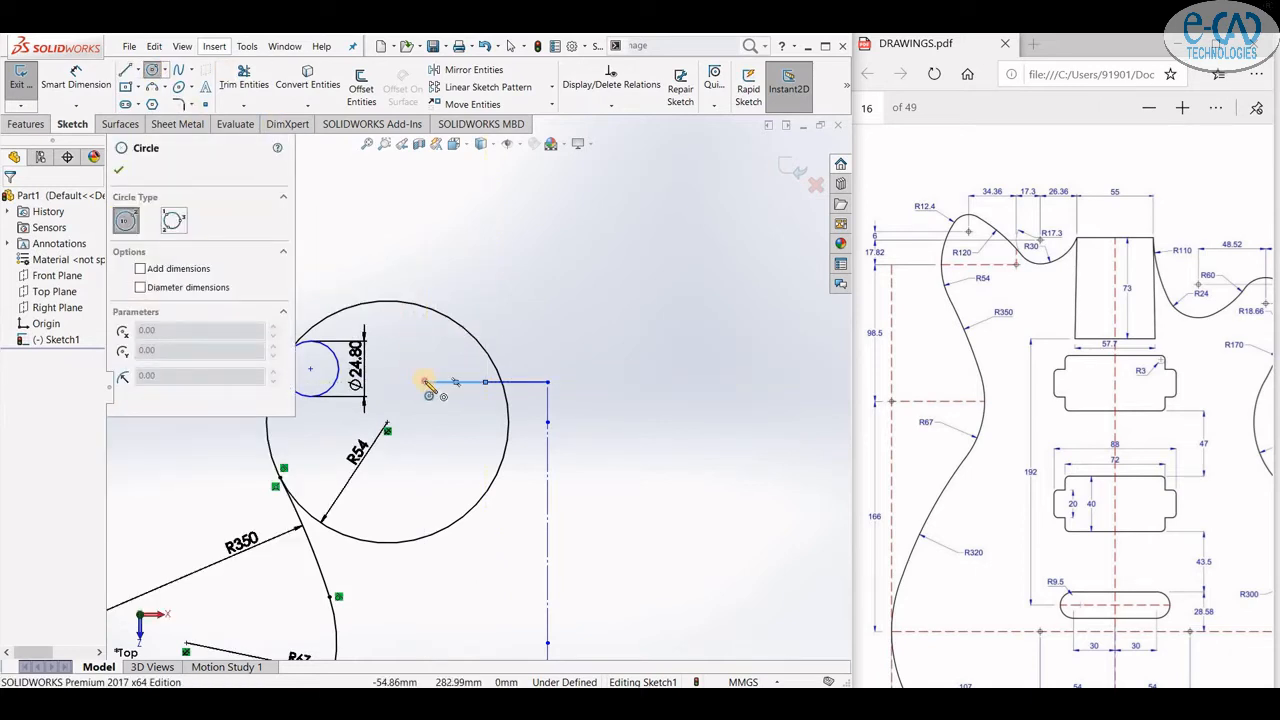
left_click(426, 382)
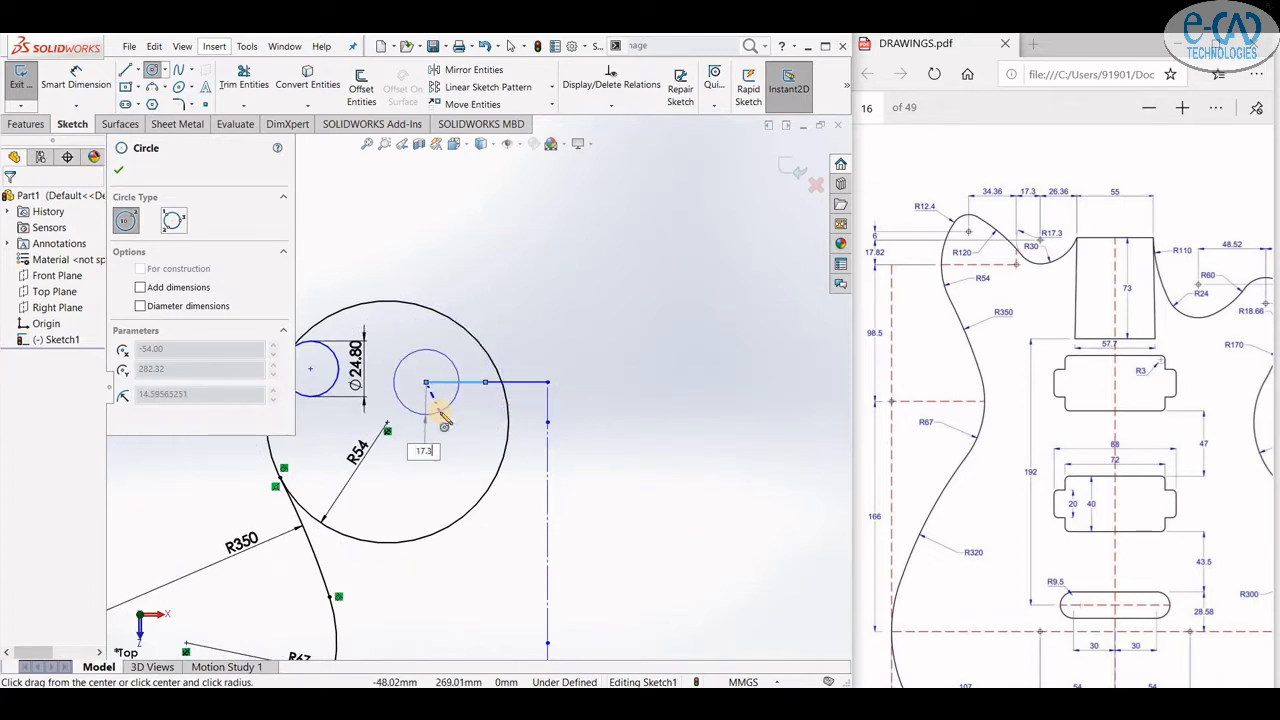
key("Return")
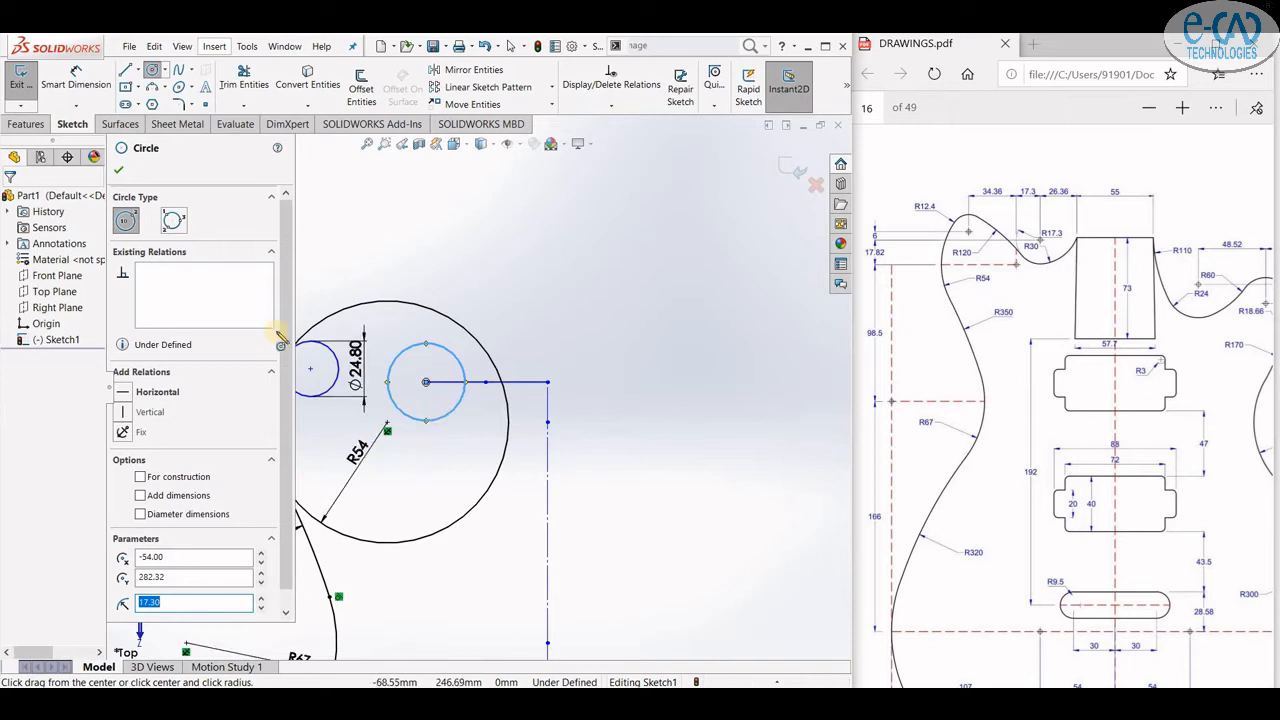
left_click(118, 174)
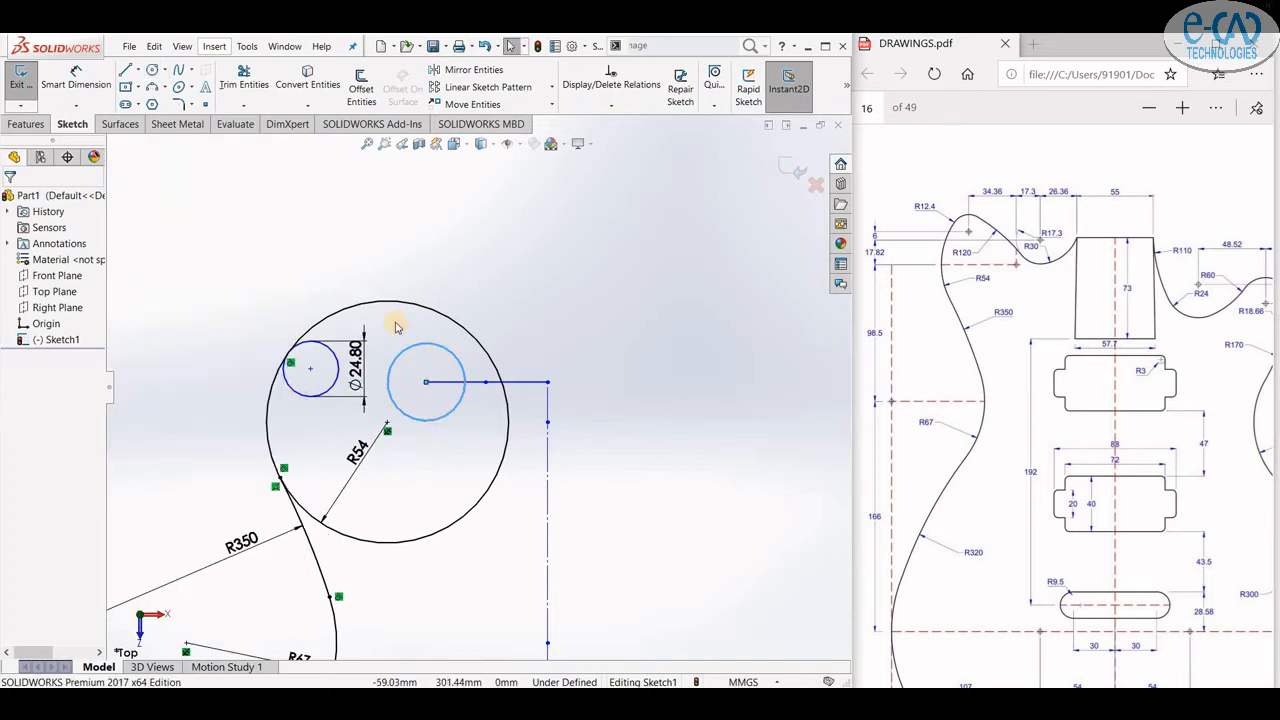
- Trim away the upper-right part of the R54 circle with Trim Entities
left_click(244, 76)
mouse_move(365, 557)
left_mouse_down()
mouse_move(383, 531)
mouse_move(297, 491)
mouse_move(450, 340)
left_mouse_up()
left_click(464, 330)
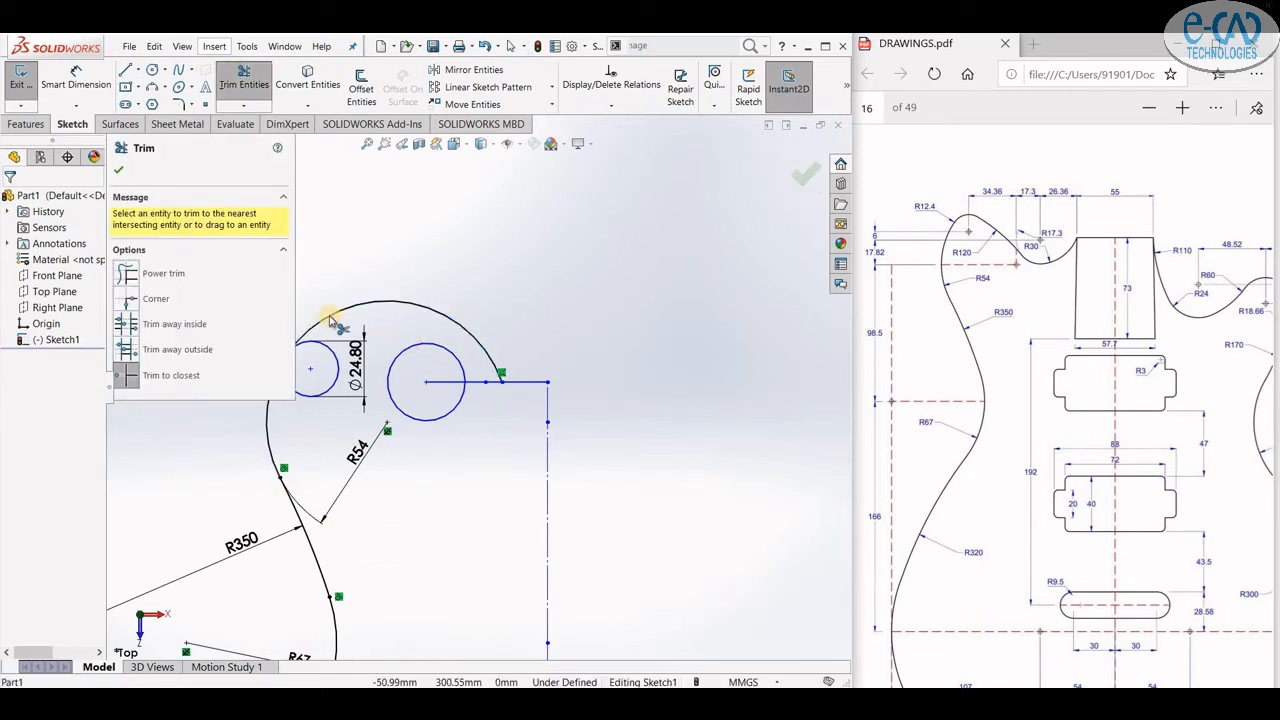
left_click(121, 170)
scroll(296, 344, "down", 3)
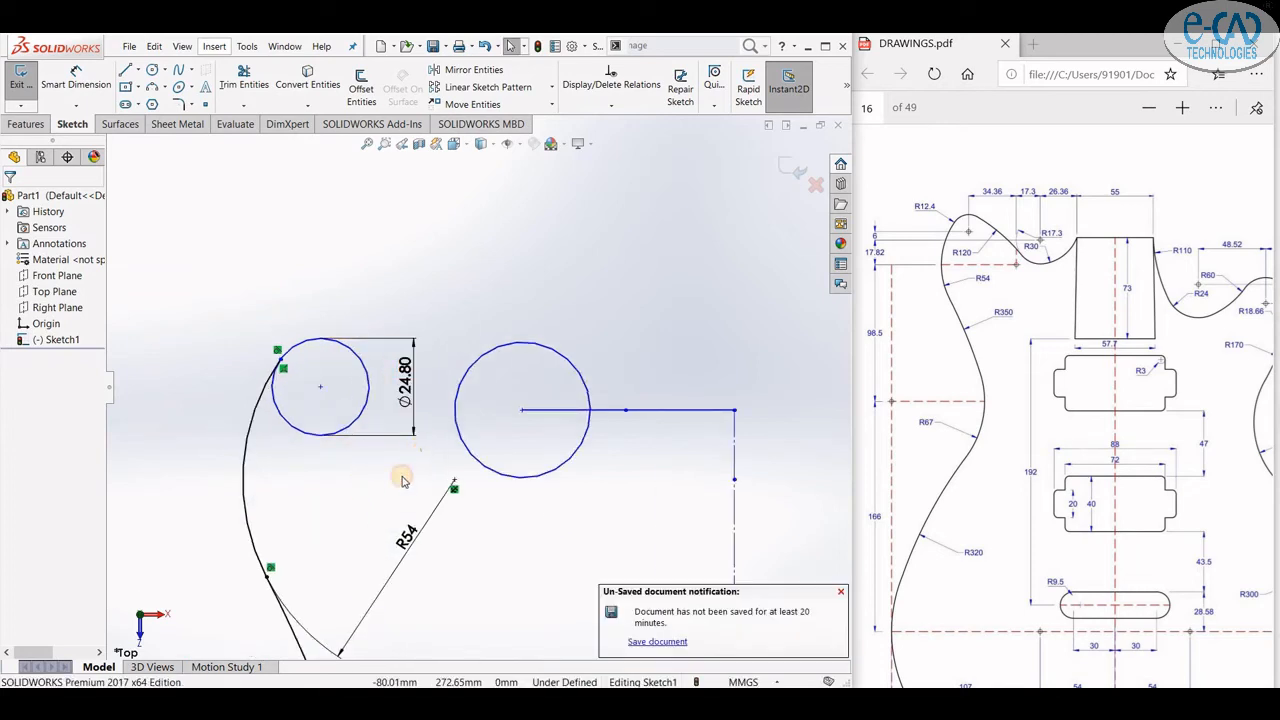
- Delete the Ø24.80 diameter dimension of the small circle
left_click(324, 388)
left_click(350, 344)
left_click(331, 473)
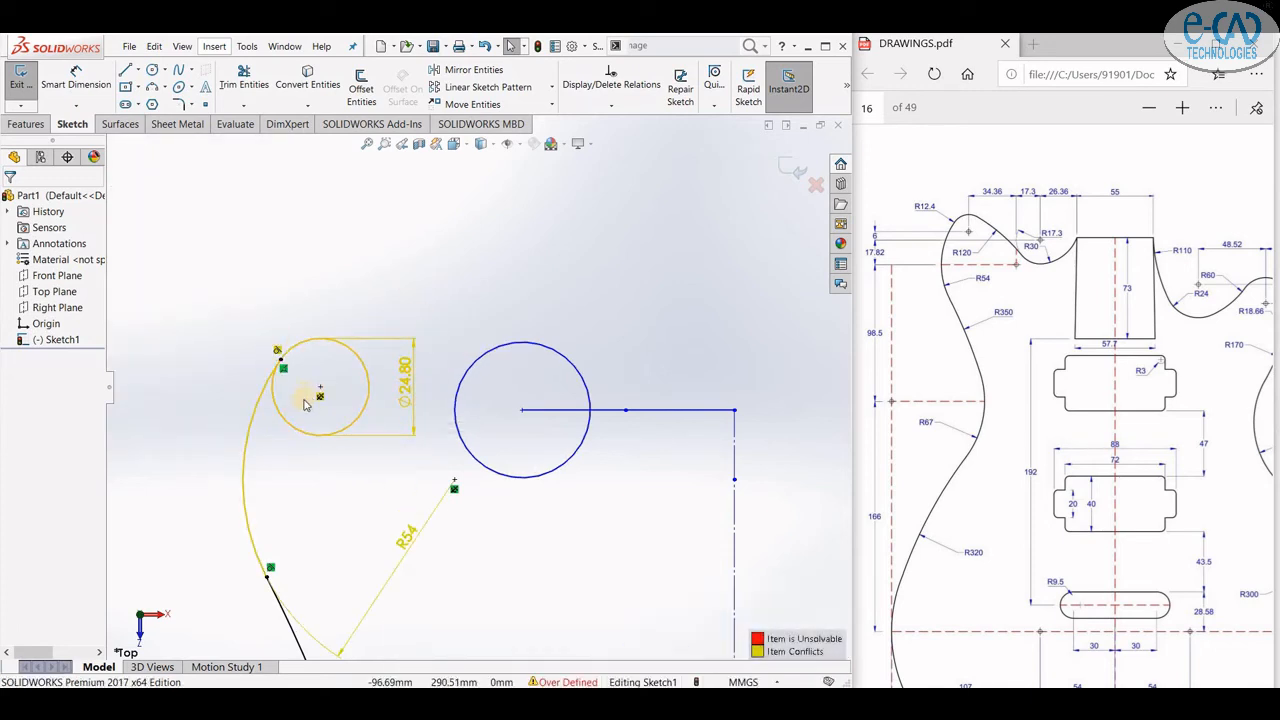
left_click(402, 388)
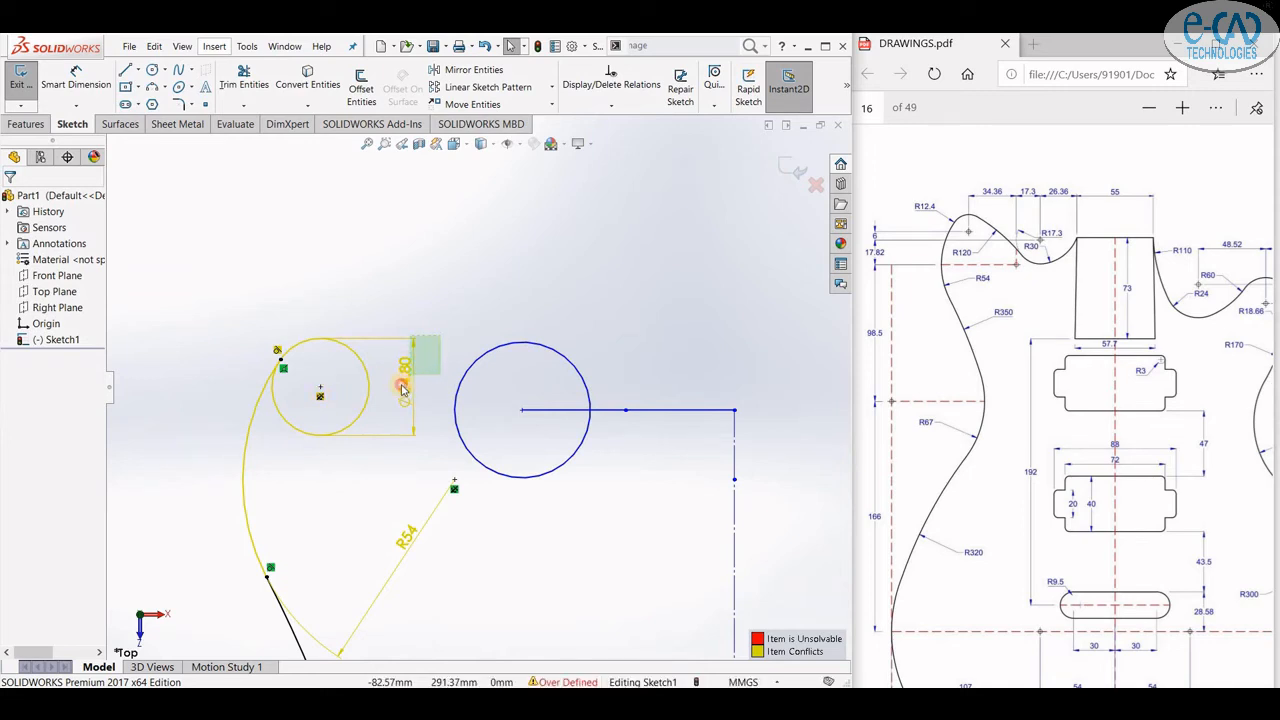
key("Delete")
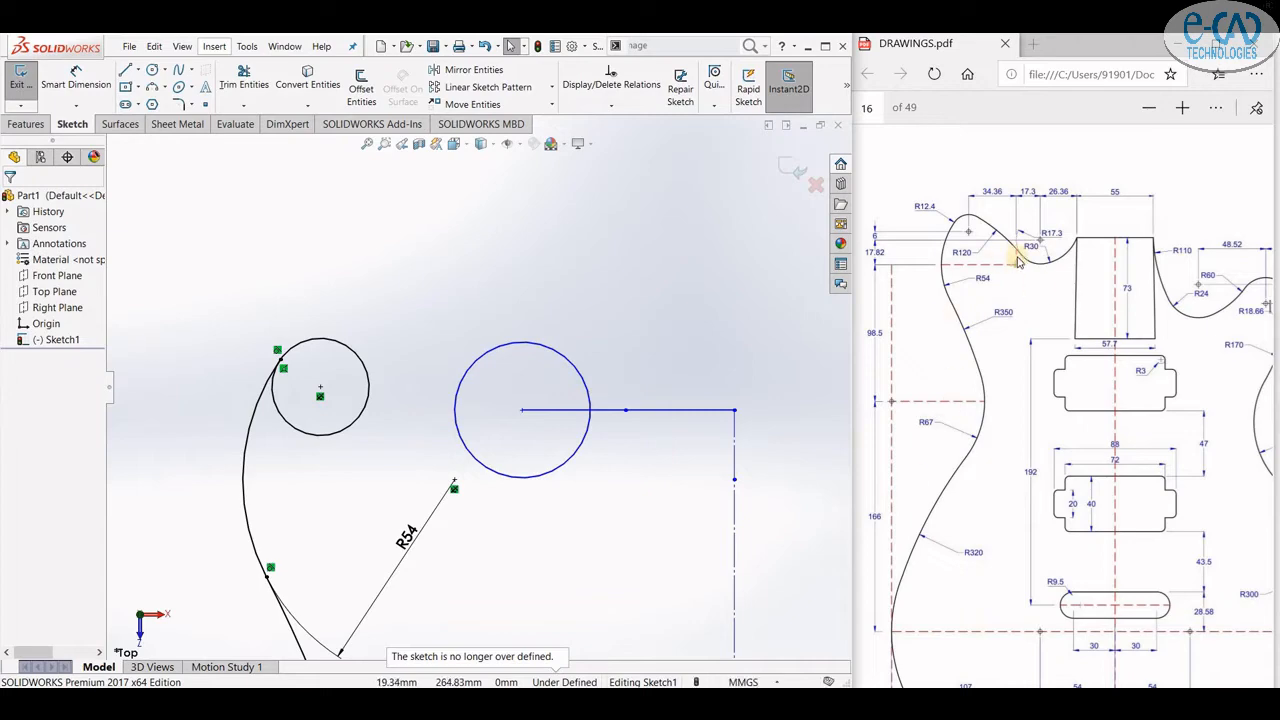
- Draw a three-point arc from the top of the small circle to the left side of the 17.3 mm circle
left_click(152, 87)
left_click(358, 330)
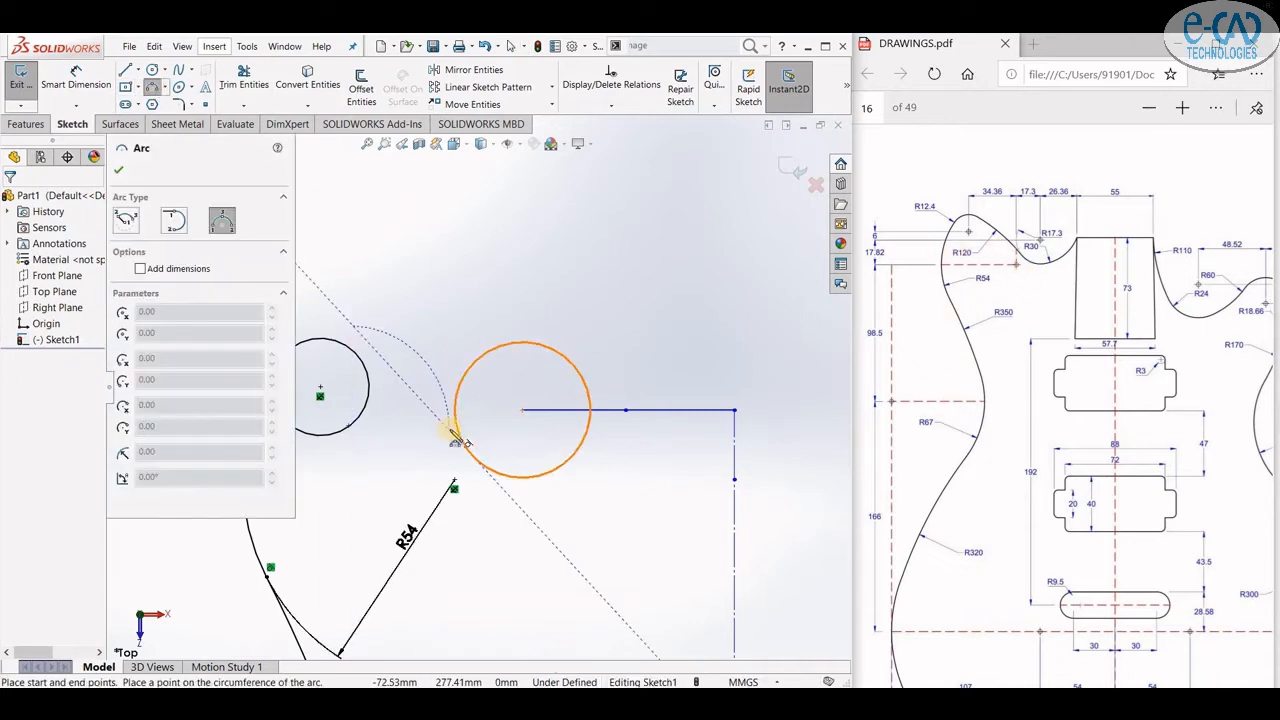
left_click(451, 431)
left_click(417, 386)
- Dimension the new arc's radius as 120 mm
left_click(76, 84)
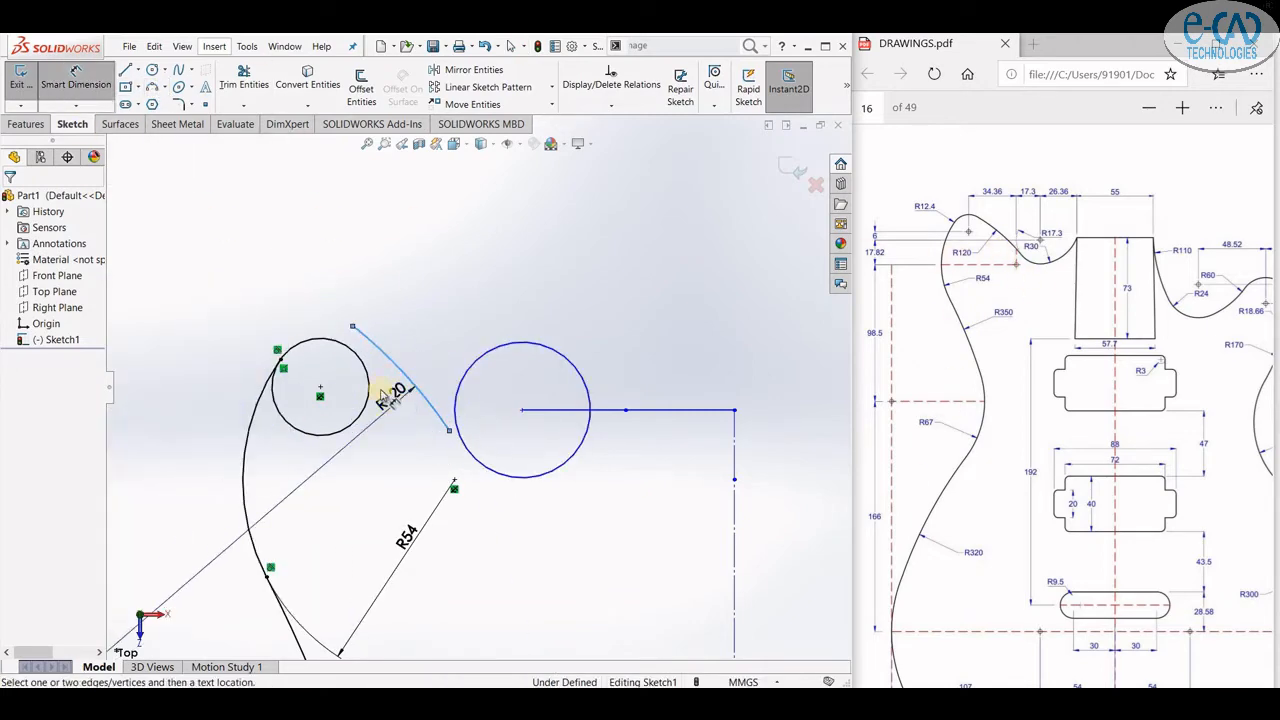
left_click(386, 399)
type("120")
key("Return")
left_click(76, 105)
key("Escape")
- Make the R120 arc tangent to the small circle and to the 17.3 mm circle
left_click(398, 367)
left_click(366, 370, "ctrl")
left_click(153, 428)
left_click(421, 425)
left_click(458, 429, "ctrl")
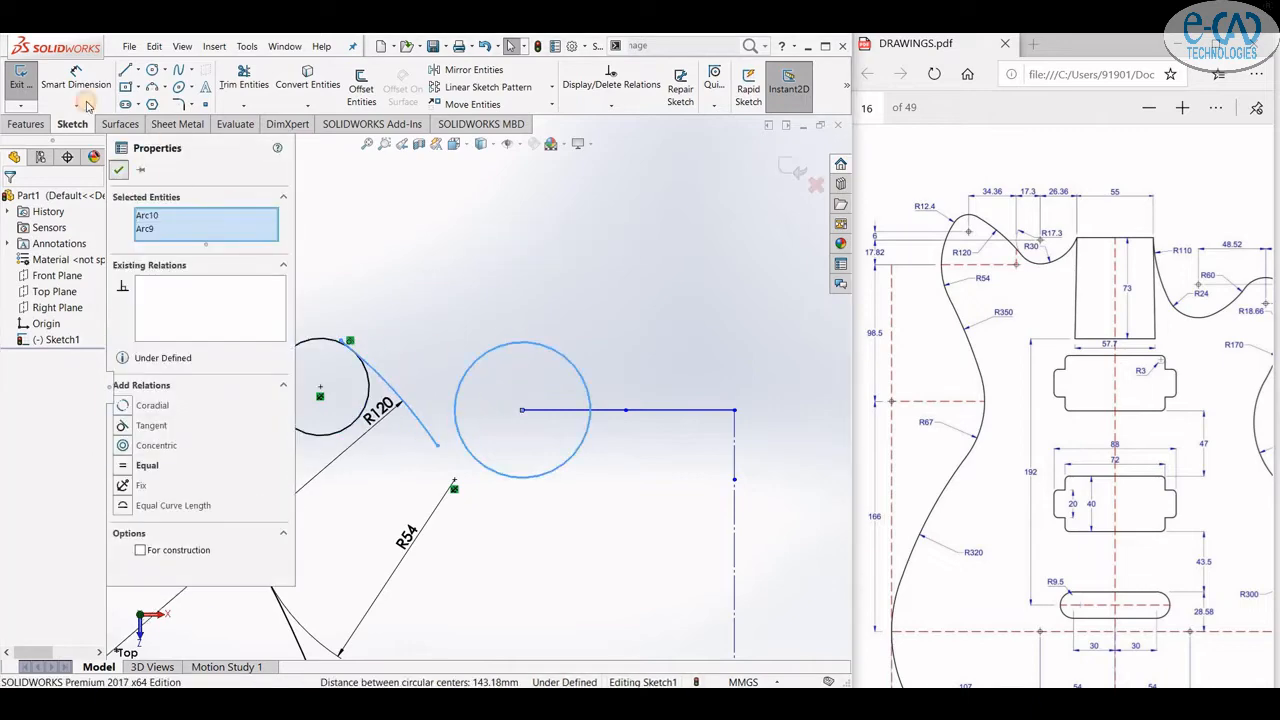
- Dimension the right circle's diameter as Ø34.60
left_click(80, 86)
left_click(458, 392)
left_click(509, 428)
key("Return")
key("Escape")
left_click(391, 382)
left_click(480, 359, "ctrl")
left_click(546, 310)
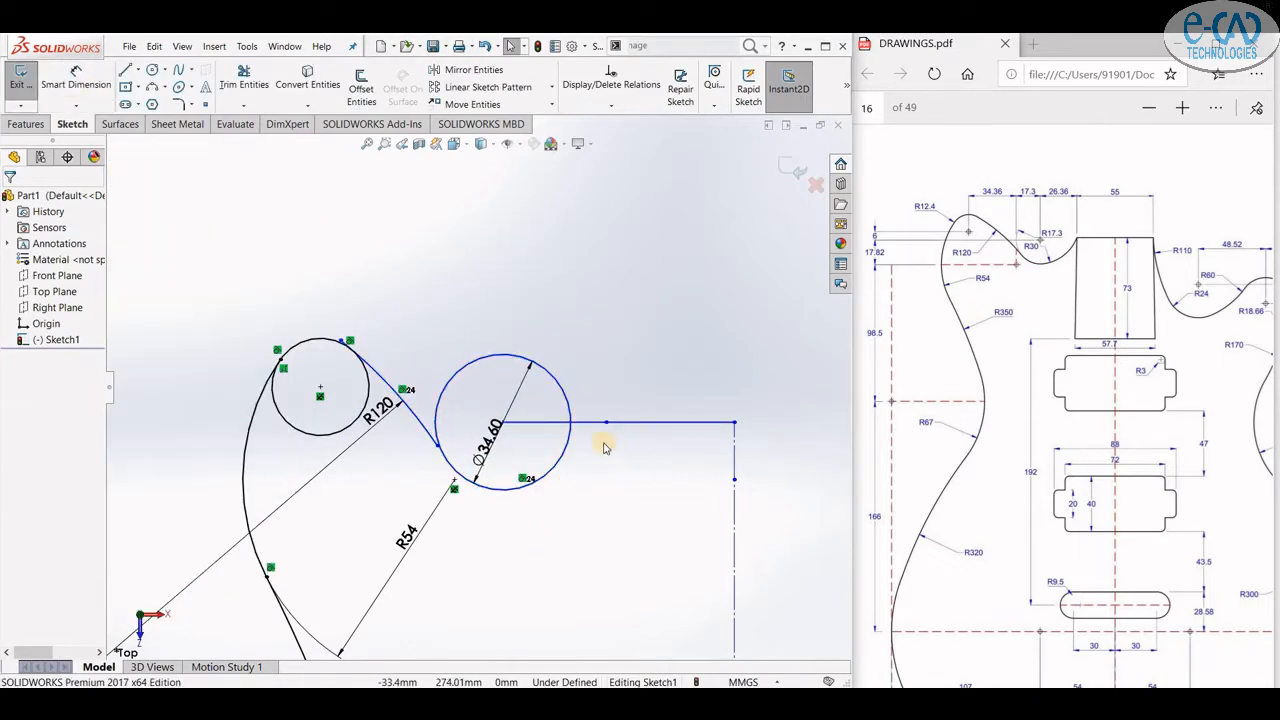
key("ctrl+z")
left_click(487, 467)
left_click(551, 418)
key("ctrl+z")
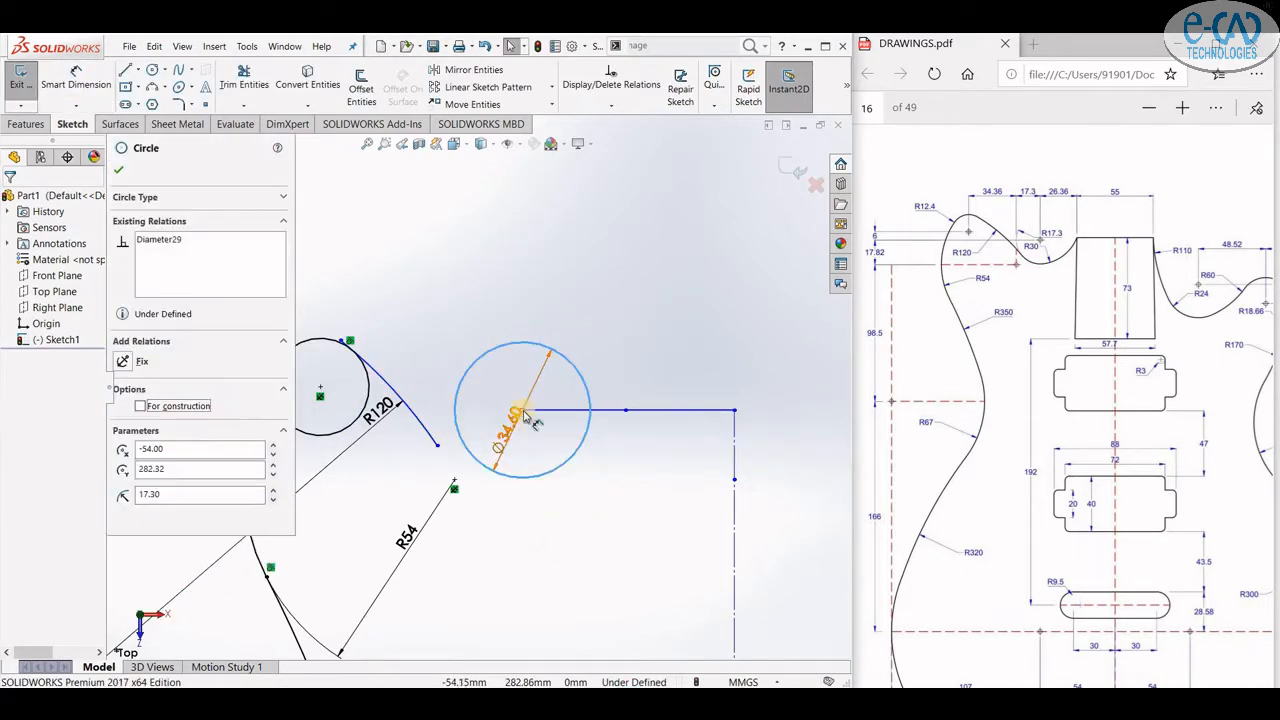
- Reposition the Ø34.60 circle so the R120 arc ends tangent to it
key("Escape")
scroll(530, 414, "down", 2)
left_click(520, 412)
left_click(575, 358)
scroll(476, 400, "up", 2)
left_click(411, 430)
left_click(443, 378, "ctrl")
left_click(498, 319)
- Trim the excess curve where the R120 arc meets the Ø34.60 circle
left_click(244, 84)
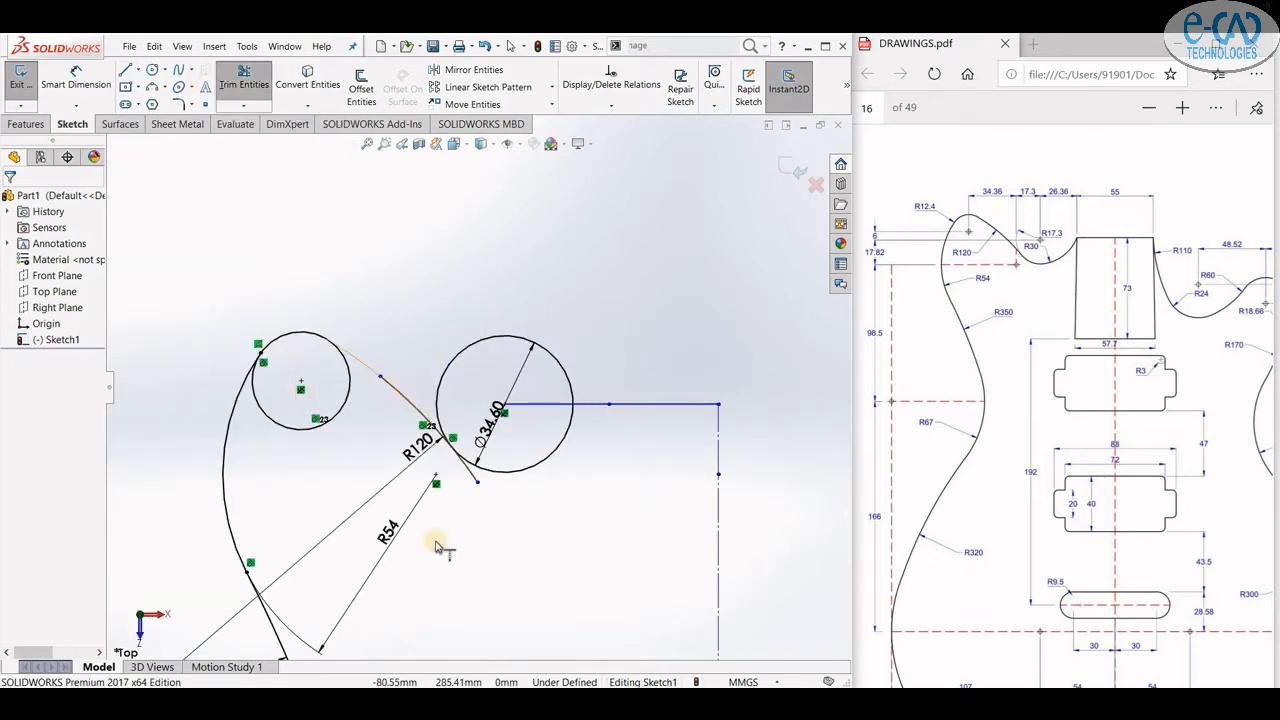
left_click(468, 465)
scroll(537, 489, "up", 2)
key("Escape")
scroll(560, 408, "down", 2)
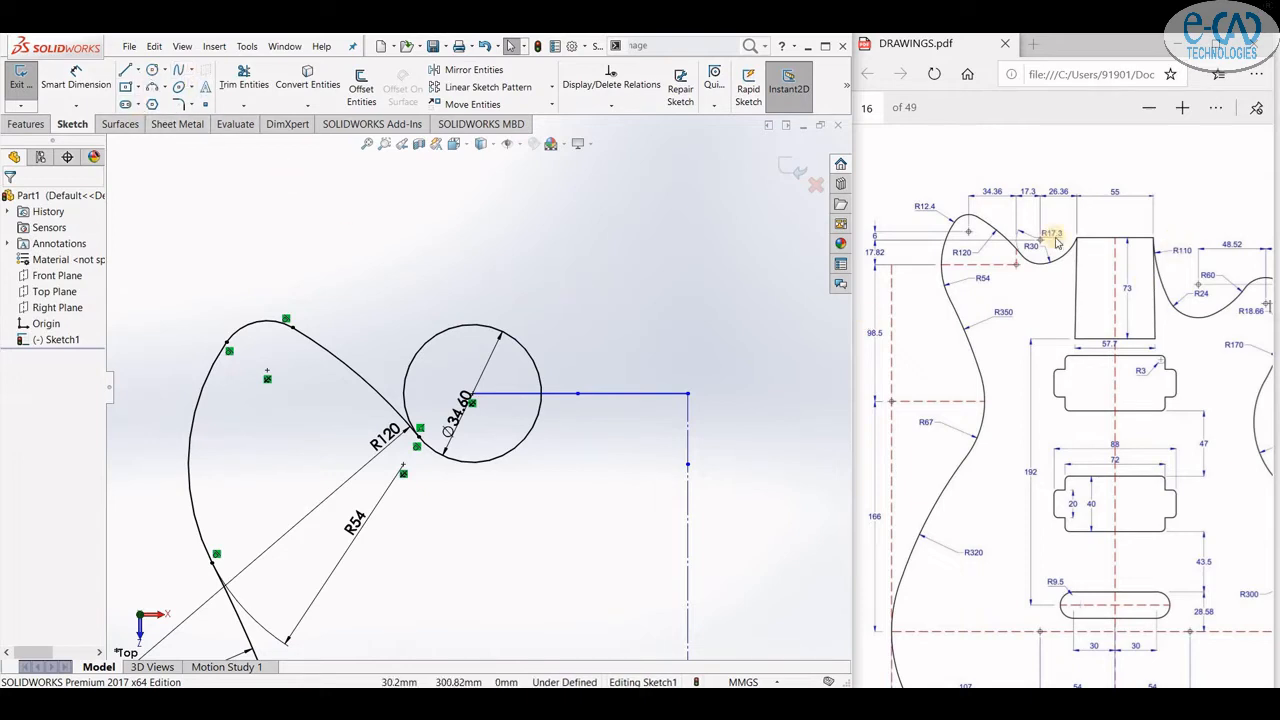
- Draw a three-point arc from the horizontal line curving down below the Ø34.60 circle
left_click(161, 91)
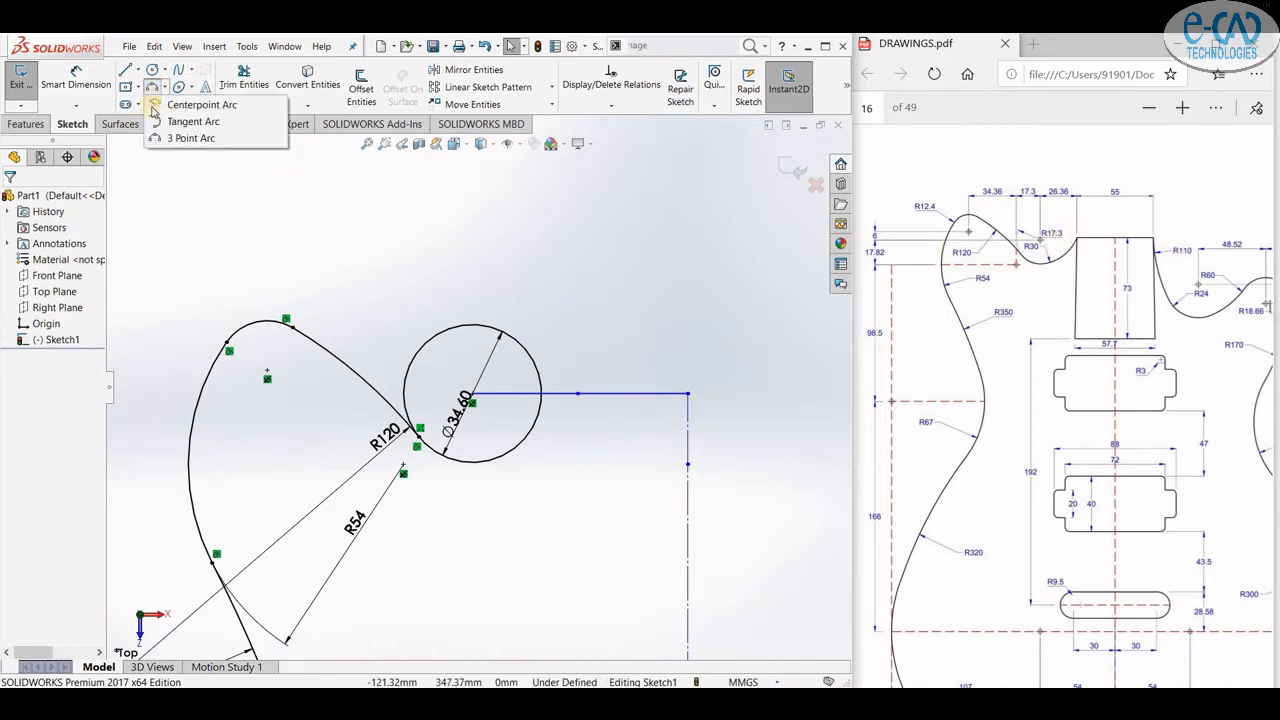
left_click(195, 138)
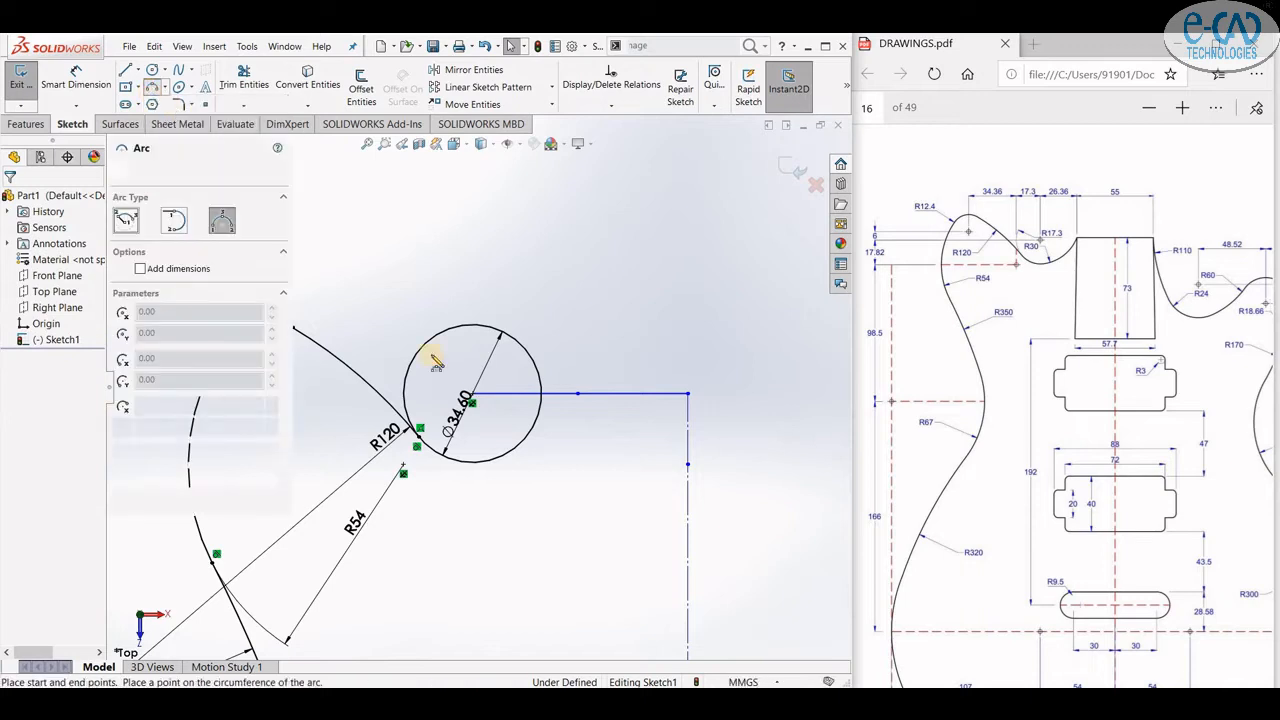
left_click(578, 393)
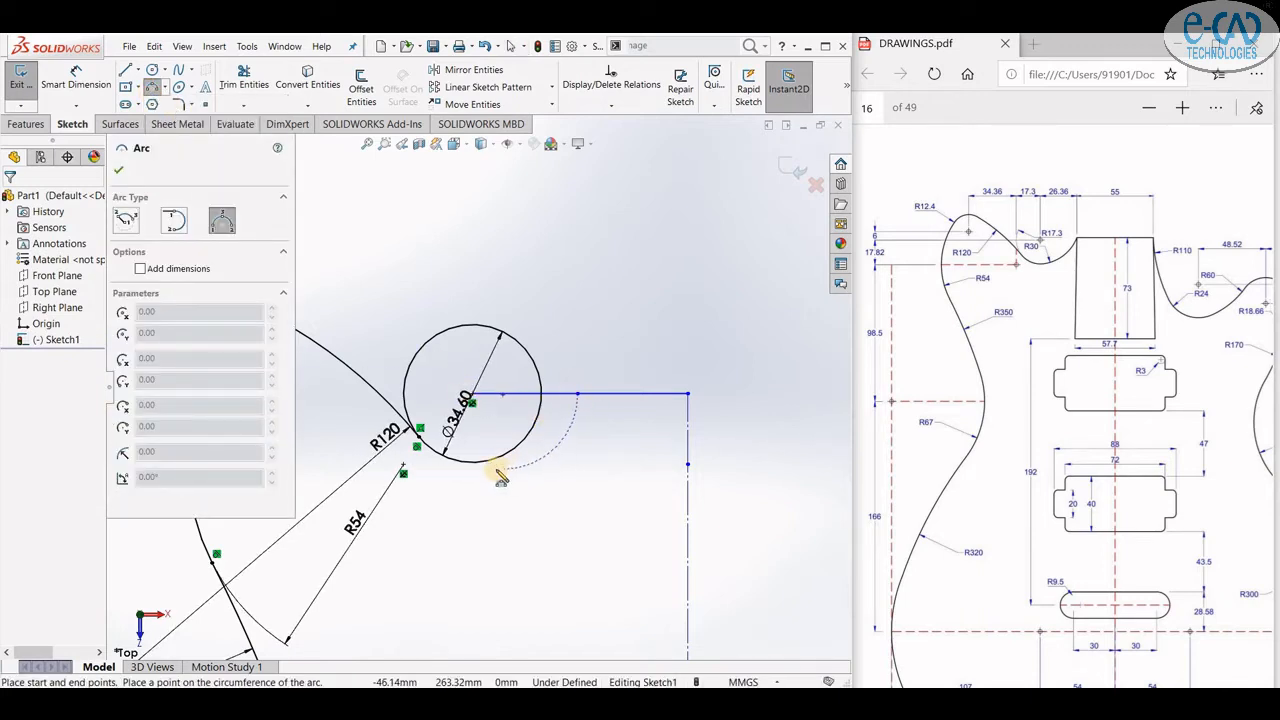
left_click(467, 482)
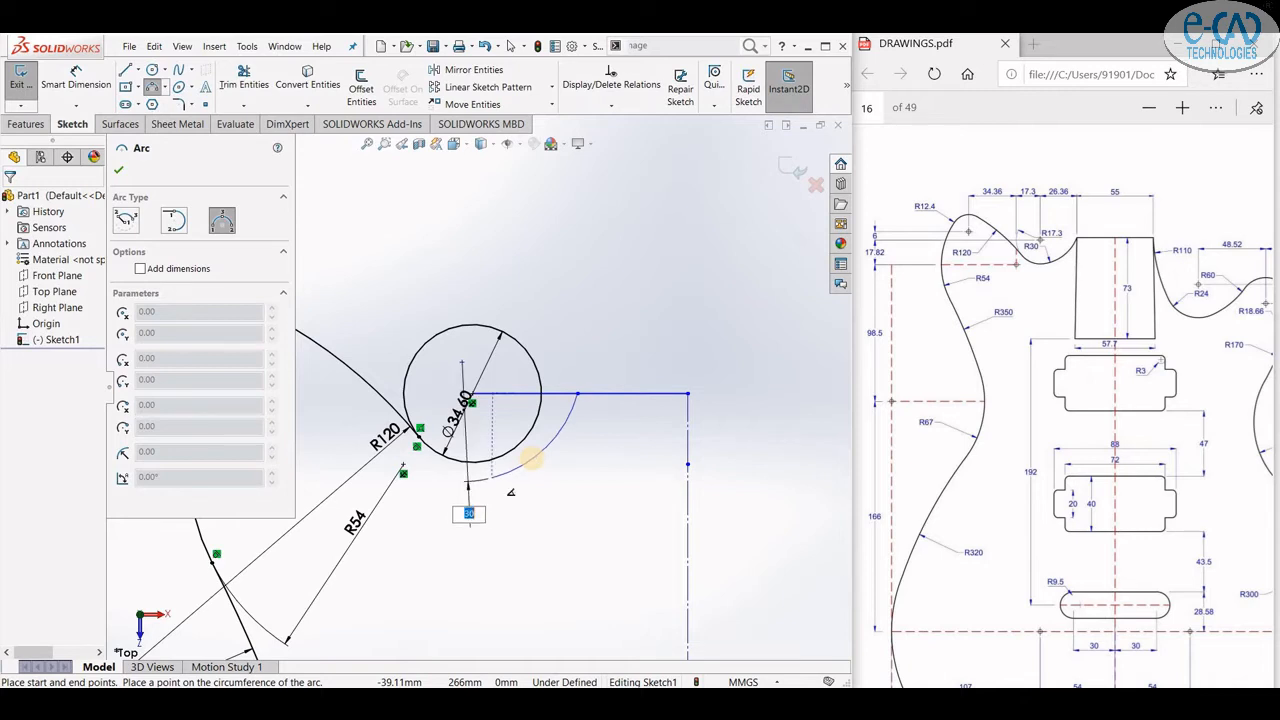
left_click(530, 458)
- Dimension the new arc's radius as R30
left_click(62, 88)
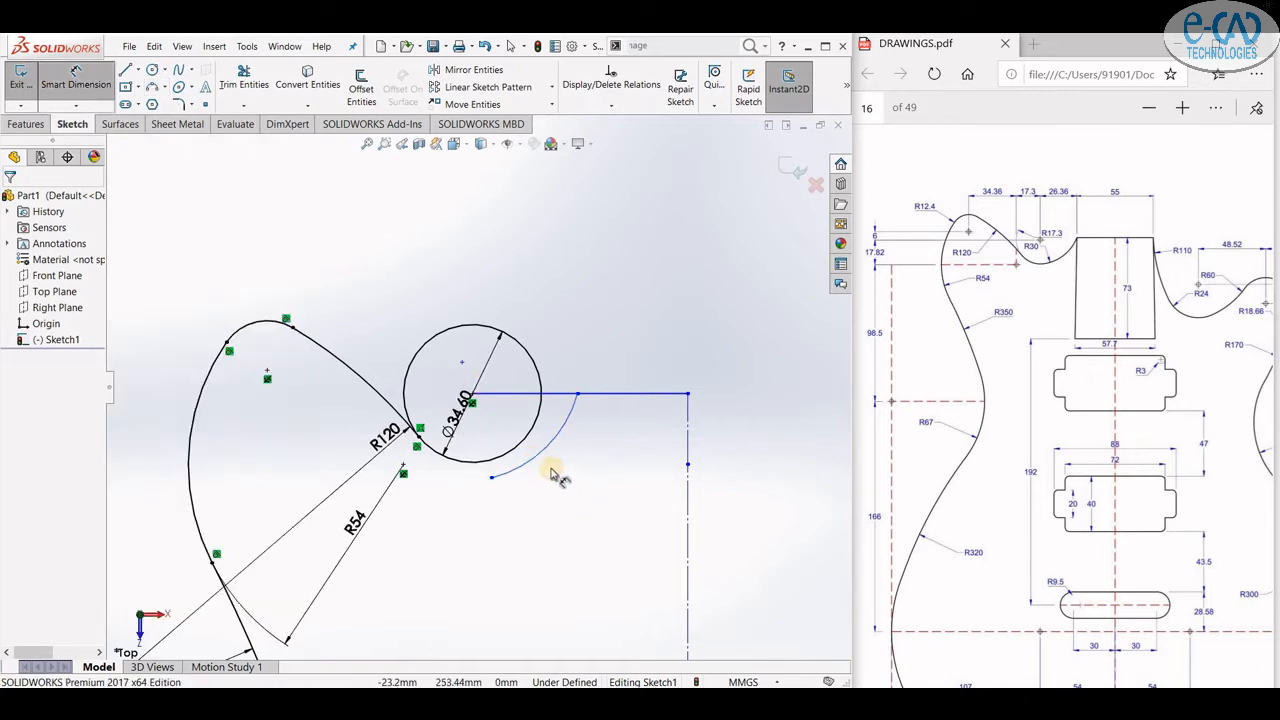
left_click(533, 458)
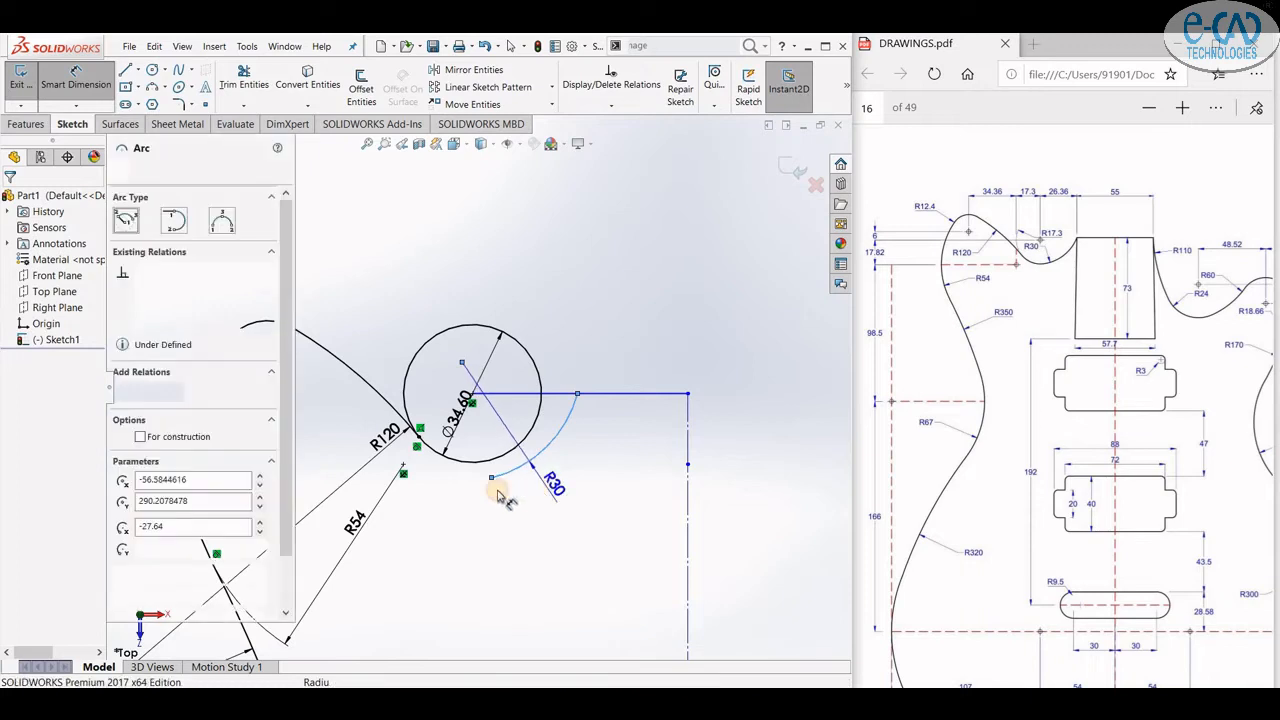
left_click(472, 440)
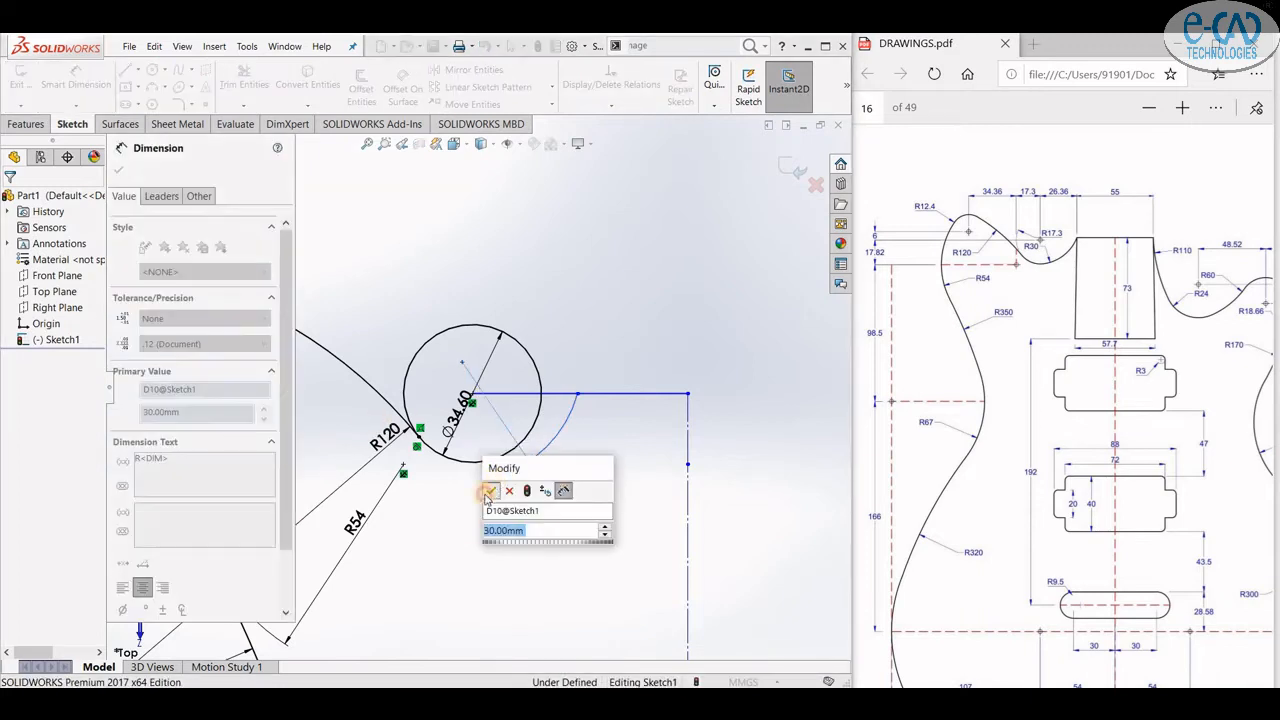
left_click(455, 541)
left_click(118, 170)
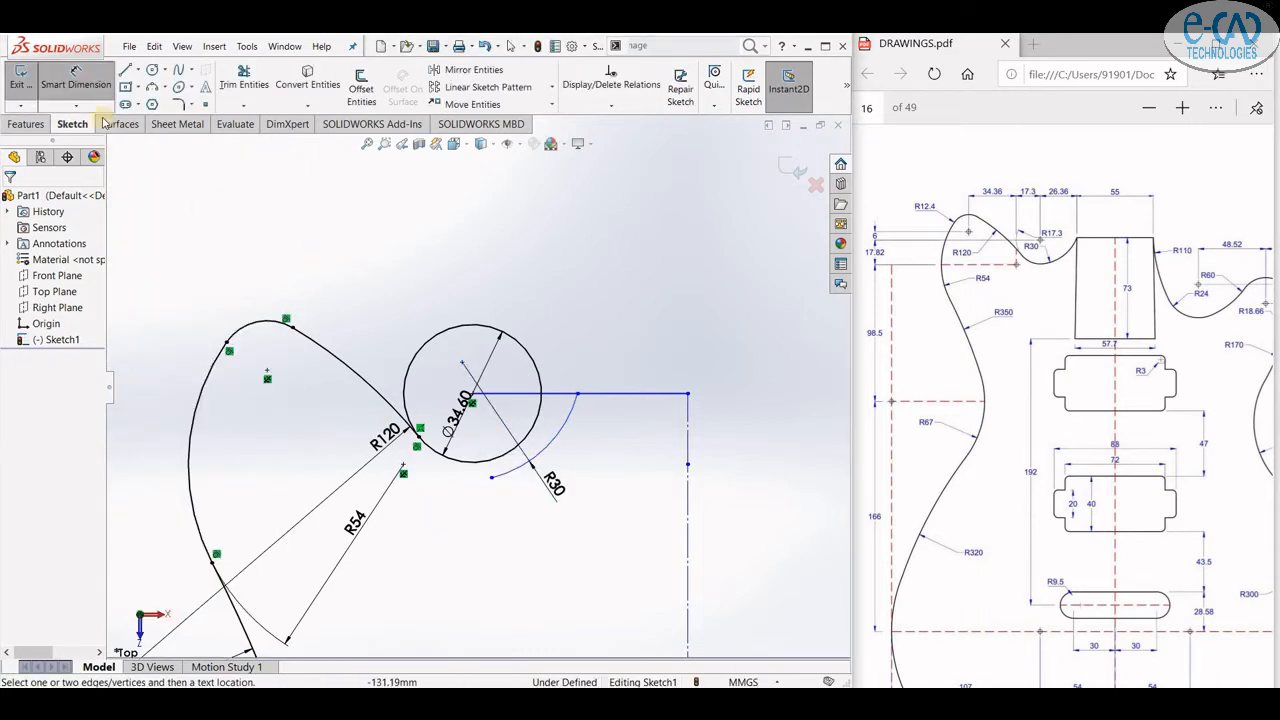
- Try to drag the R30 arc outward and undo the drag
left_click(86, 95)
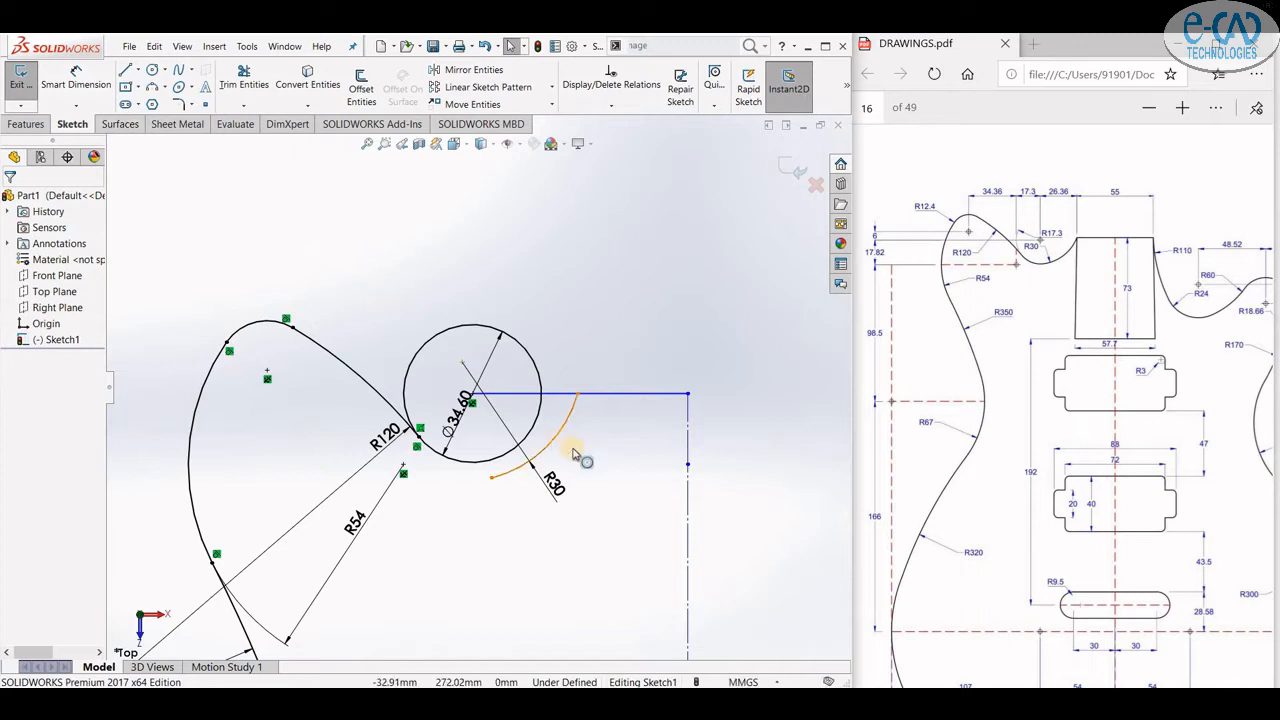
scroll(585, 445, "down", 1)
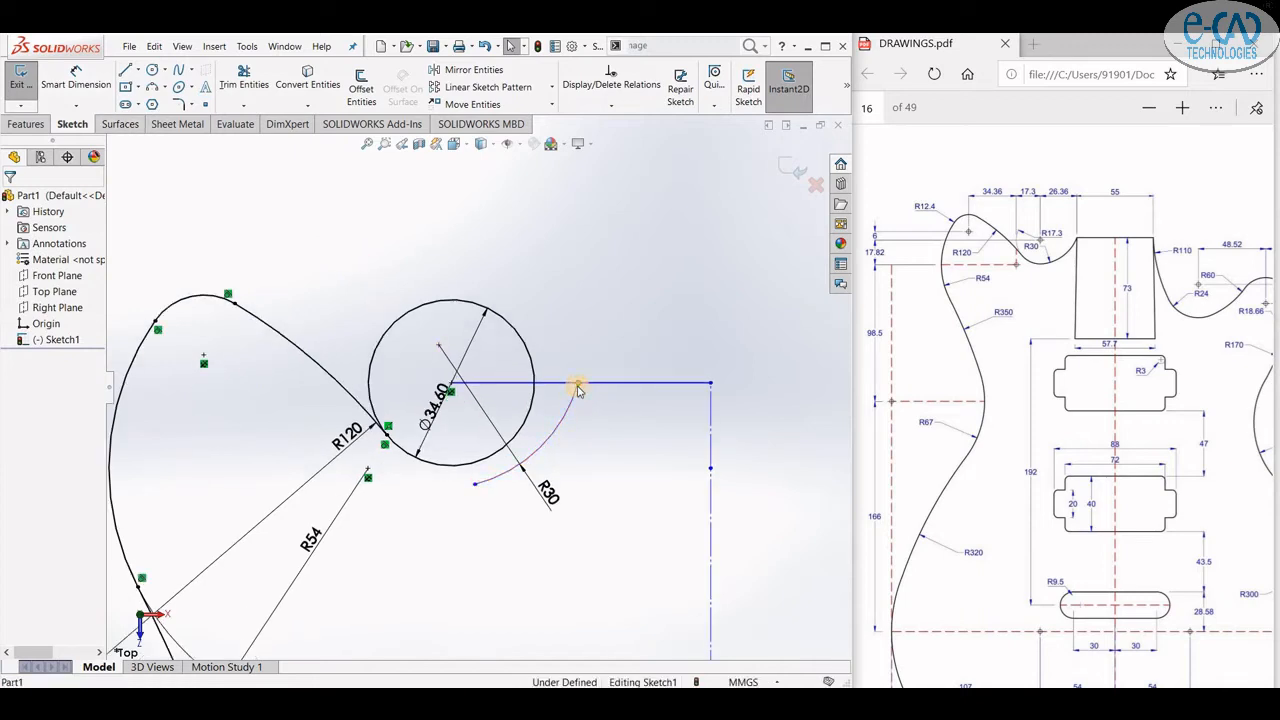
left_click(577, 384)
left_click(577, 418)
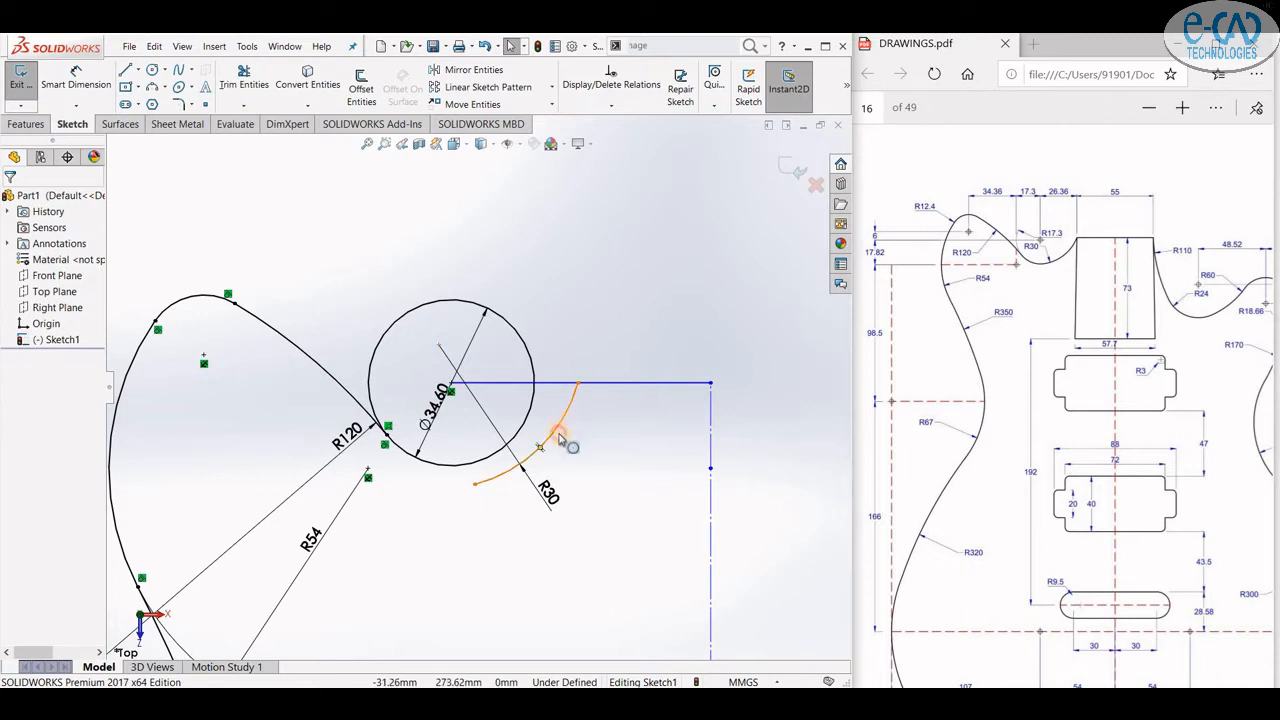
left_click_drag(545, 446, 632, 470)
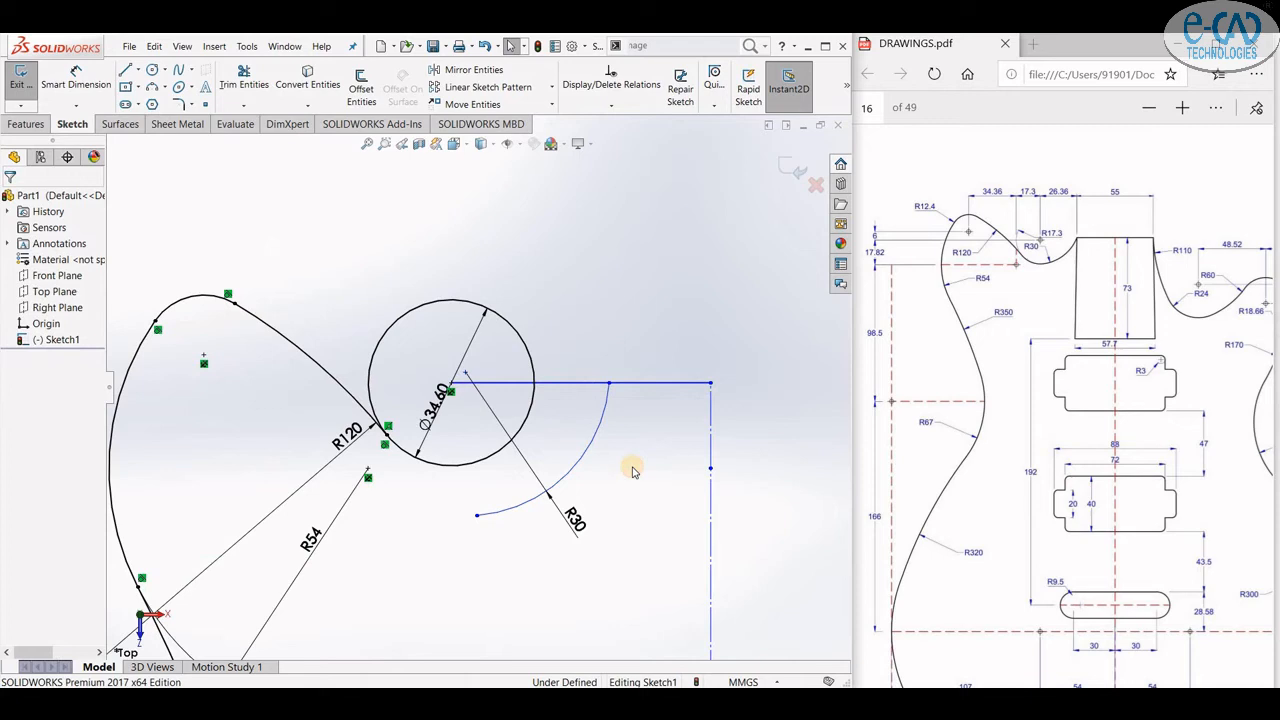
key("ctrl+z")
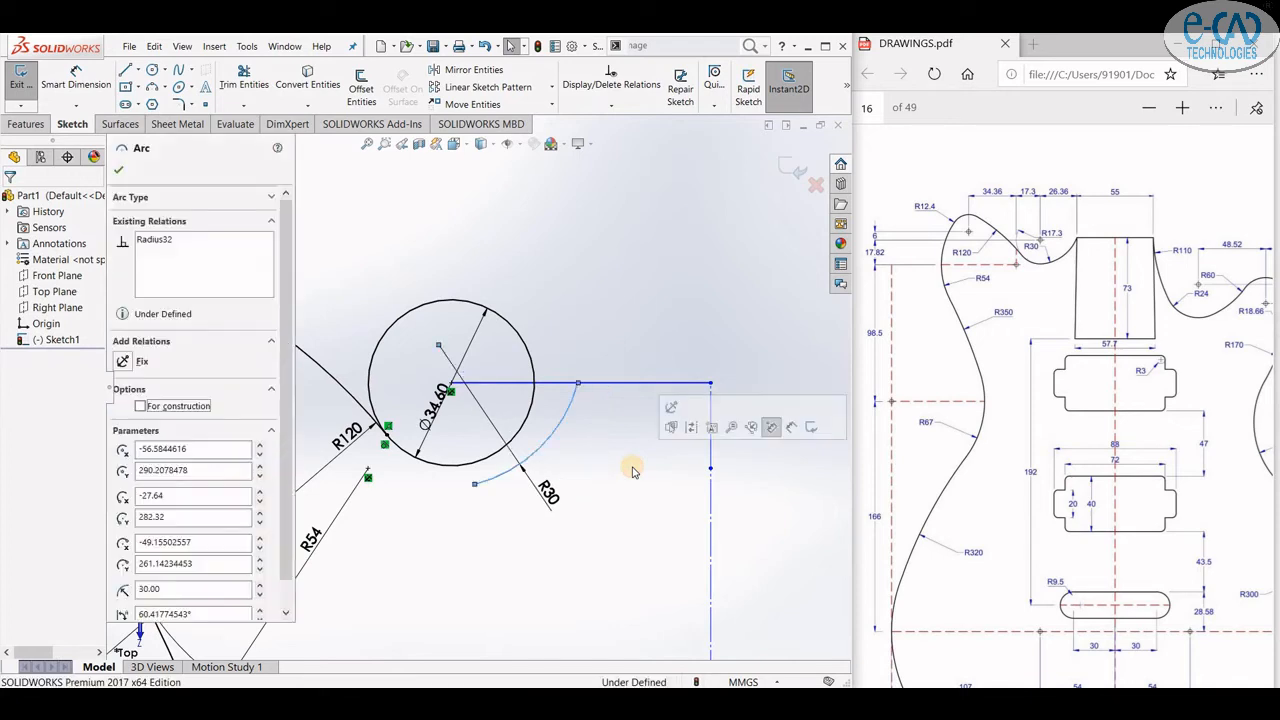
- Try to make the R30 arc tangent to the Ø34.60 circle, then undo the tangent relation
left_click_drag(497, 508, 512, 428)
left_click(554, 389)
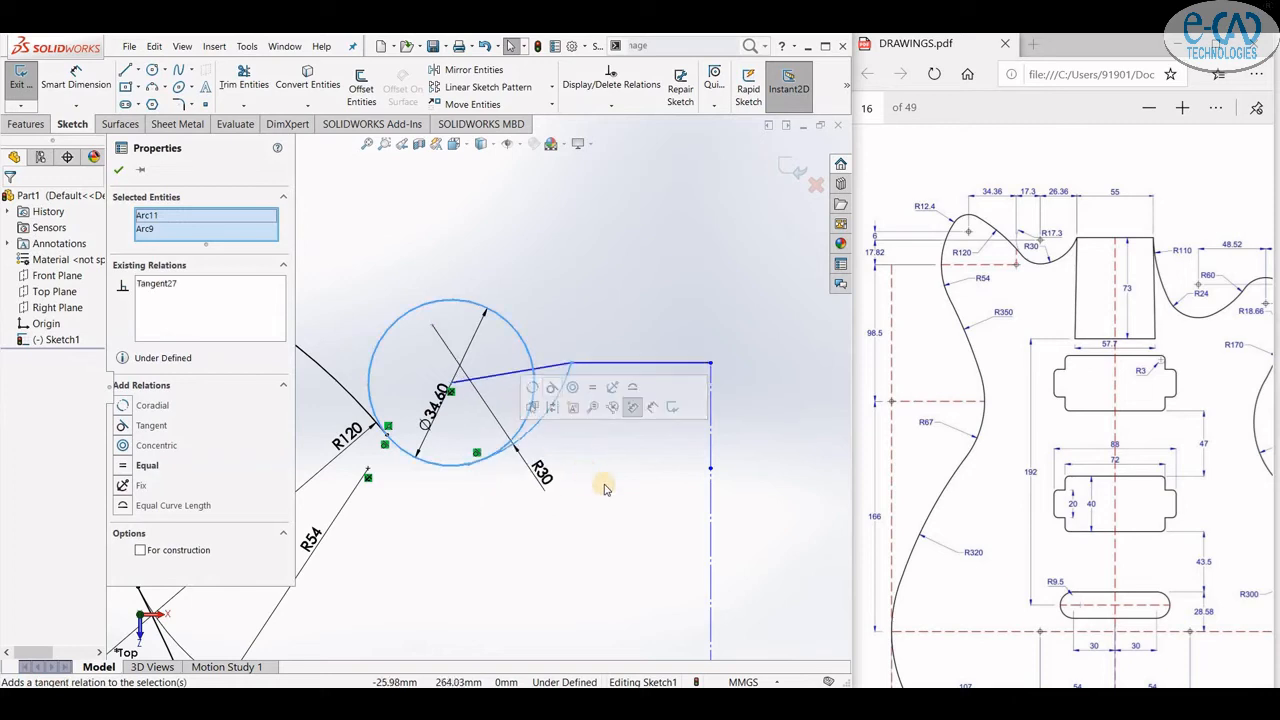
left_click(606, 519)
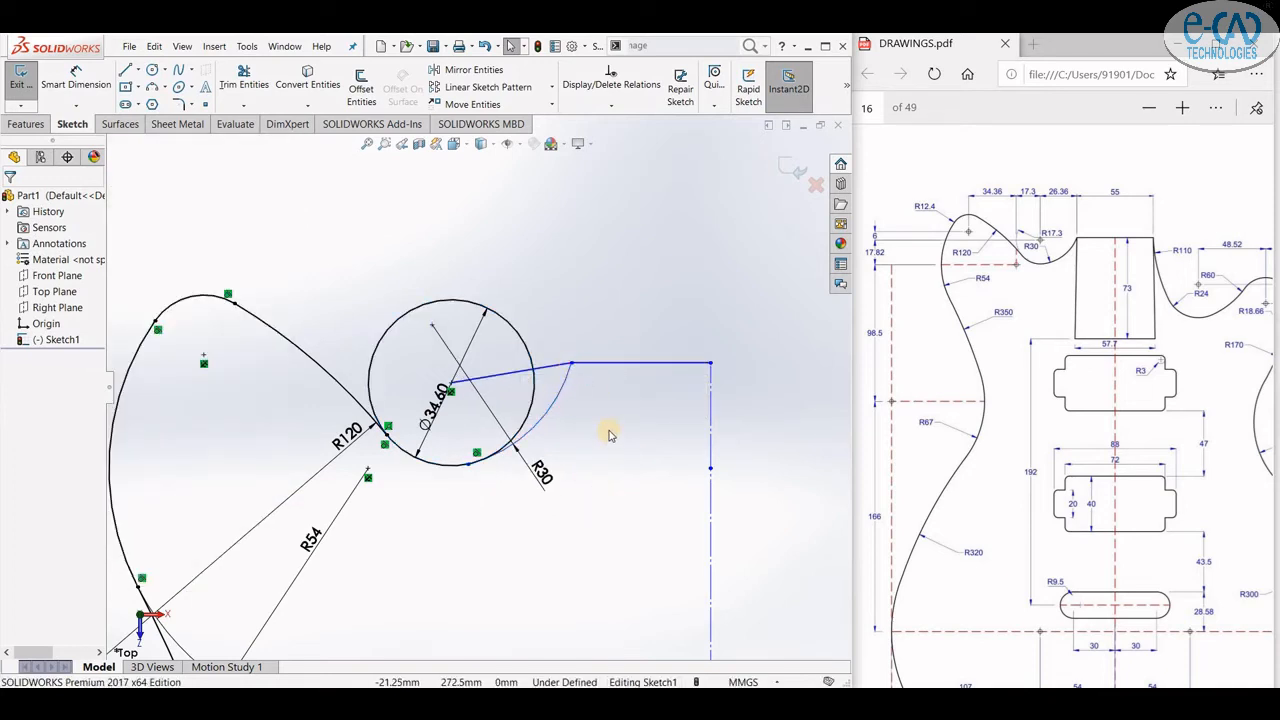
key("ctrl+z")
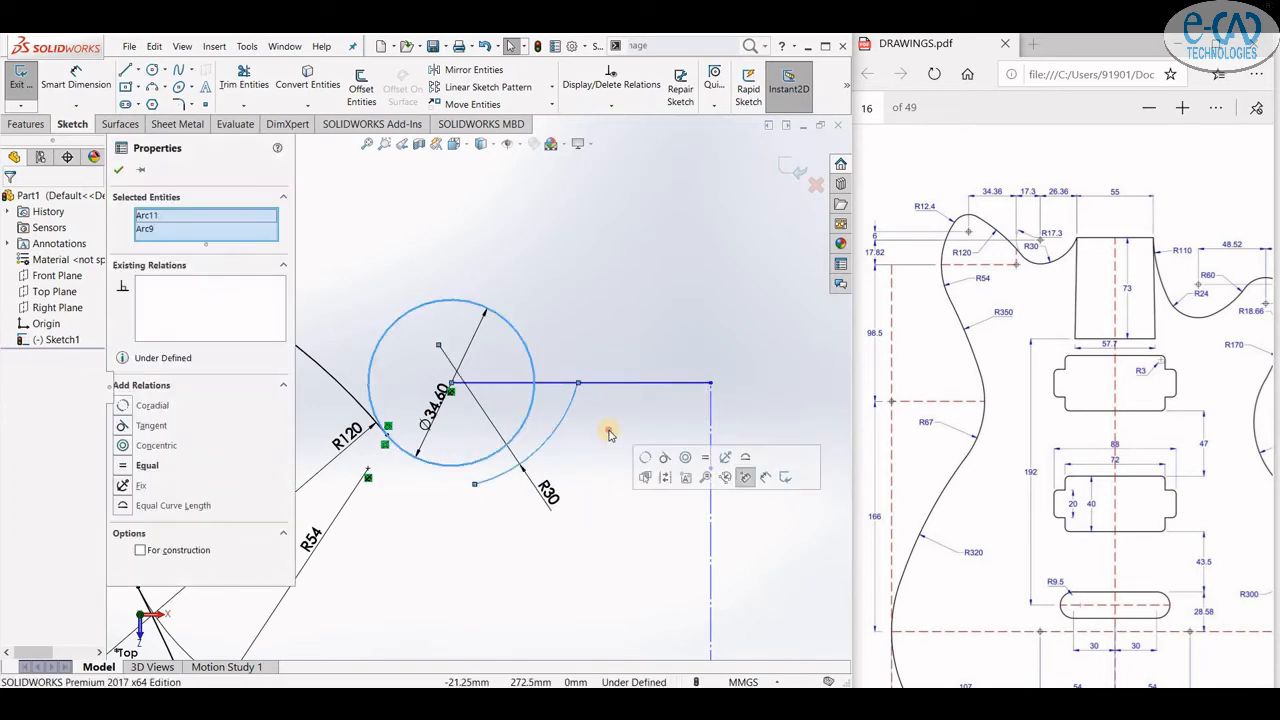
key("Escape")
- Dimension the top horizontal line's length as 27.50 mm
left_click(92, 86)
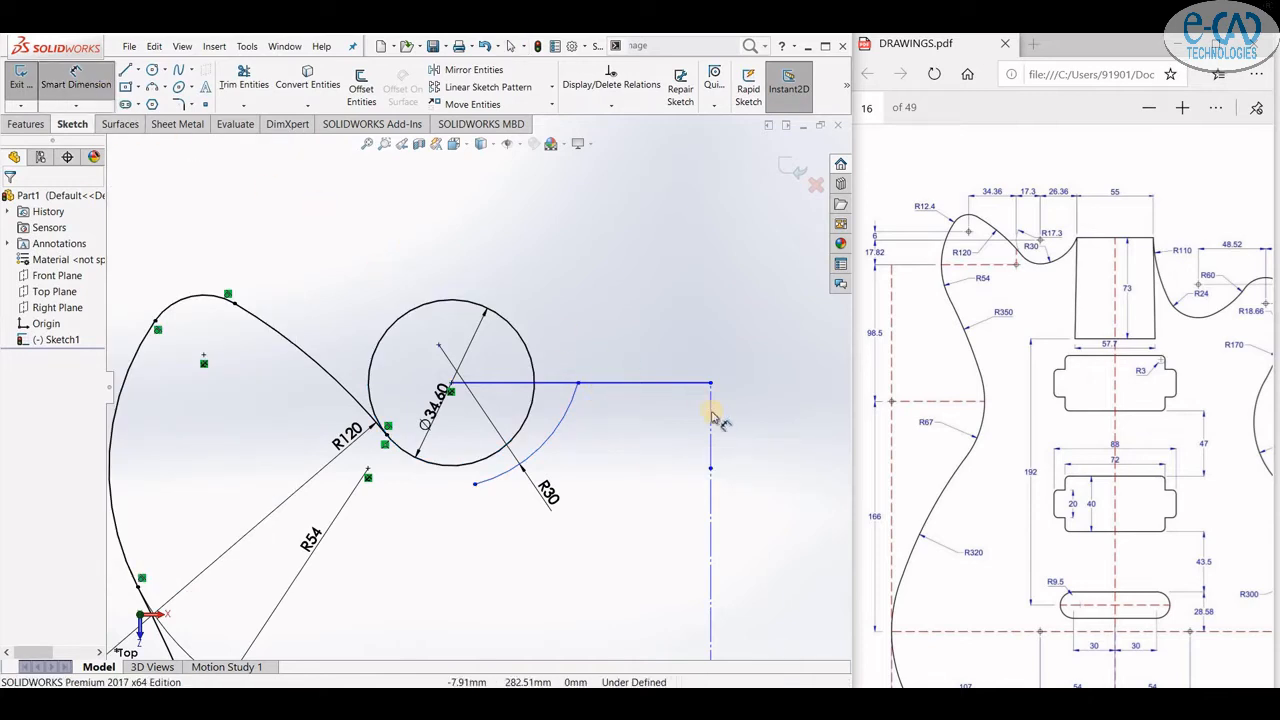
left_click(634, 362)
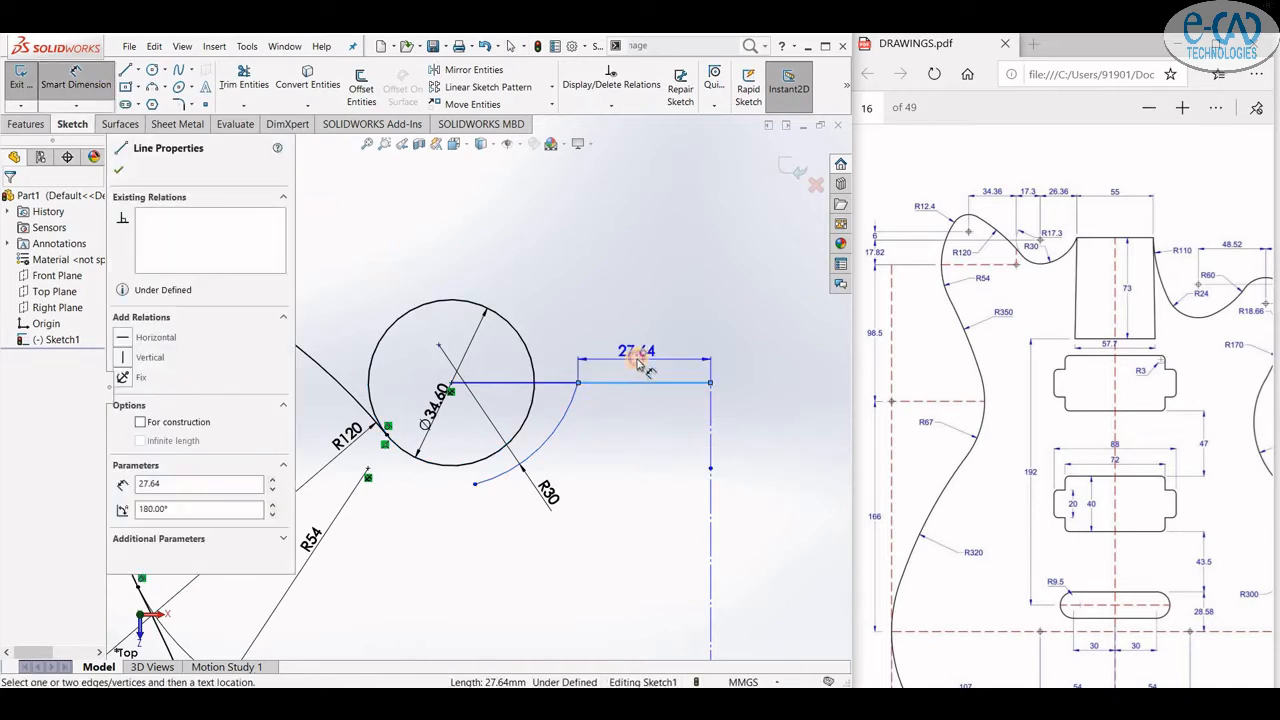
left_click(645, 362)
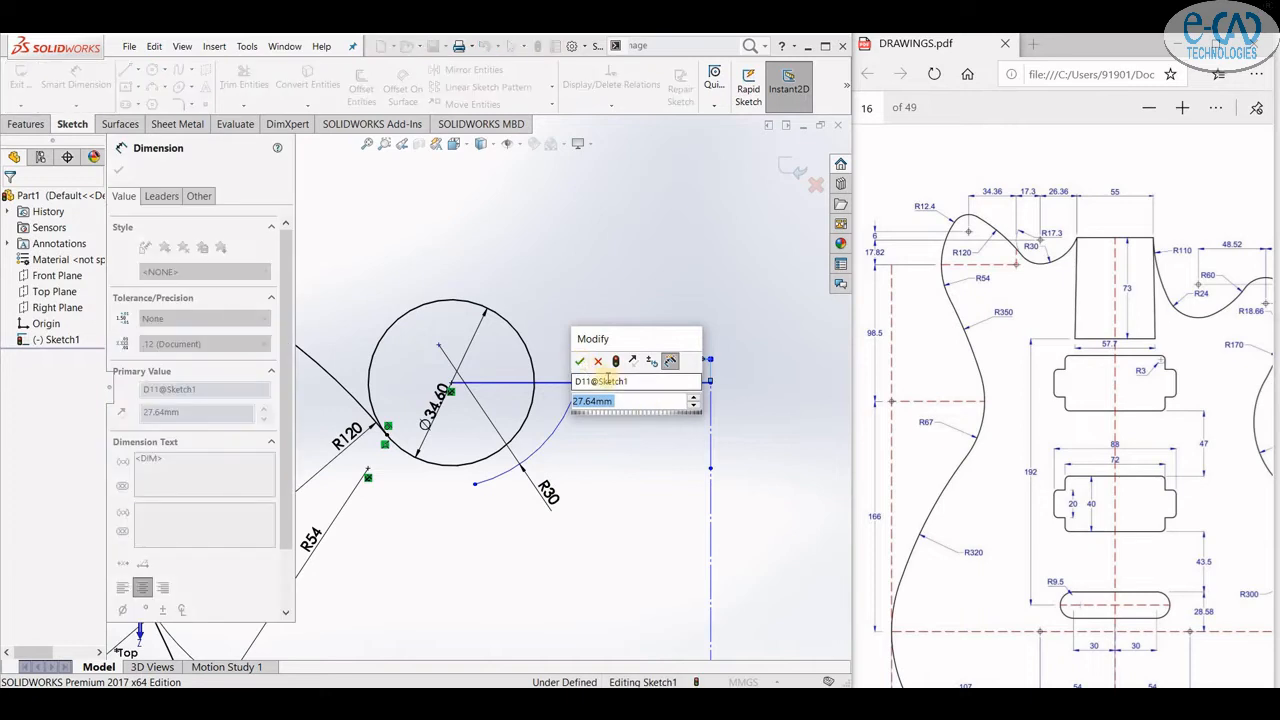
type("27.5")
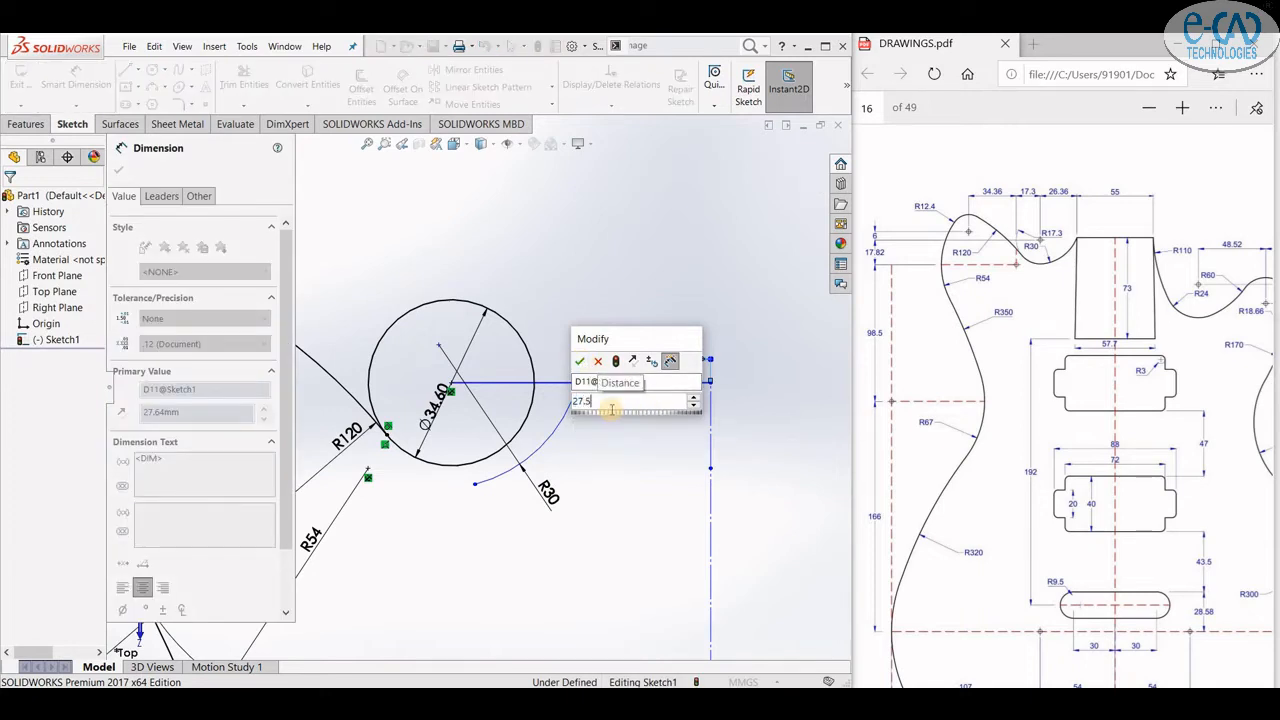
key("Return")
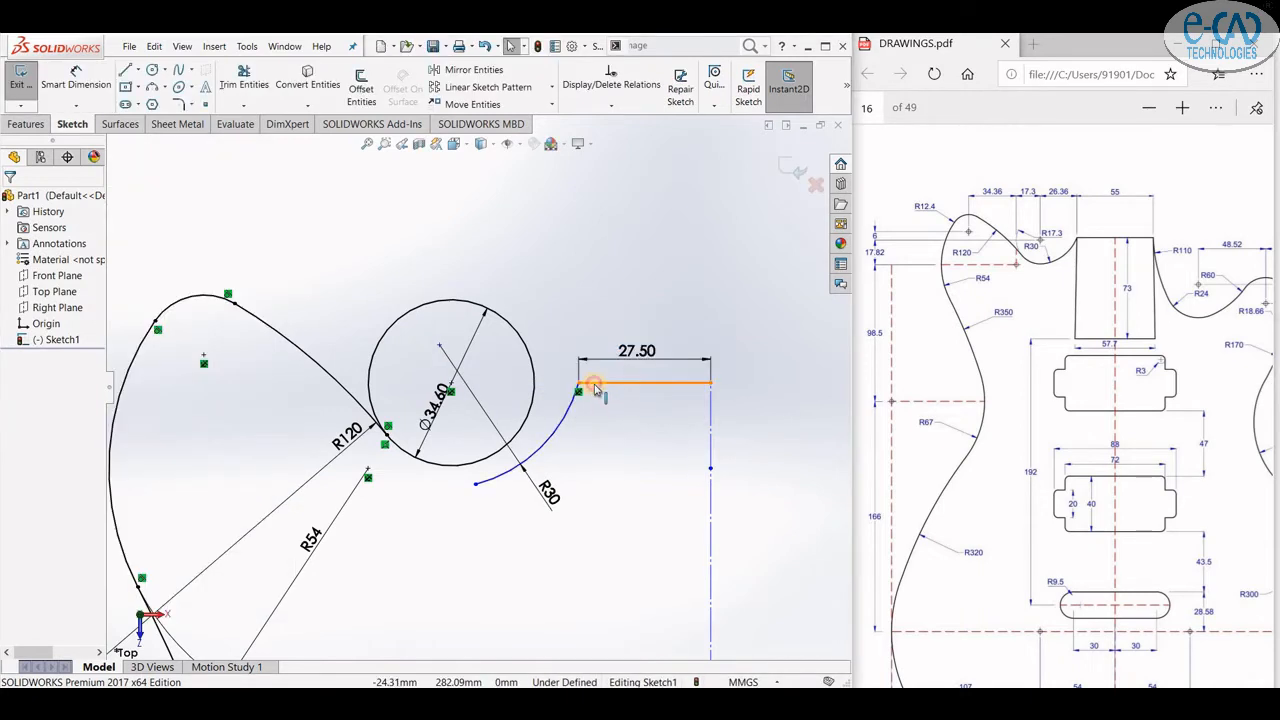
- Make the R30 arc tangent to the Ø34.60 circle so it meets the circle's lower side
left_click(590, 382)
left_click(611, 444)
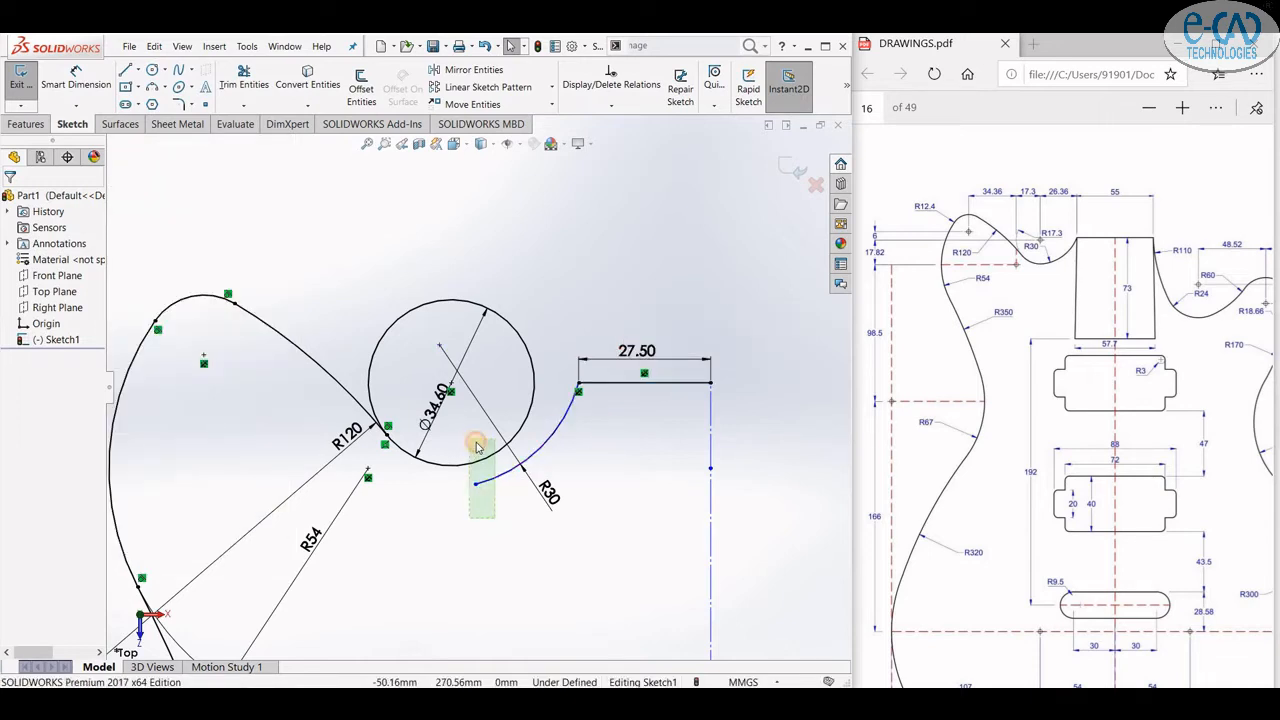
left_click(530, 411, "ctrl")
left_click(594, 371)
left_click(593, 435)
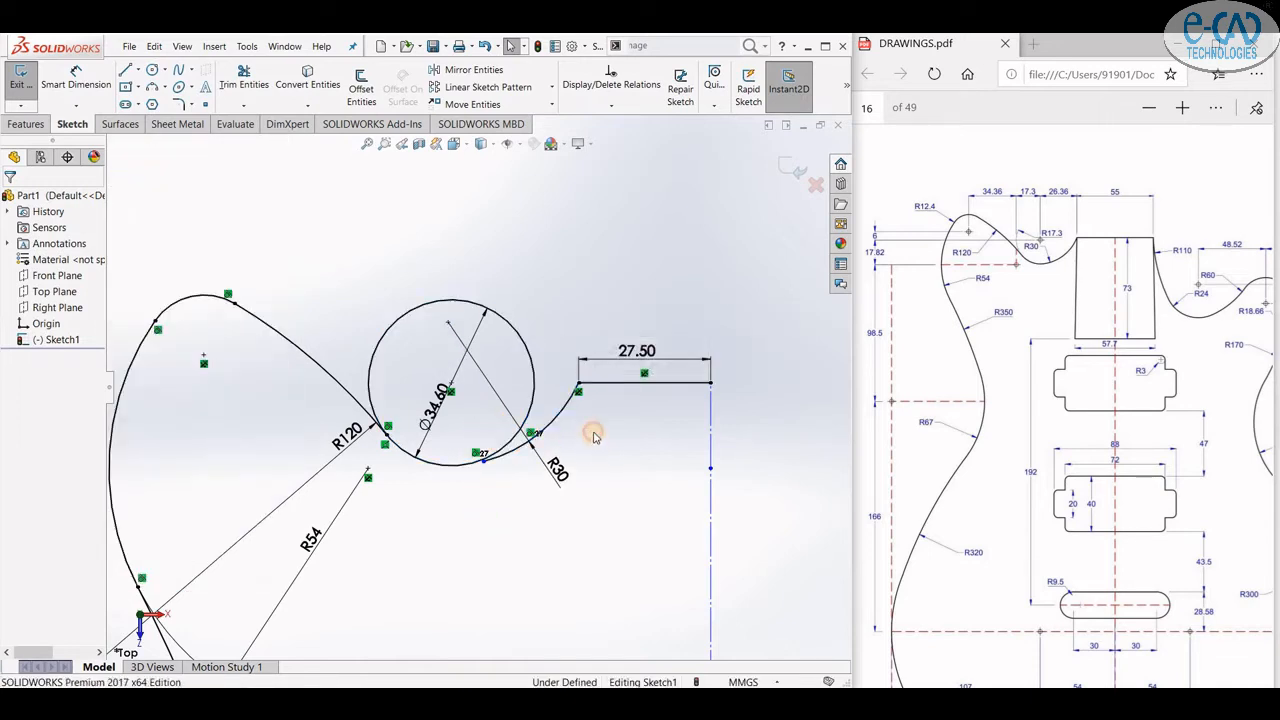
- Trim away the unused upper portion of the Ø34.60 circle with Trim Entities
left_click(242, 106)
left_click(268, 117)
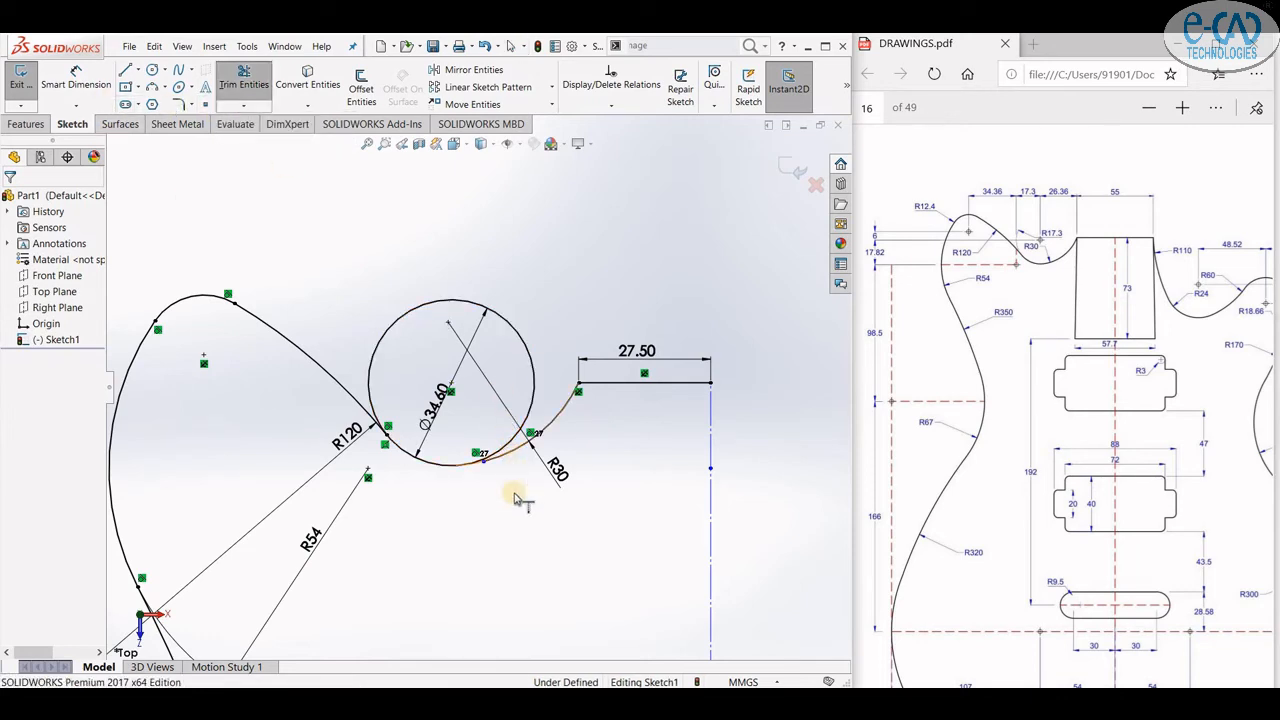
left_click_drag(515, 498, 455, 378)
left_click(240, 76)
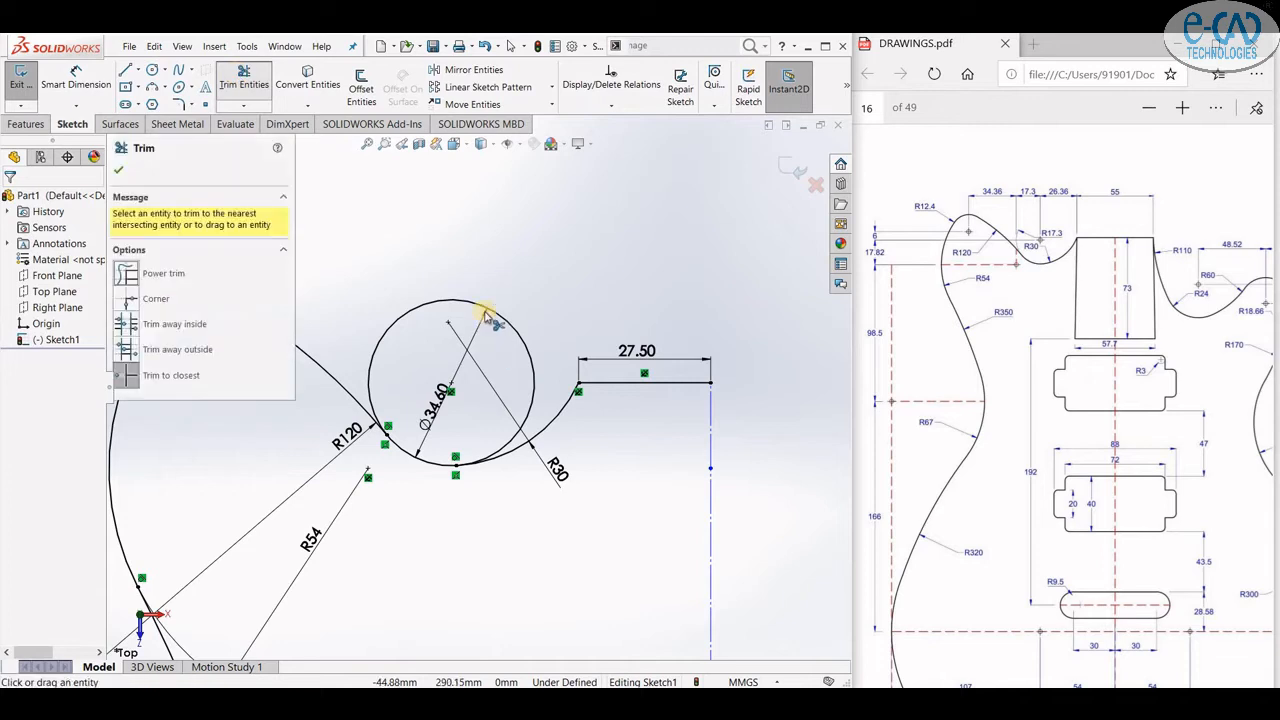
left_click(488, 308)
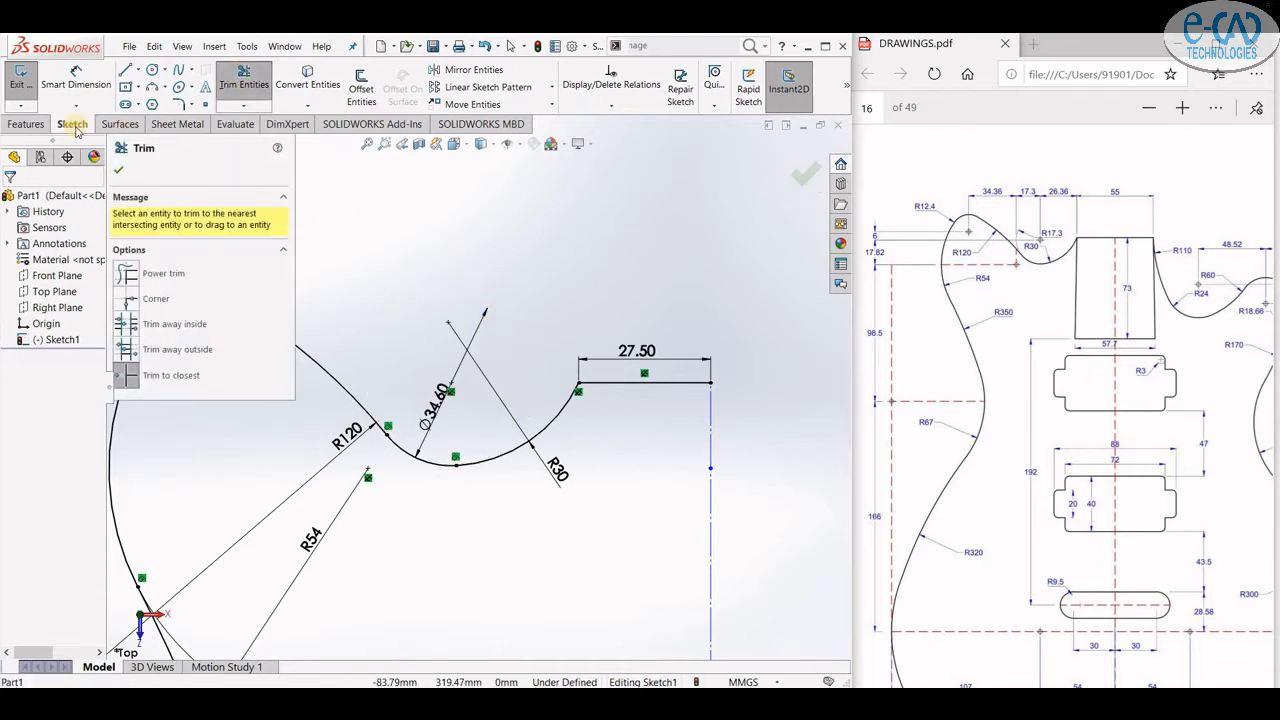
key("Escape")
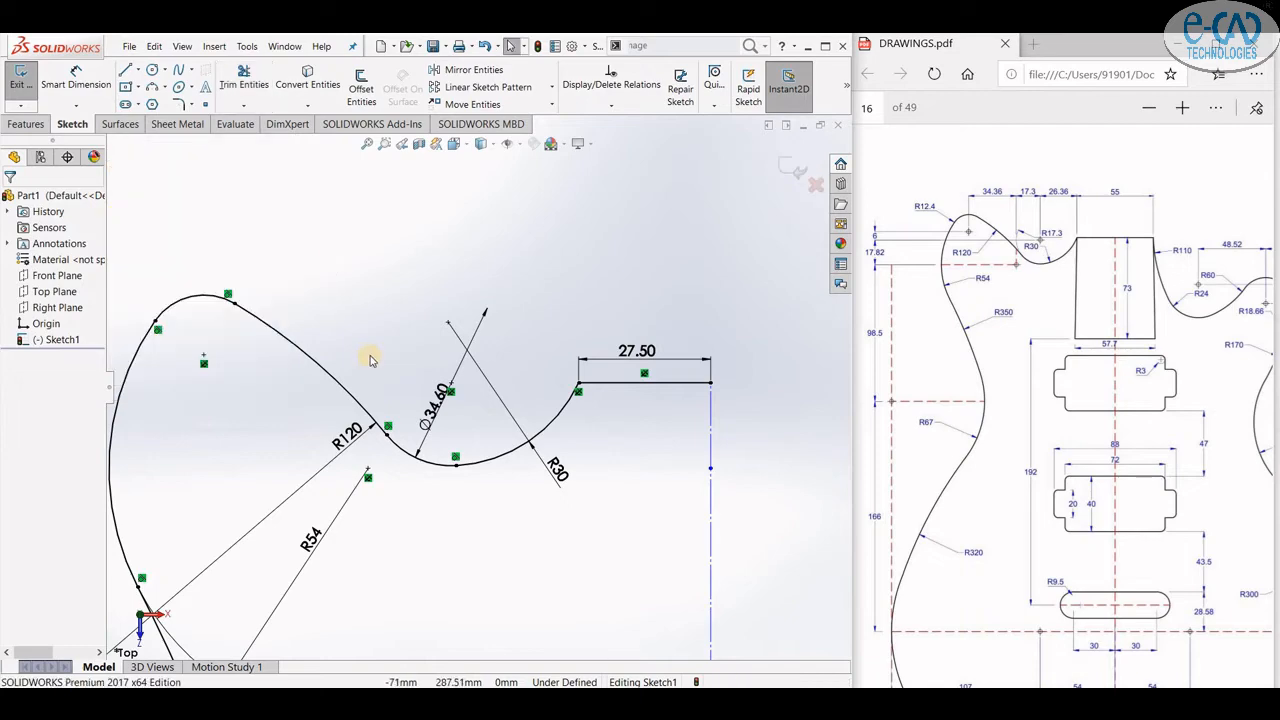
- Move the R54 dimension label to a clearer spot beside the curve
scroll(369, 360, "up", 10)
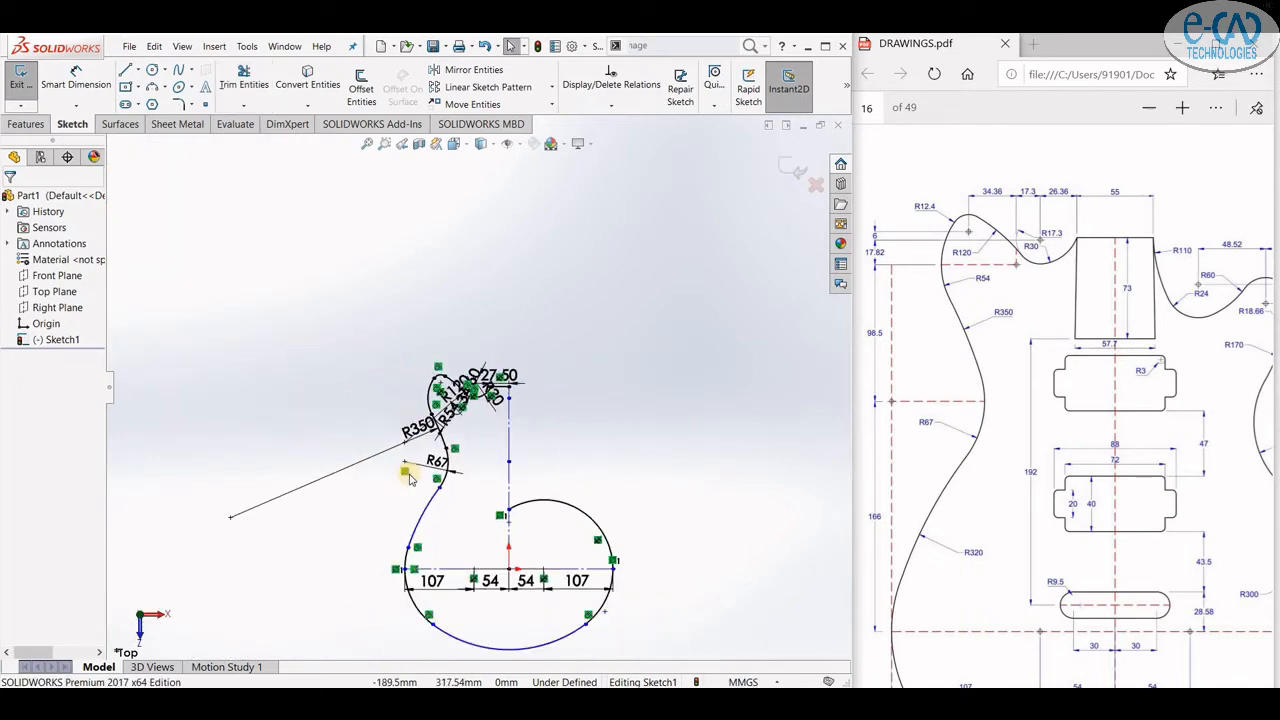
scroll(450, 575, "down", 3)
scroll(495, 311, "down", 2)
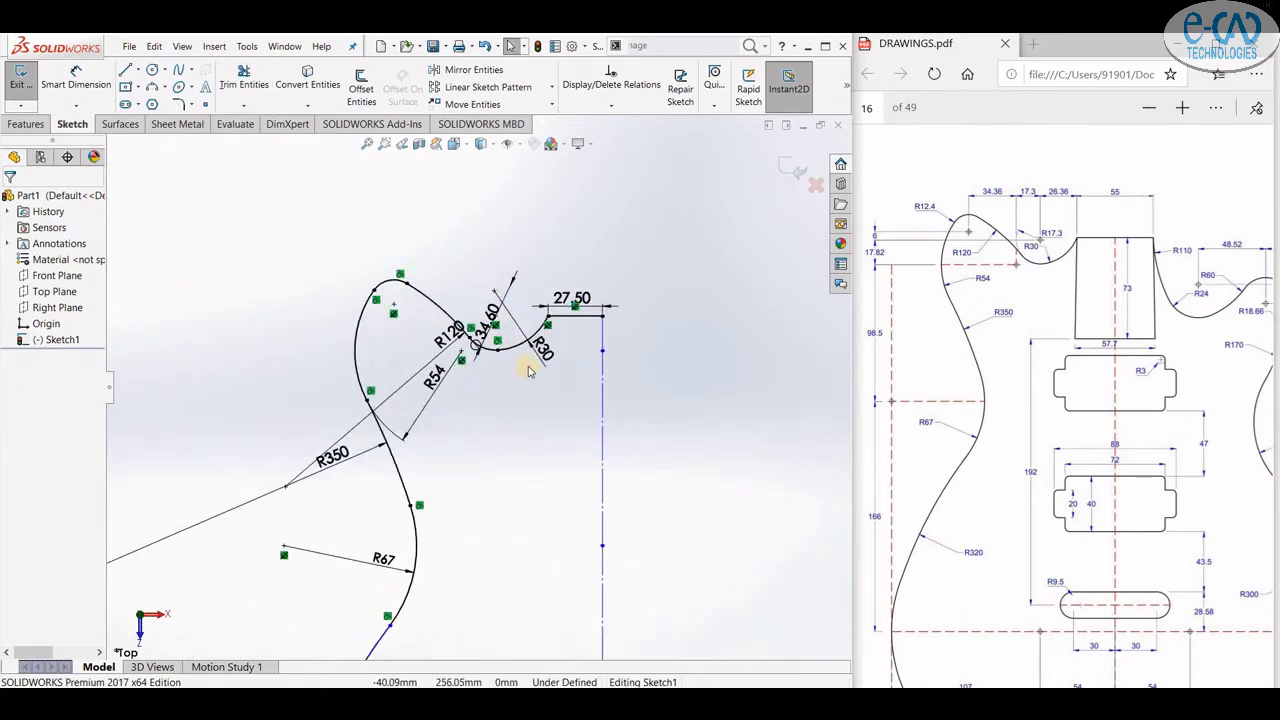
scroll(516, 425, "down", 2)
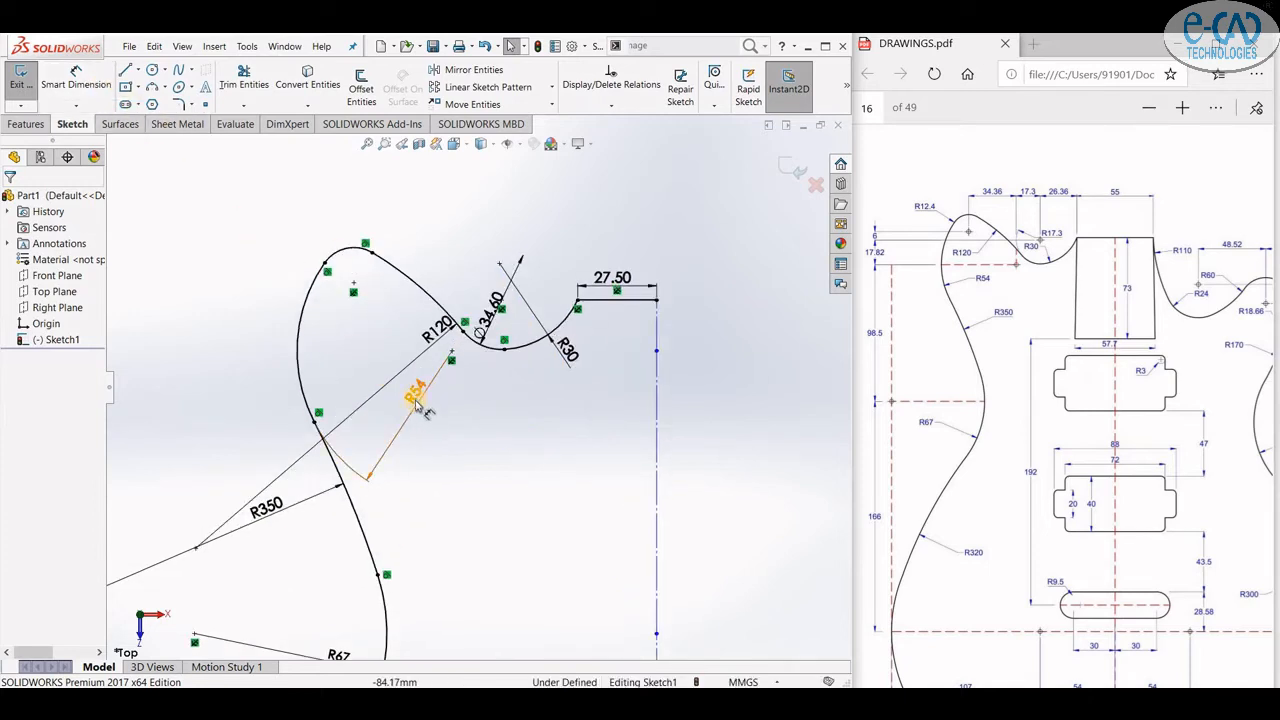
left_click_drag(417, 397, 390, 377)
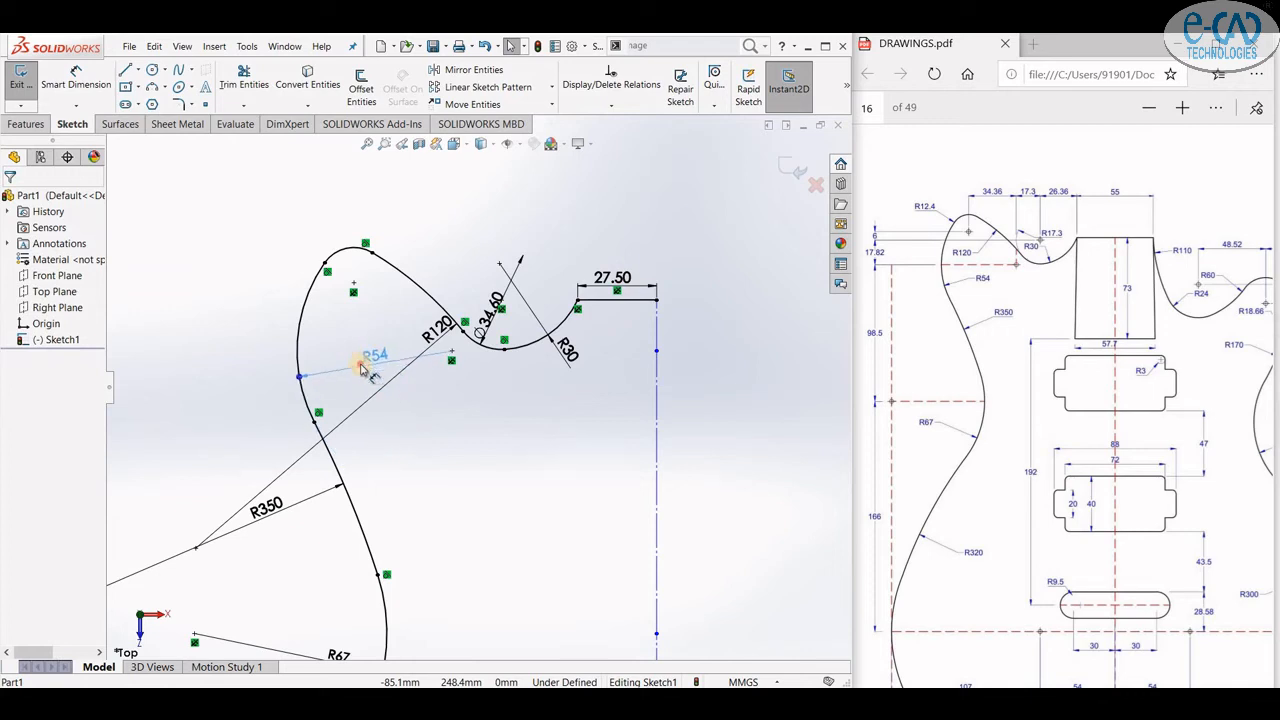
left_click(436, 412)
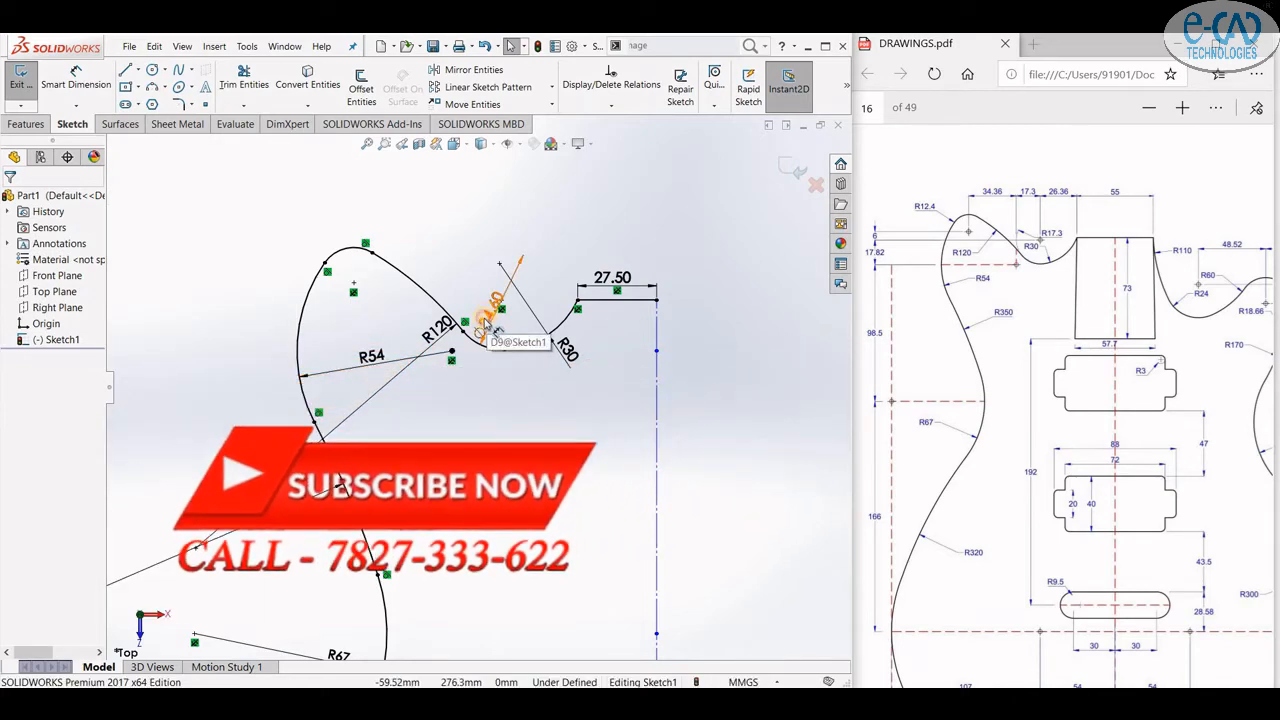
left_click(483, 330)
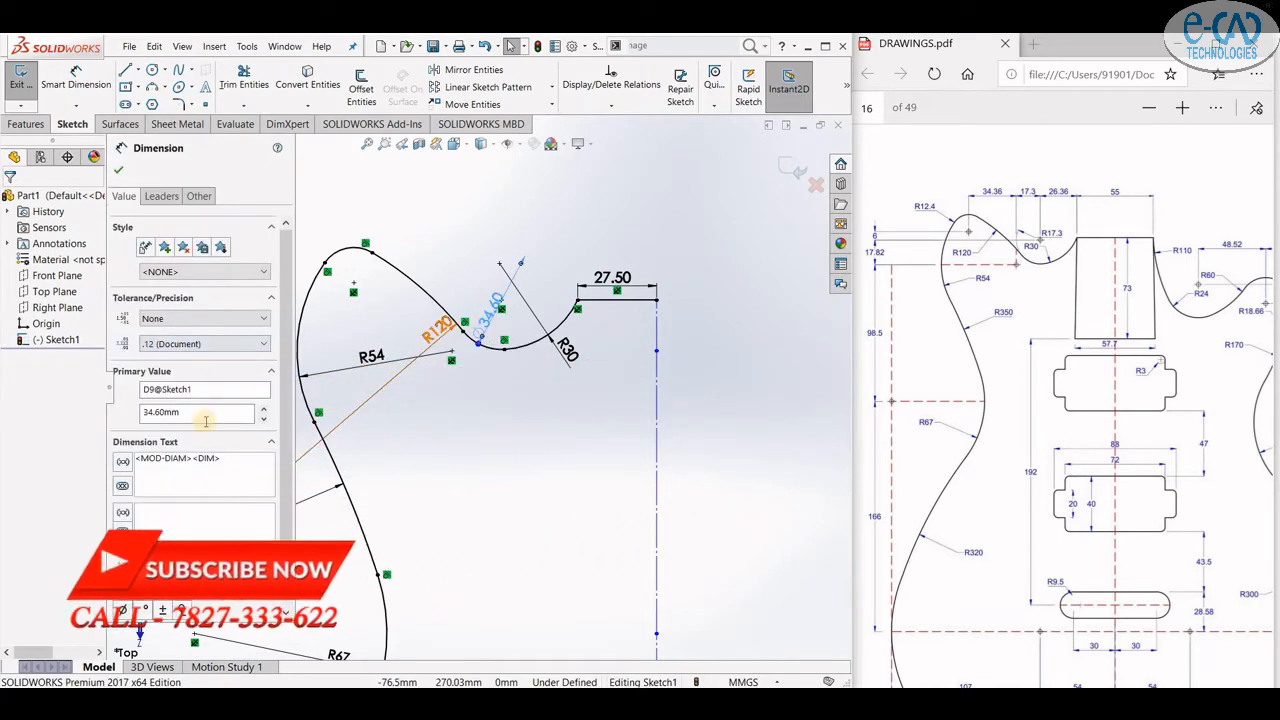
left_click(150, 299)
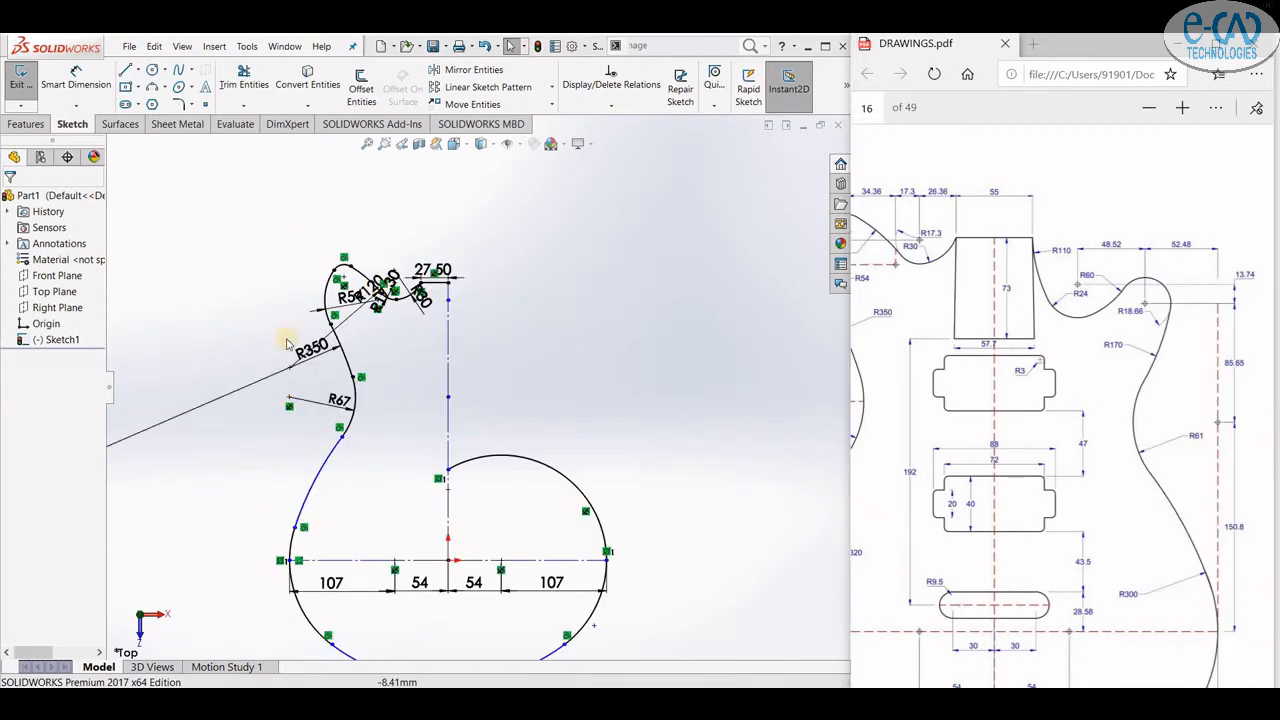
- Draw a vertical line up from the right end of the lower body circle, then a short horizontal line leftwards
left_click(125, 70)
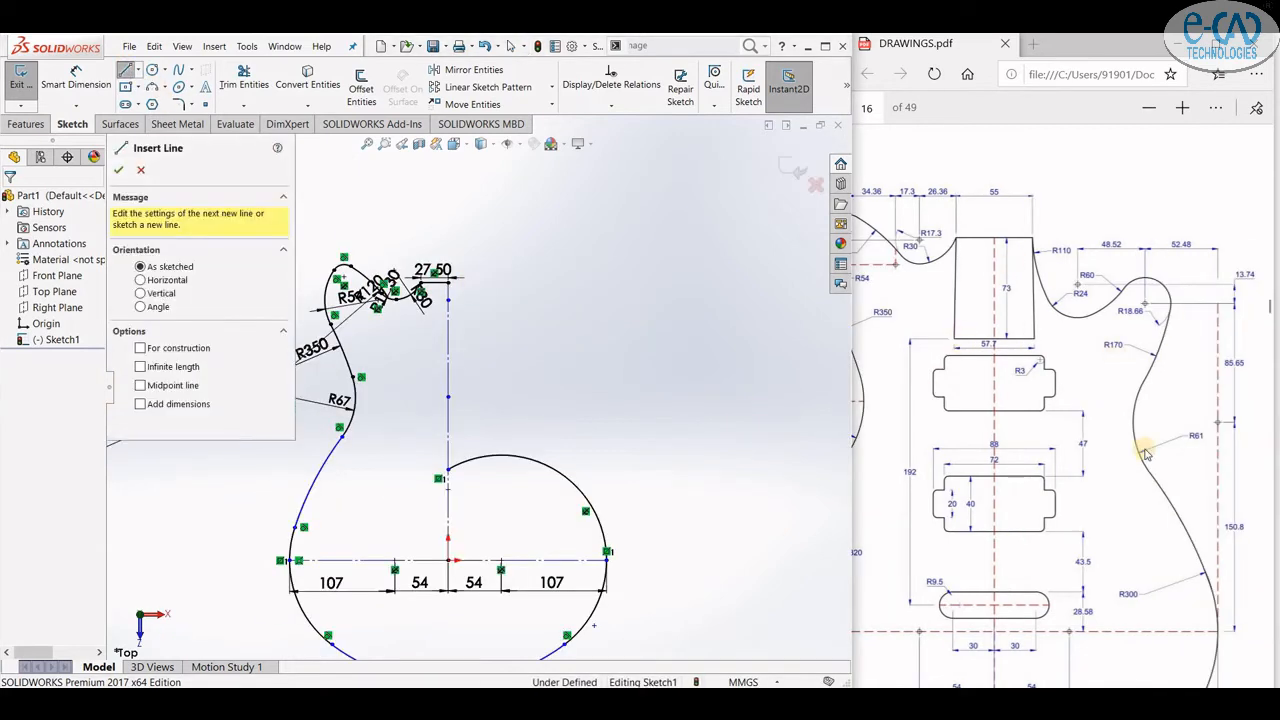
left_click(606, 553)
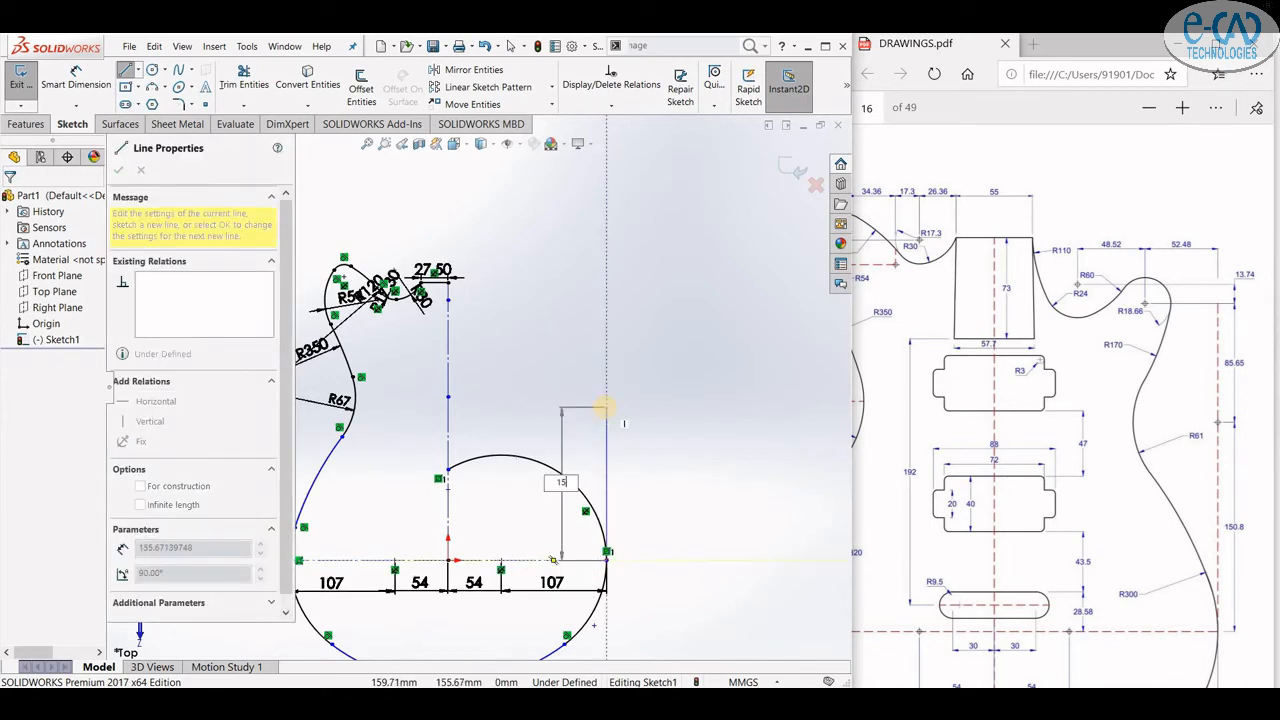
left_click(607, 413)
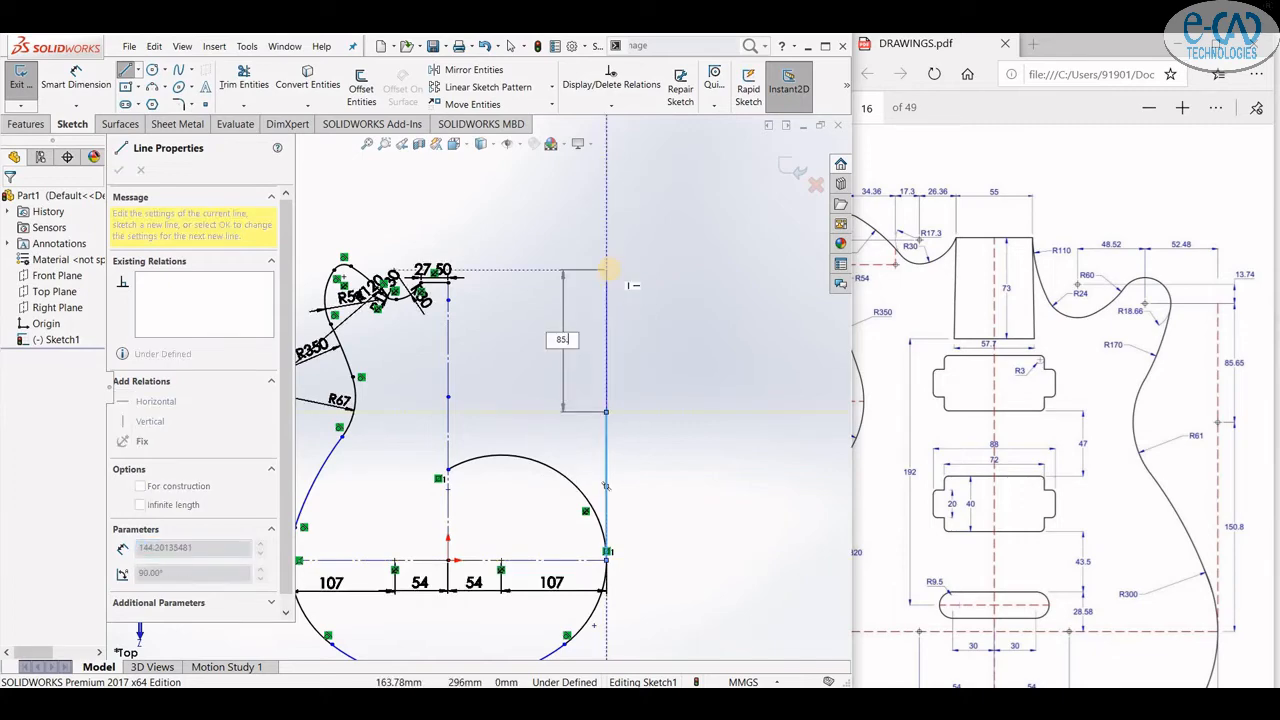
left_click(606, 327)
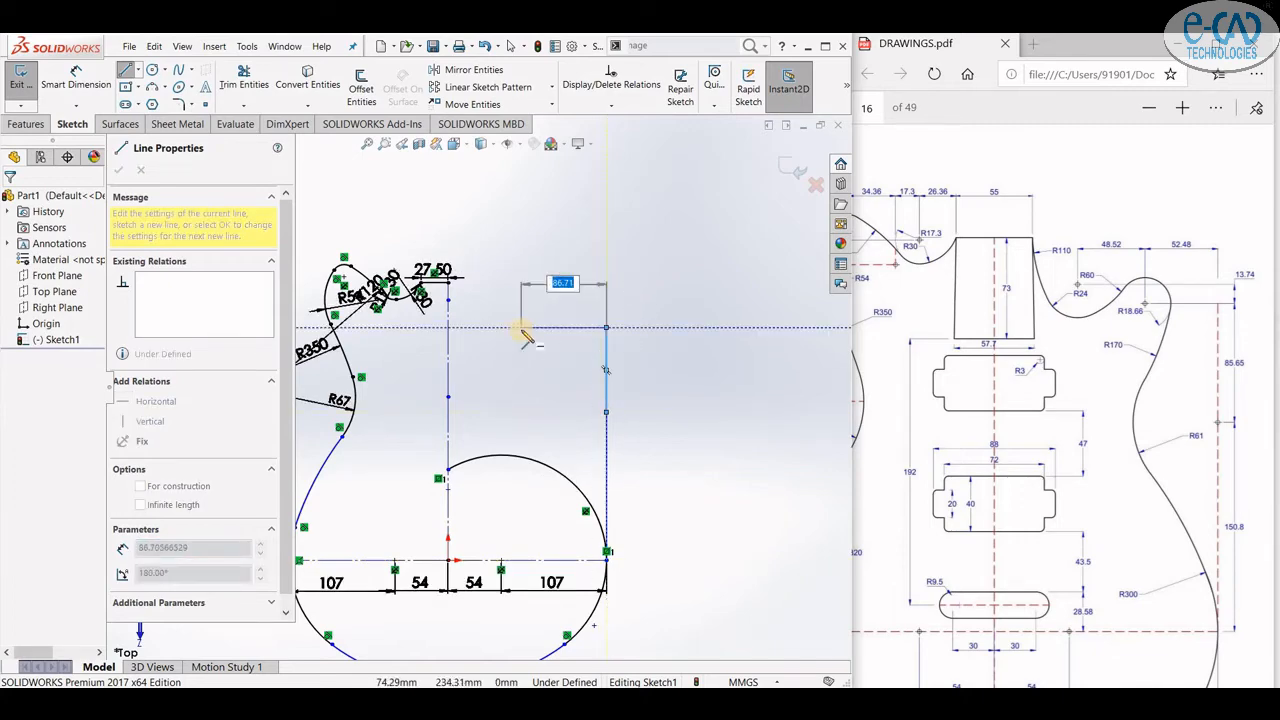
key("Return")
- Draw a circle of radius 18.66 mm centred on the left end of the short horizontal line
left_click(152, 70)
left_click(555, 327)
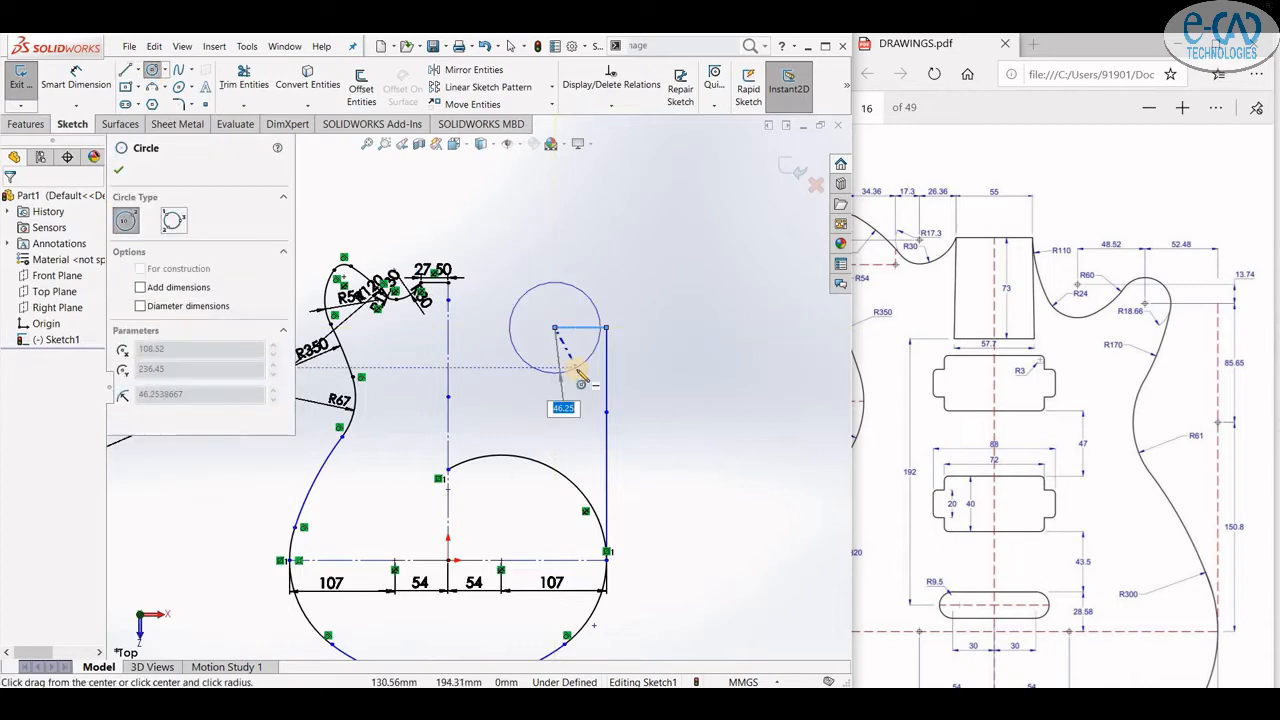
type("18")
key("Return")
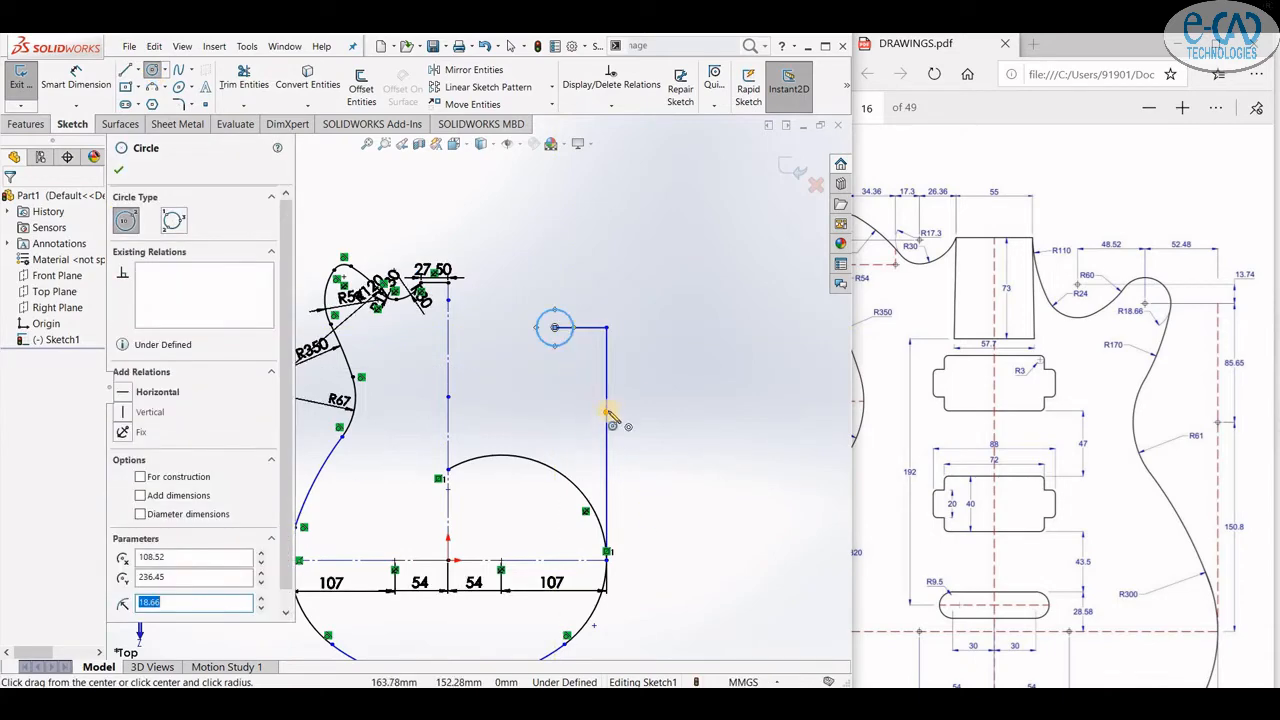
- Draw a circle of radius 61 mm centred on the midpoint of the right vertical line
left_click(606, 411)
type("61")
key("Return")
left_click(119, 170)
- Dimension the large circle's diameter as Ø122
left_click(76, 80)
left_click(661, 436)
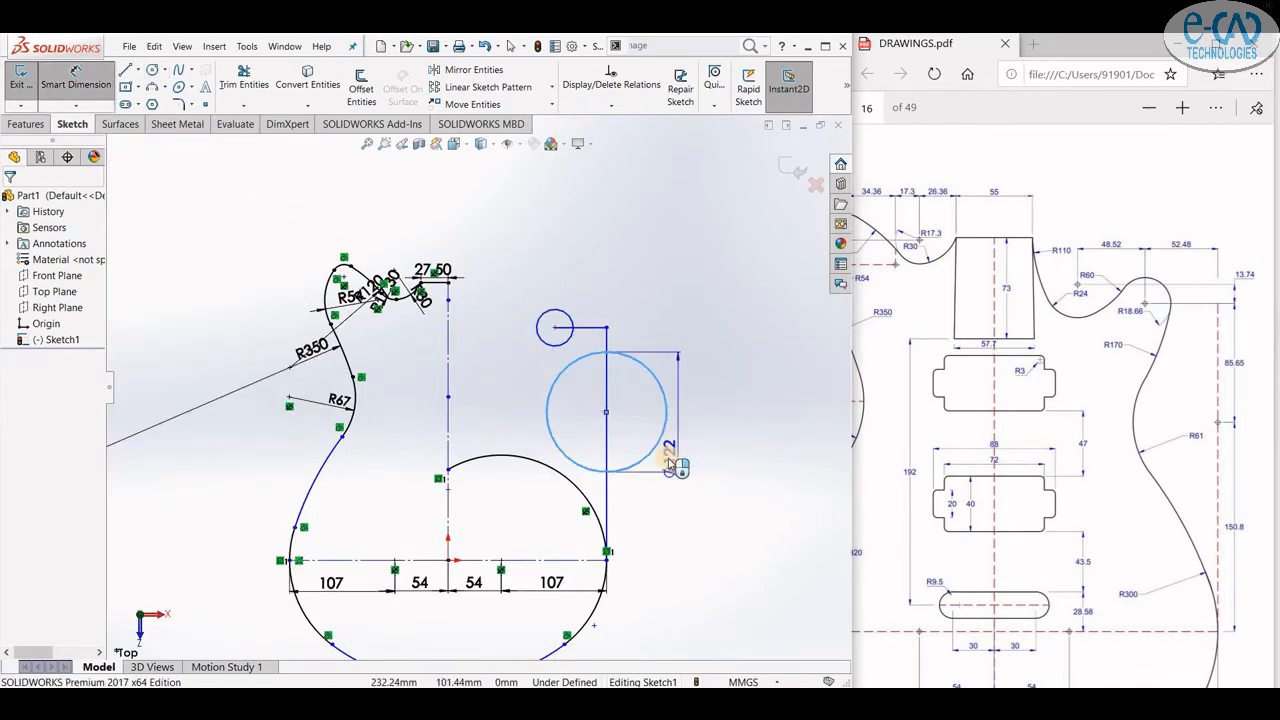
left_click(690, 423)
key("Return")
left_click(613, 423)
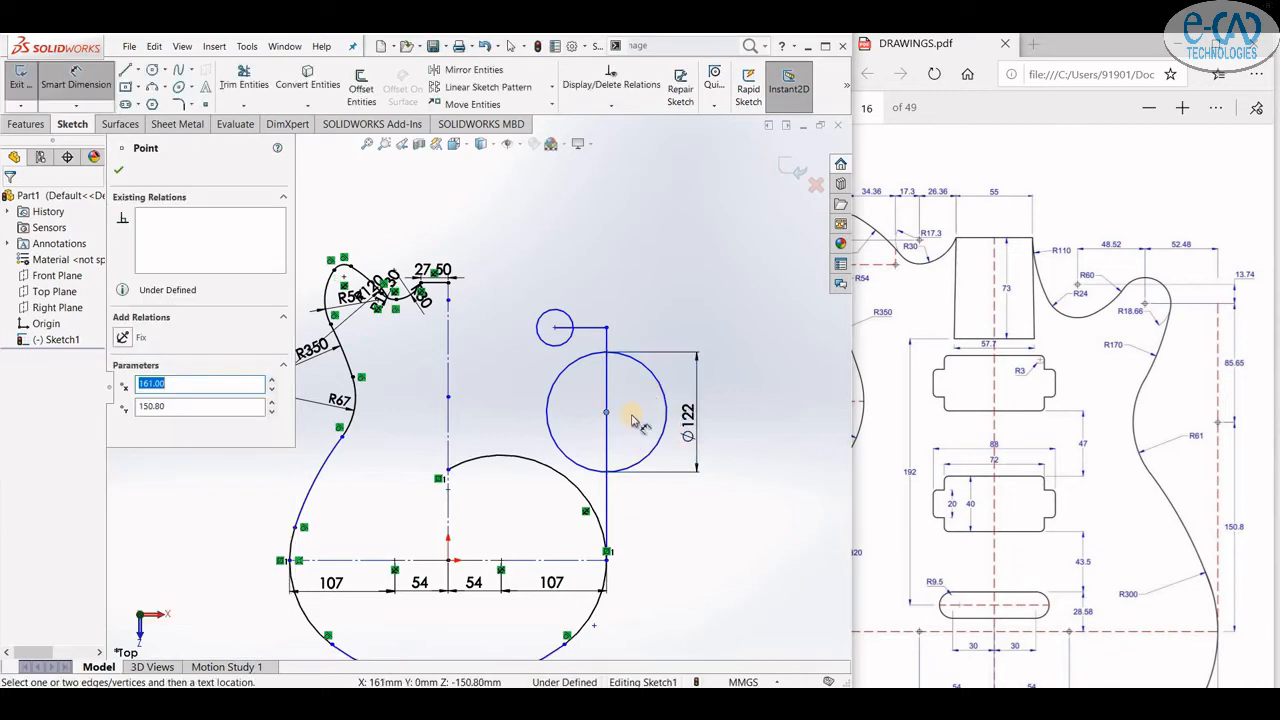
- Dimension the small circle's diameter as Ø37.32
left_click(543, 315)
left_click(76, 80)
left_click(80, 78)
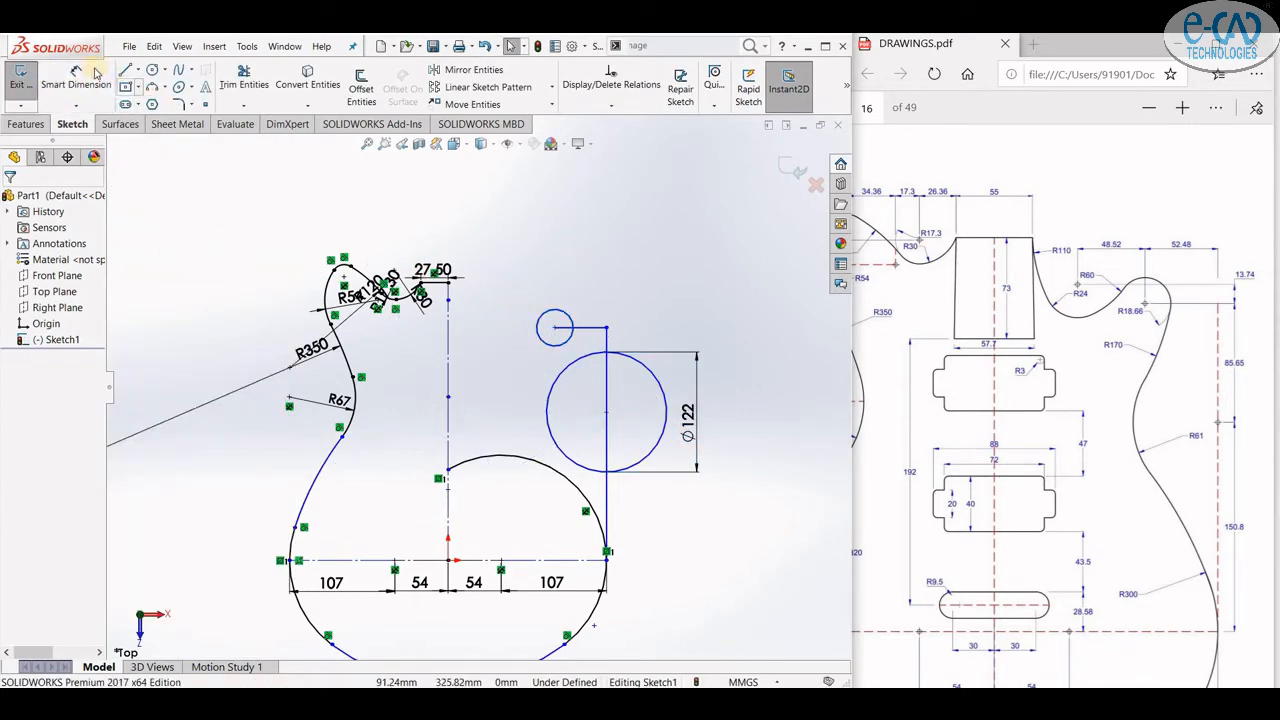
left_click(80, 78)
scroll(600, 318, "down", 4)
left_click(480, 372)
left_click(450, 403)
key("Return")
left_click(116, 170)
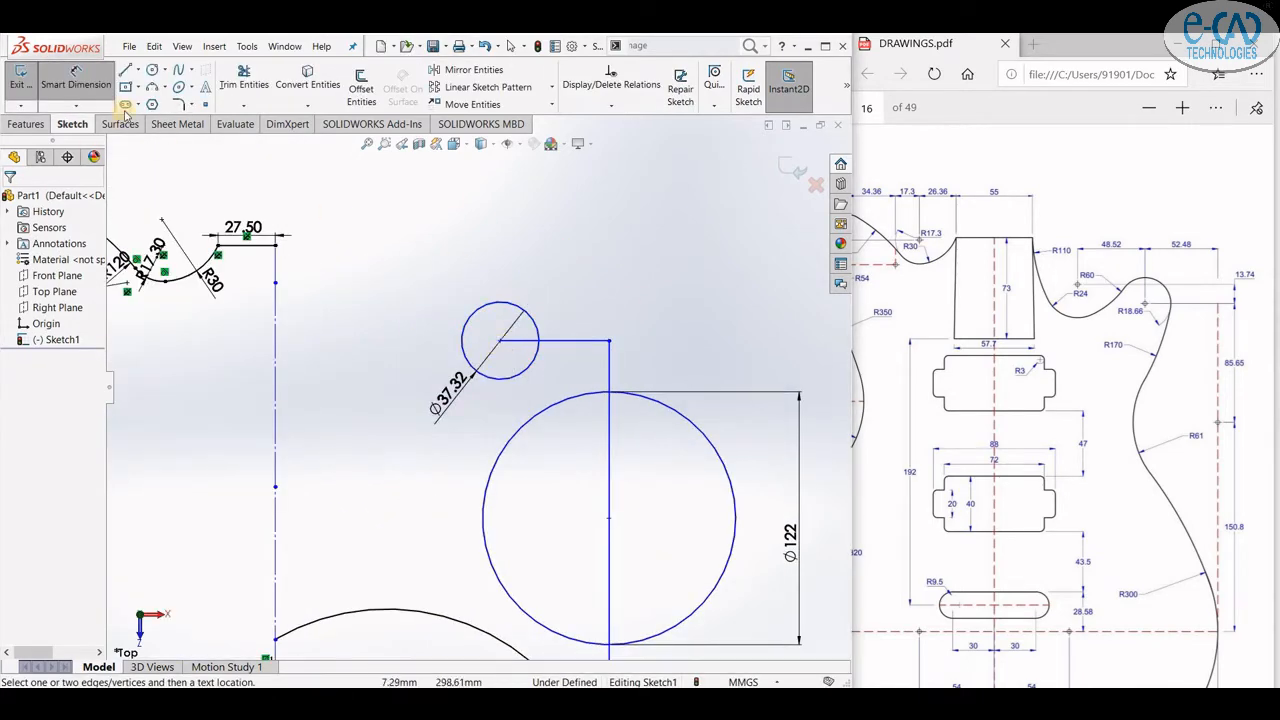
left_click(88, 86)
left_click(501, 341)
left_click(570, 308)
left_click(609, 519)
left_click(731, 480)
scroll(651, 417, "up", 4)
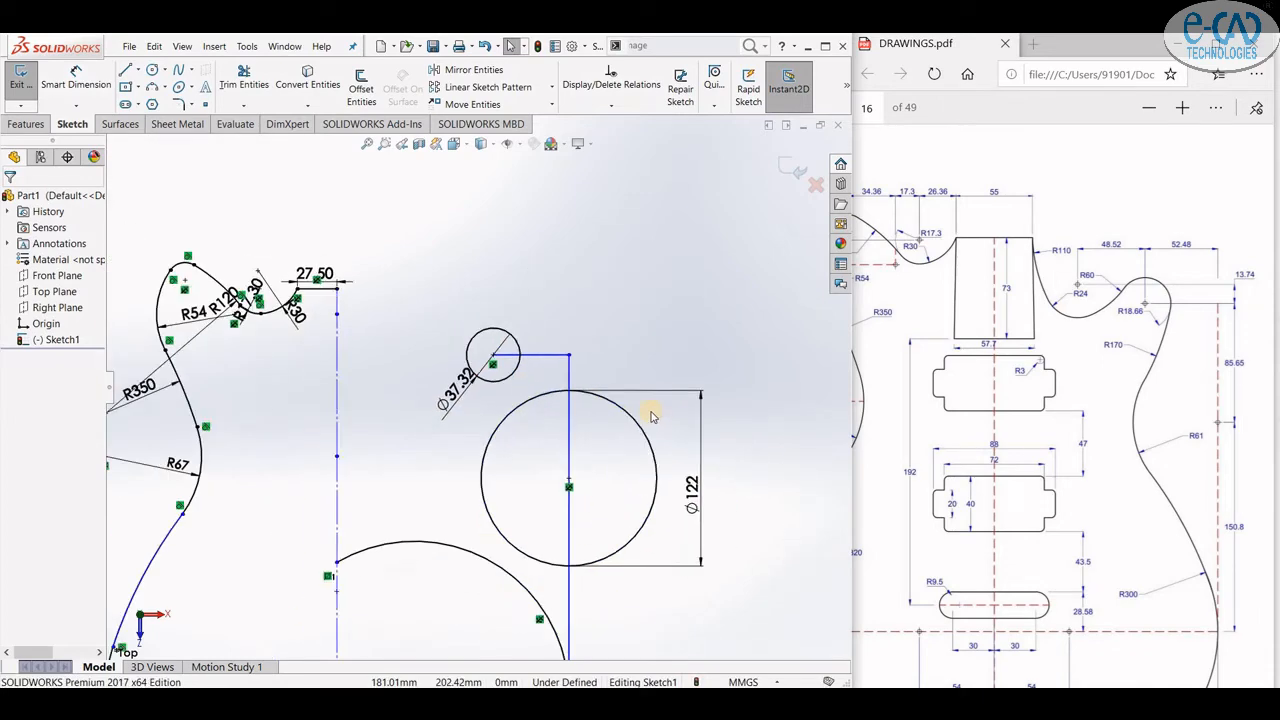
- Draw a three-point arc of about R100 from the small circle curving down toward the large circle
left_click(153, 88)
scroll(502, 410, "down", 2)
scroll(506, 392, "down", 2)
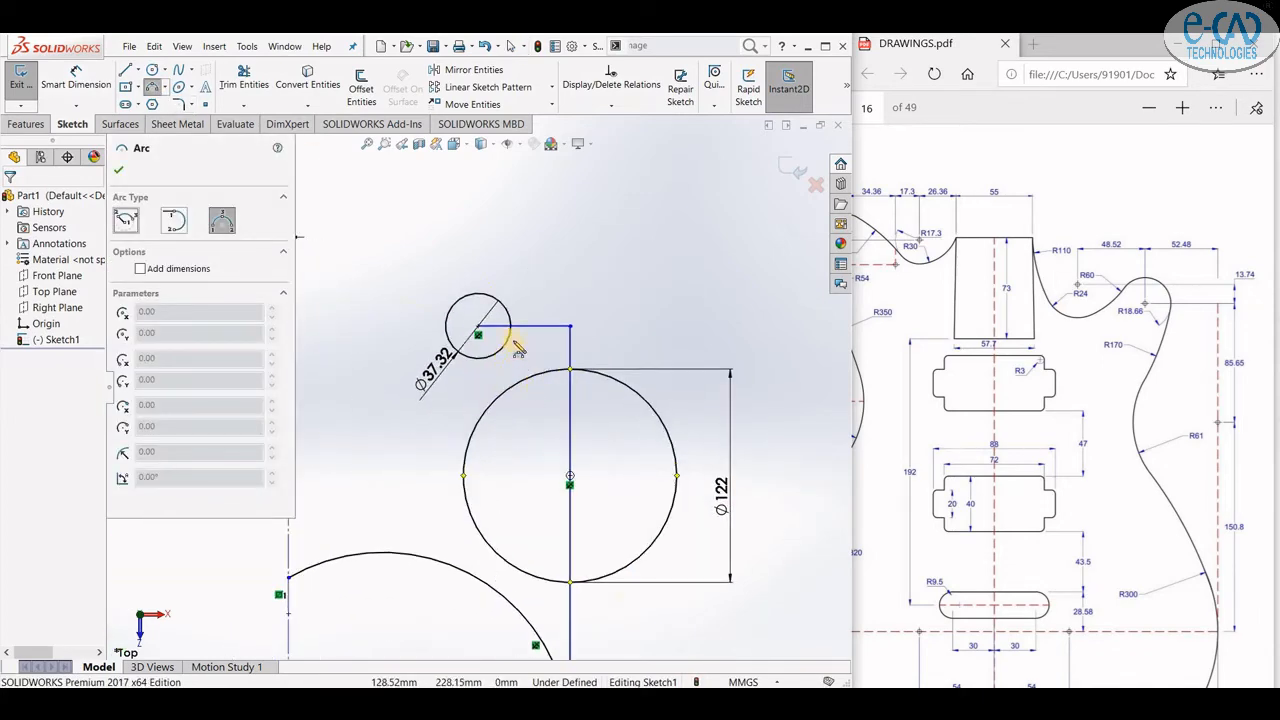
left_click(514, 341)
left_click(463, 432)
left_click(499, 367)
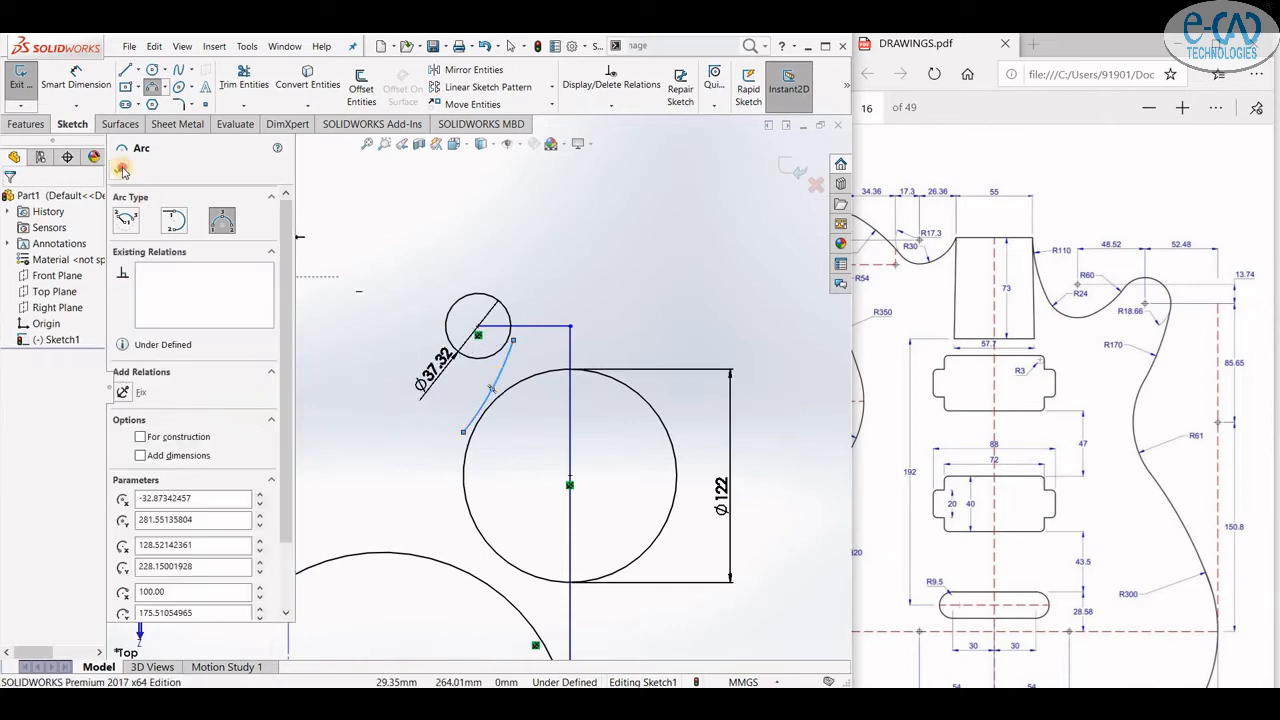
left_click(122, 170)
- Dimension the three-point arc's radius as R170
scroll(520, 330, "down", 2)
left_click(487, 366)
left_click(500, 372, "ctrl")
left_click(82, 90)
key("Escape")
left_click(80, 88)
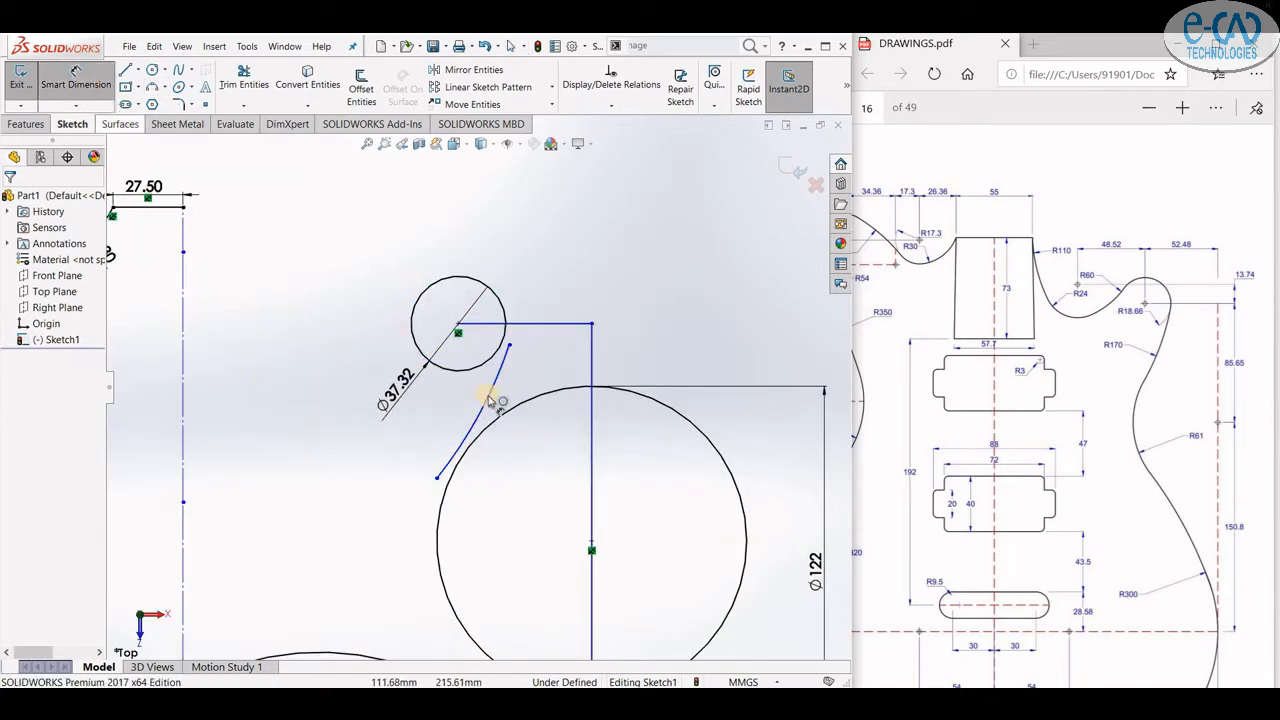
left_click(490, 400)
left_click(440, 420)
key("Return")
key("Escape")
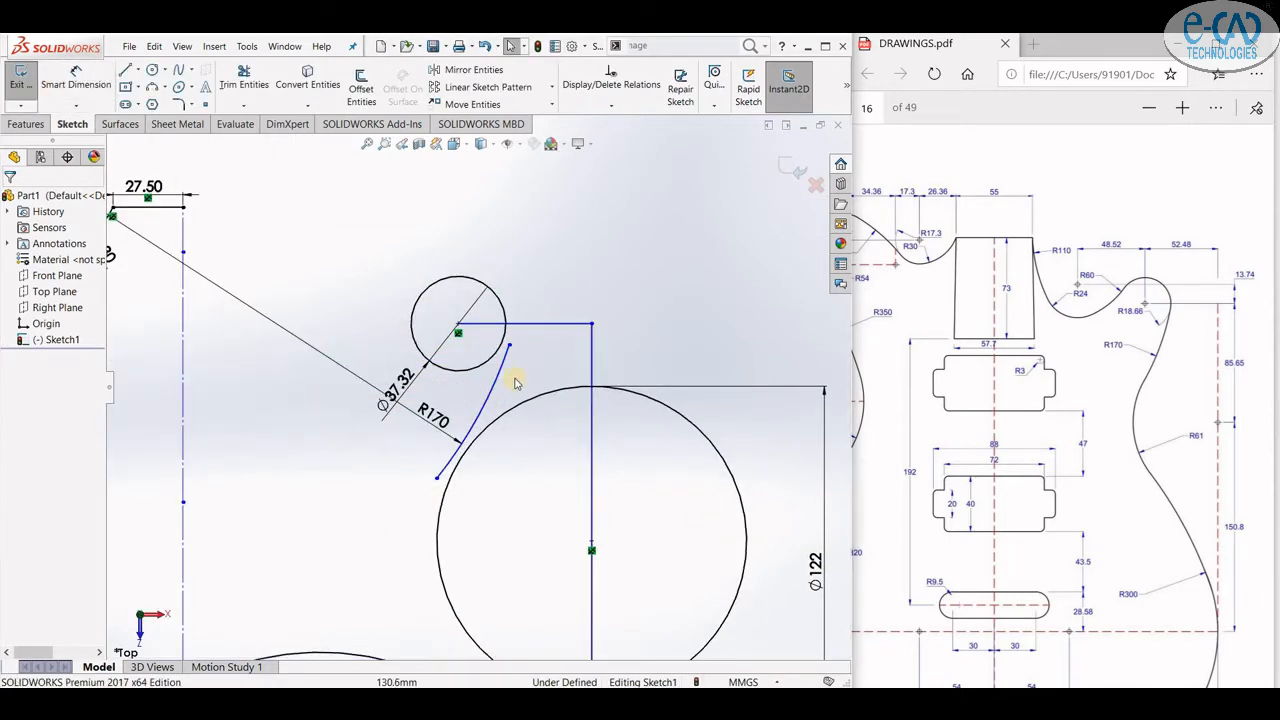
- Add tangent relations between the R170 arc and both neighbouring circles
left_click(503, 366)
left_click(497, 302, "ctrl")
left_click(531, 284)
left_click(244, 80)
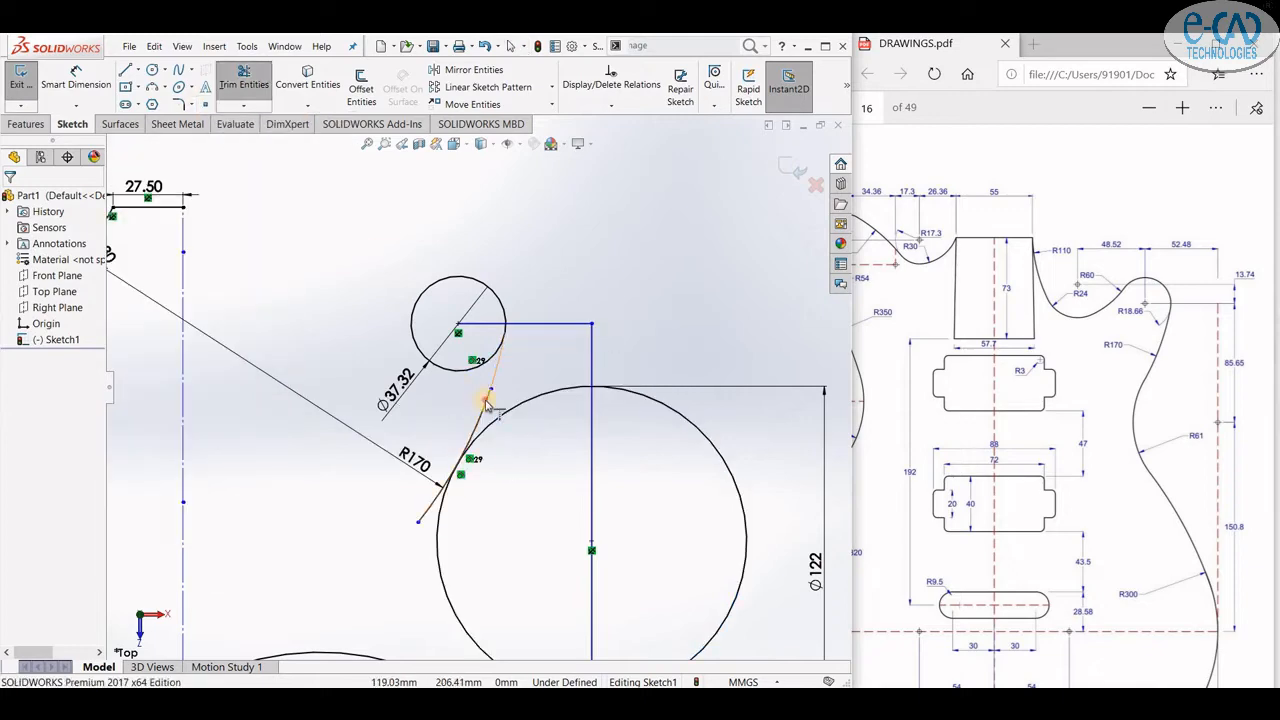
scroll(514, 371, "up", 3)
left_click(511, 46)
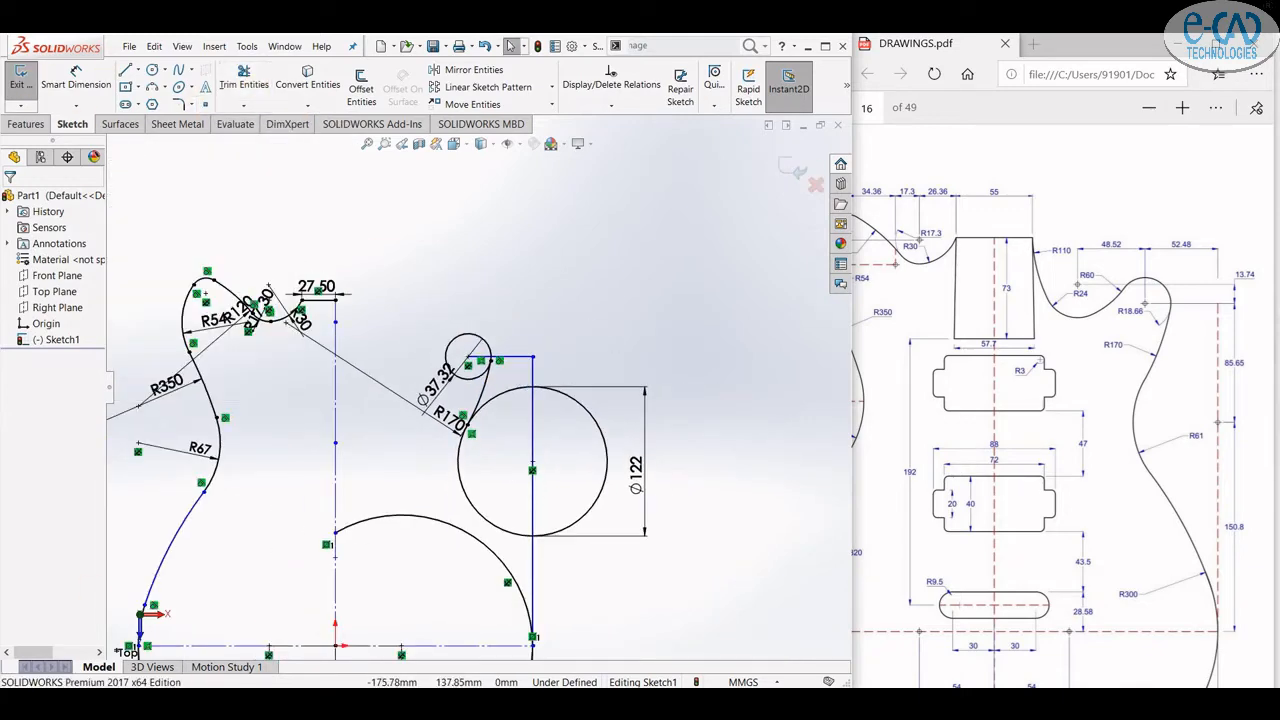
- Trim away the unneeded portions of the small circle and the large Ø122 circle
key("Return")
scroll(528, 357, "down", 3)
left_click(695, 526)
scroll(615, 500, "up", 3)
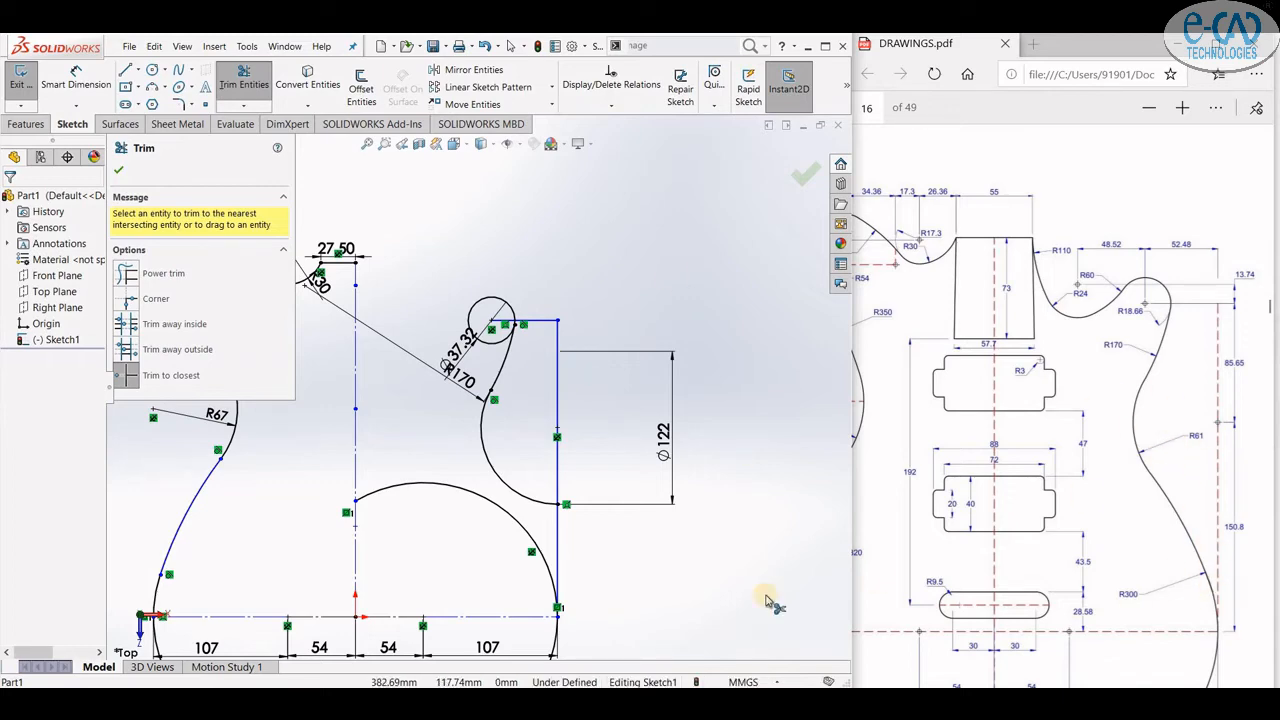
- Draw a three-point arc of radius 300 mm from the large circle arc down to the bottom line and dimension it R300
left_click(152, 87)
left_click(478, 473)
left_click(572, 629)
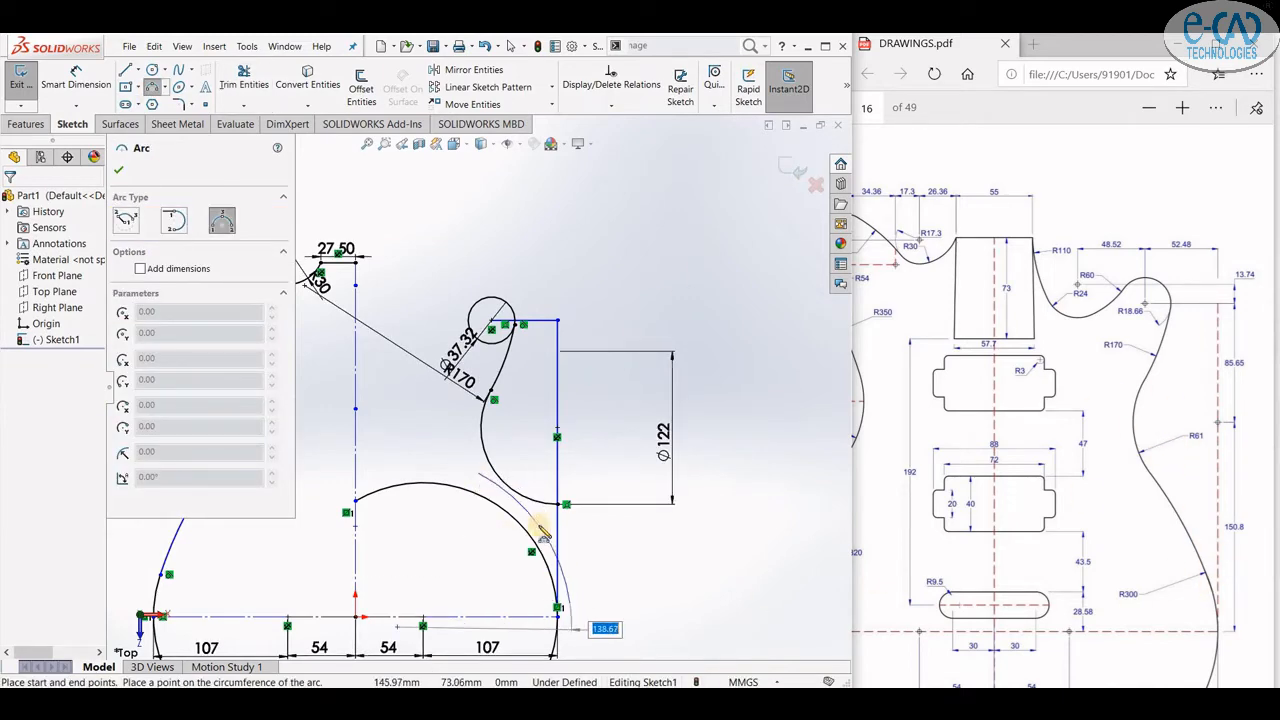
type("300")
key("Return")
key("d")
left_click(516, 520)
left_click(452, 579)
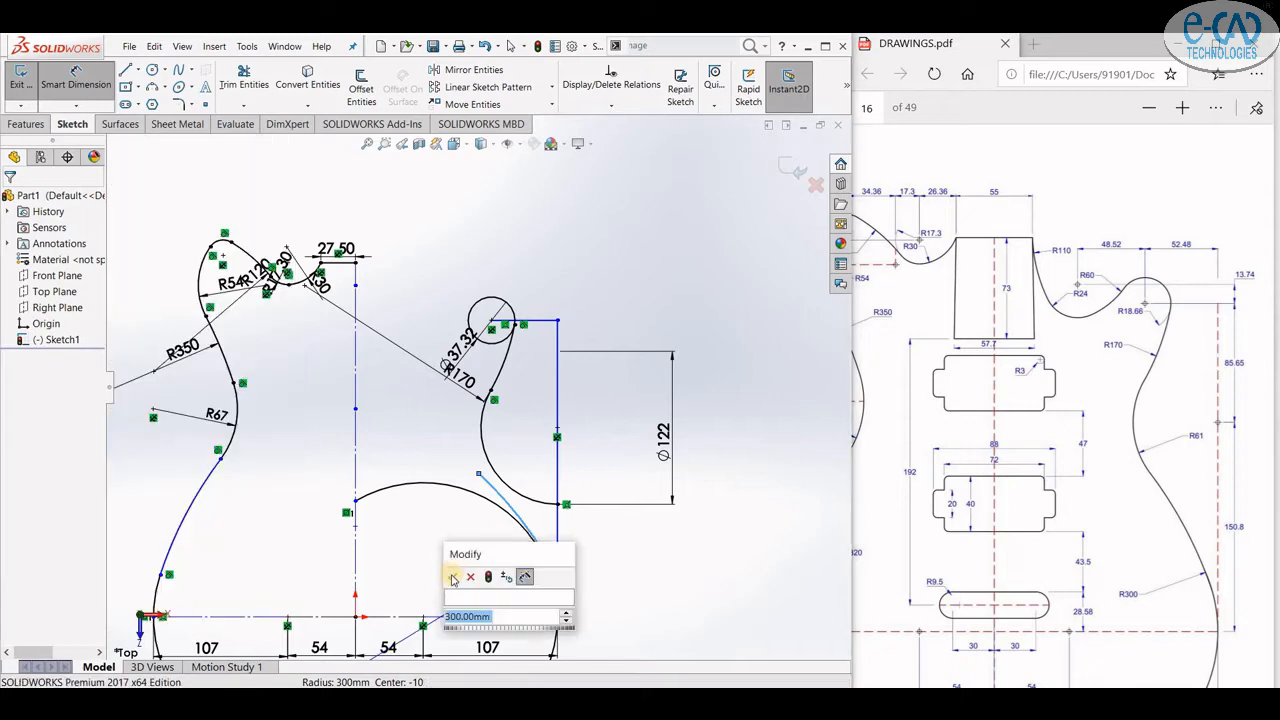
left_click(452, 579)
key("Escape")
scroll(528, 517, "down", 3)
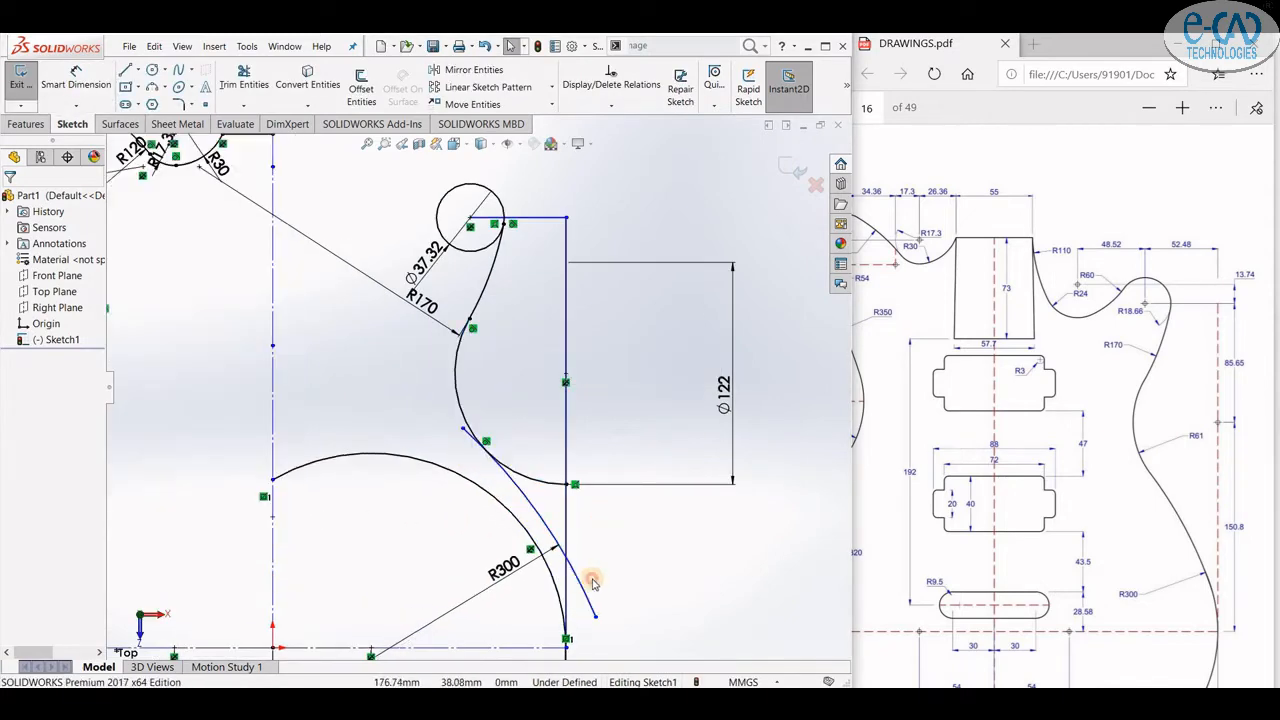
- Join the R300 arc to the large circle arc and trim the overlapping segments at the junction
left_click_drag(505, 529, 501, 534)
left_click(686, 457)
left_click(626, 540)
left_click(244, 77)
left_click(443, 402)
left_click(517, 475)
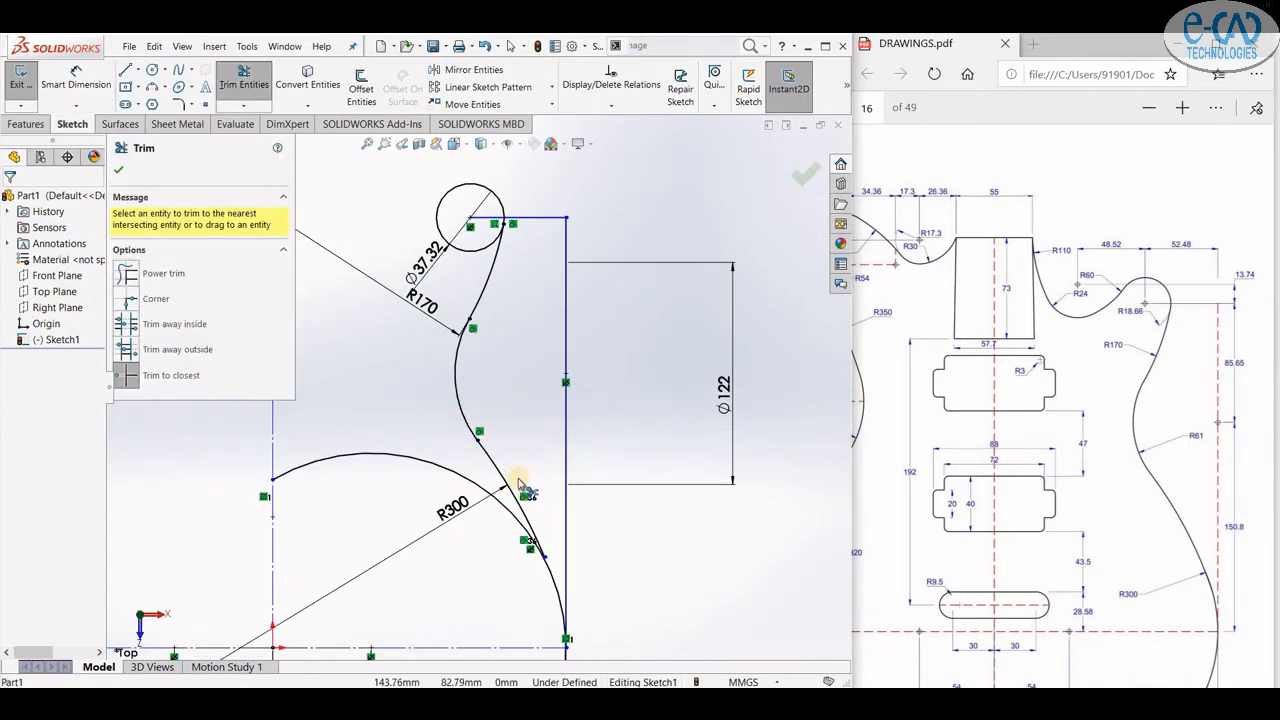
left_click(244, 106)
left_click(261, 141)
left_click(244, 78)
left_click(405, 457)
scroll(530, 463, "up", 4)
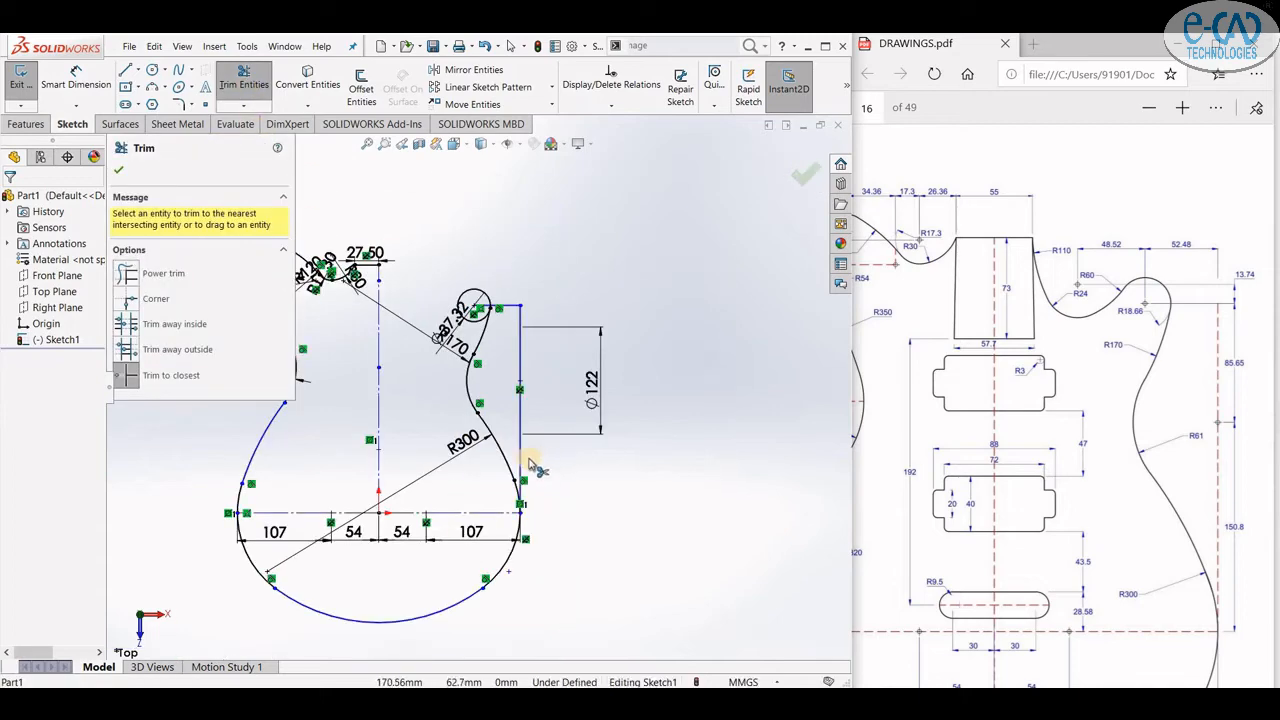
scroll(495, 330, "down", 3)
scroll(563, 334, "up", 5)
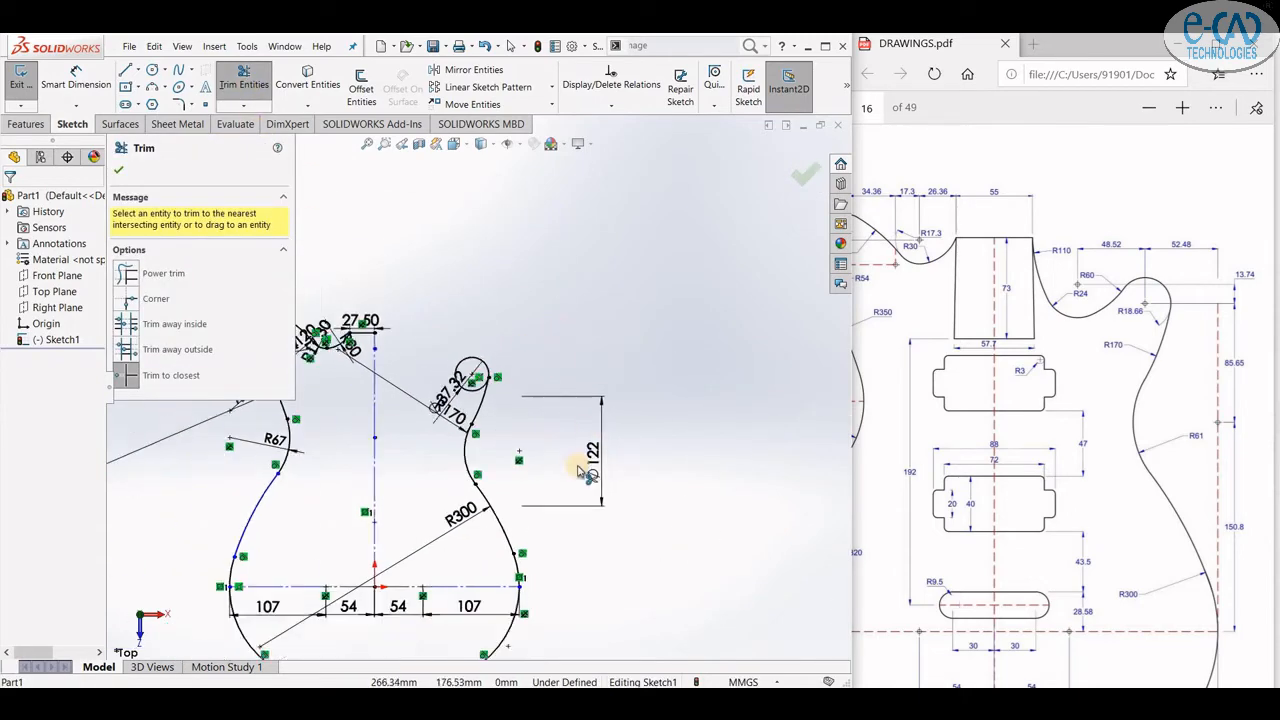
- Delete the Ø122 diameter dimension
left_click(572, 440)
key("Delete")
scroll(315, 441, "down", 3)
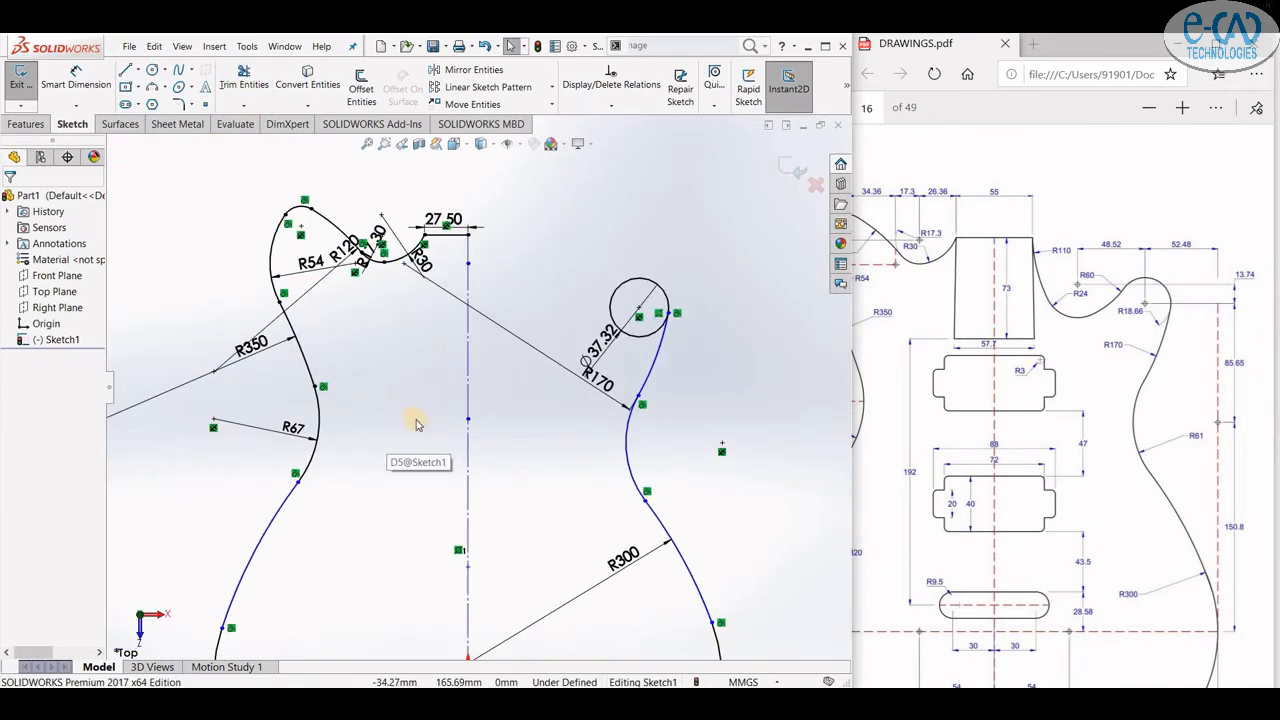
- Sketch a horizontal line leftward from the small circle's centre and a short vertical line upward from its end
key("l")
left_click(639, 307)
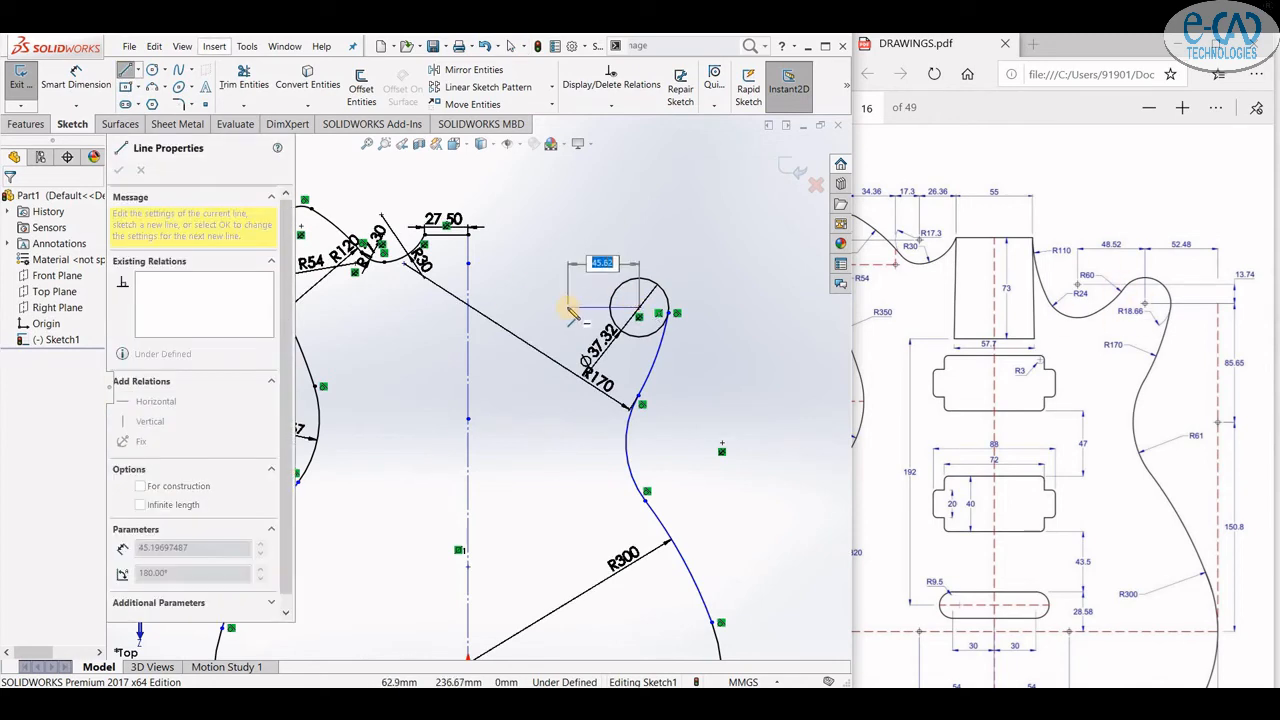
left_click(563, 307)
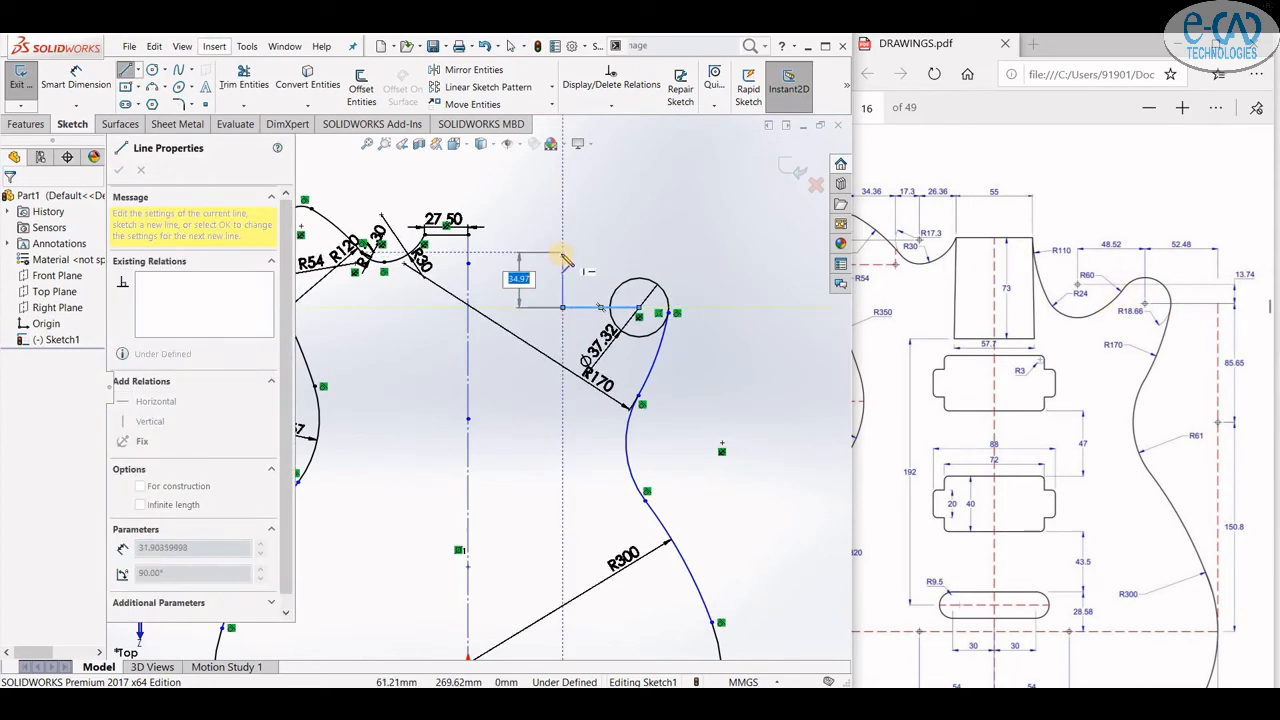
left_click(563, 287)
- Draw a circle of radius 24 mm at the vertical line's upper end and dimension its diameter as Ø48
key("c")
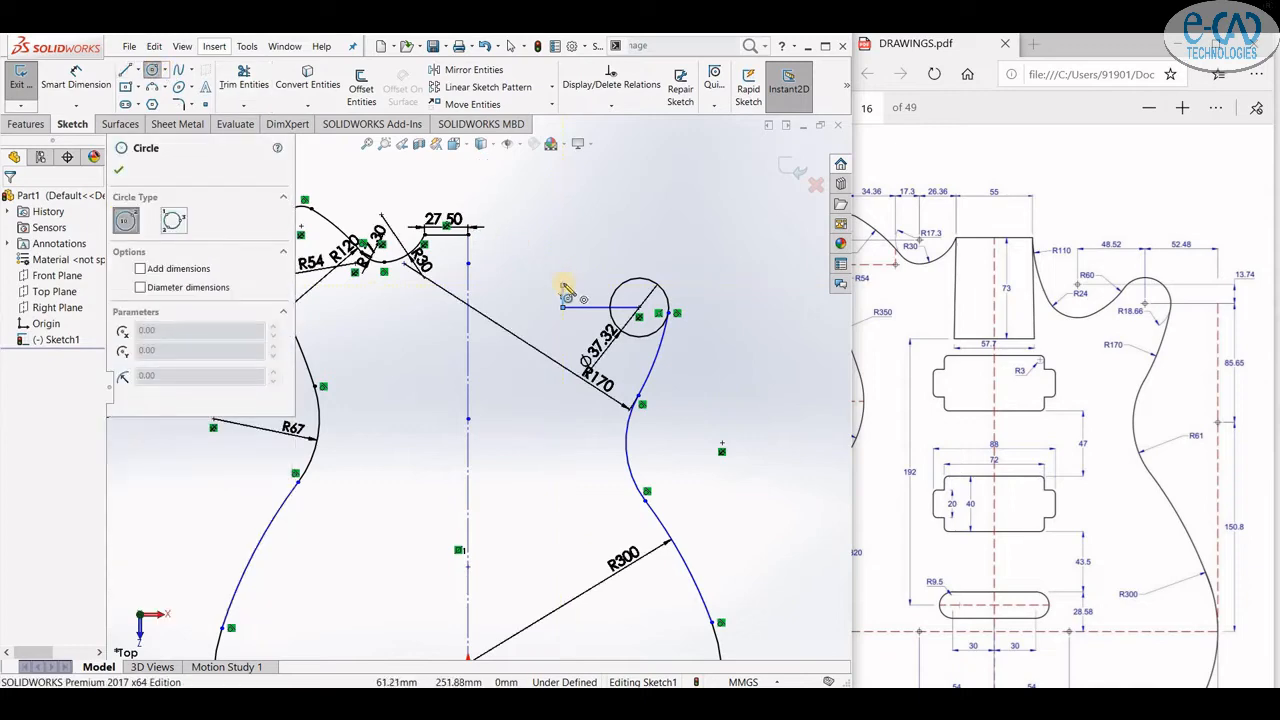
left_click(563, 287)
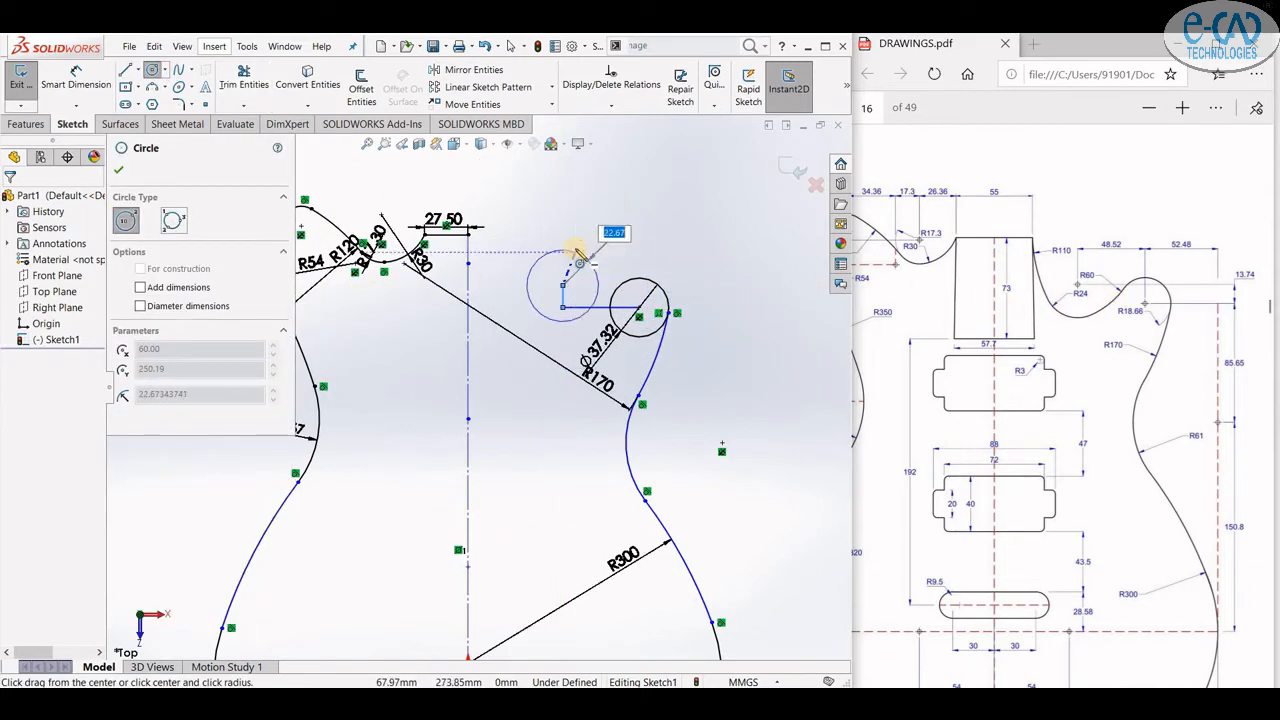
type("24")
key("Return")
scroll(598, 224, "down", 2)
key("d")
left_click(586, 356)
left_click(517, 338)
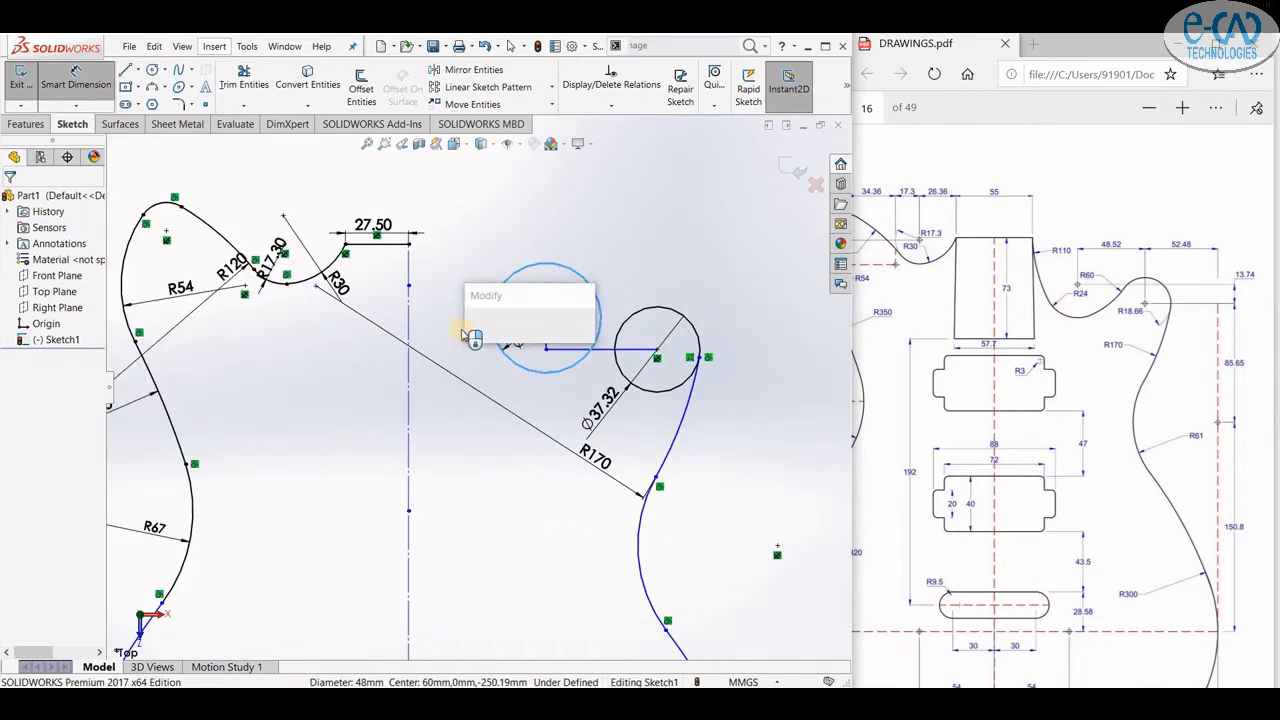
left_click(471, 337)
left_click(497, 363)
left_click(93, 86)
left_click(546, 318)
left_click(584, 260)
- Draw a three-point arc between the Ø48 circle and the small circle and dimension its radius as R60
left_click(152, 87)
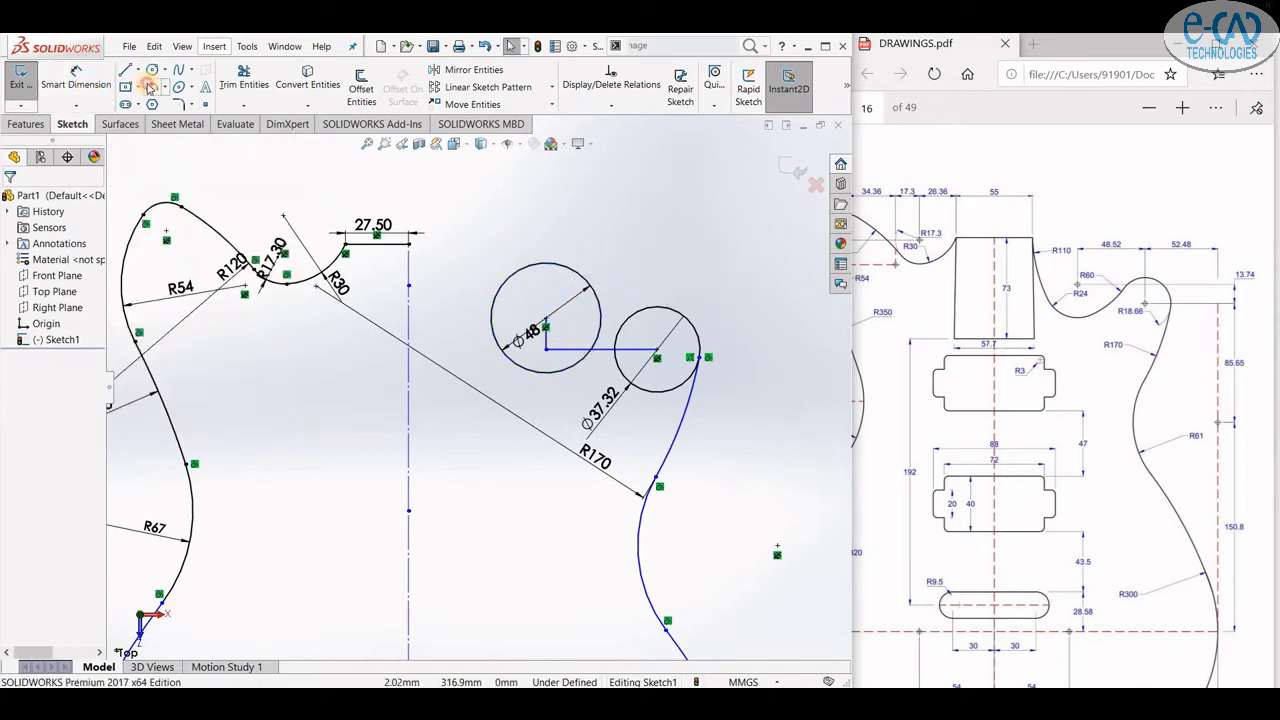
scroll(571, 259, "down", 1)
left_click(637, 322)
left_click(550, 405)
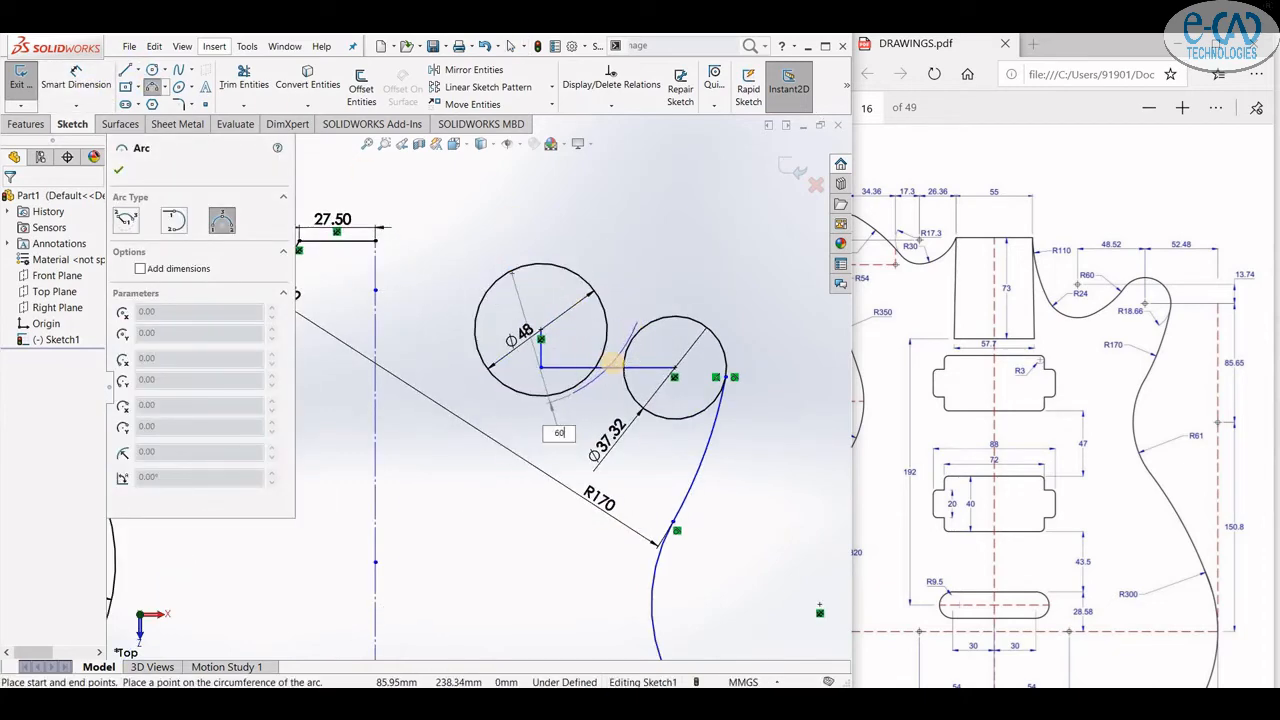
key("Return")
left_click(78, 86)
scroll(690, 360, "down", 2)
left_click(549, 383)
left_click(560, 406)
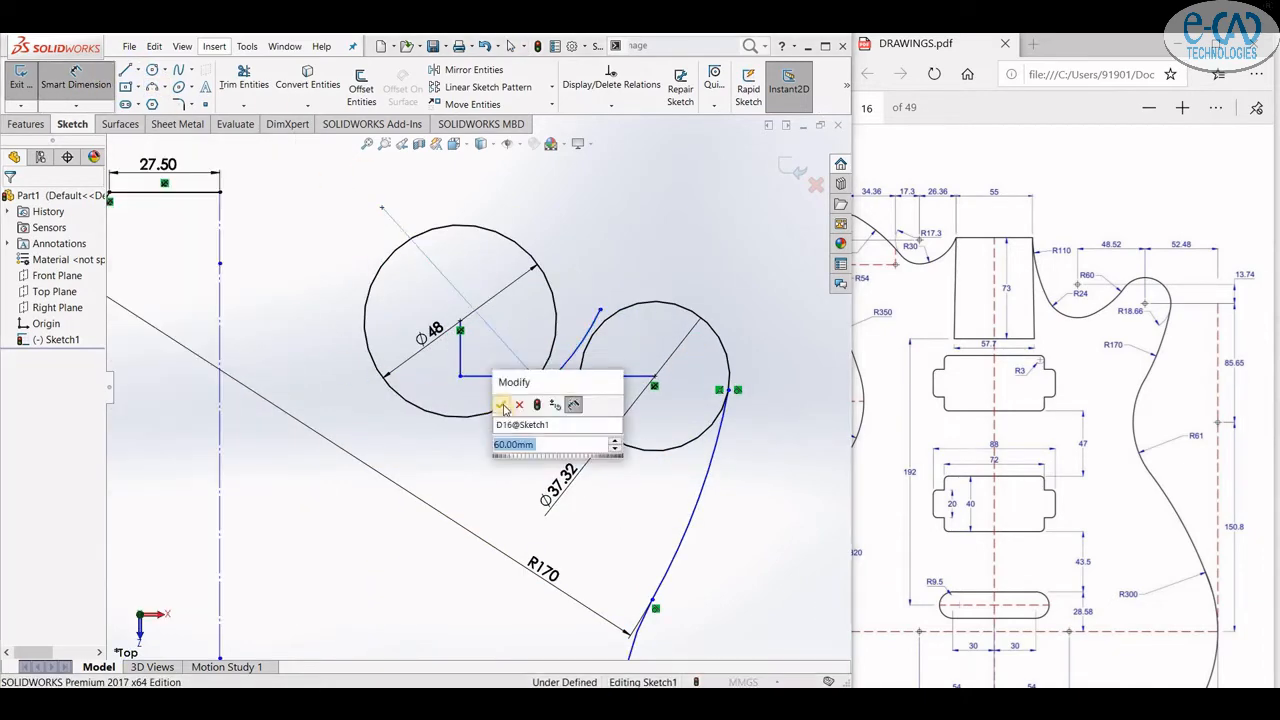
left_click(503, 407)
- Make the R60 arc tangent to the small circle and to the Ø48 circle
left_click(77, 72)
left_click(588, 328)
left_click(588, 341, "ctrl")
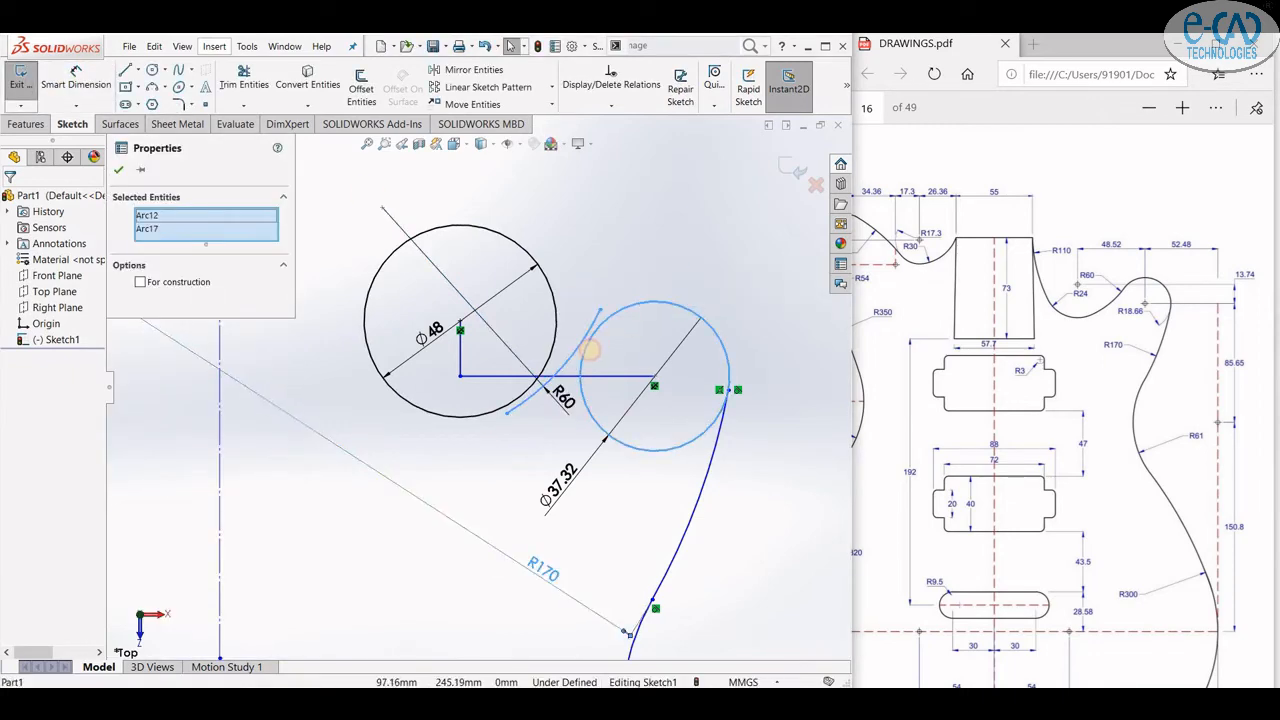
left_click(580, 342)
left_click(588, 346, "ctrl")
left_click(743, 321)
key("Escape")
left_click(530, 394)
left_click(518, 398, "ctrl")
left_click(671, 371)
key("Escape")
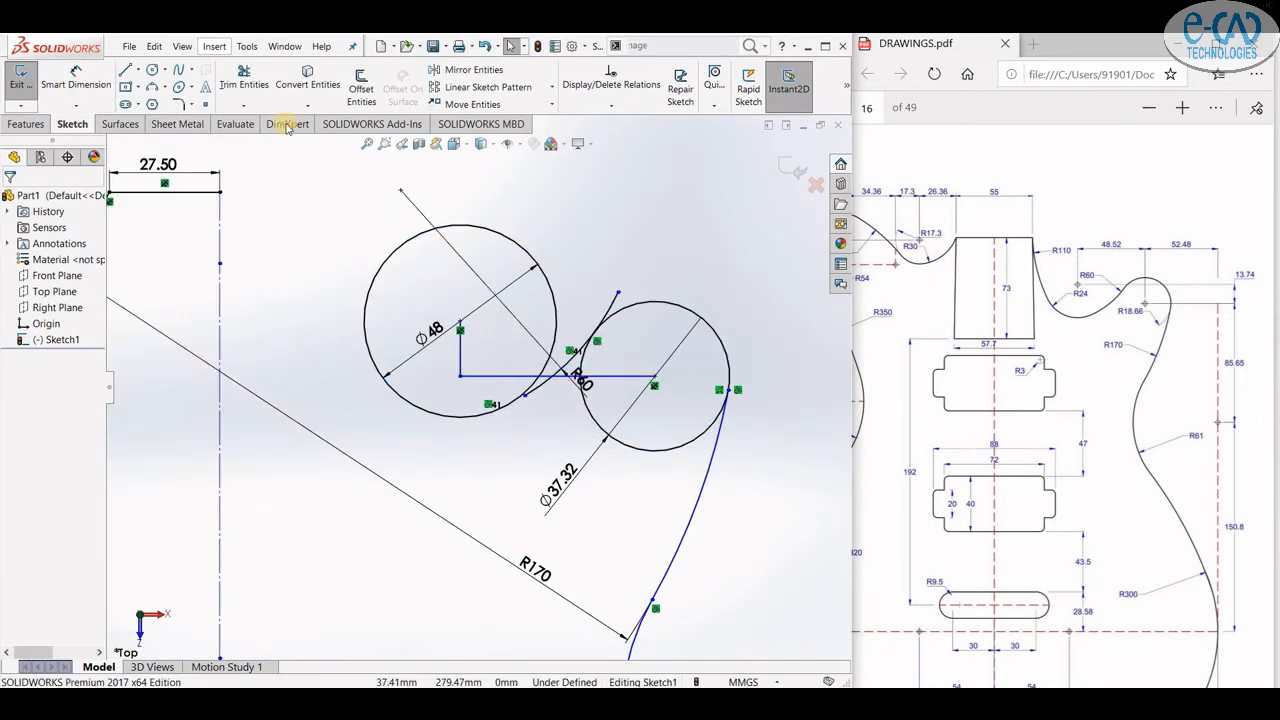
- Trim the Ø48 circle and the small circle back to the R60 arc
left_click(244, 80)
left_click(244, 105)
left_click(270, 138)
left_click(534, 388)
left_click(246, 80)
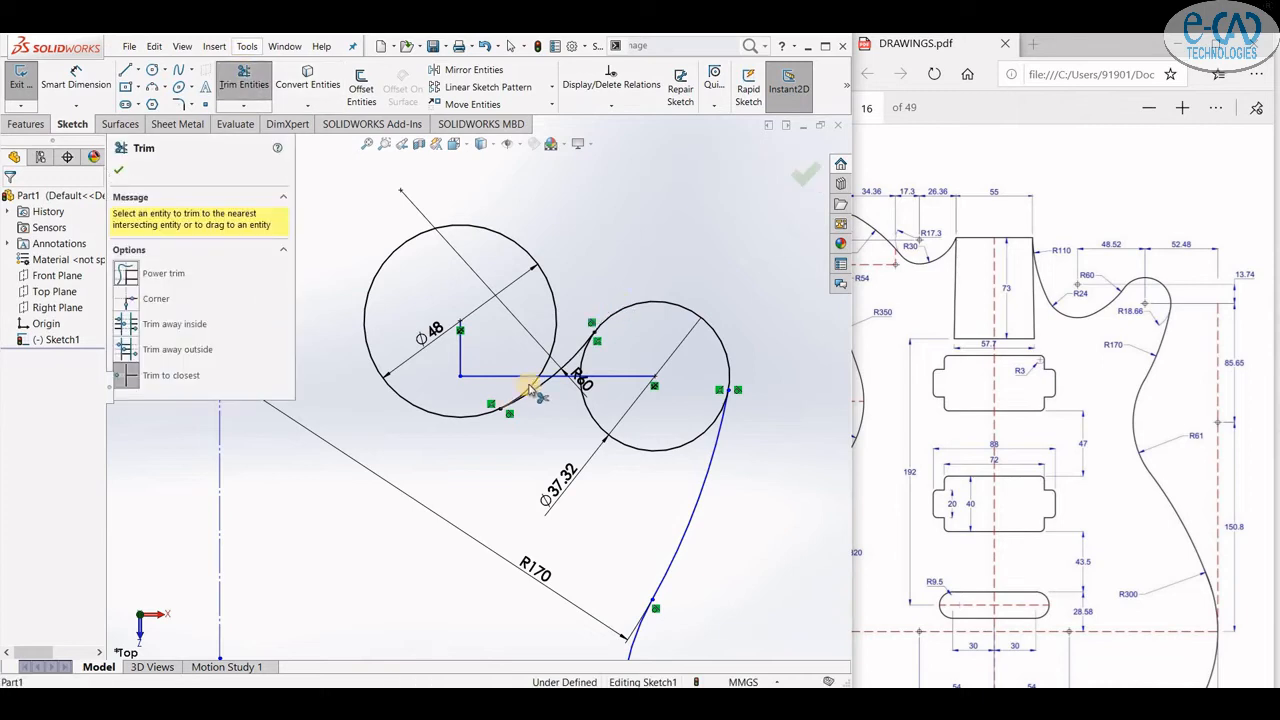
left_click(530, 388)
left_click(587, 403)
left_click(584, 362)
scroll(688, 322, "down", 2)
scroll(688, 322, "up", 3)
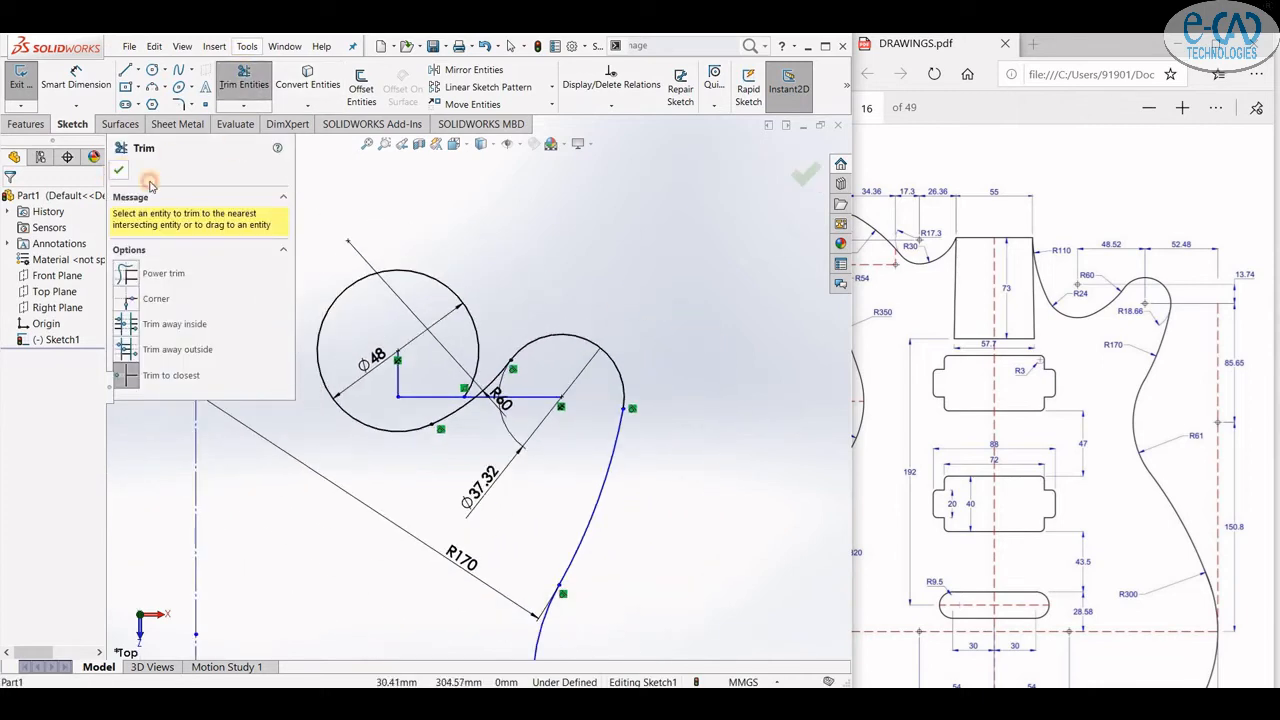
left_click(119, 171)
- Sketch three lines forming an open rectangle about 73 mm tall left of the centreline, below the 27.50 dimension
scroll(611, 294, "up", 2)
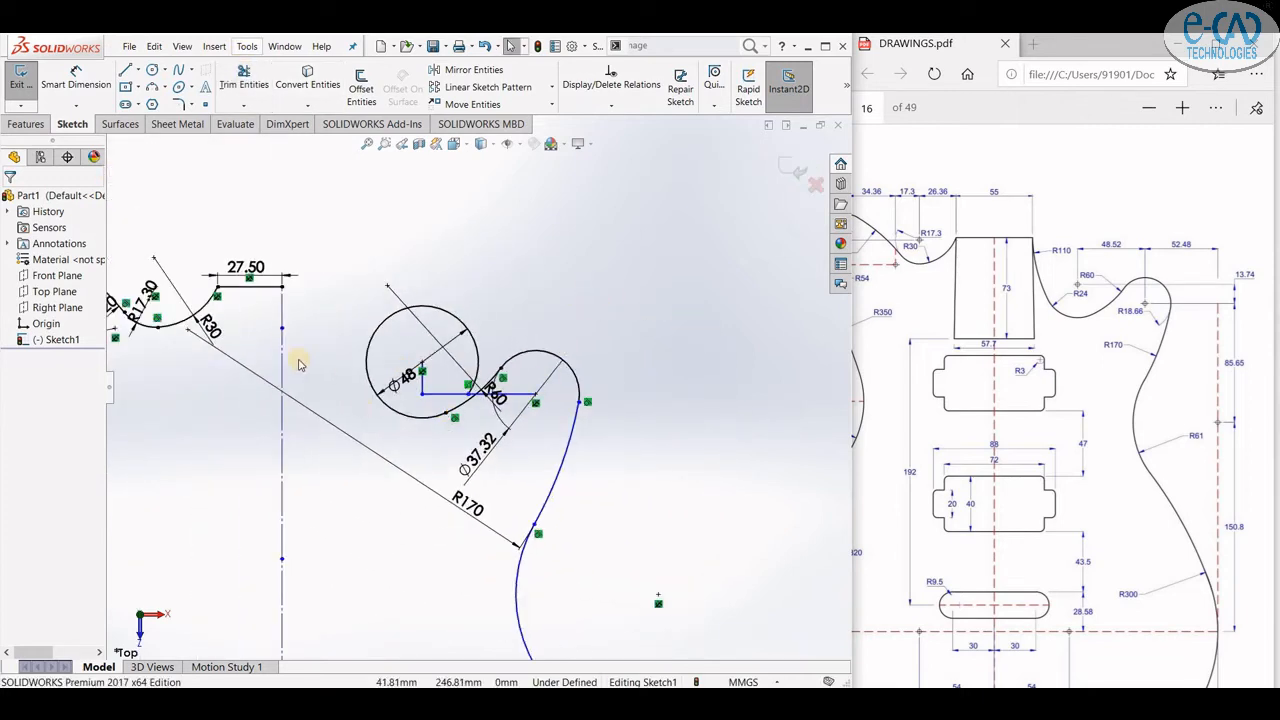
scroll(270, 340, "down", 1)
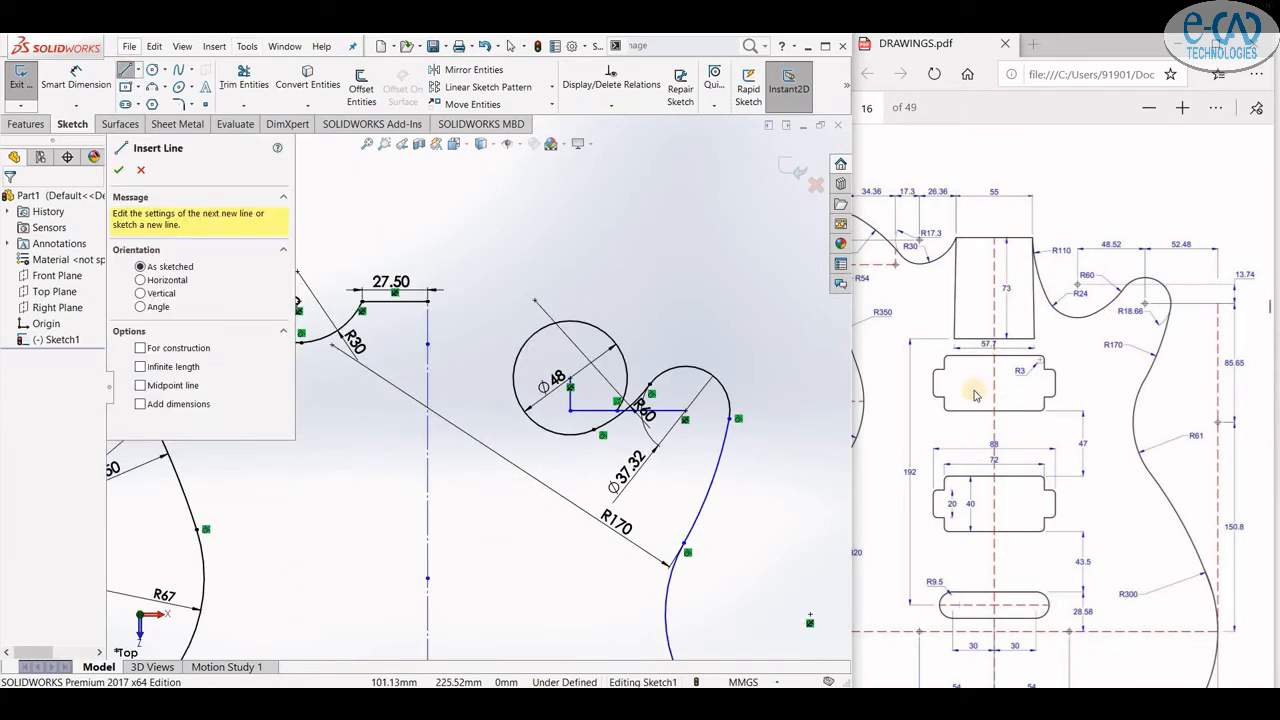
left_click(428, 300)
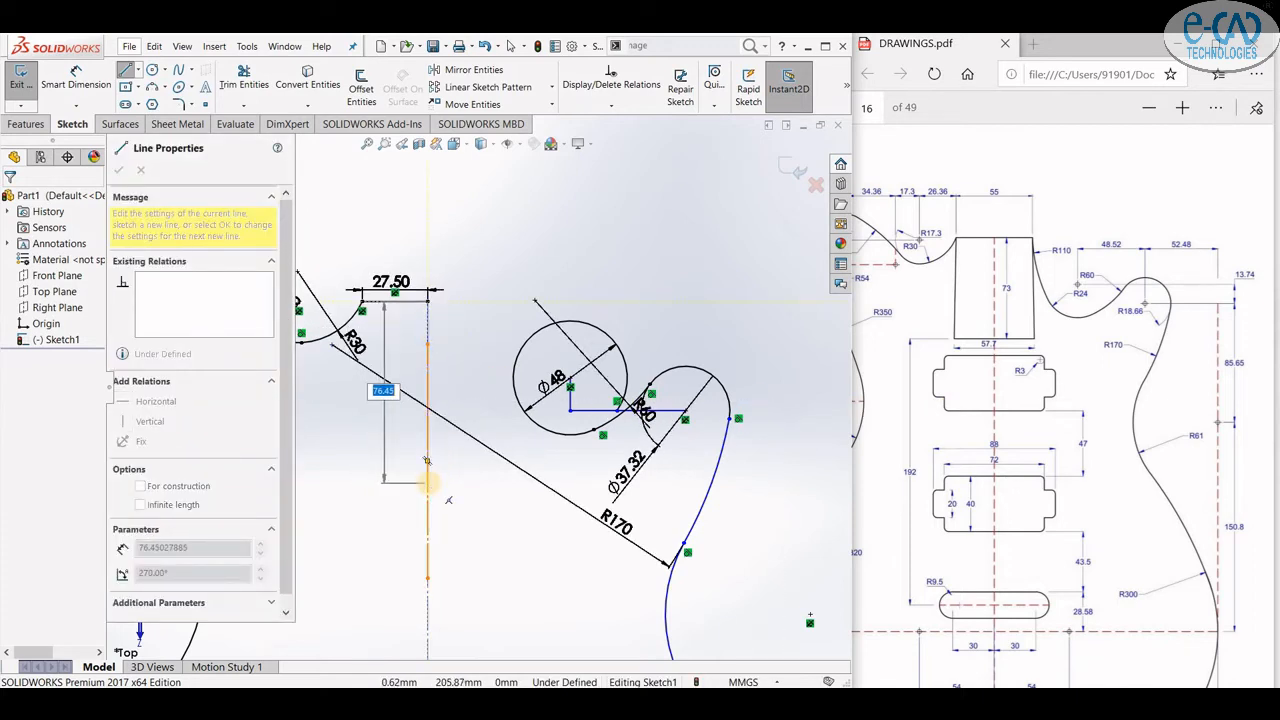
key("Return")
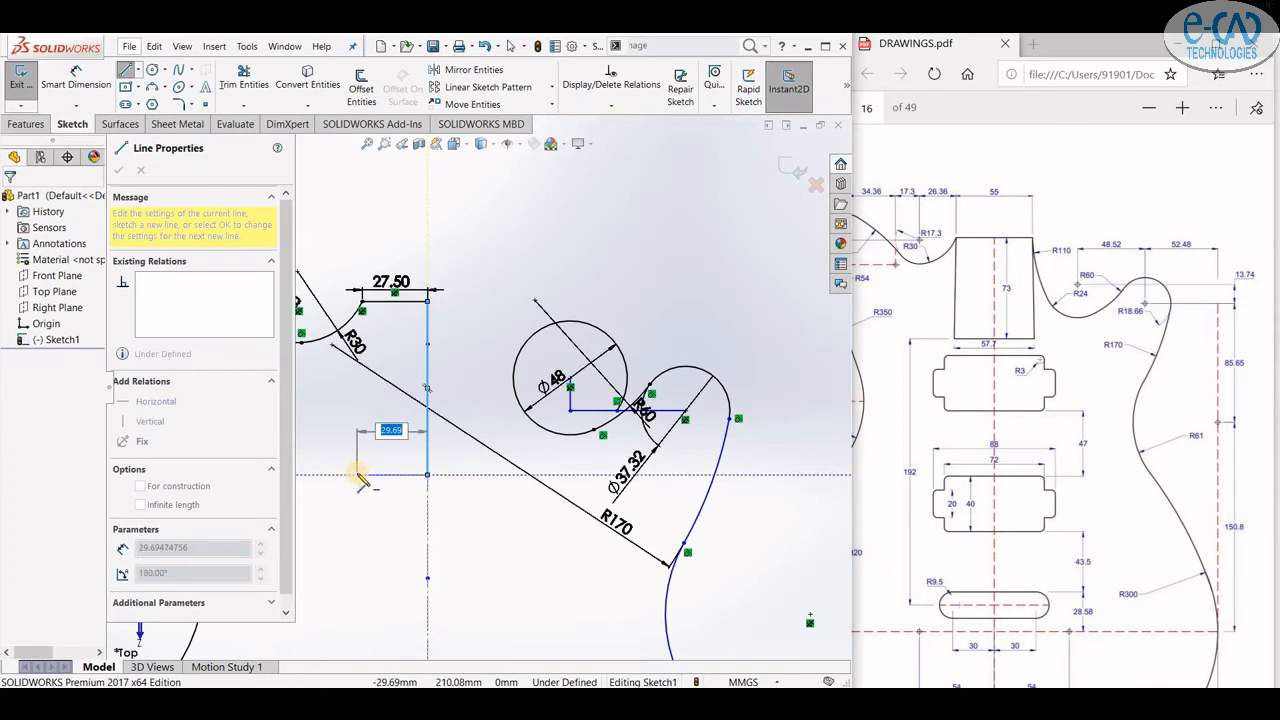
left_click(124, 72)
key("l")
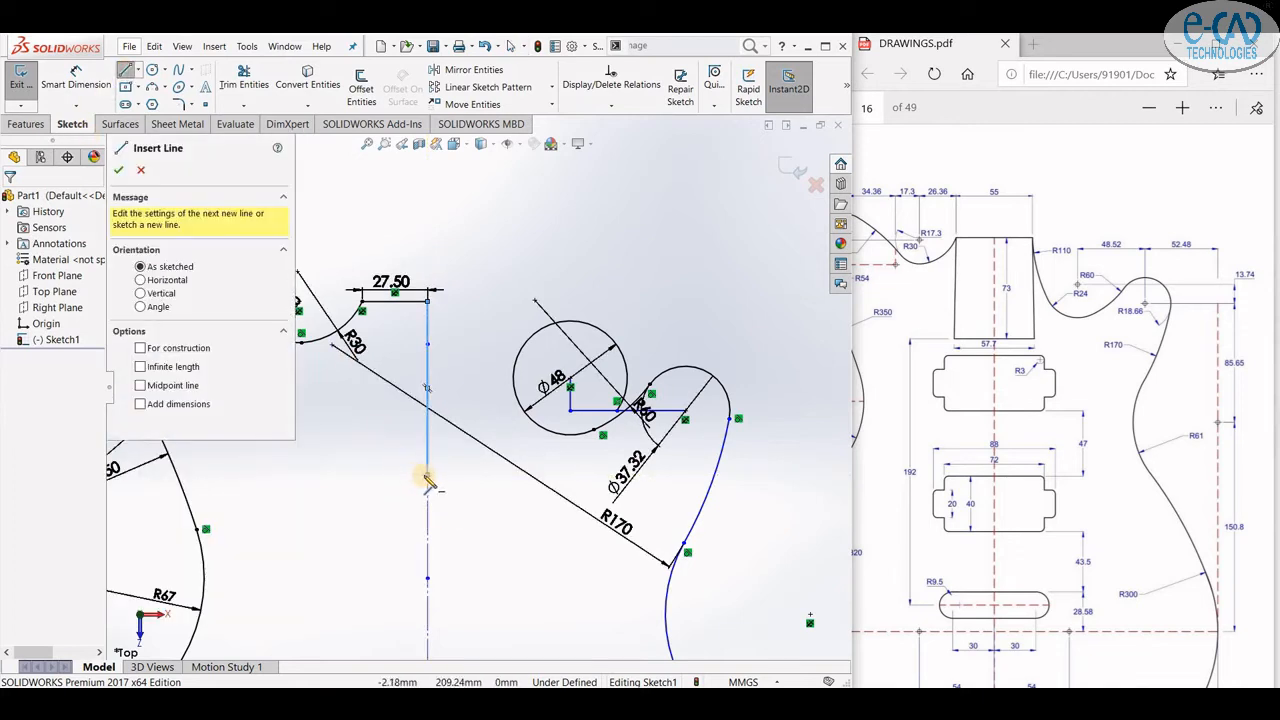
left_click(427, 475)
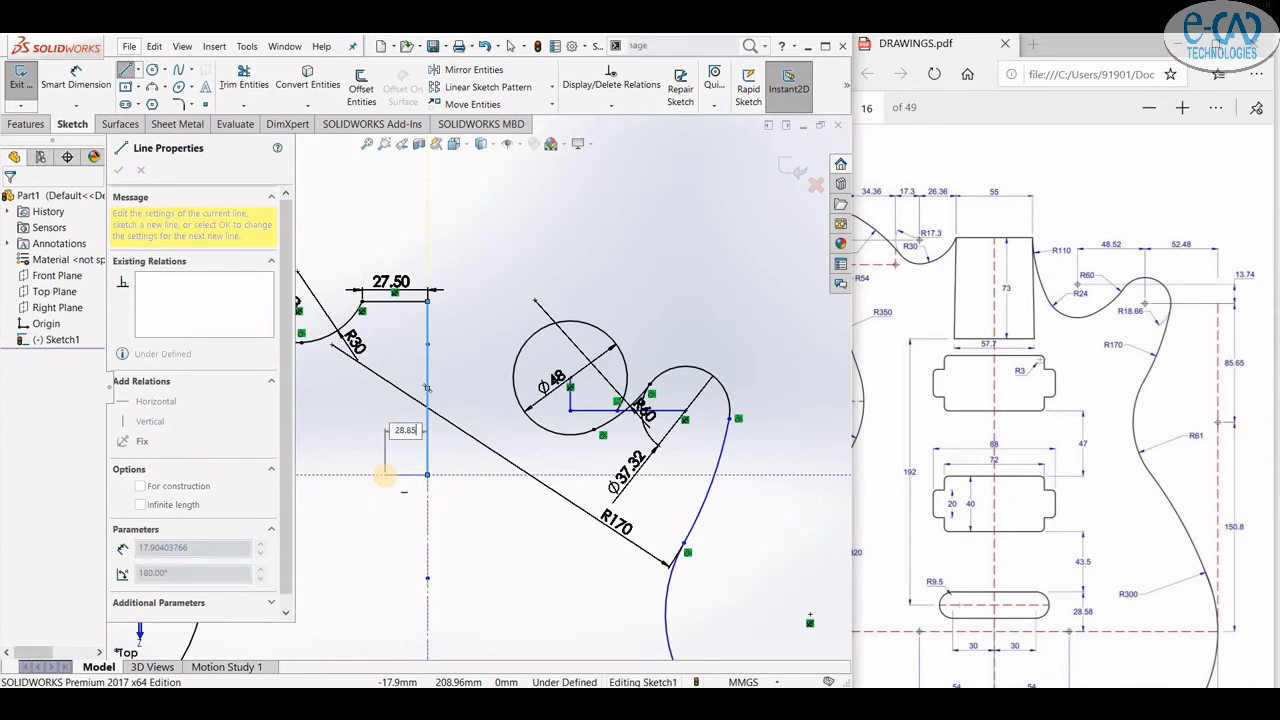
left_click(359, 475)
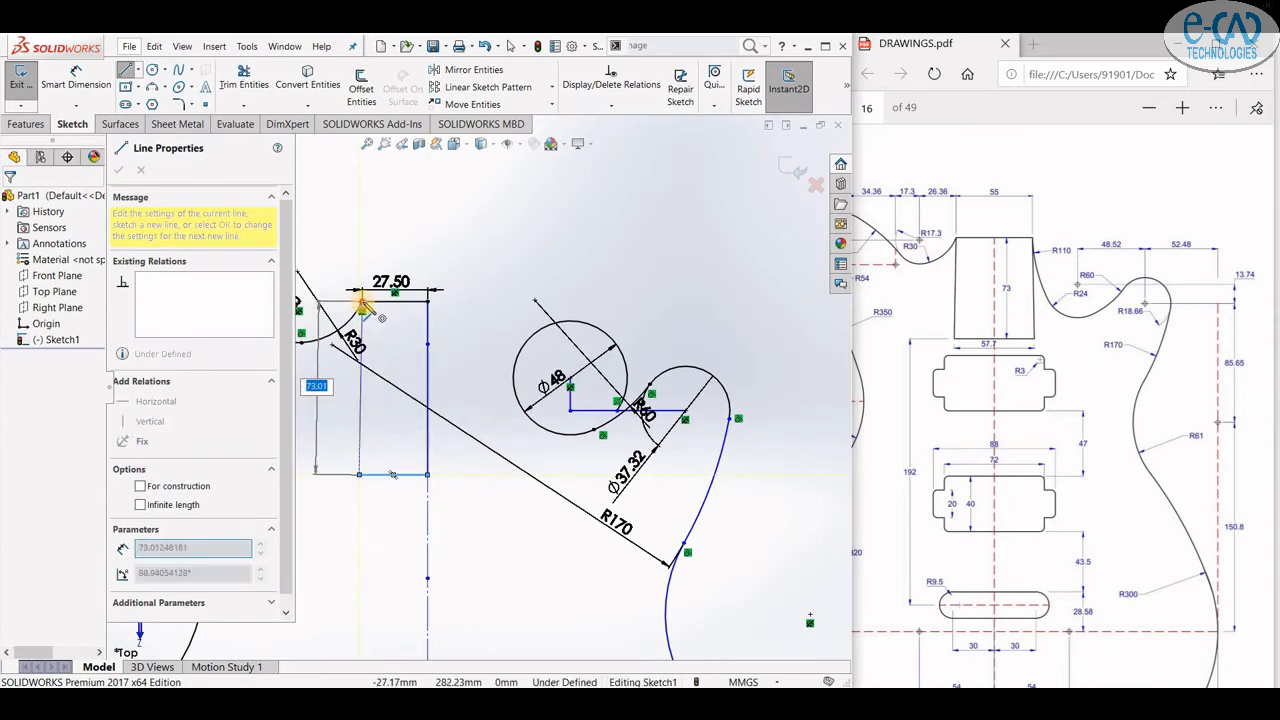
left_click(361, 302)
left_click(119, 171)
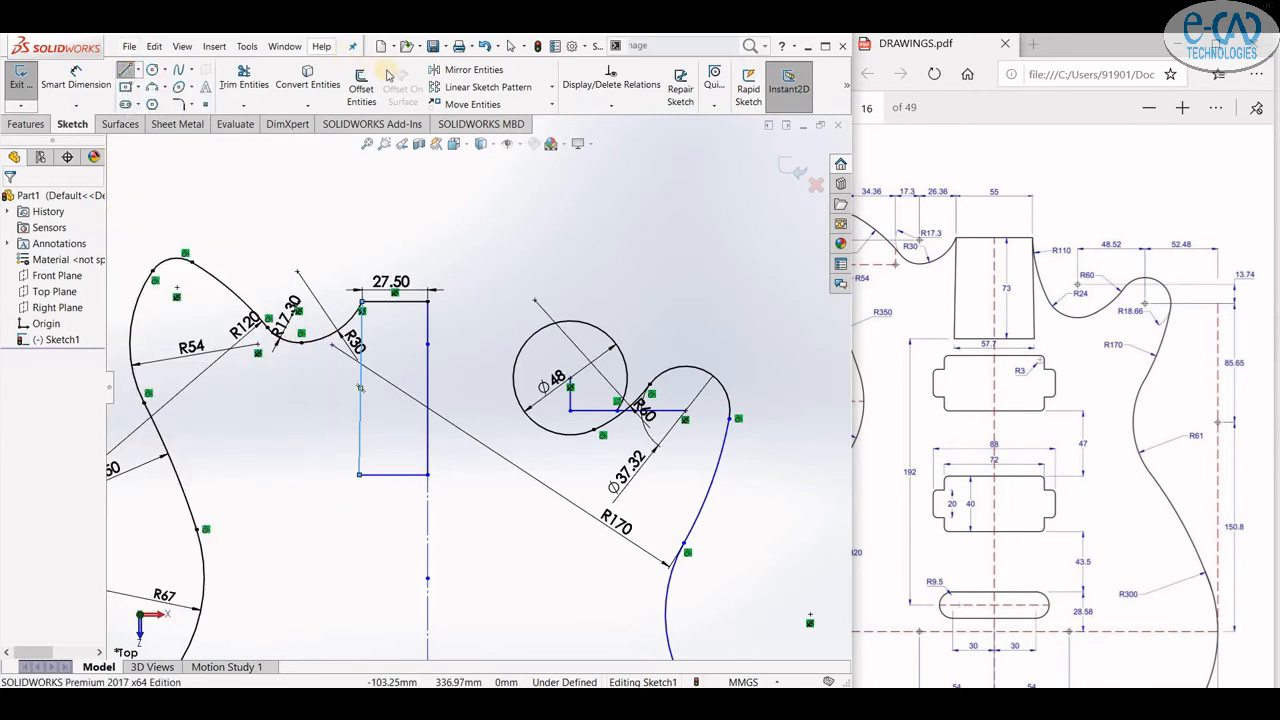
- Mirror the three neck-pocket lines about the vertical centreline to complete the pocket rectangle
left_click(475, 70)
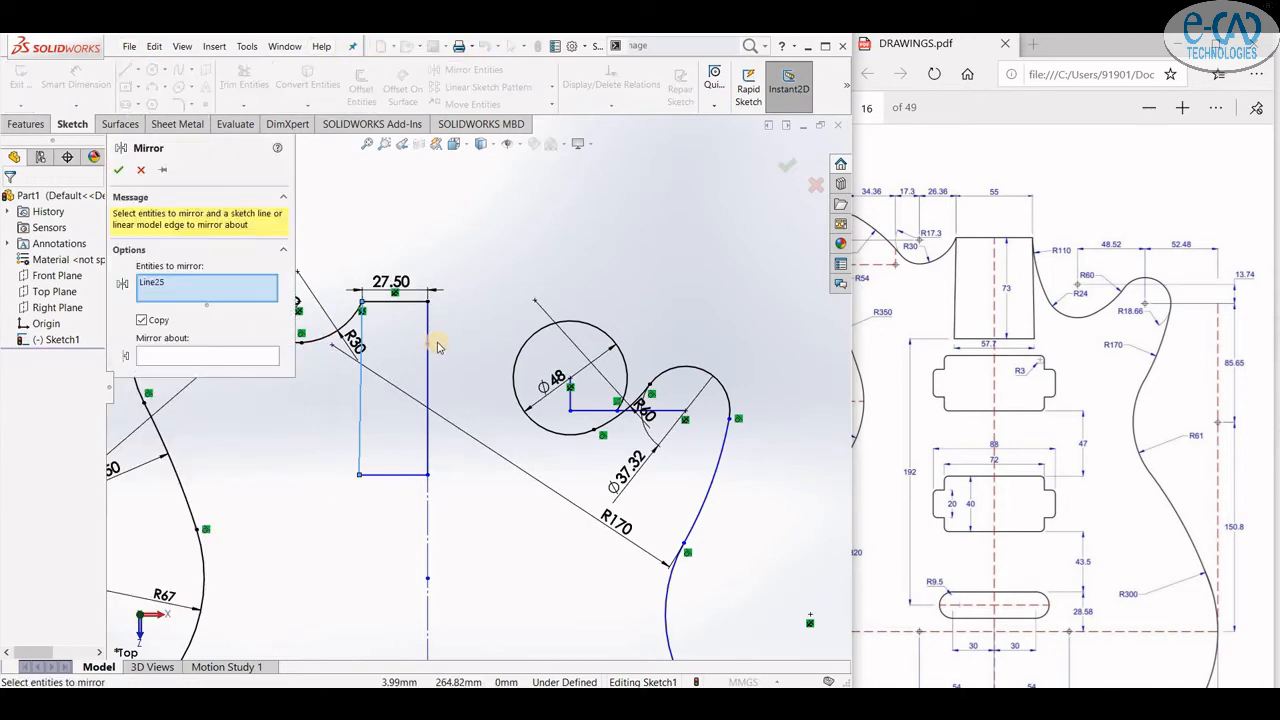
left_click(380, 474)
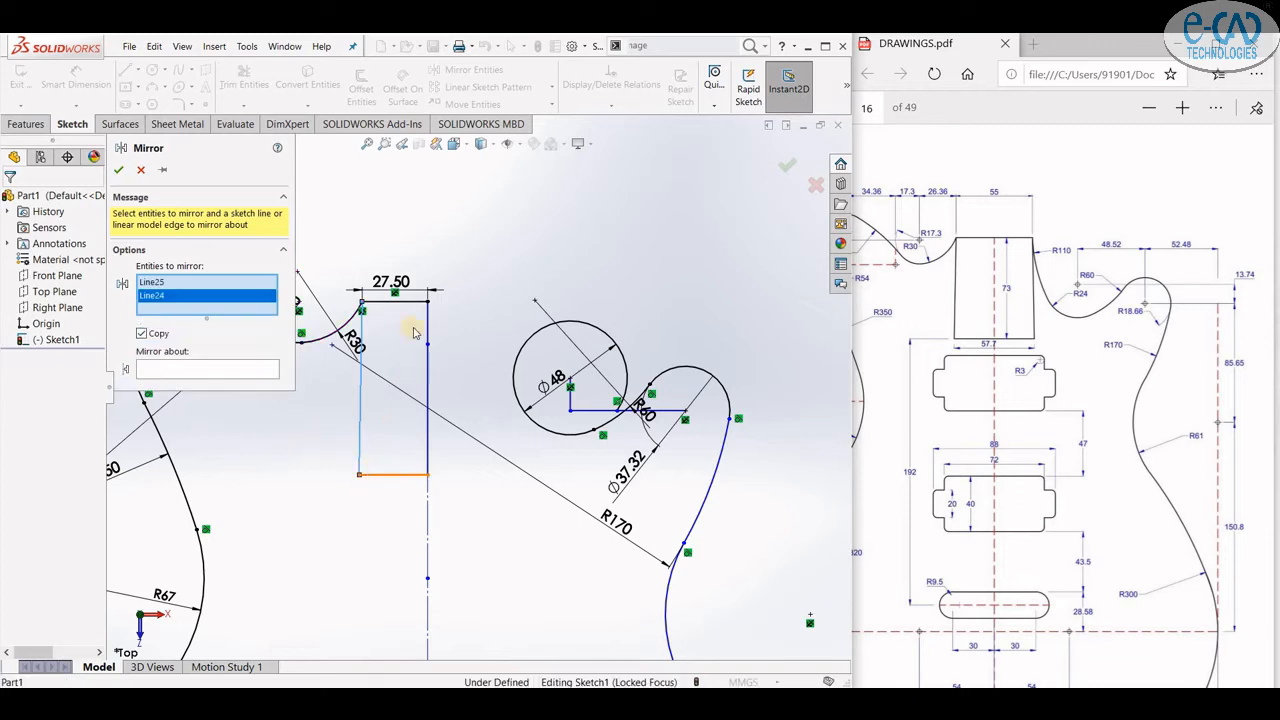
left_click(395, 305)
left_click(171, 388)
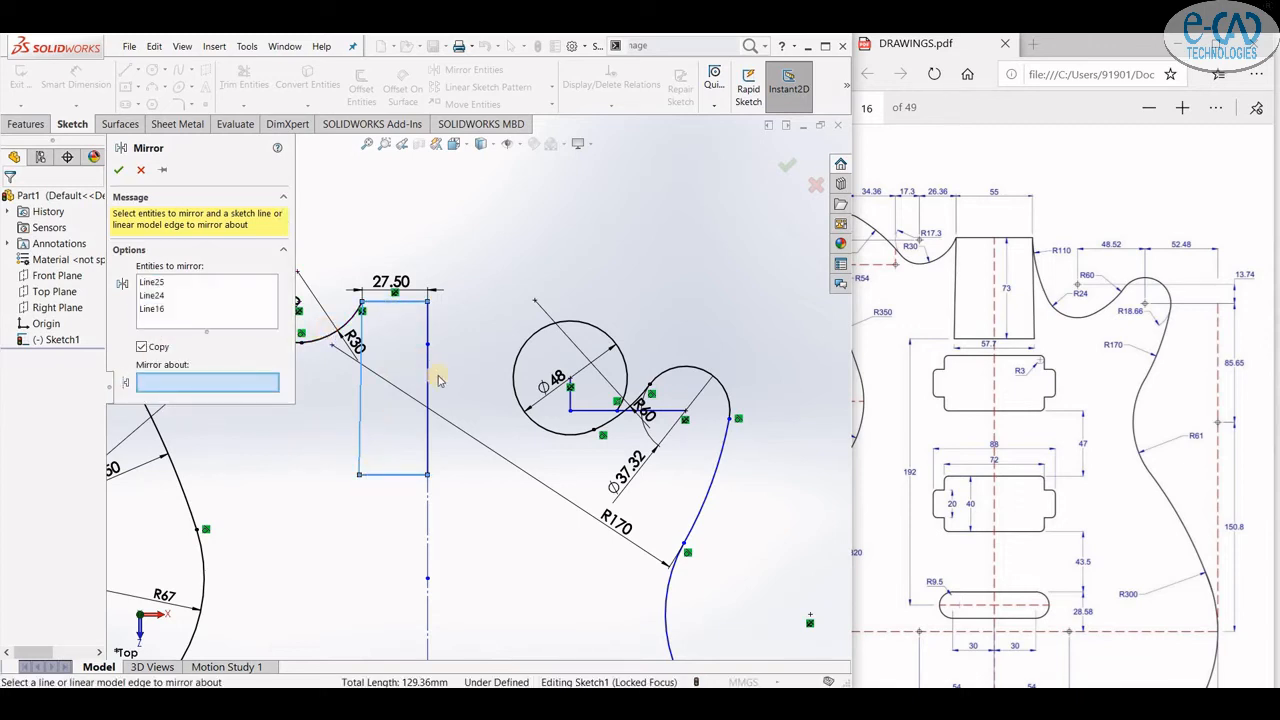
left_click(427, 445)
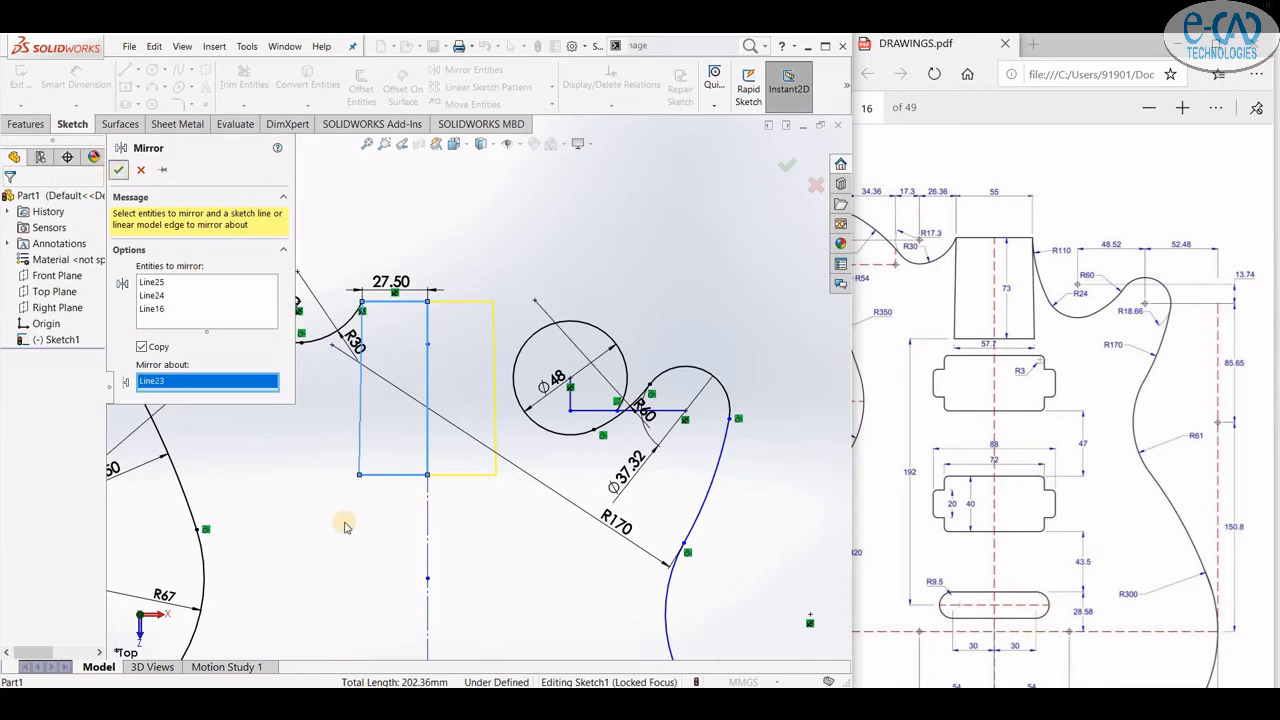
key("Return")
- Constrain the mirrored right pocket line and delete the over-defining 27.50 dimension and relation
left_click(494, 430)
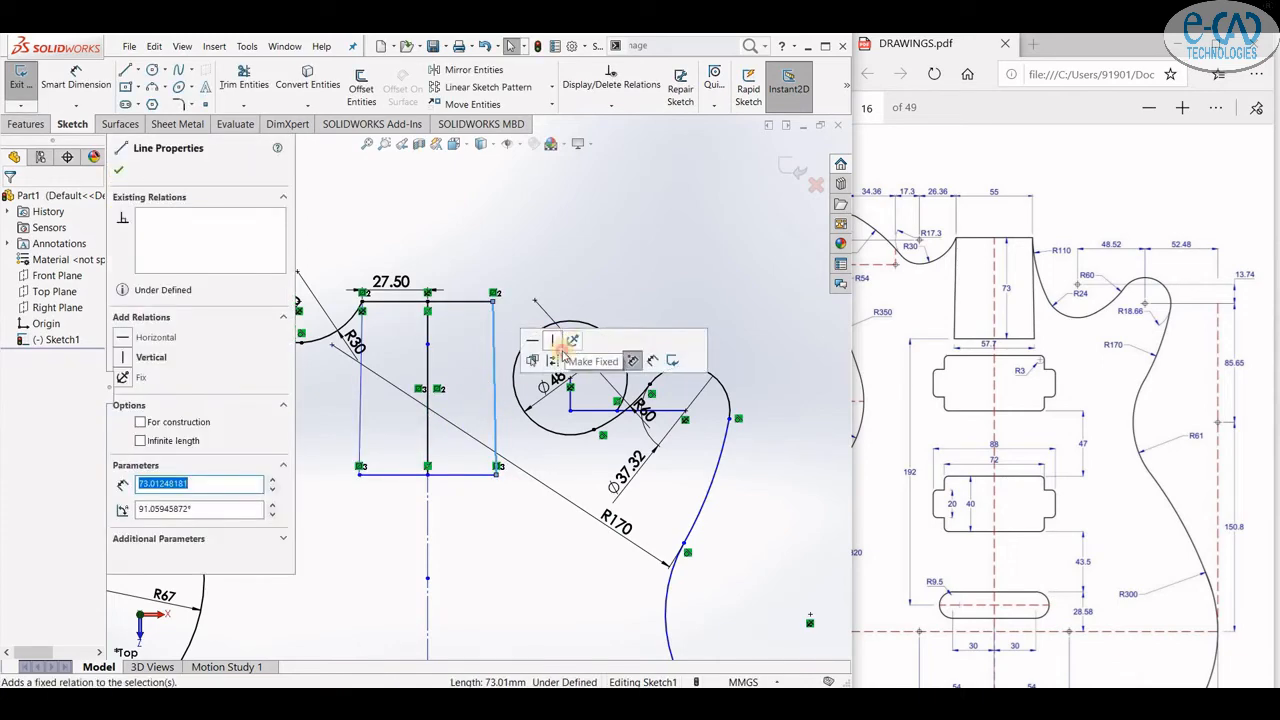
left_click(565, 345)
left_click(380, 287)
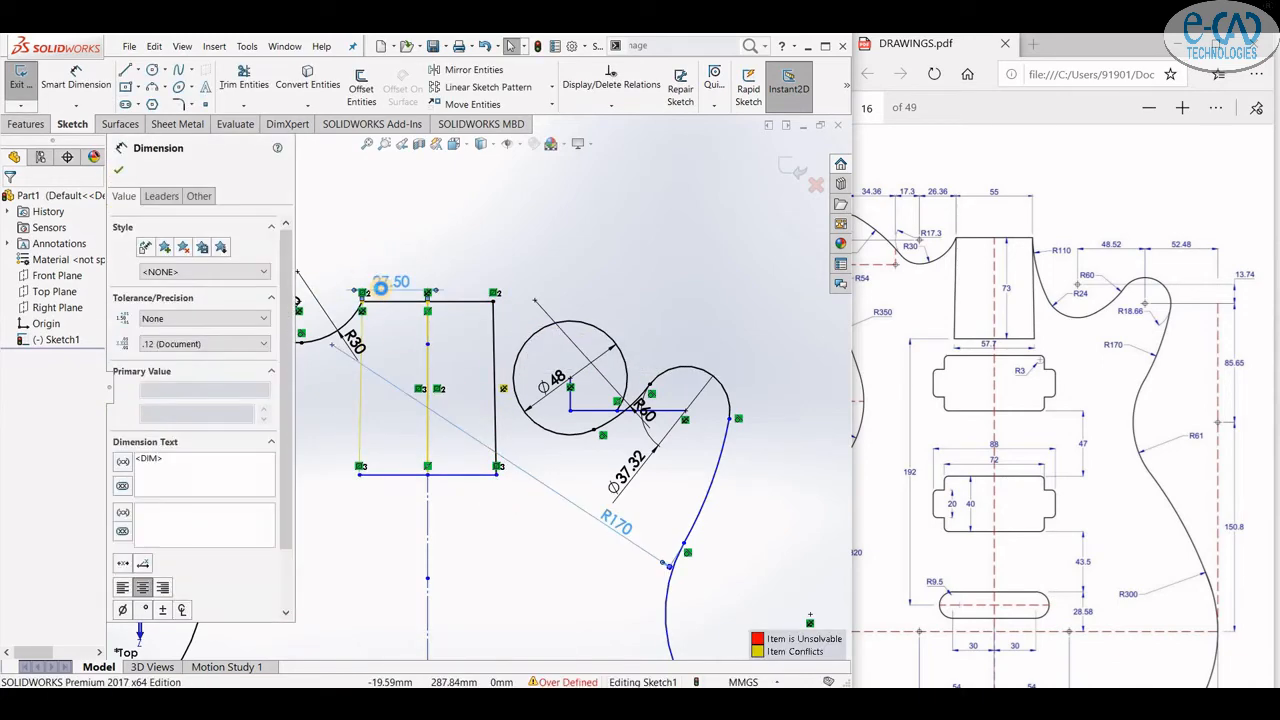
key("Delete")
scroll(420, 368, "down", 2)
left_click(432, 415)
key("Delete")
- Draw a three-point arc from the pocket's top-right corner to the Ø48 circle and dimension its radius as R110
left_click(152, 87)
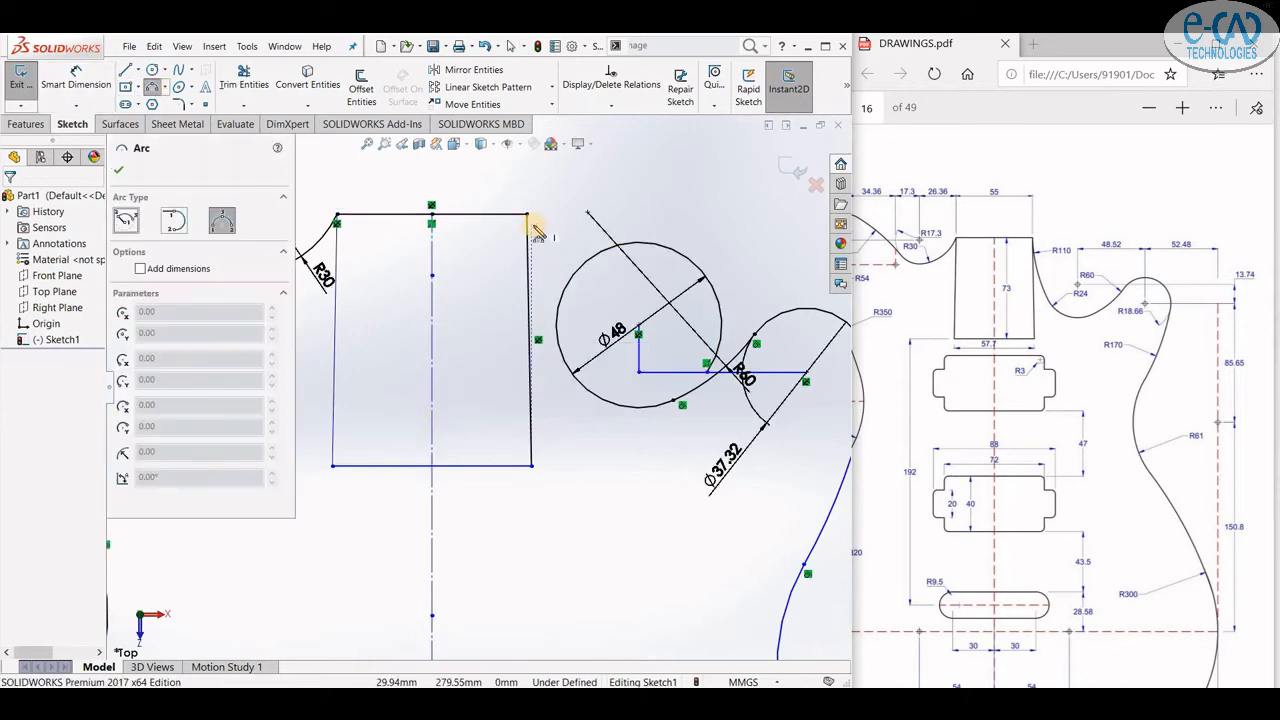
left_click(531, 226)
left_click(575, 390)
left_click(543, 311)
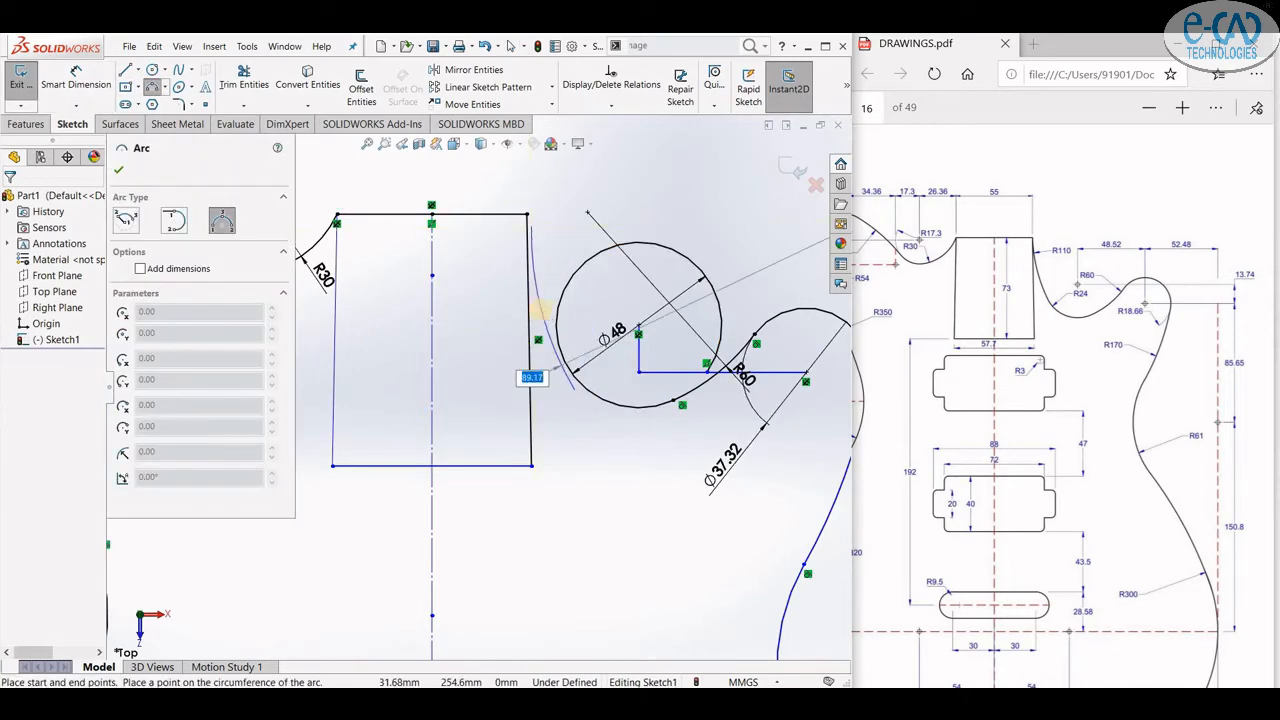
type("110")
key("Return")
left_click(76, 80)
left_click(545, 300)
left_click(586, 290)
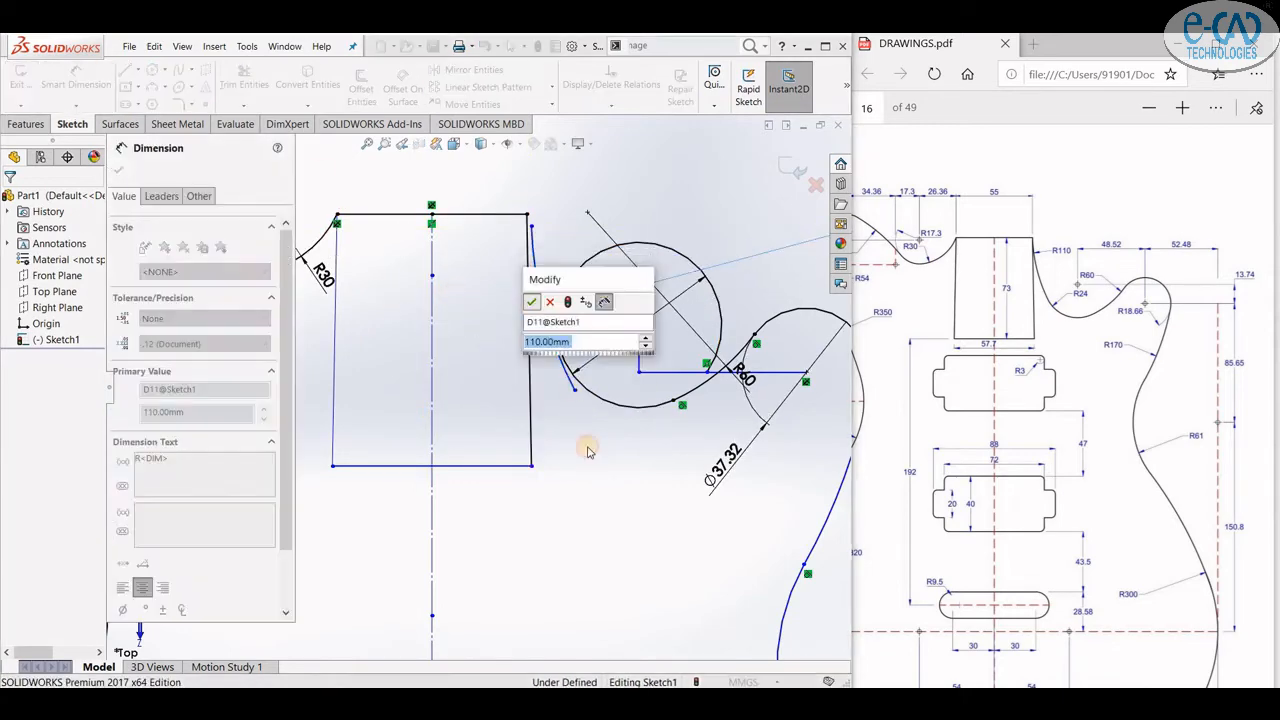
key("Return")
key("Escape")
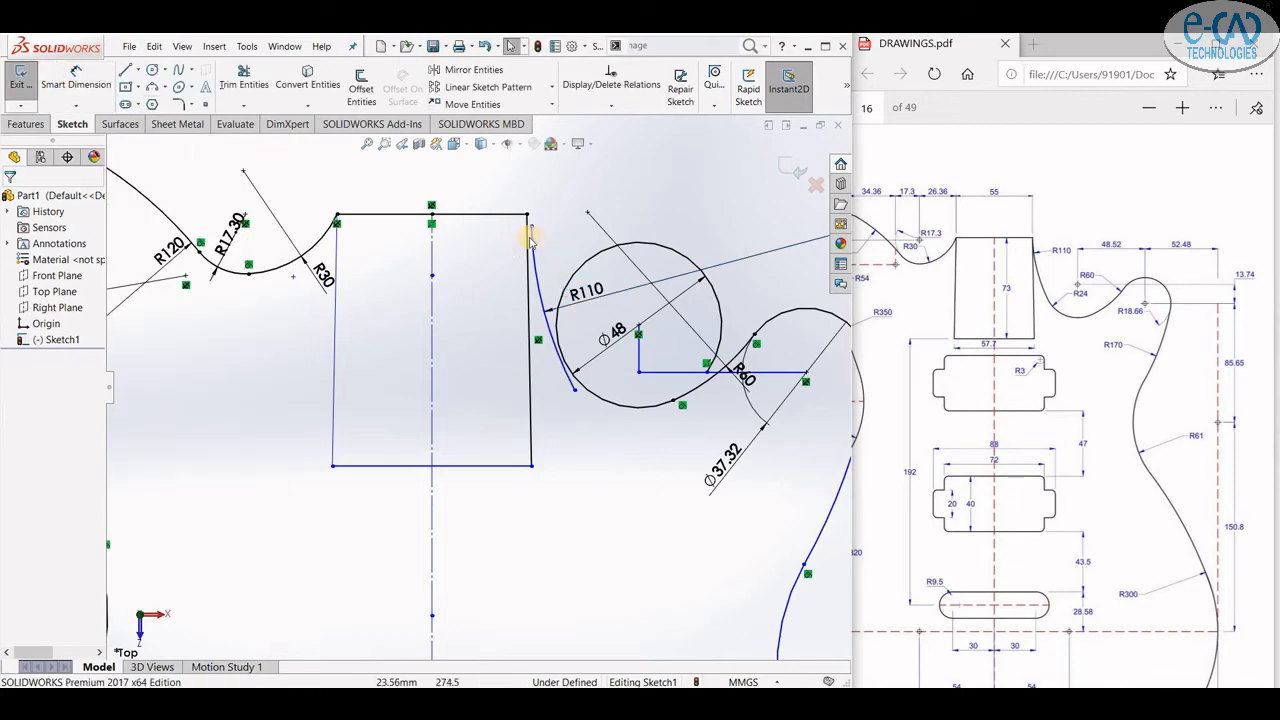
- Make the R110 arc tangent to the Ø48 circle
left_click(531, 258)
left_click(541, 298, "ctrl")
left_click(563, 366)
left_click(563, 354, "ctrl")
left_click(640, 308)
- Zoom in to inspect where the R110 arc meets the pocket corner and the circle
left_click(243, 80)
scroll(530, 200, "down", 6)
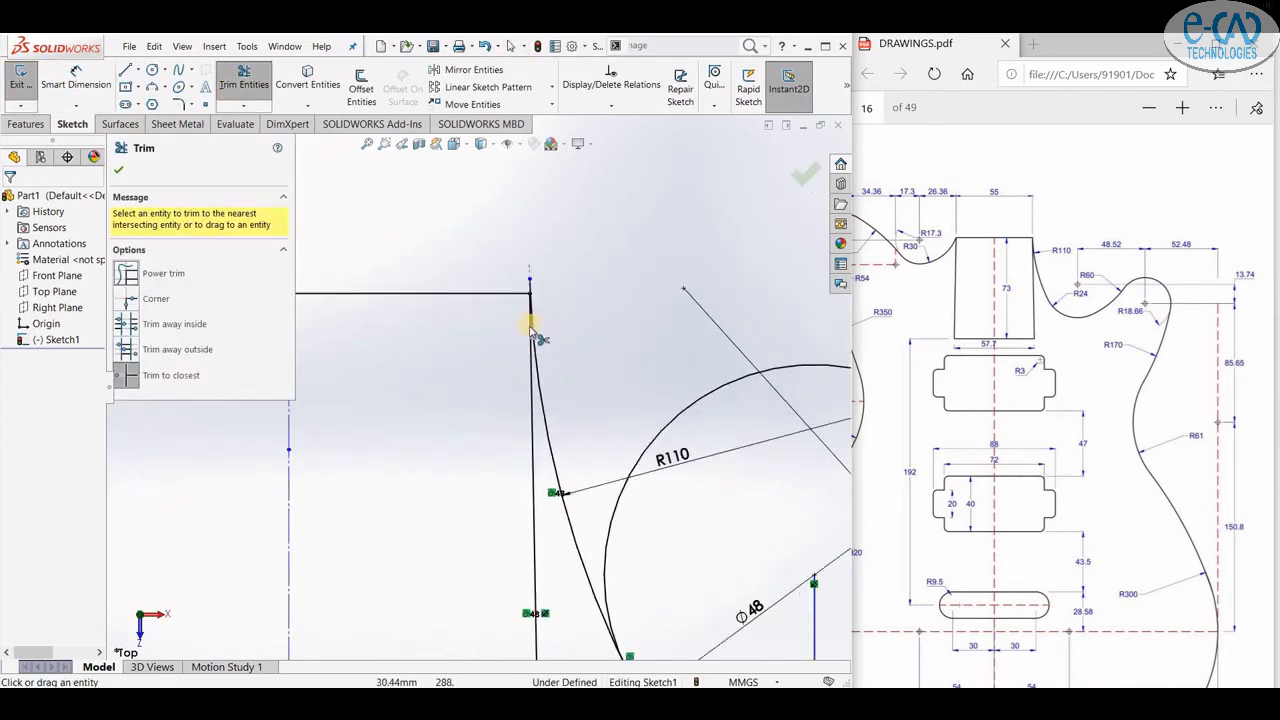
scroll(512, 308, "up", 2)
scroll(551, 597, "up", 3)
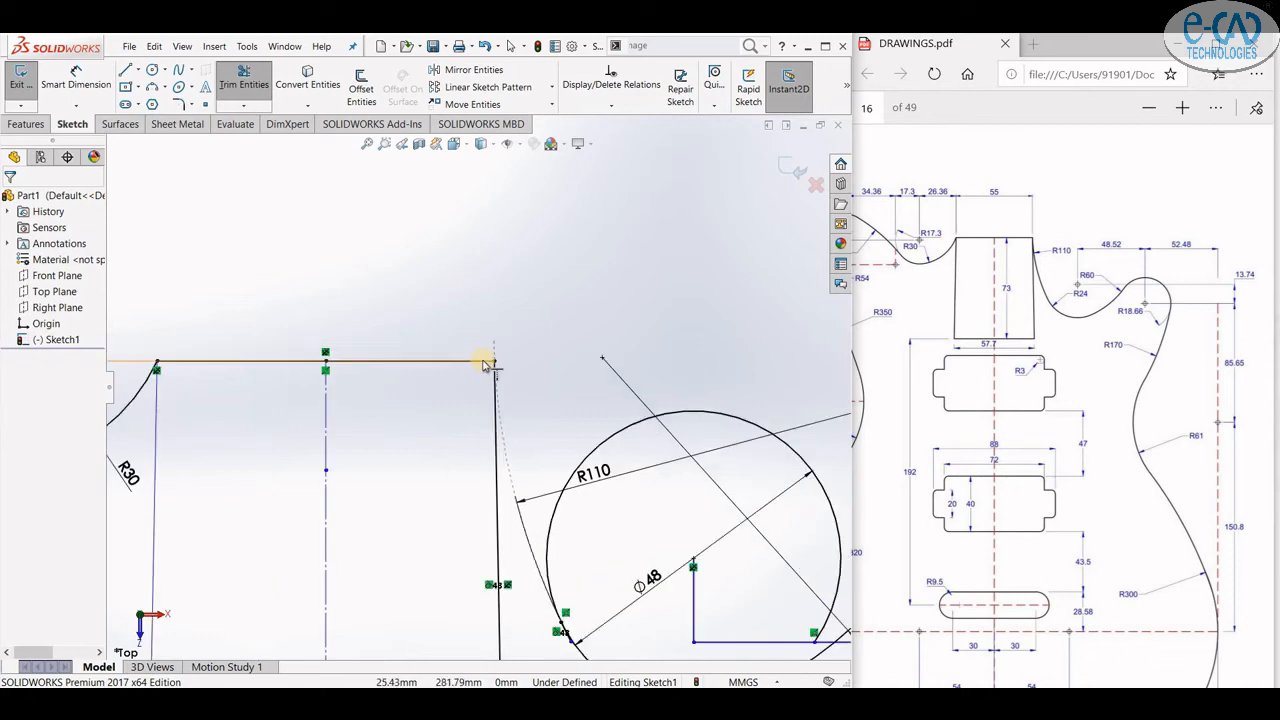
scroll(520, 505, "down", 8)
scroll(510, 492, "up", 5)
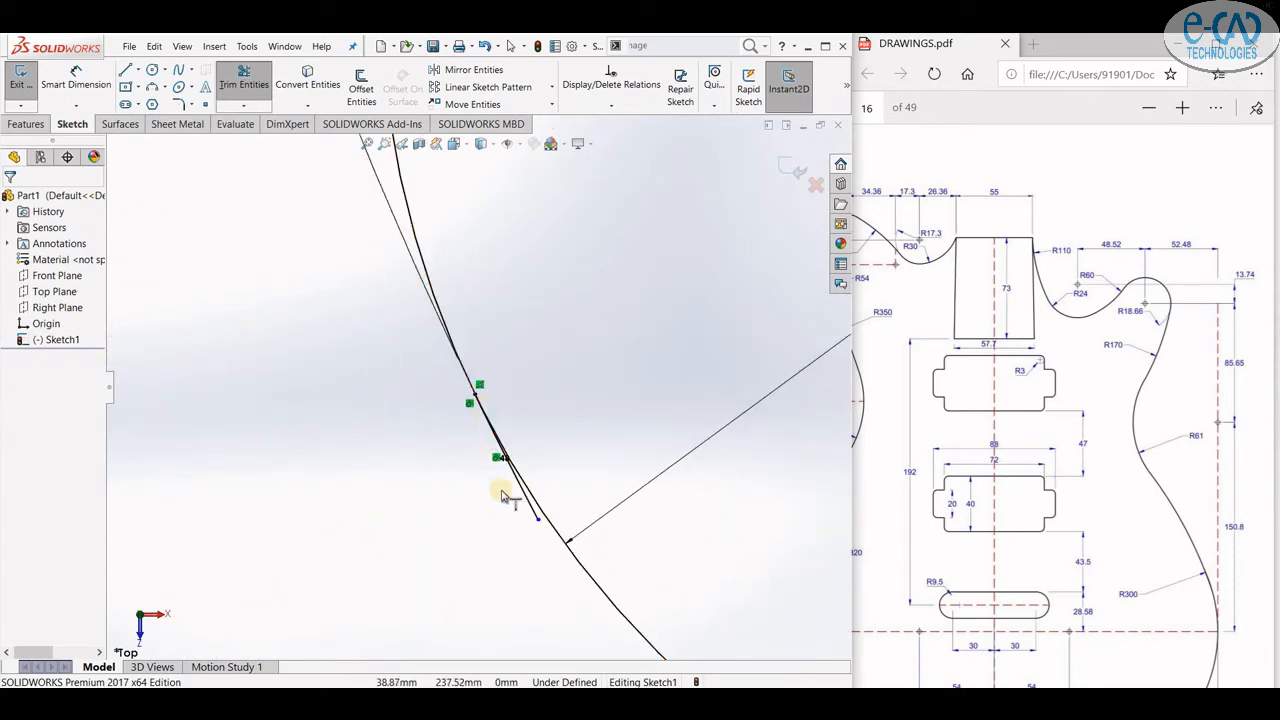
key("Escape")
scroll(493, 467, "up", 1)
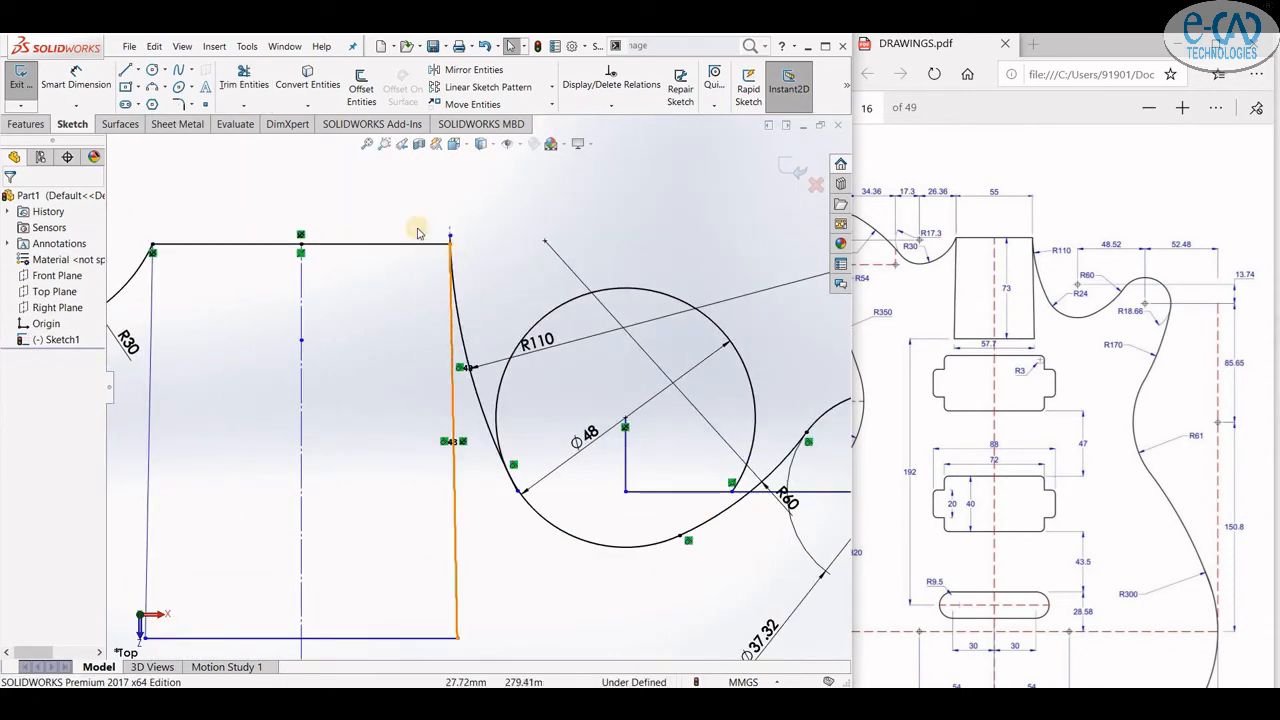
- Trim the Ø48 circle and leftover line segments back to the R110 and R60 arcs
left_click(244, 82)
scroll(514, 460, "down", 5)
scroll(437, 405, "up", 5)
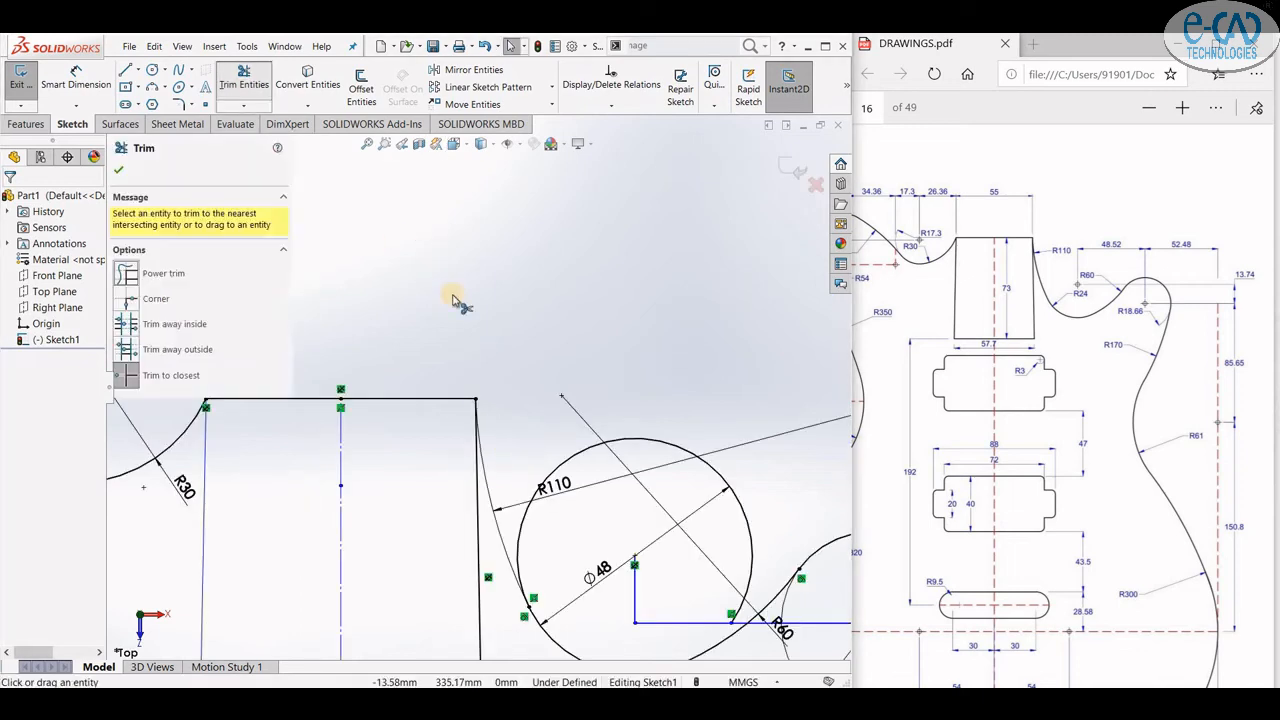
scroll(414, 334, "down", 2)
scroll(411, 322, "up", 1)
scroll(412, 323, "up", 3)
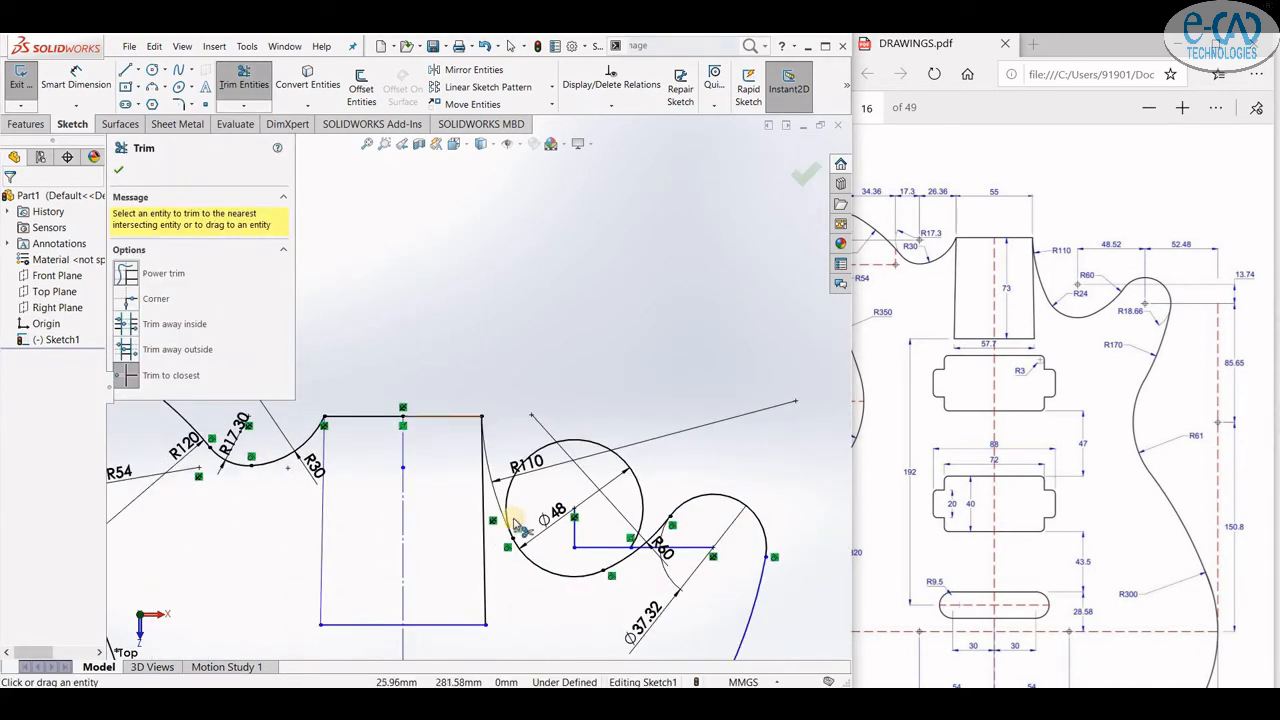
left_click(510, 494)
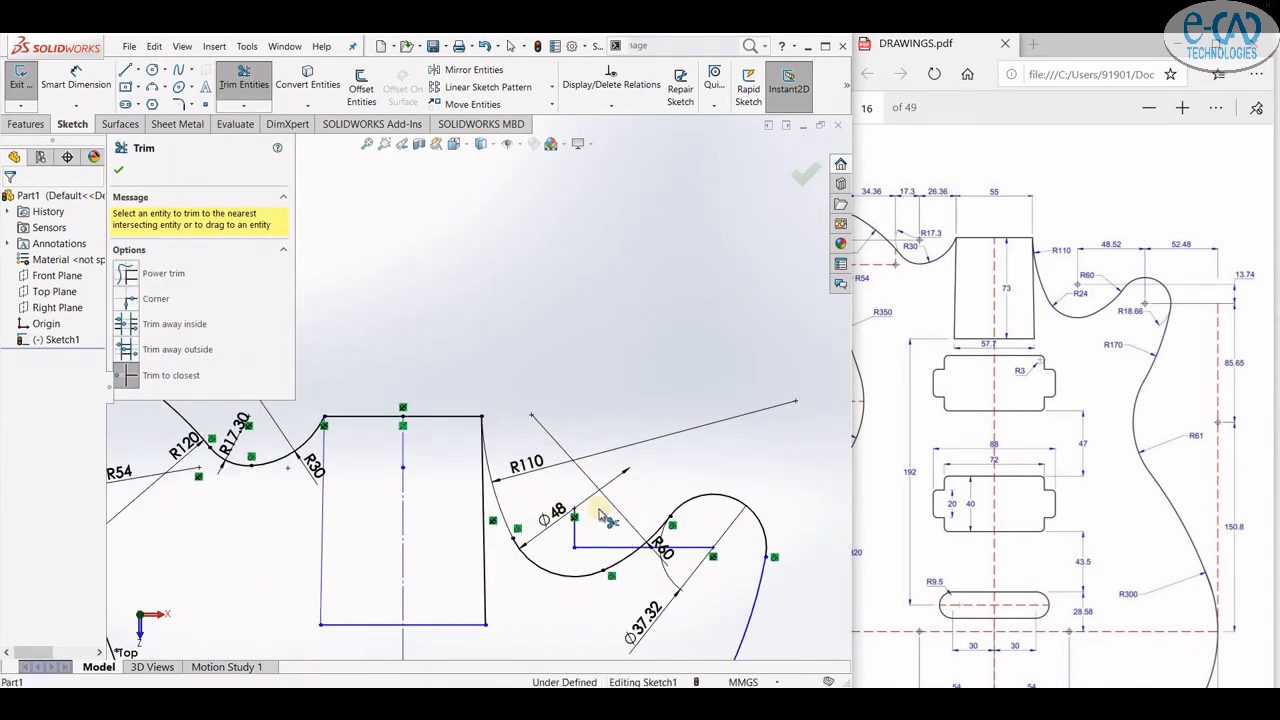
left_click(579, 546)
left_click(628, 549)
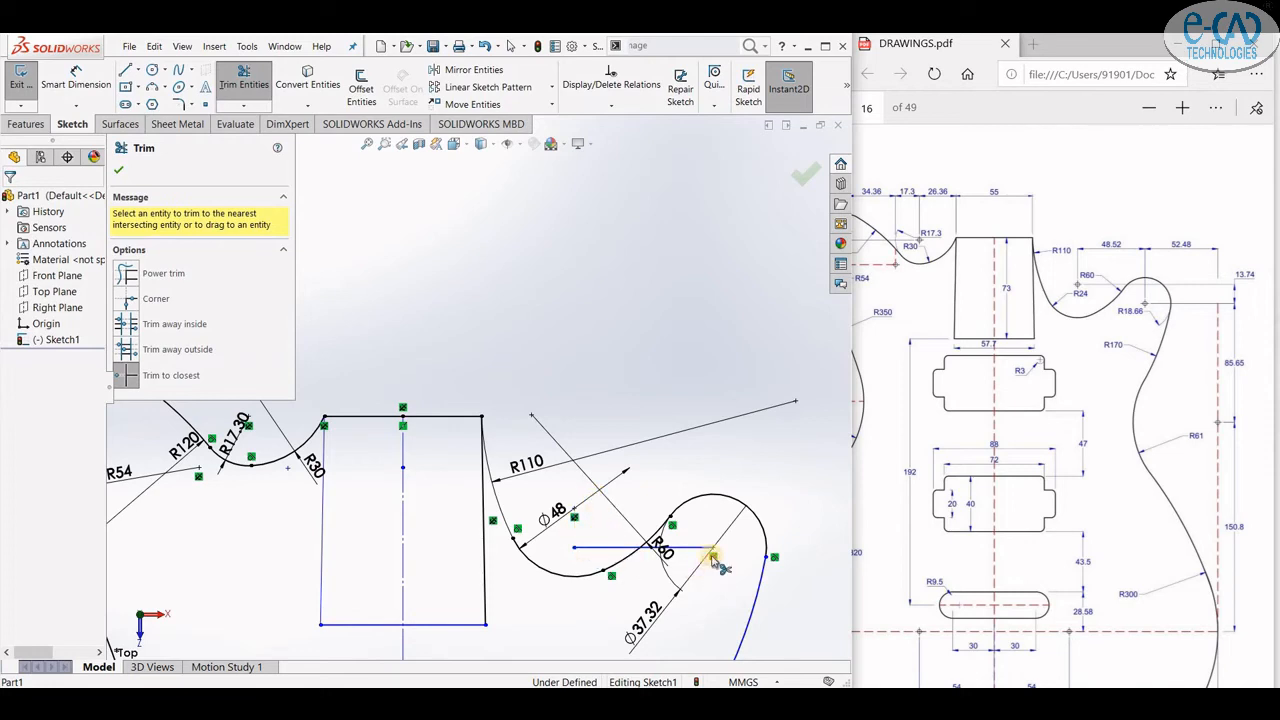
left_click(691, 547)
scroll(634, 462, "up", 5)
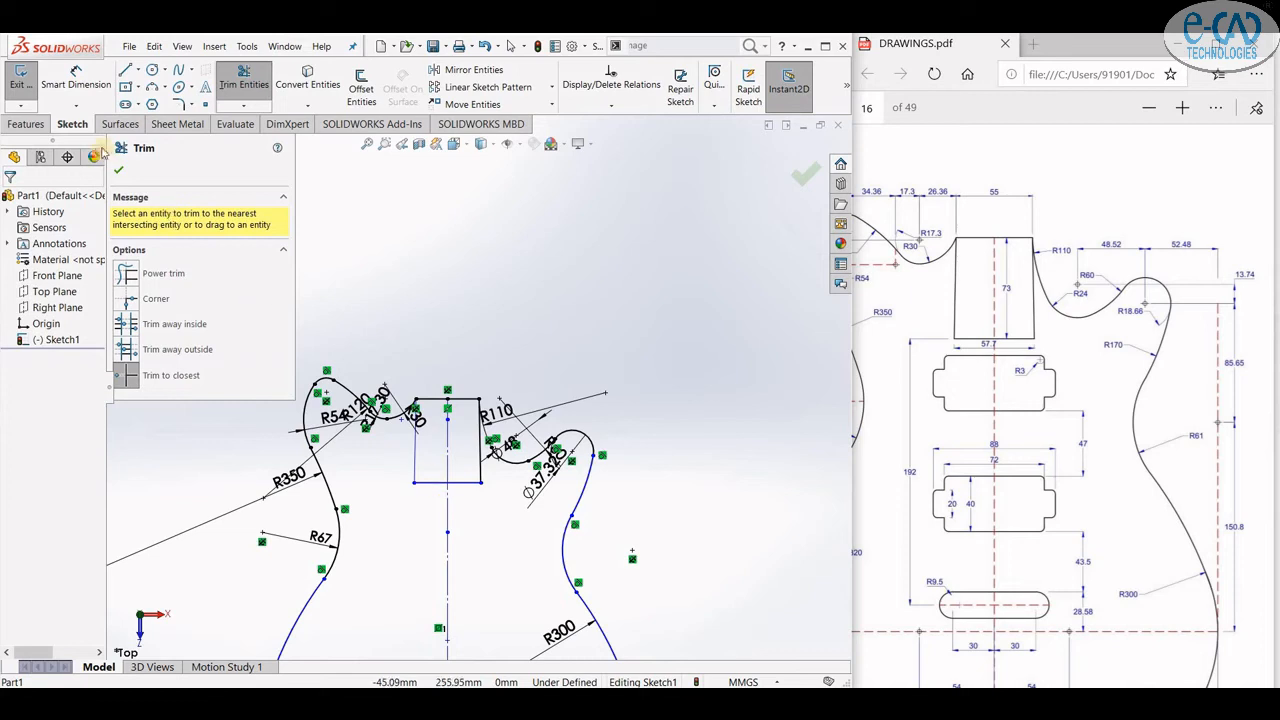
left_click(115, 175)
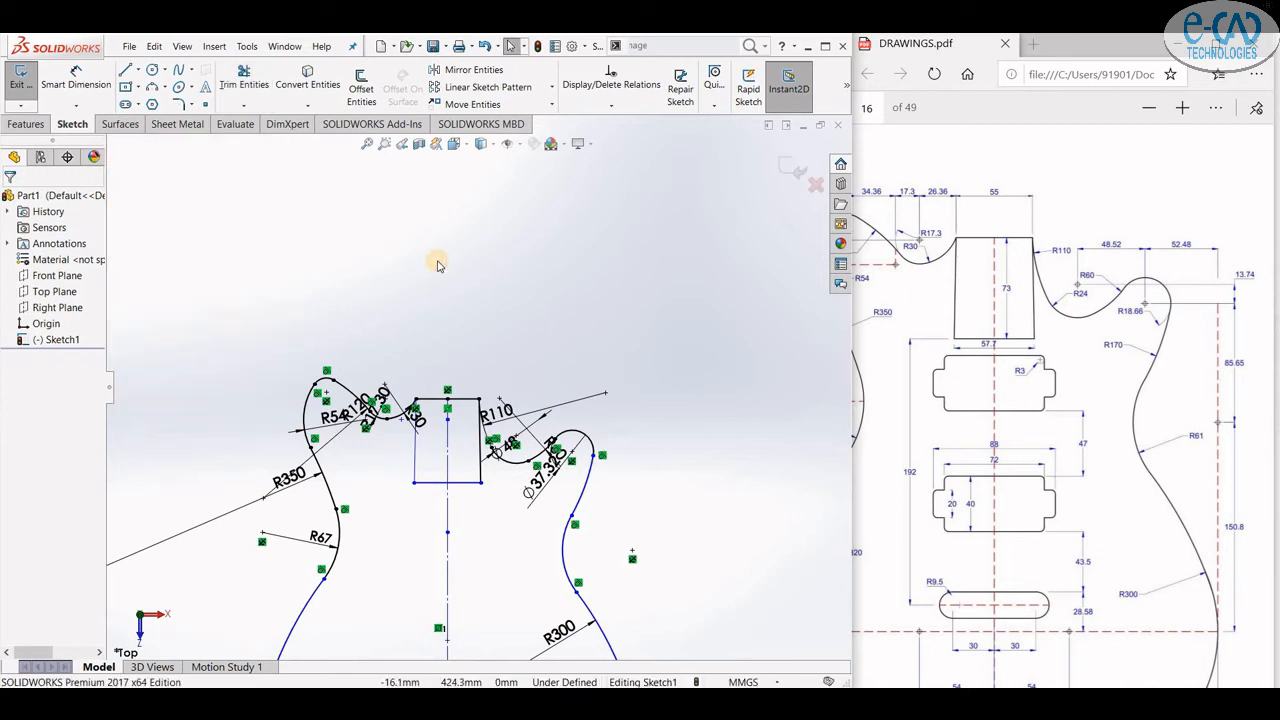
- Select the whole sketch and delete all its relations and dimensions
scroll(437, 264, "up", 3)
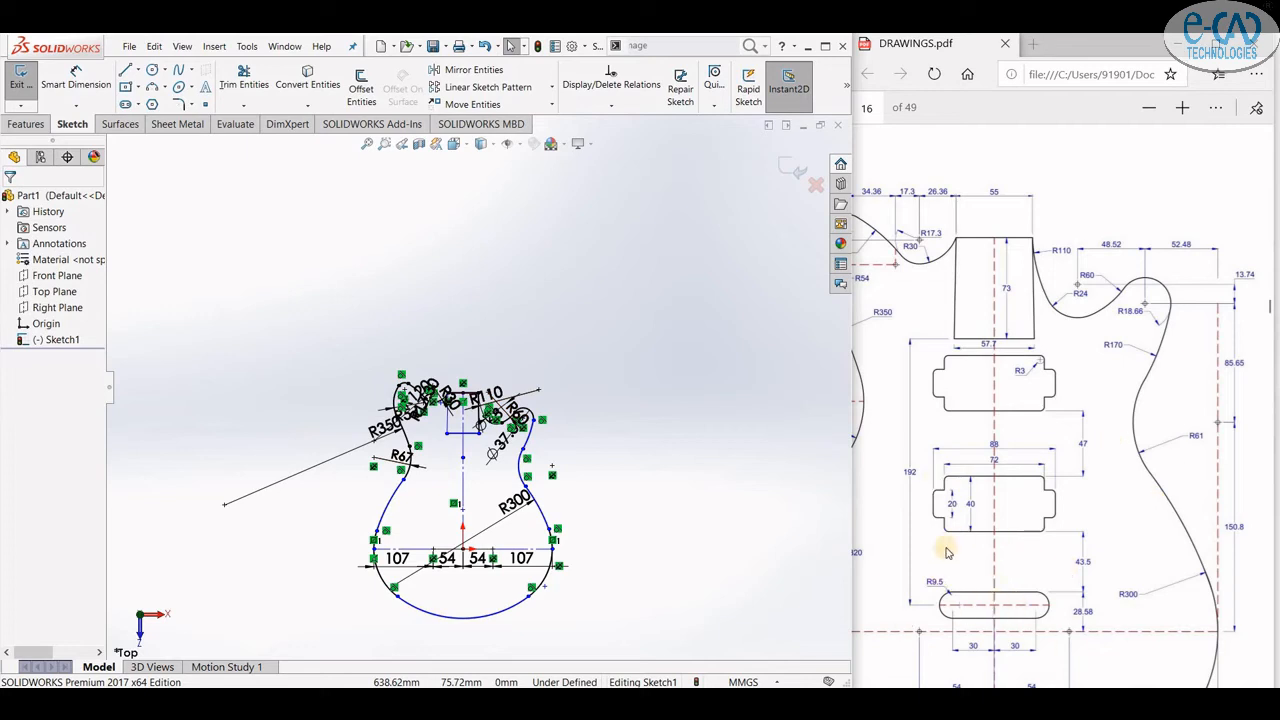
mouse_move(325, 305)
left_mouse_down()
mouse_move(532, 562)
mouse_move(620, 642)
left_mouse_up()
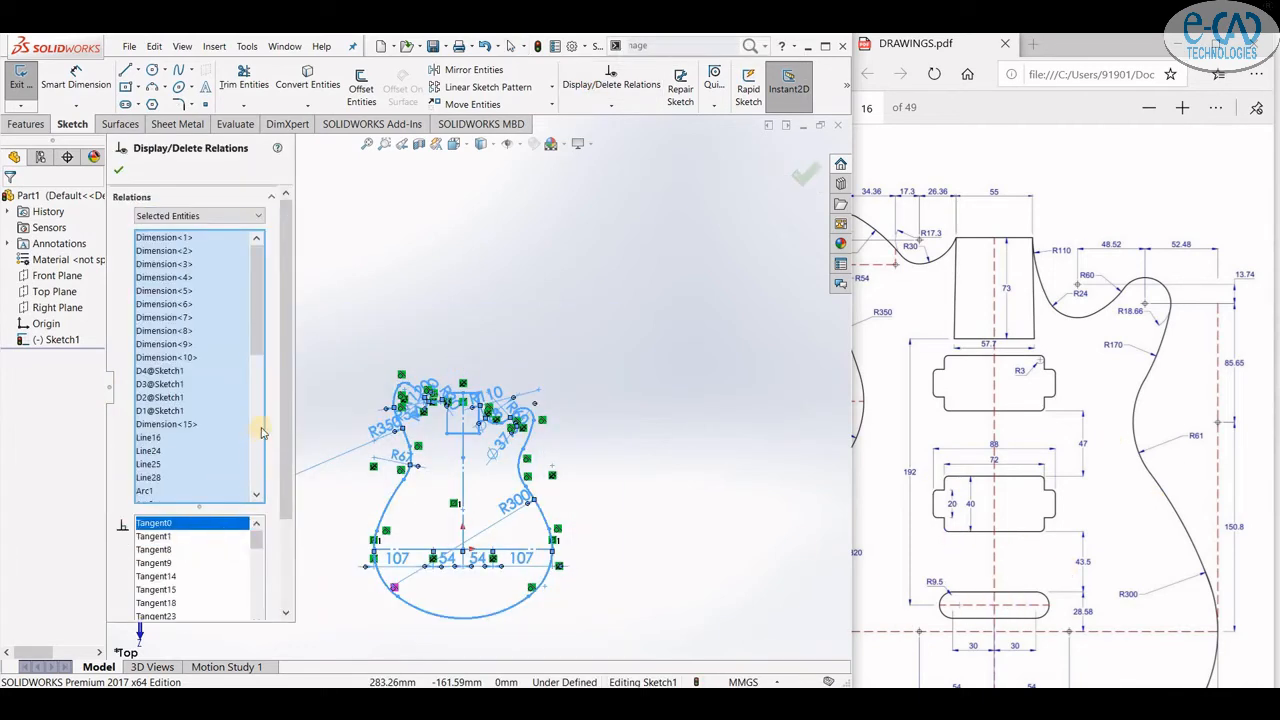
left_click_drag(286, 420, 252, 556)
left_click(225, 580)
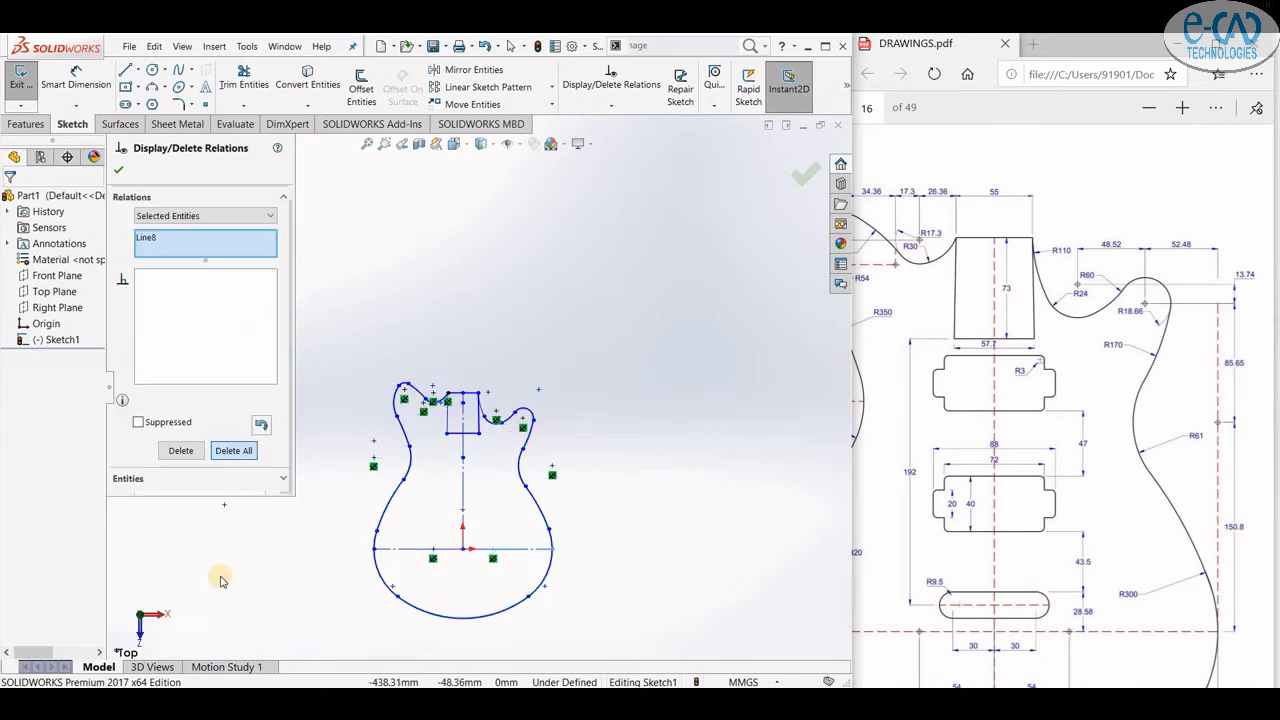
left_click(366, 367)
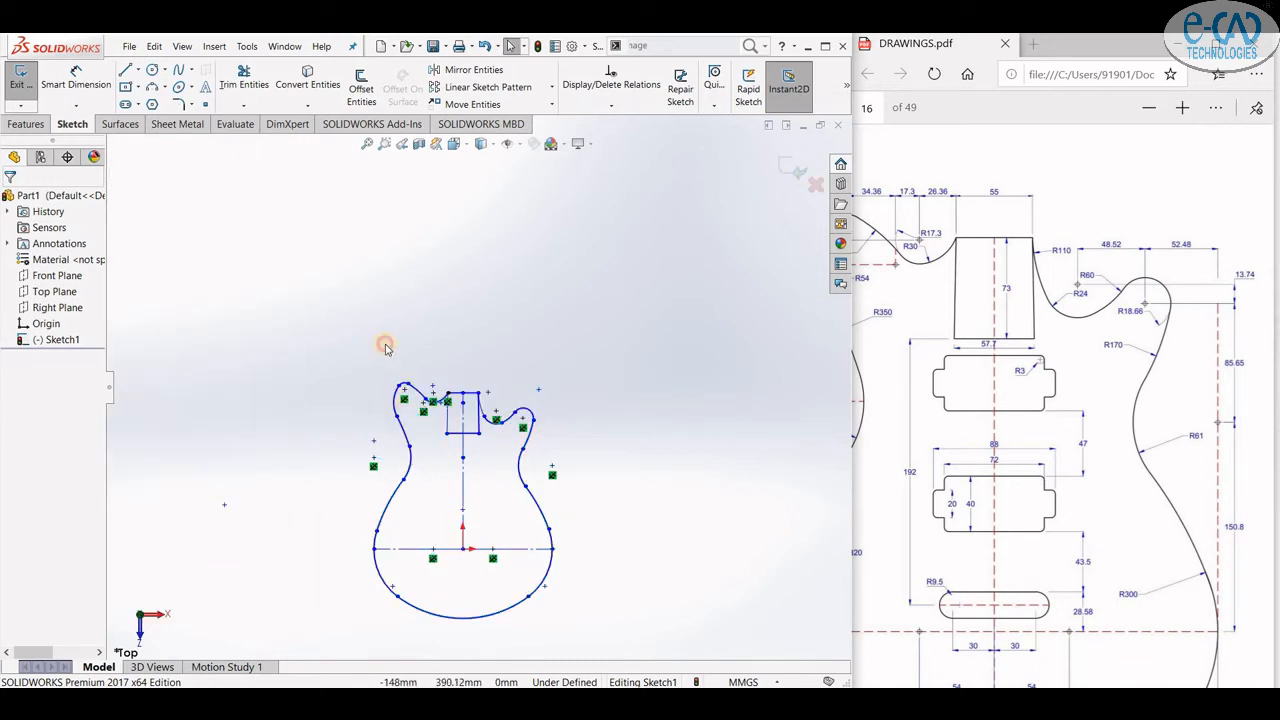
scroll(481, 596, "down", 3)
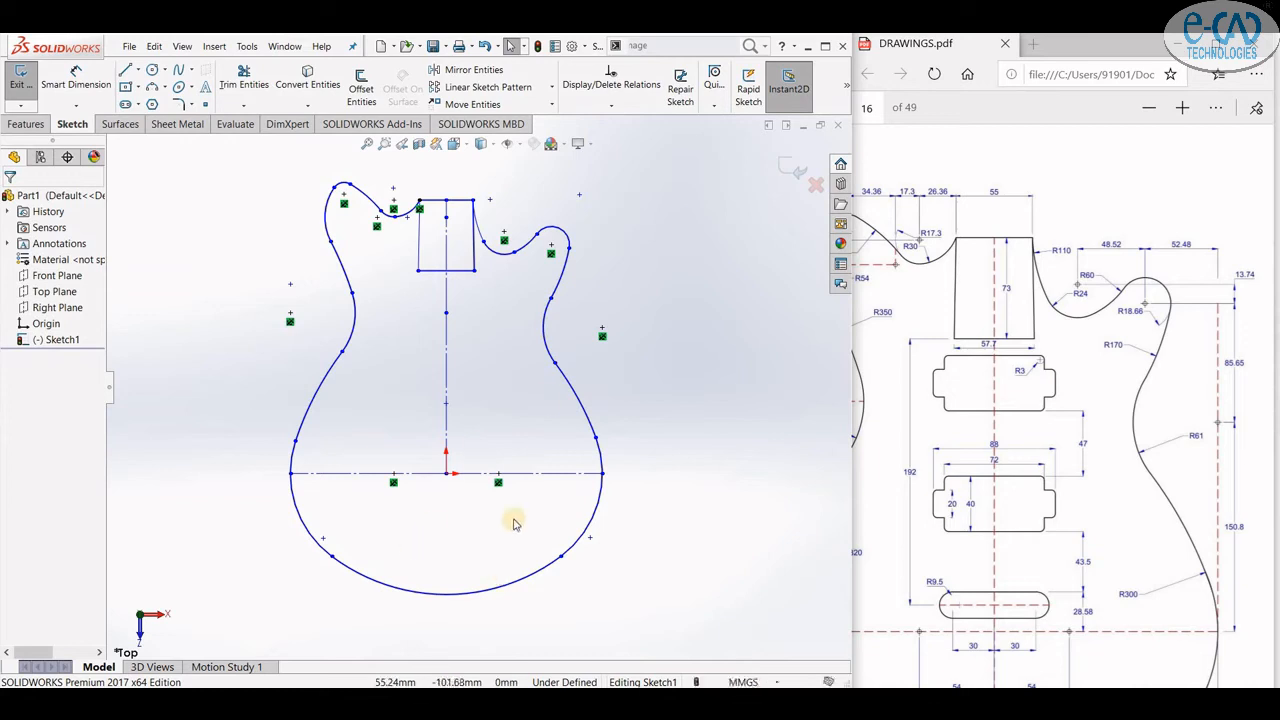
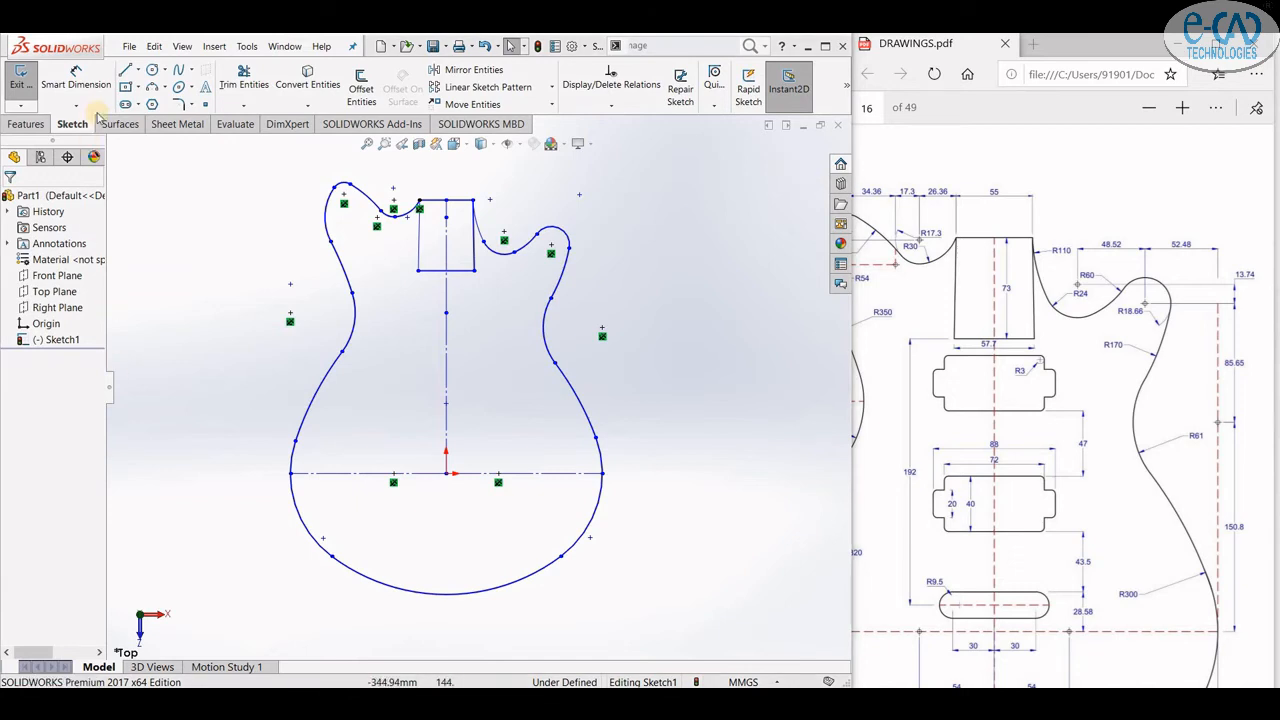
- Draw a centerpoint slot about 60 mm long and 14 mm wide on the vertical centerline just above the origin
left_click(126, 70)
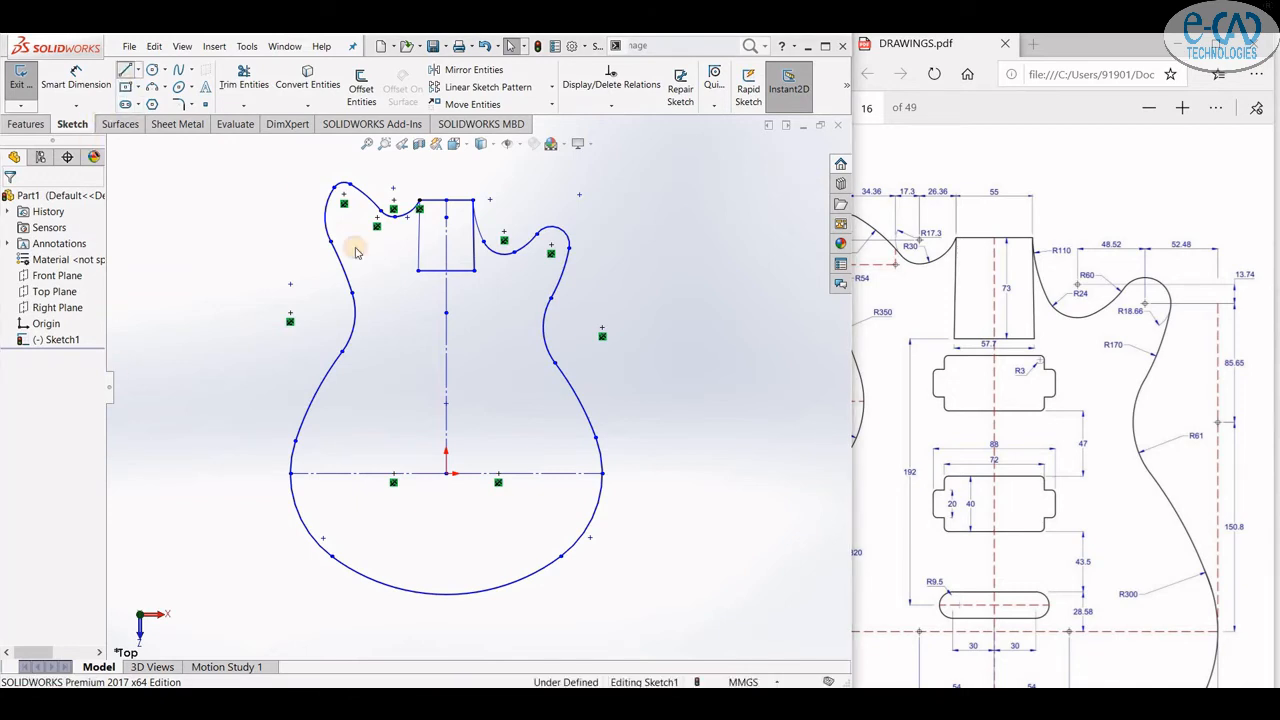
left_click(447, 468)
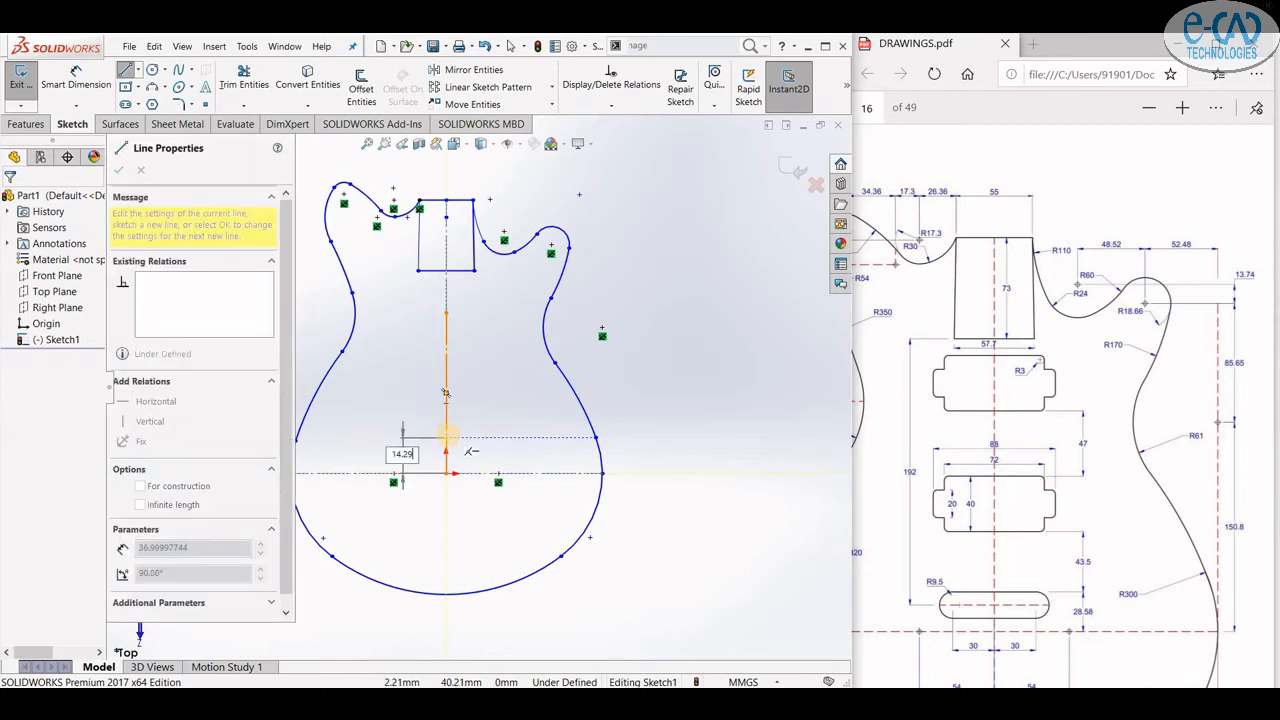
left_click(140, 104)
left_click(175, 139)
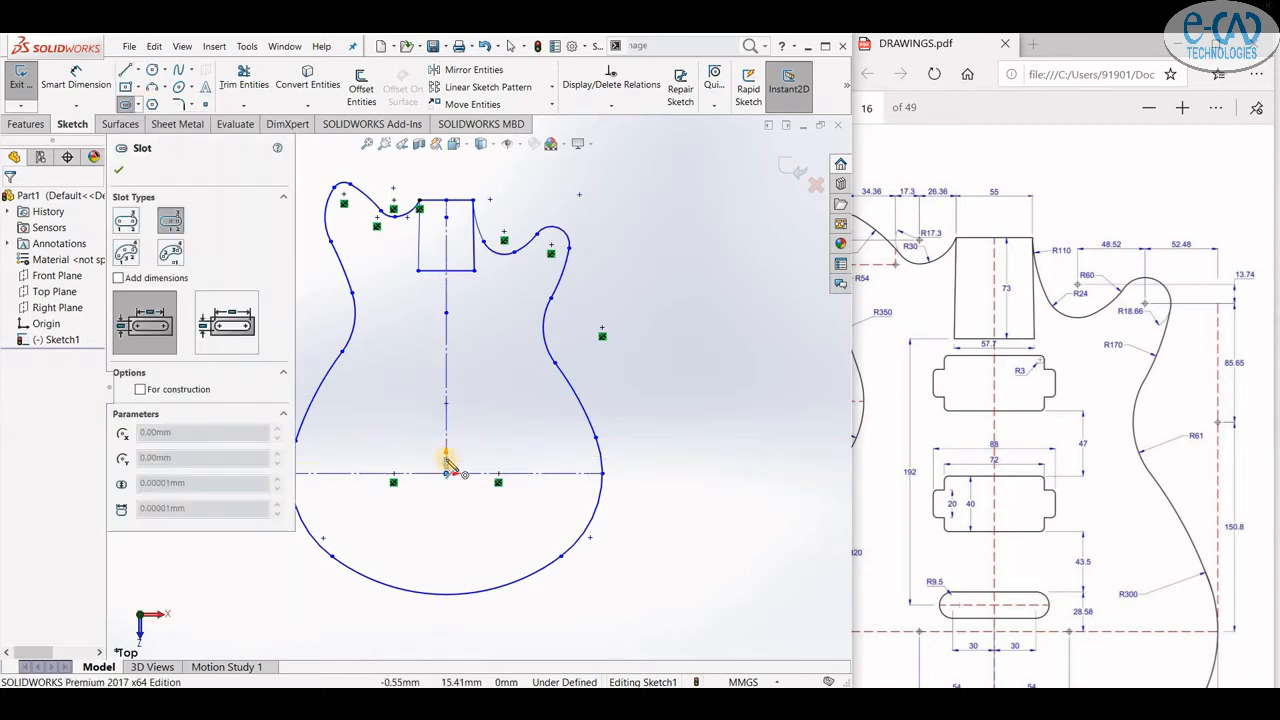
left_click(447, 460)
left_click(475, 460)
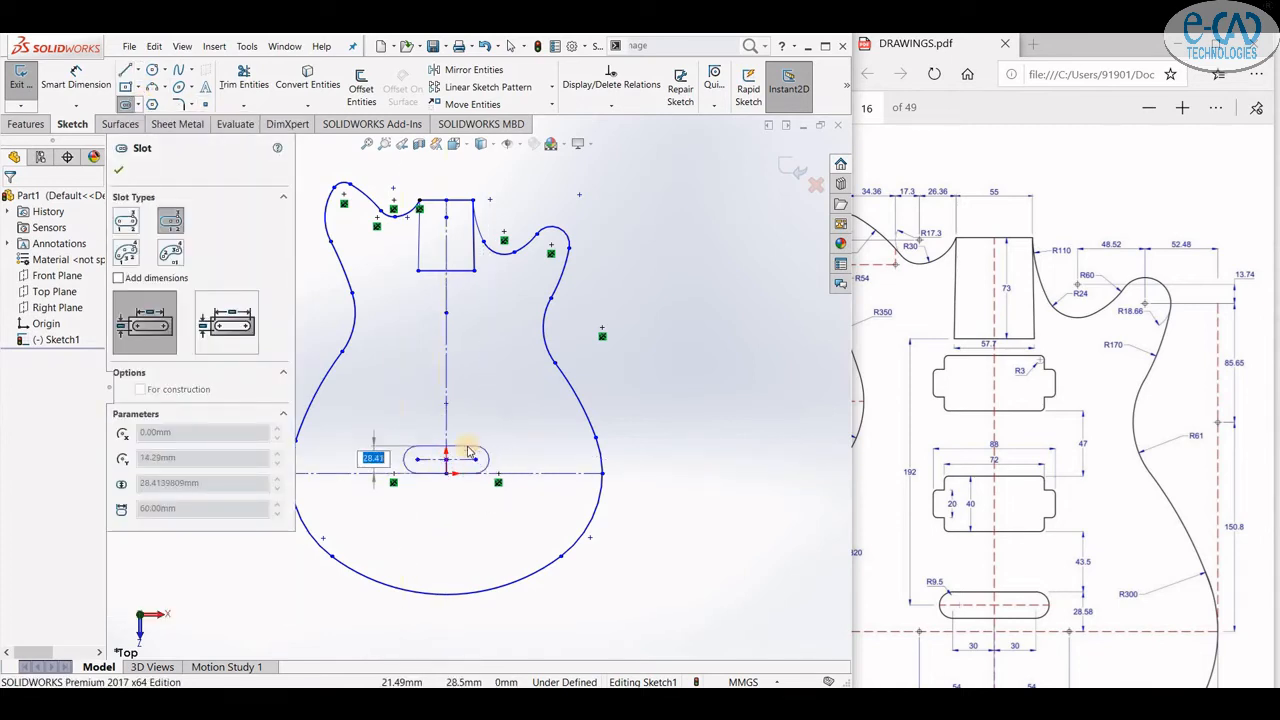
scroll(473, 441, "down", 4)
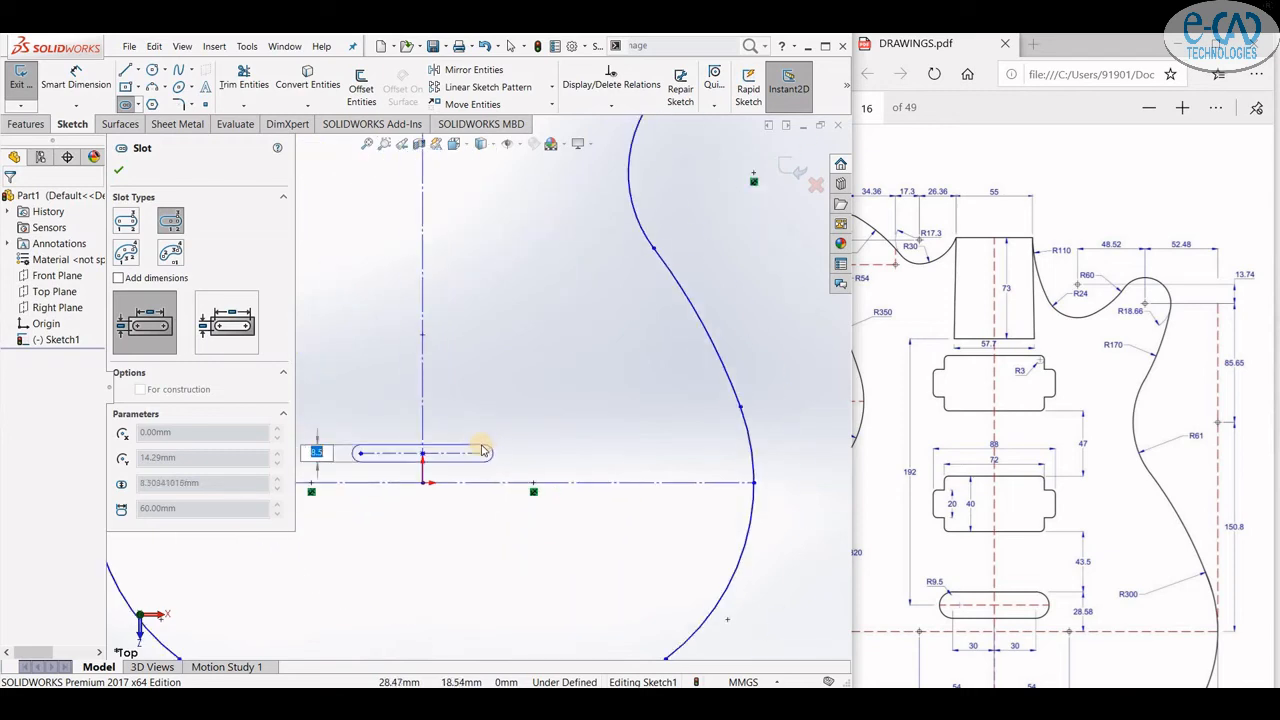
left_click(487, 447)
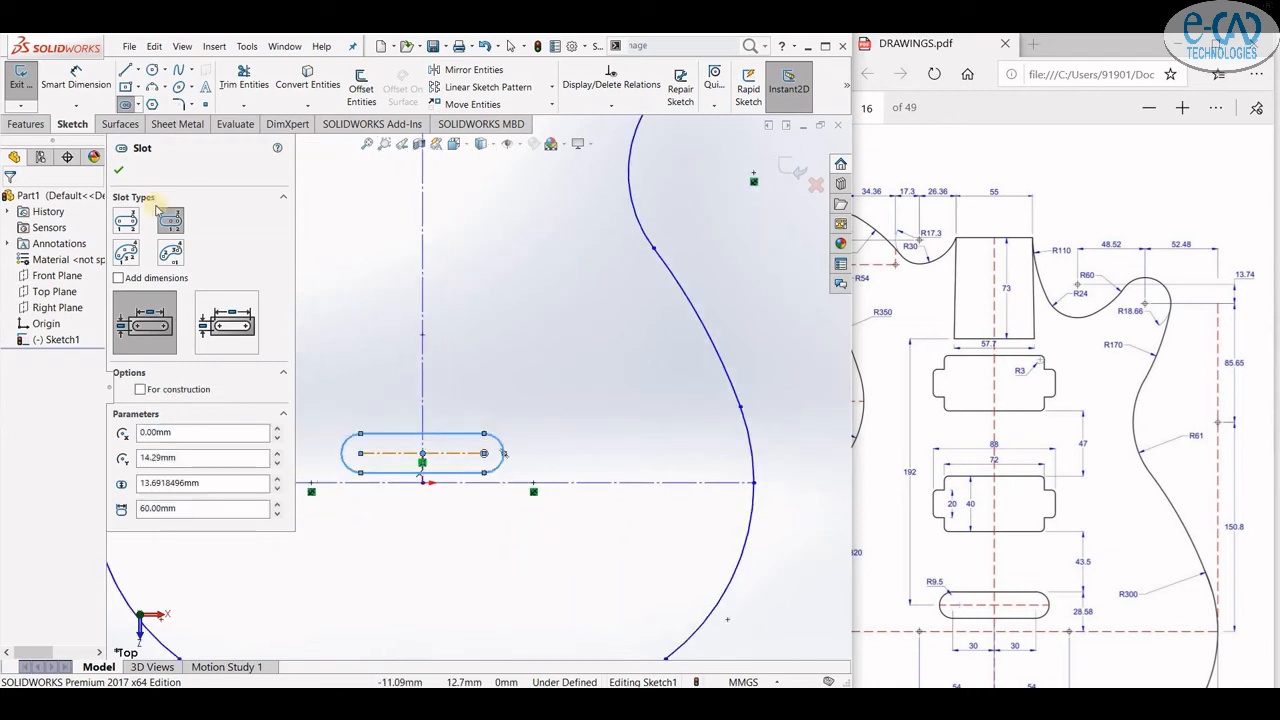
key("Escape")
- Draw a 43.5 mm vertical line up from the slot's top edge, then a 36 mm horizontal line to the right
scroll(500, 562, "down", 3)
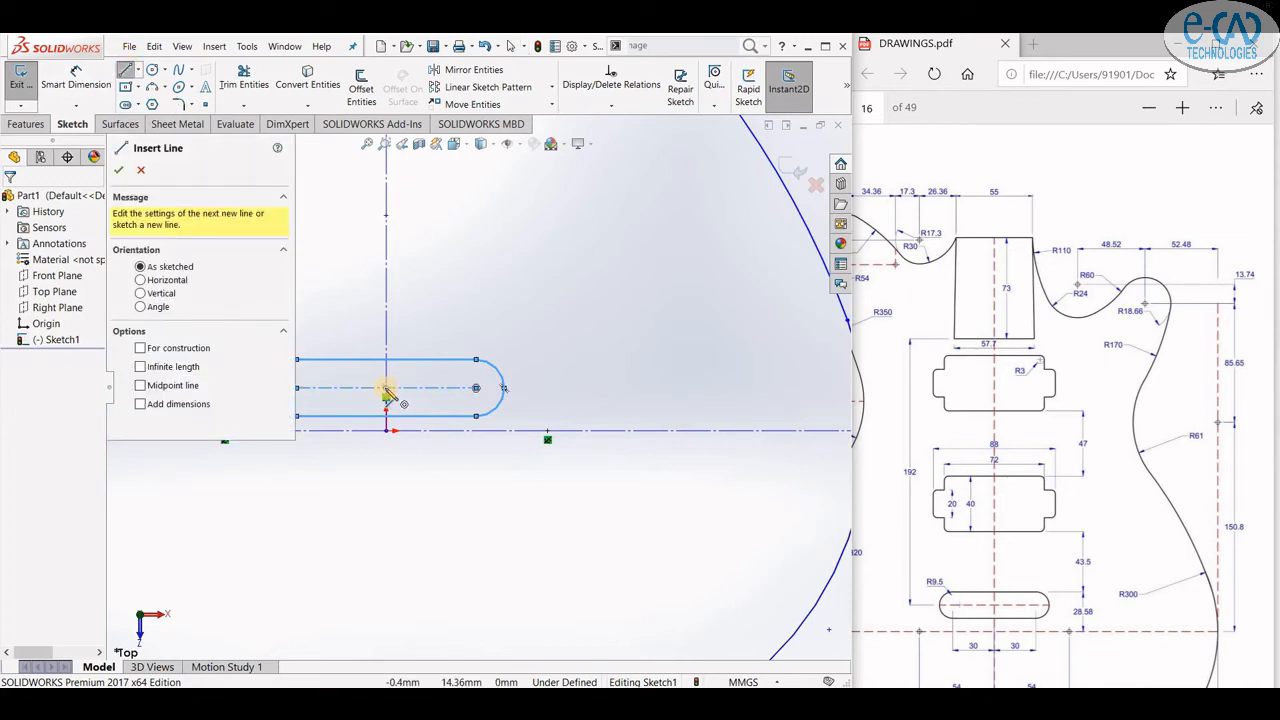
left_click(386, 359)
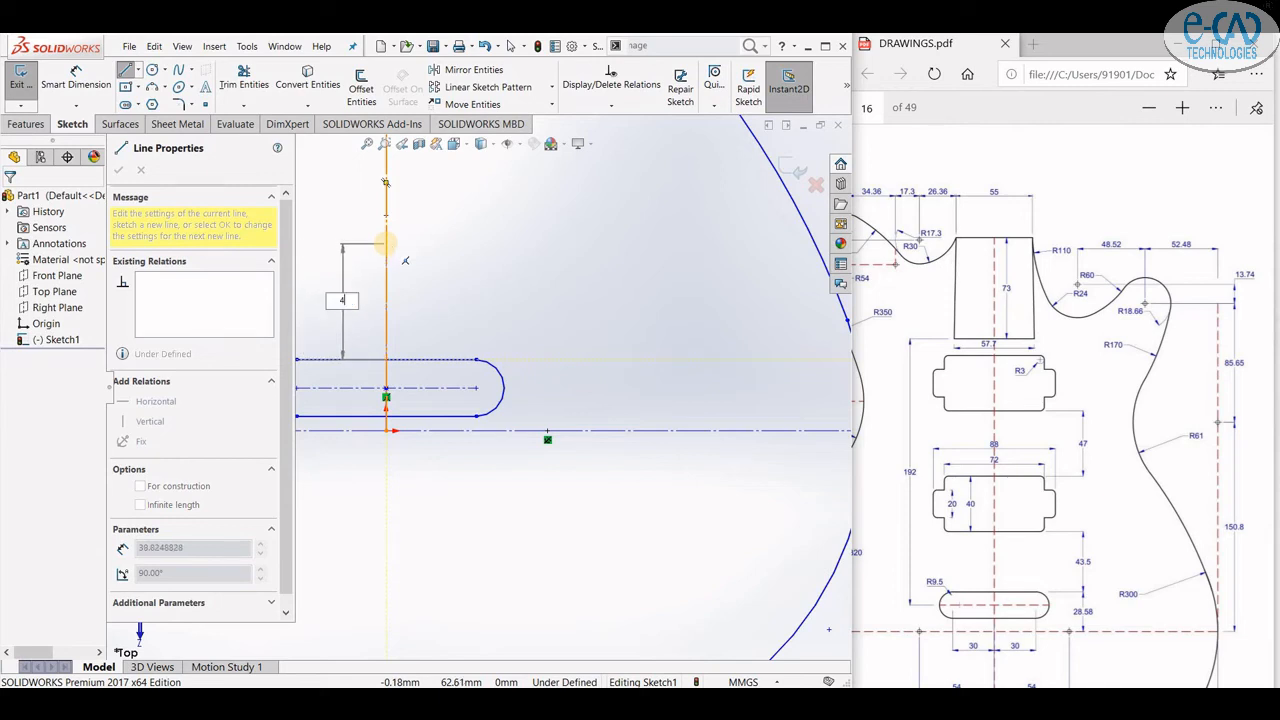
type("43.5")
key("Return")
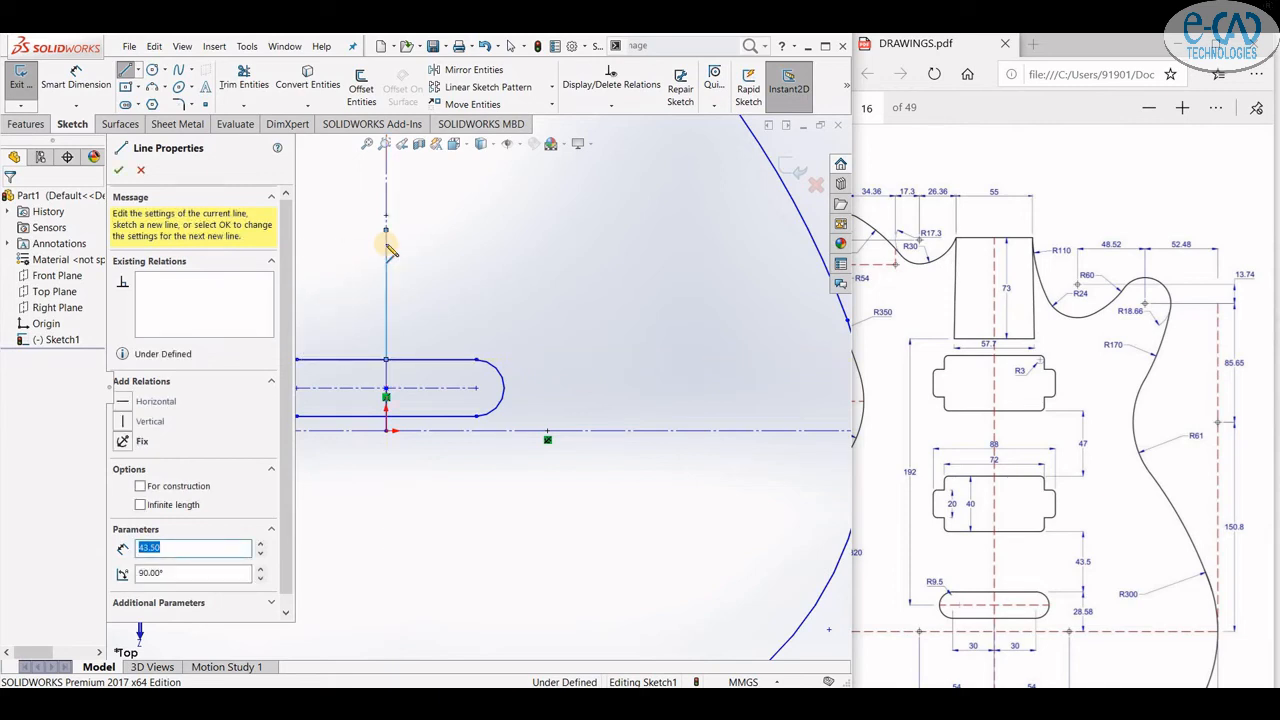
left_click(387, 232)
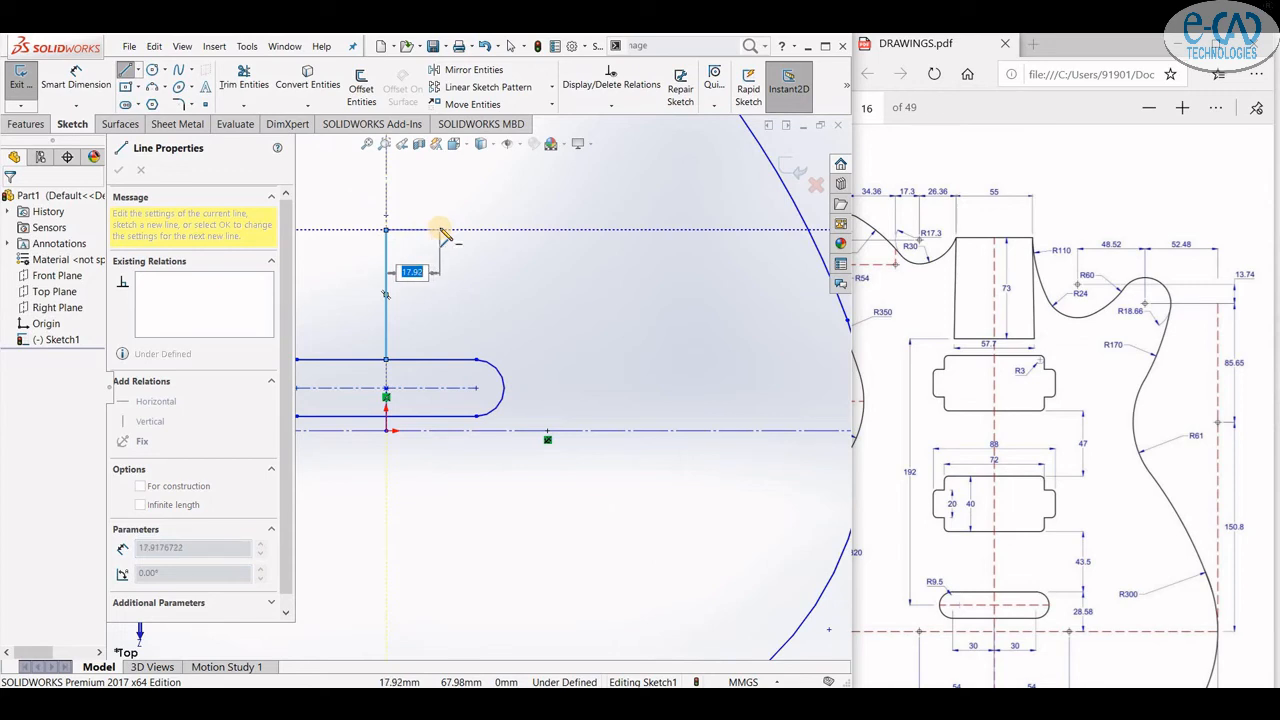
type("36")
key("Return")
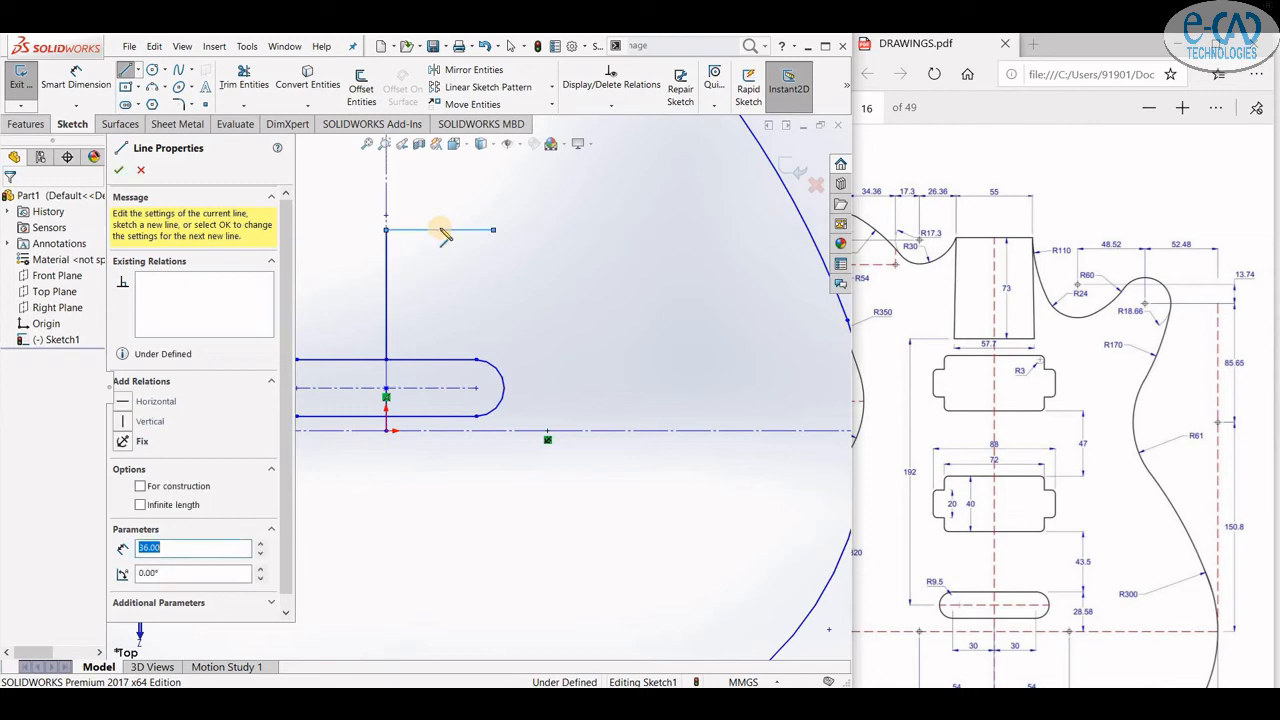
- Extend the line chain with a 10 mm vertical segment upward
scroll(484, 336, "up", 2)
scroll(487, 343, "down", 2)
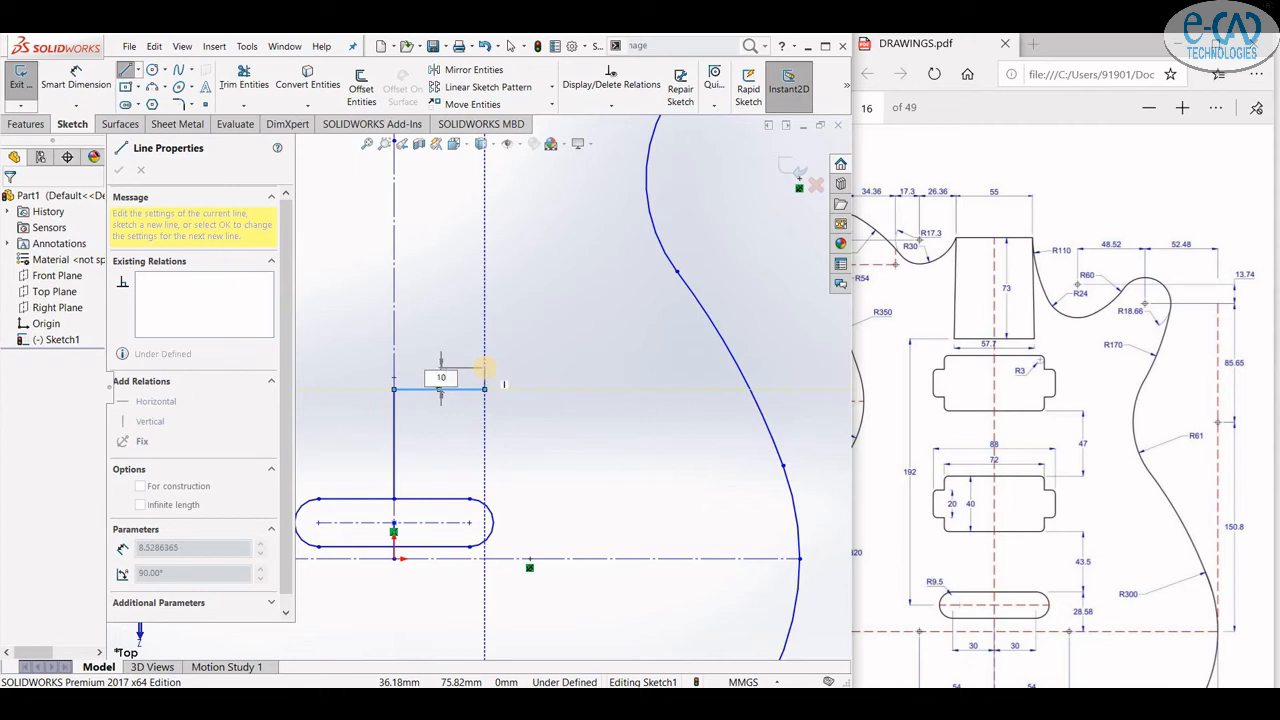
key("Return")
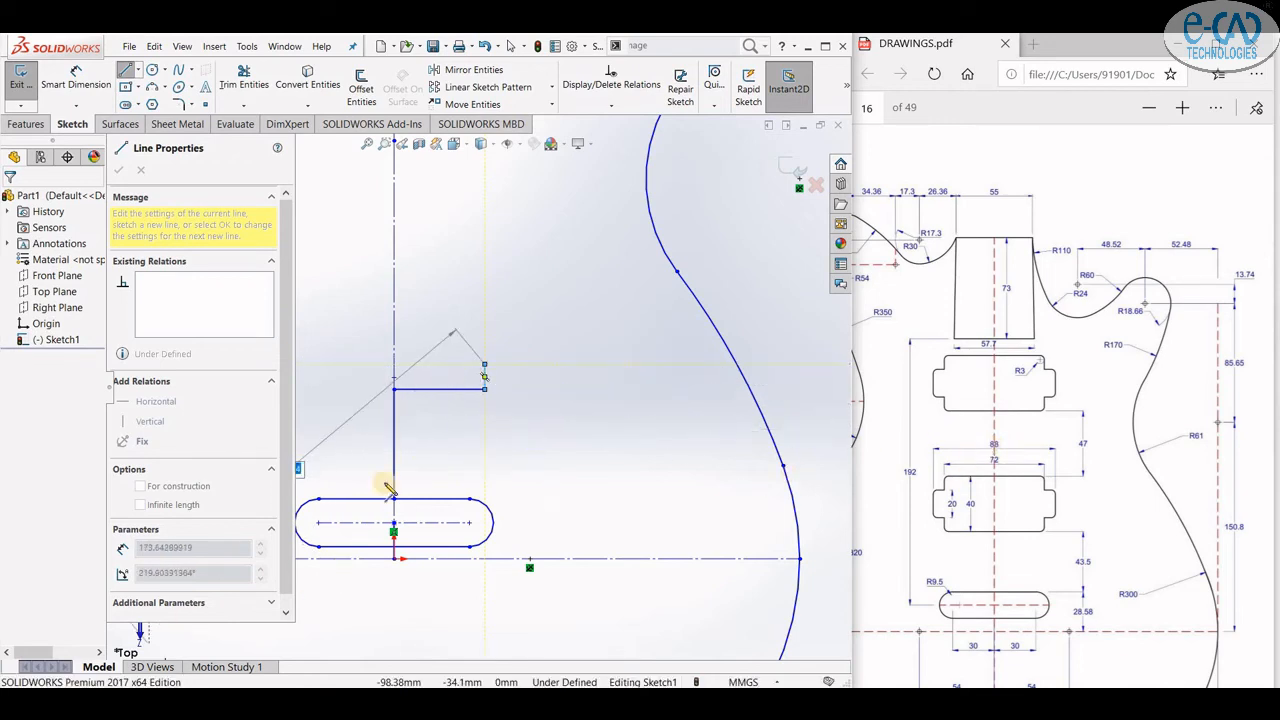
left_click(484, 366)
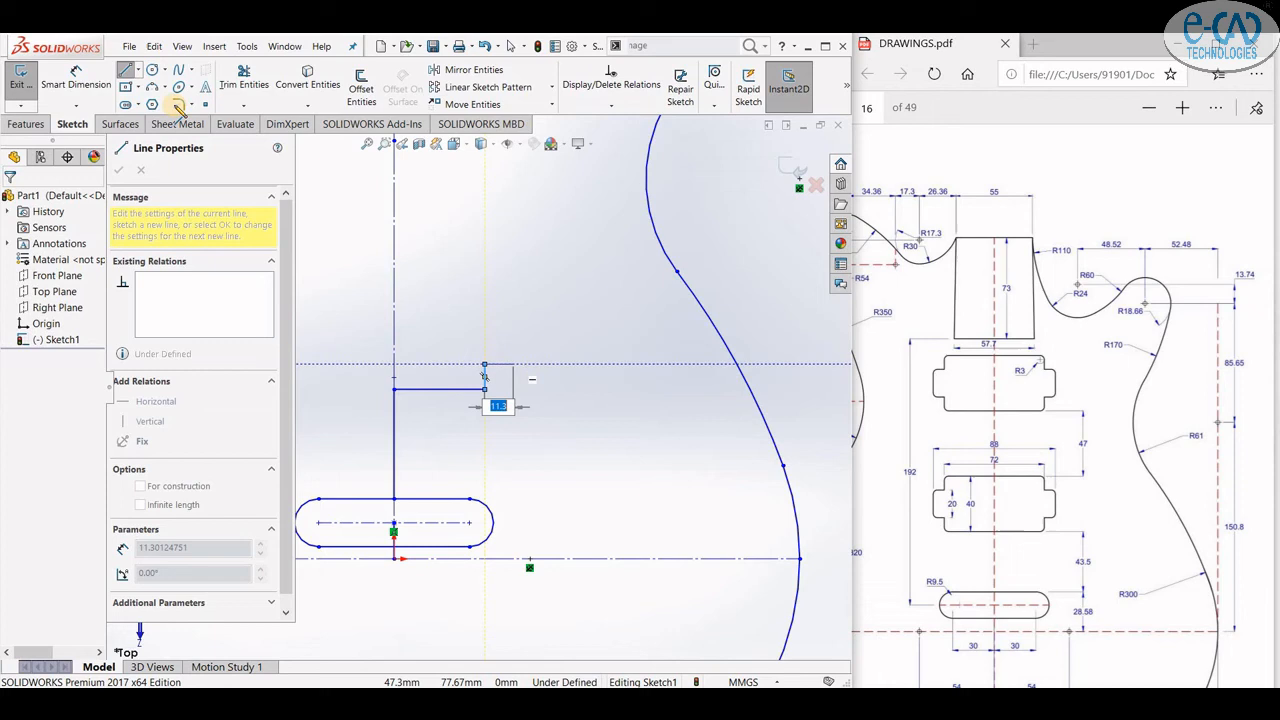
left_click(128, 73)
left_click(128, 73)
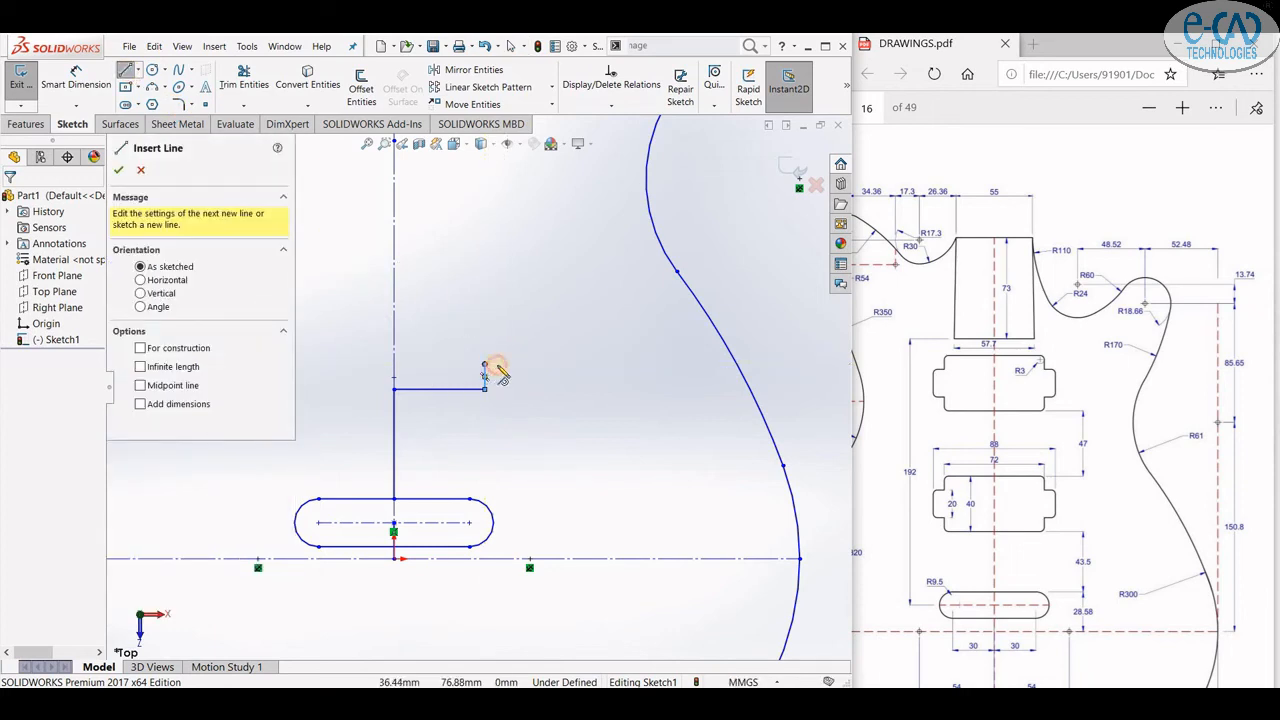
- Continue the stepped half-pickup outline with 8 mm side offsets, closing it back at the vertical centerline
left_click(485, 366)
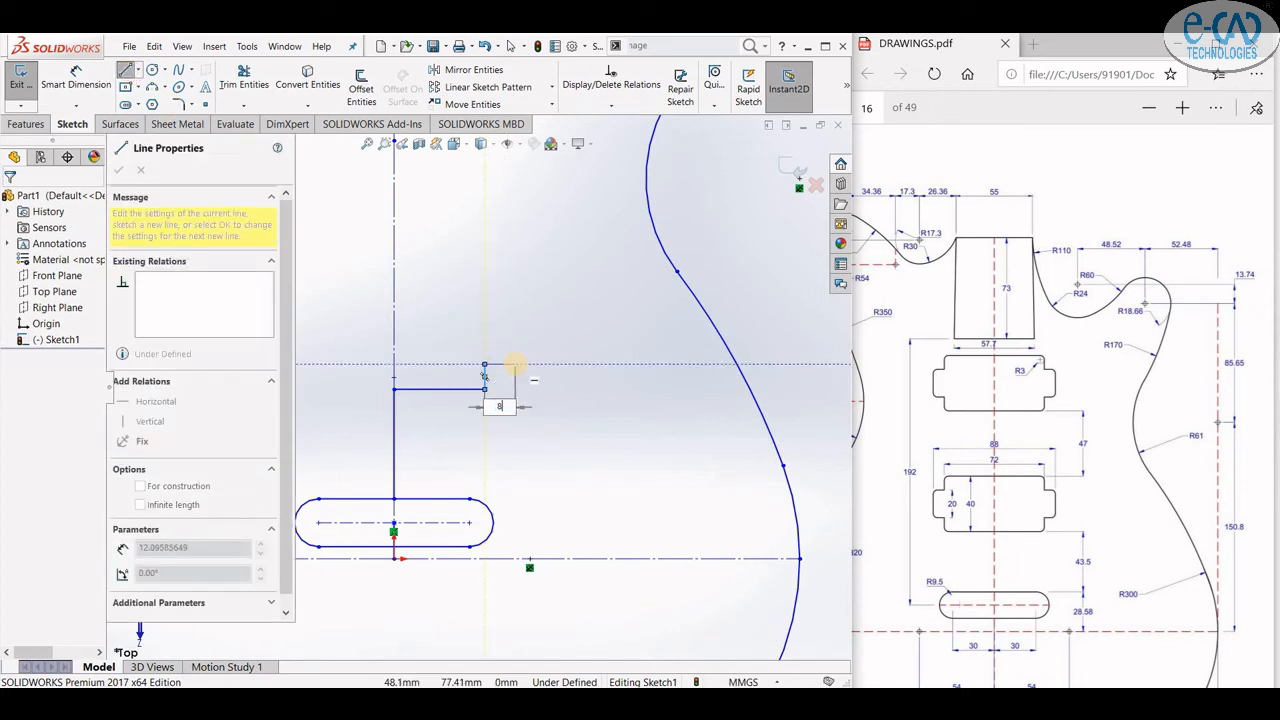
left_click(504, 314)
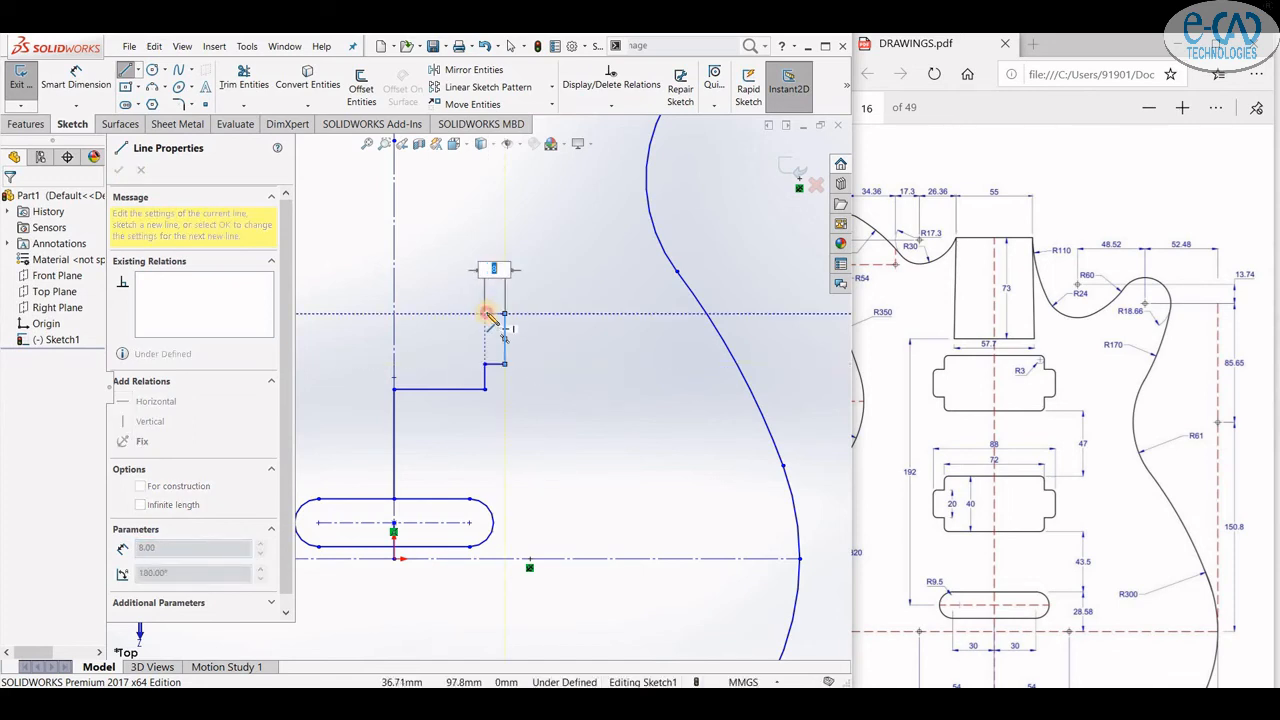
left_click(485, 314)
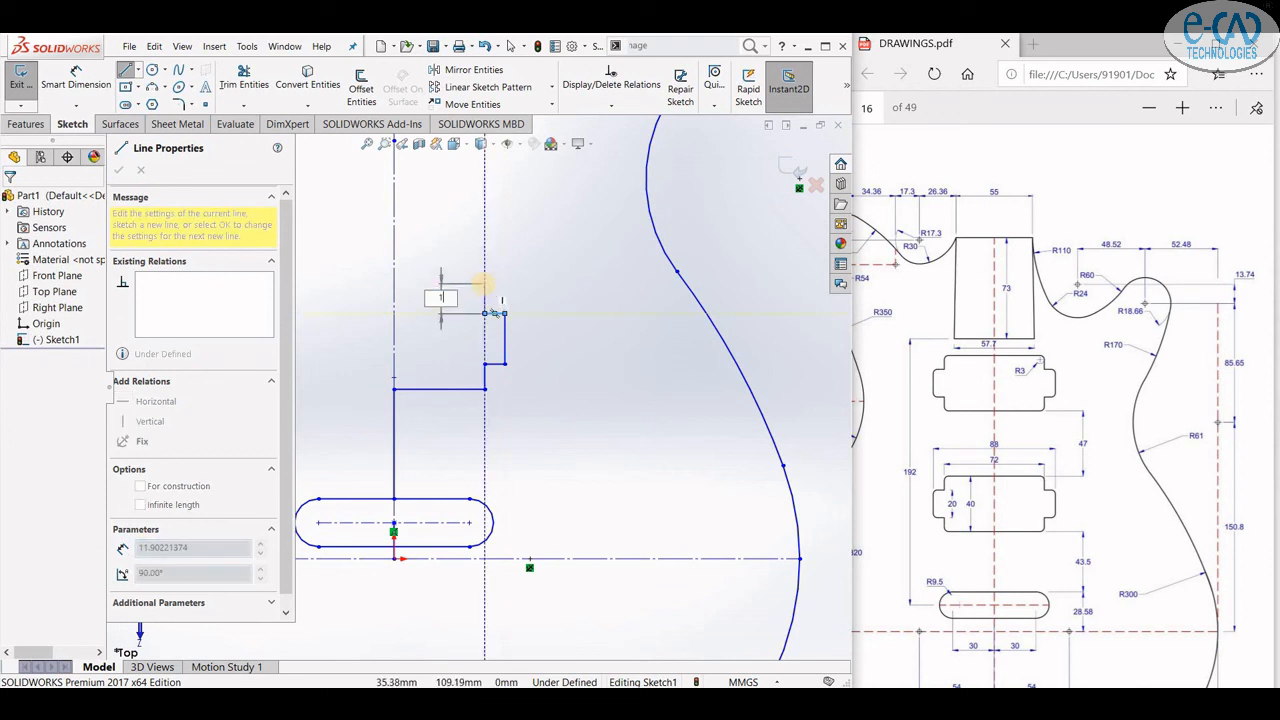
left_click(485, 290)
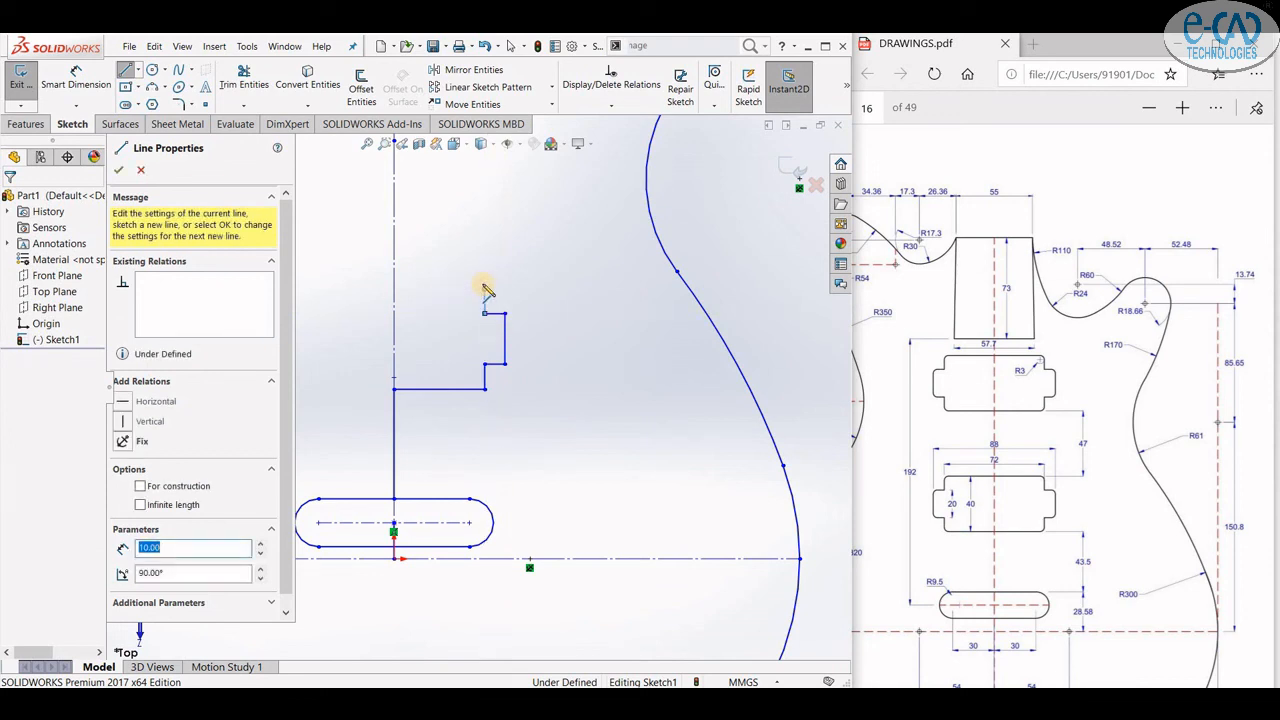
double_click(394, 290)
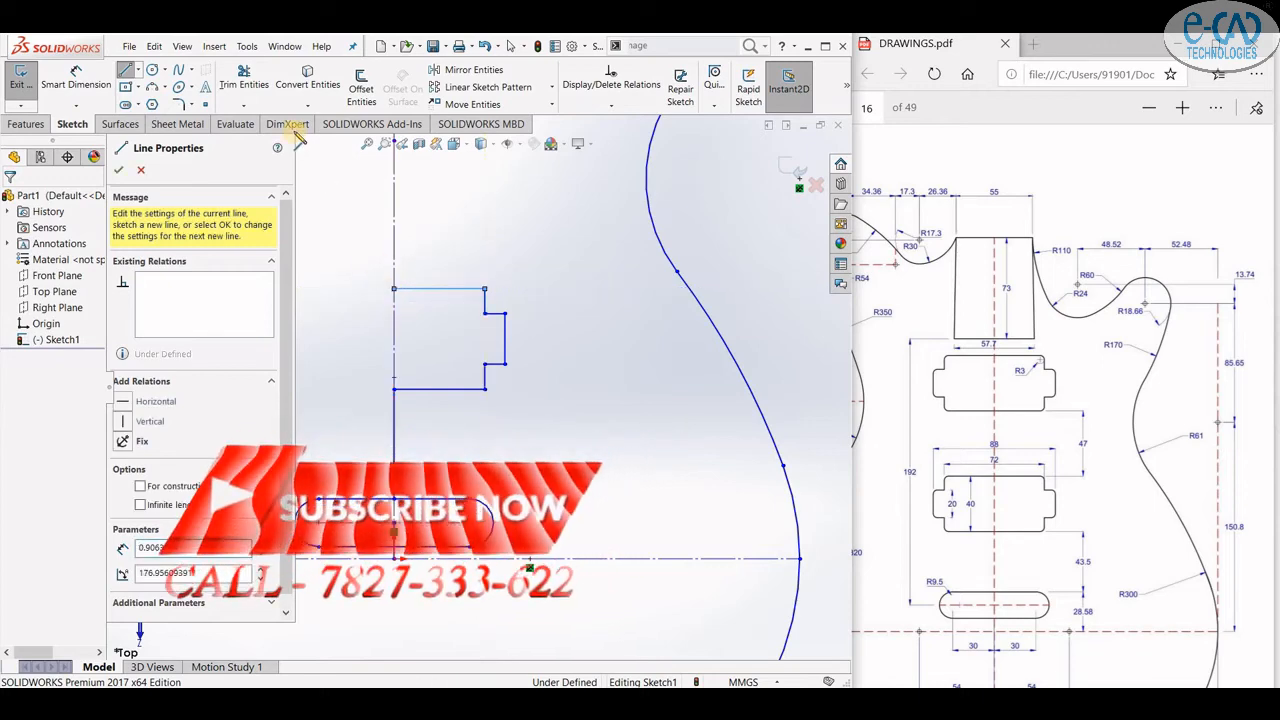
- Fillet the four outer corners of the half-pickup outline with a 3 mm radius
left_click(180, 104)
left_click(485, 298)
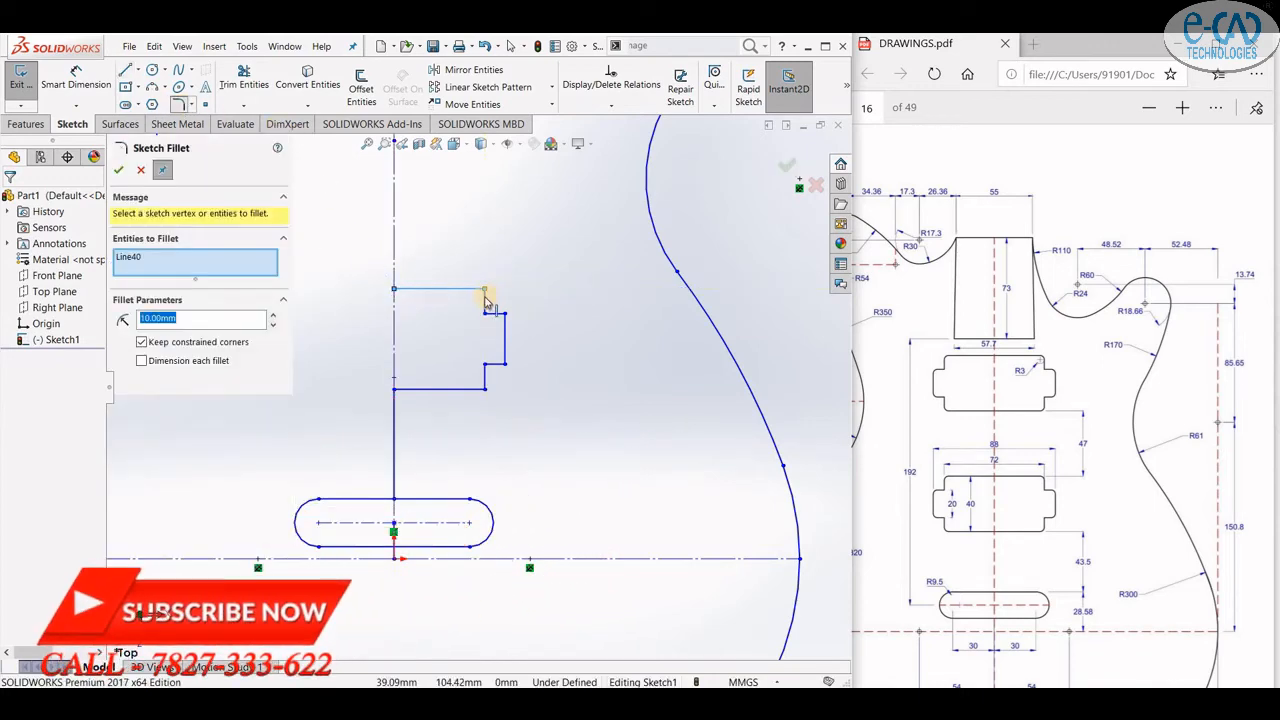
left_click(485, 292)
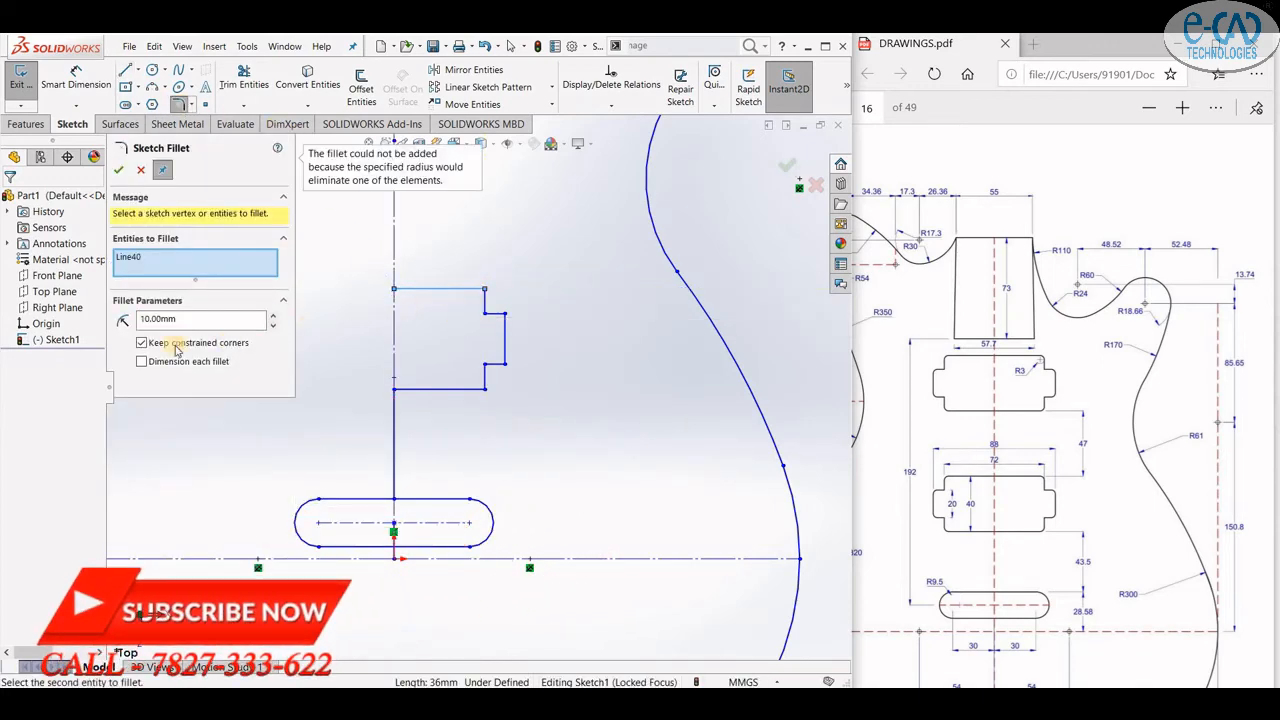
double_click(157, 318)
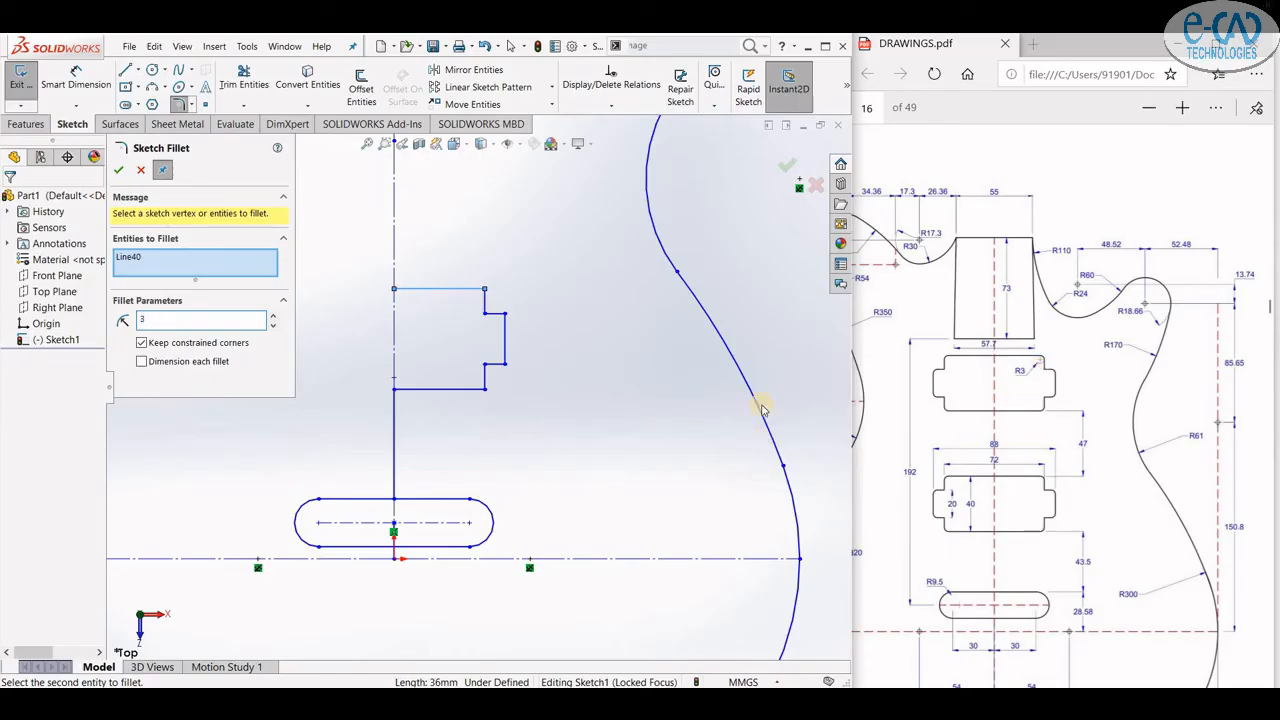
left_click(484, 300)
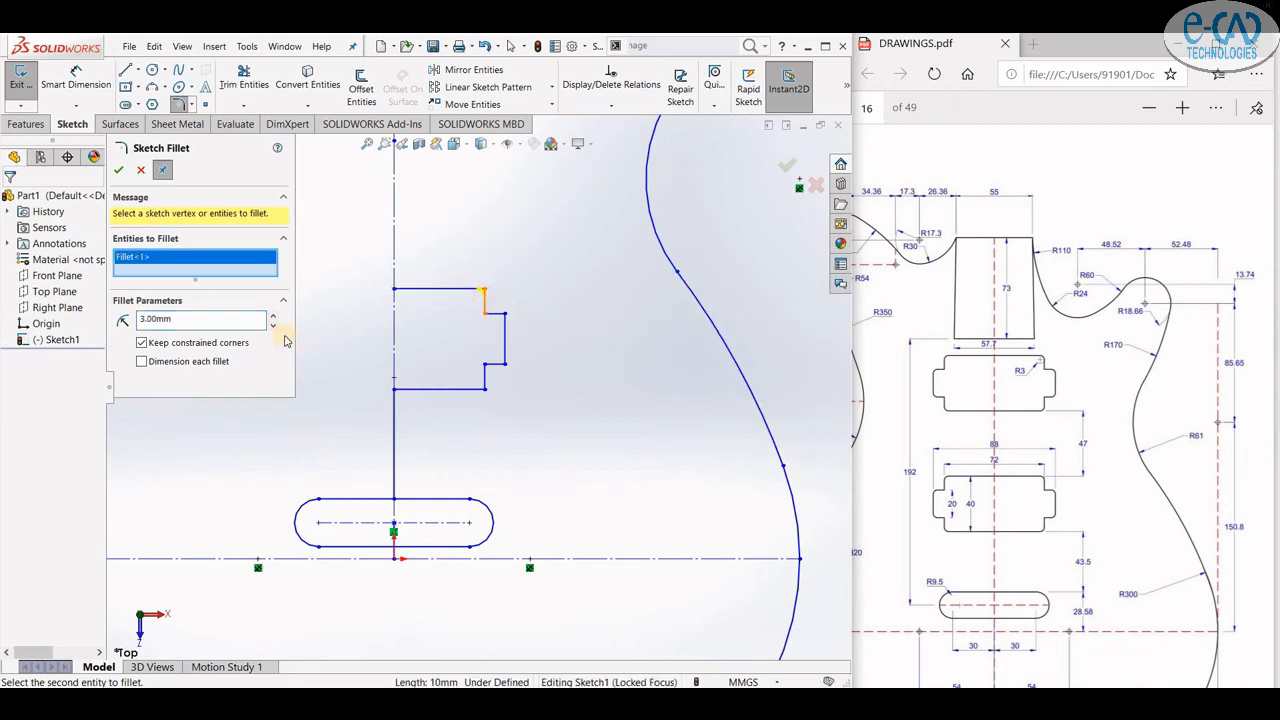
left_click(506, 316)
left_click(504, 364)
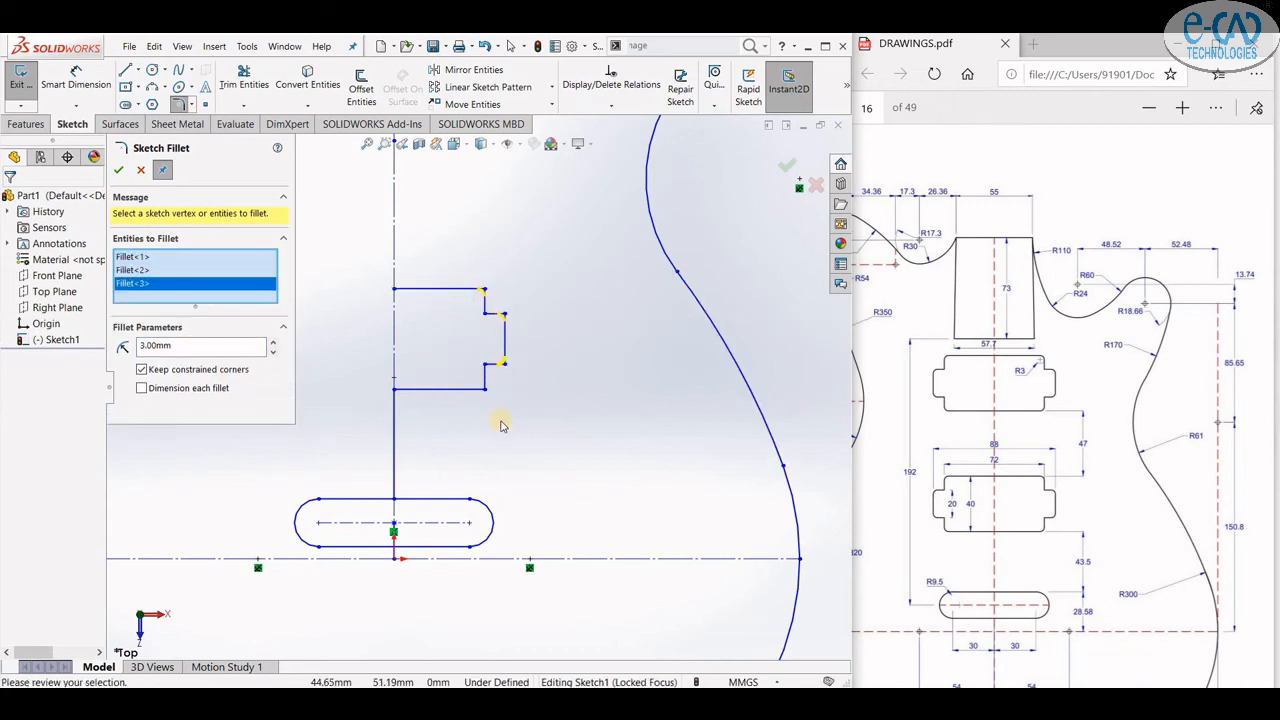
left_click(485, 389)
left_click(119, 171)
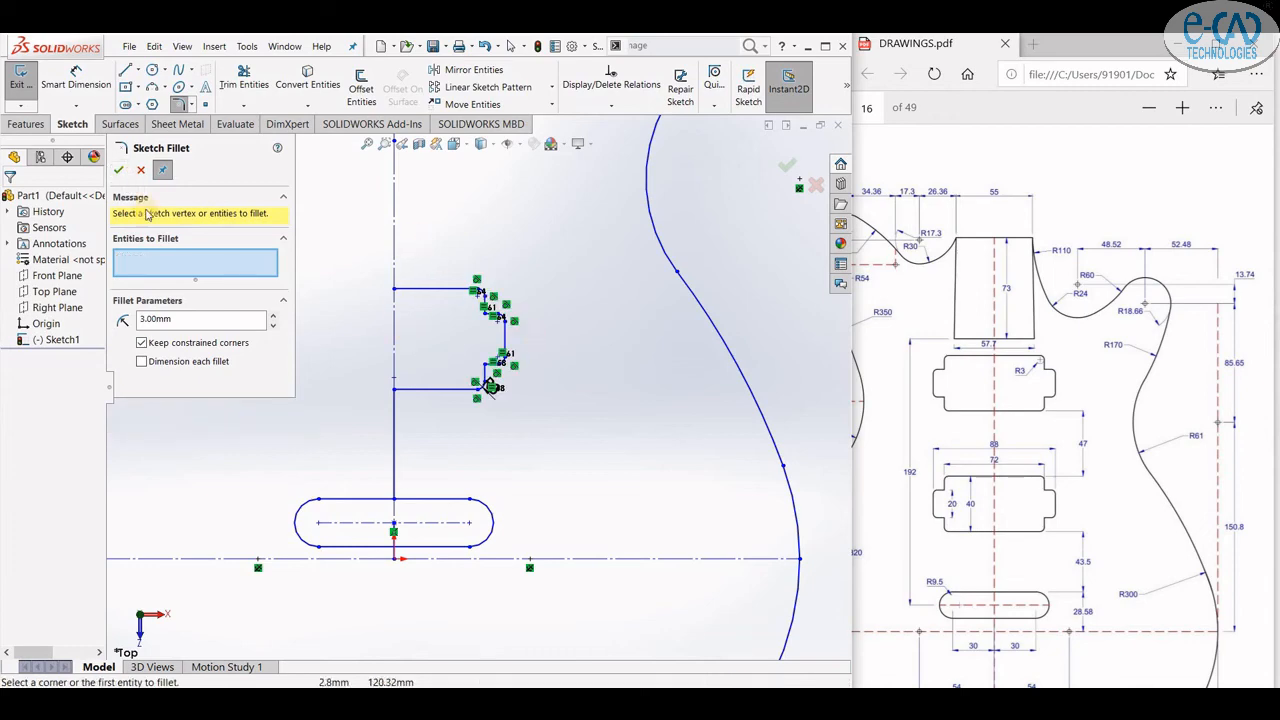
- Select the half-pickup outline and delete all its relations
left_click(141, 170)
mouse_move(454, 243)
left_mouse_down()
mouse_move(550, 431)
mouse_move(413, 237)
left_mouse_up()
left_click(611, 78)
left_click(234, 563)
left_click(119, 170)
- Mirror the half-pickup outline about the vertical centerline
left_click(474, 70)
left_click(176, 484)
left_click(394, 235)
left_click(119, 170)
- Box-select the complete pickup outline and delete all of its relations
left_click_drag(249, 206, 608, 459)
left_click(611, 78)
left_click(240, 579)
left_click(119, 170)
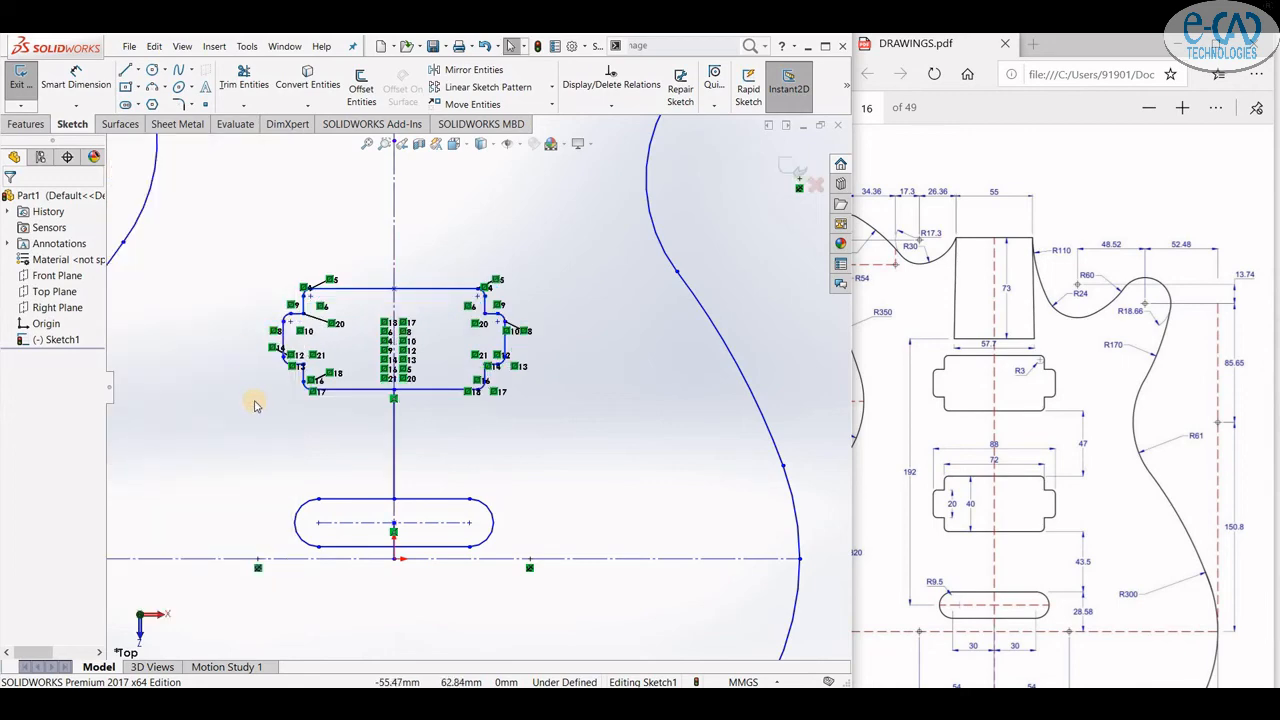
key("l")
scroll(423, 229, "down", 3)
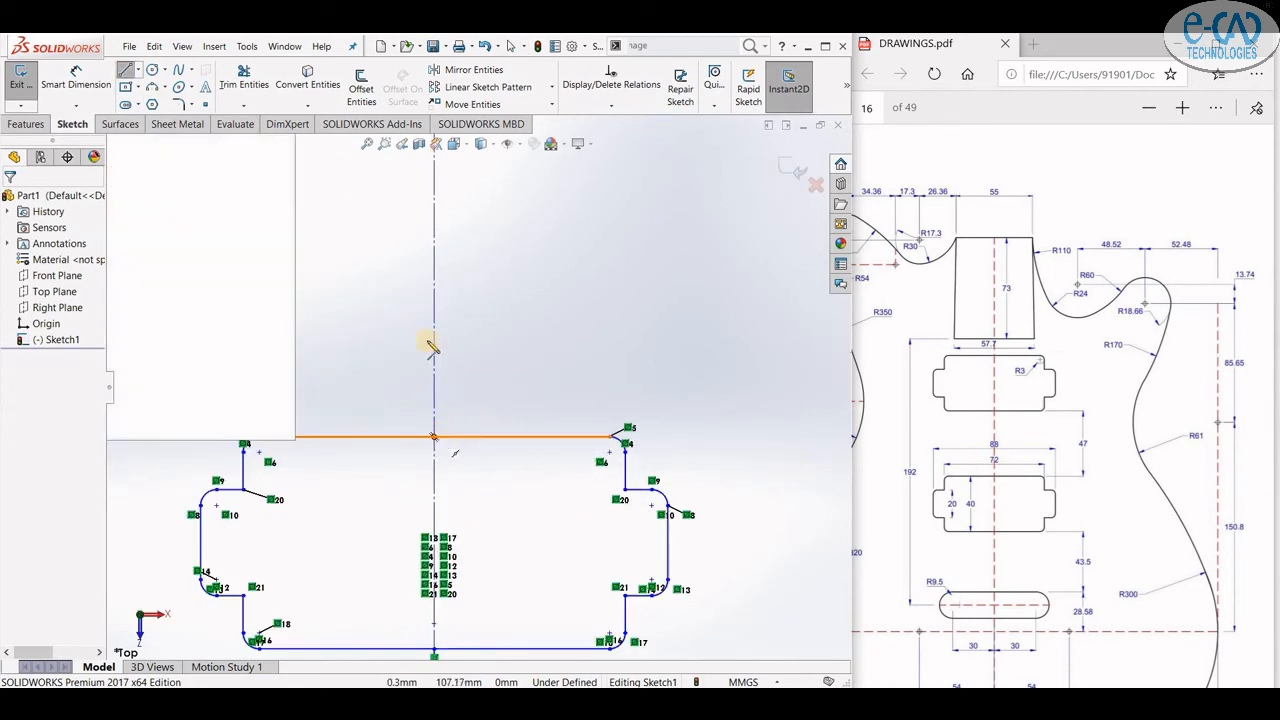
left_click(434, 437)
key("Return")
left_click(128, 71)
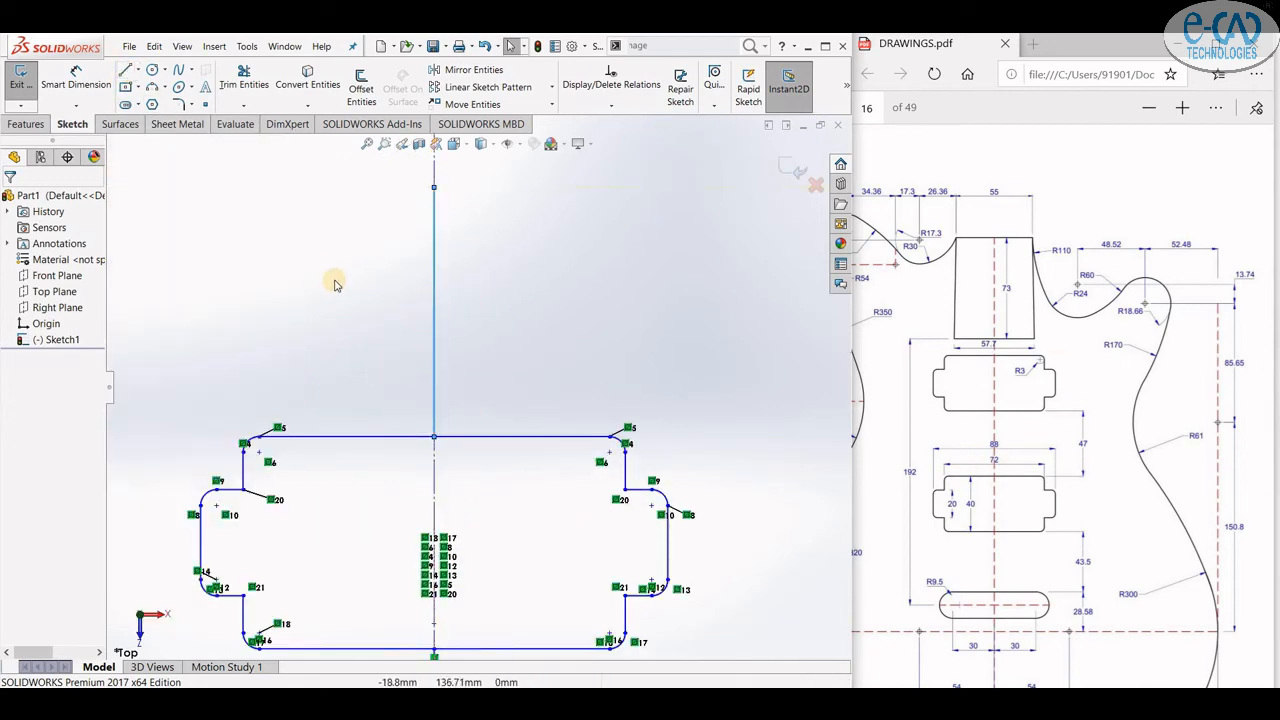
- Copy the pickup outline along the centerline to create a second pickup cavity
scroll(491, 354, "up", 7)
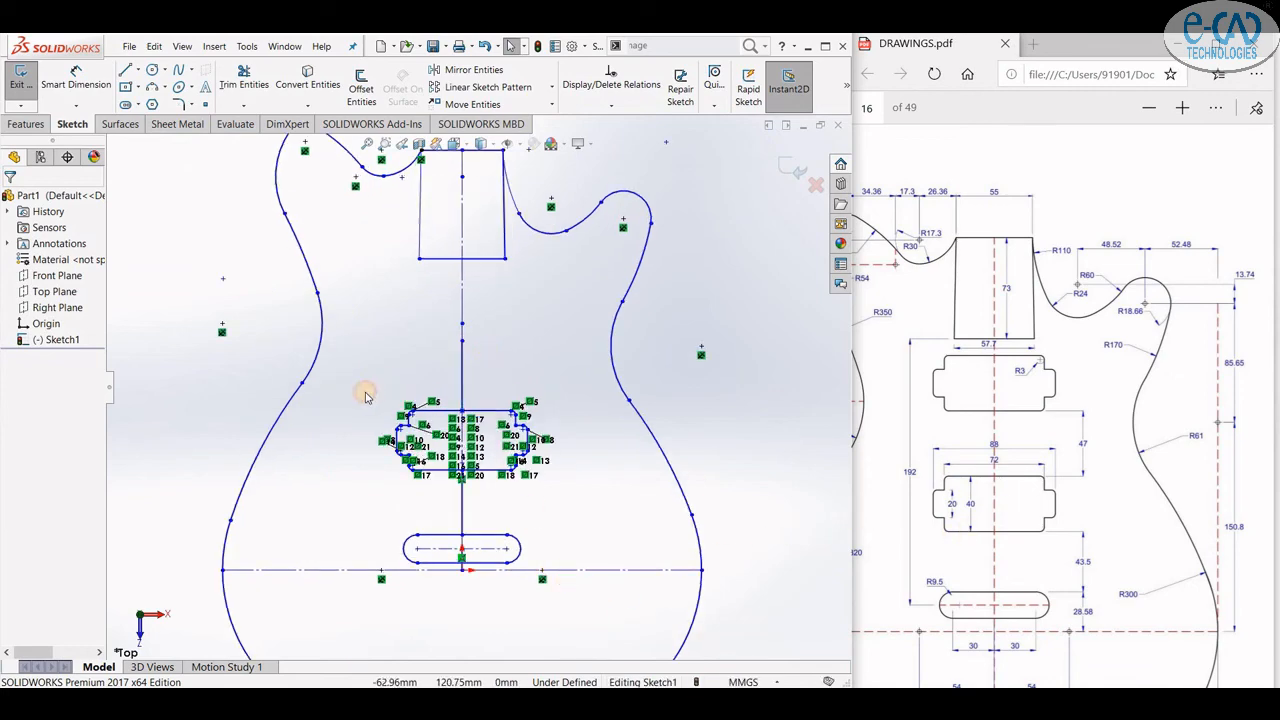
left_click_drag(352, 392, 572, 498)
left_click(551, 104)
left_click(476, 137)
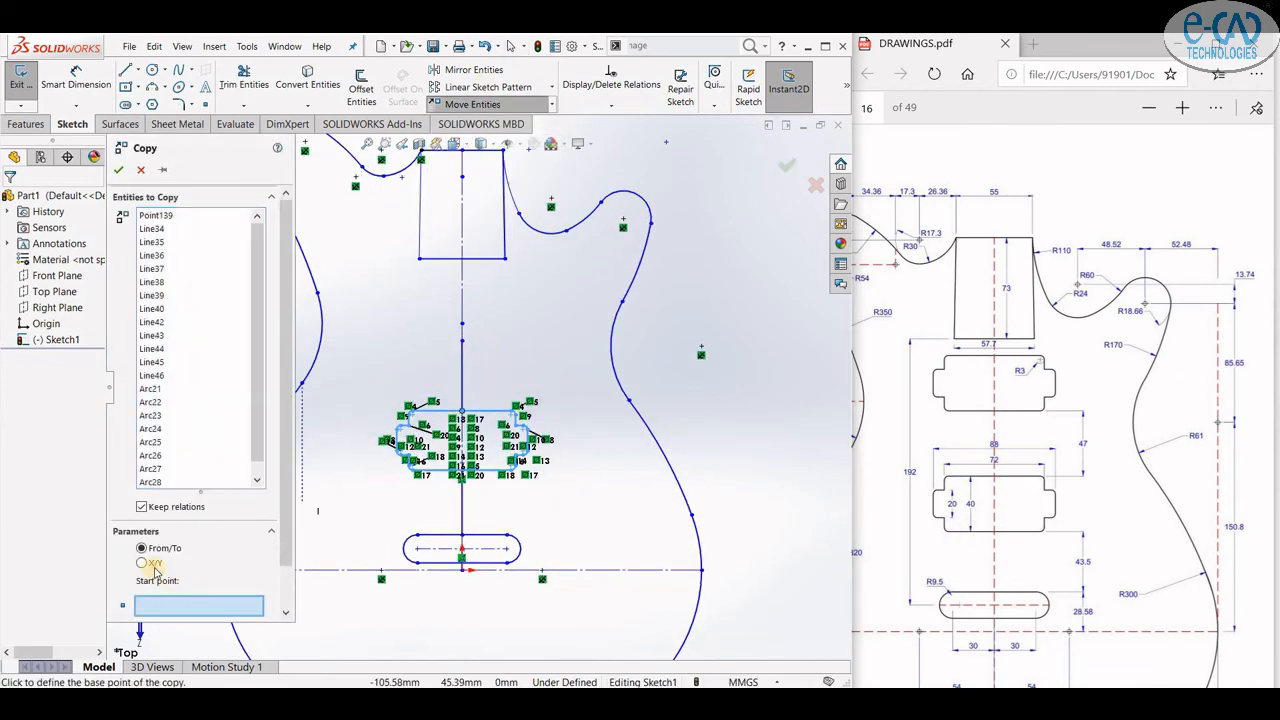
scroll(450, 445, "down", 3)
left_click(445, 440)
scroll(372, 366, "up", 3)
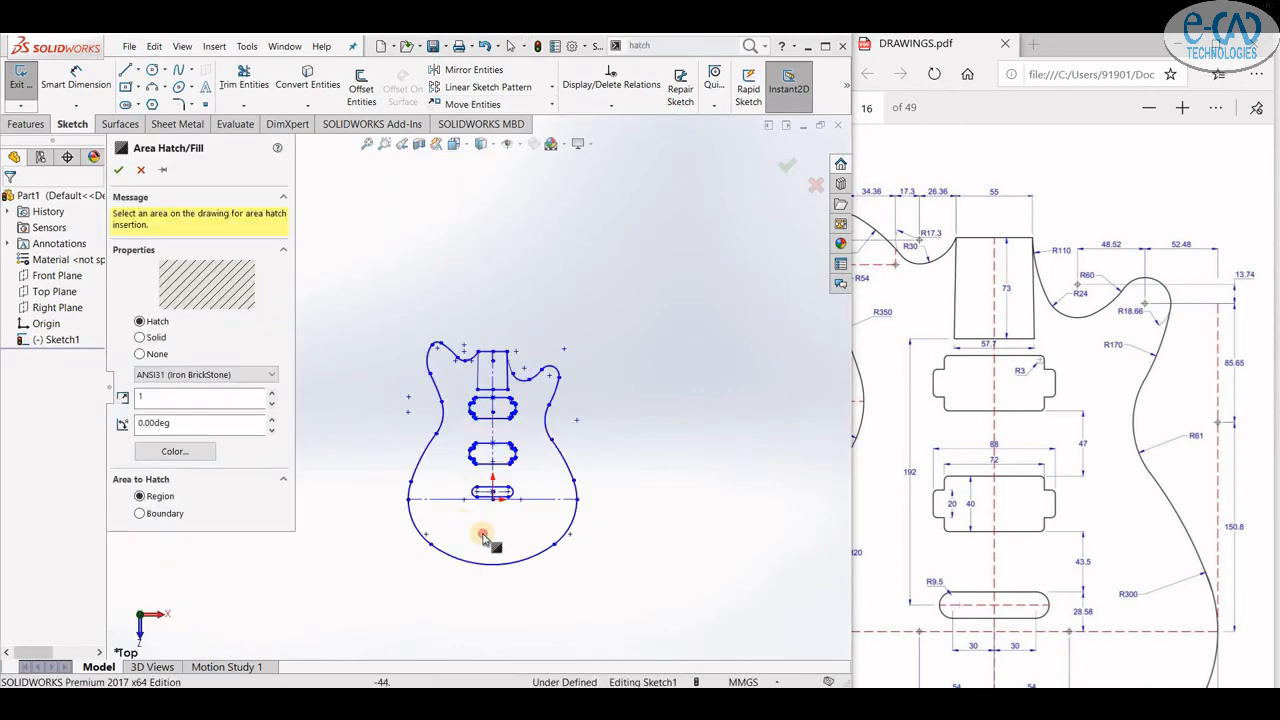
- Apply an ANSI31 (Iron BrickStone) area hatch to the guitar body region inside the outline
left_click(481, 534)
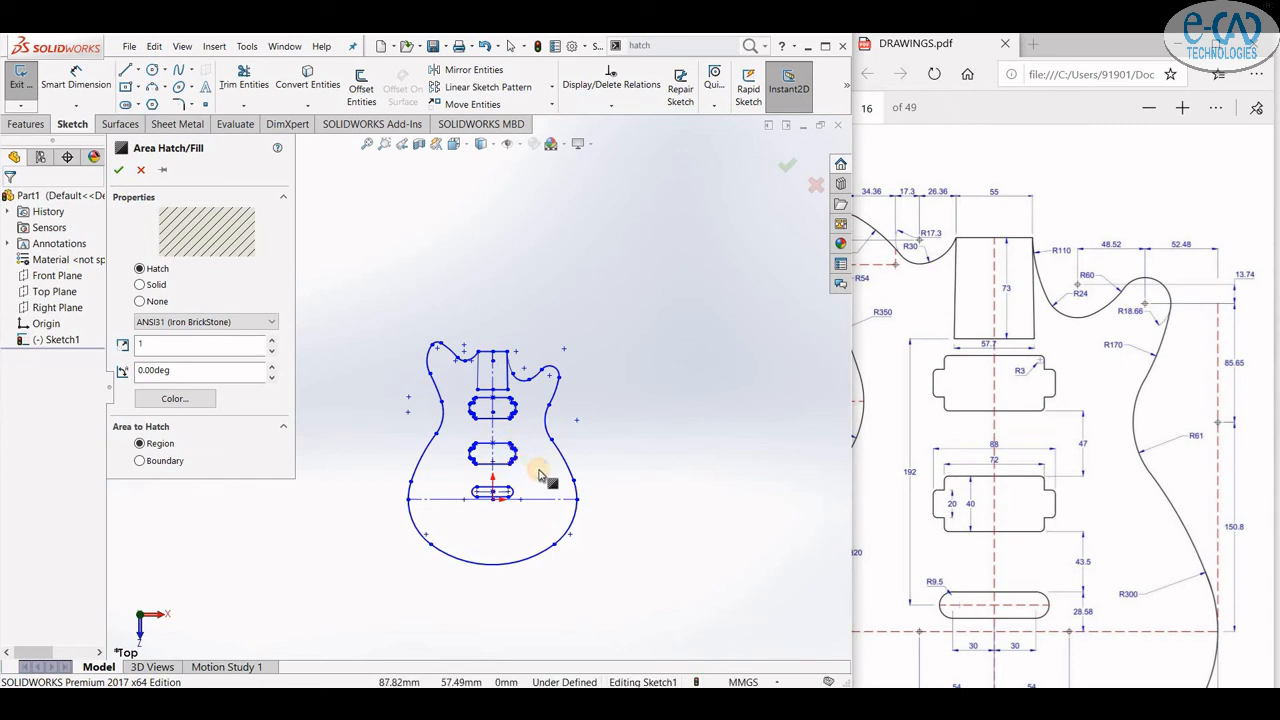
scroll(500, 490, "down", 5)
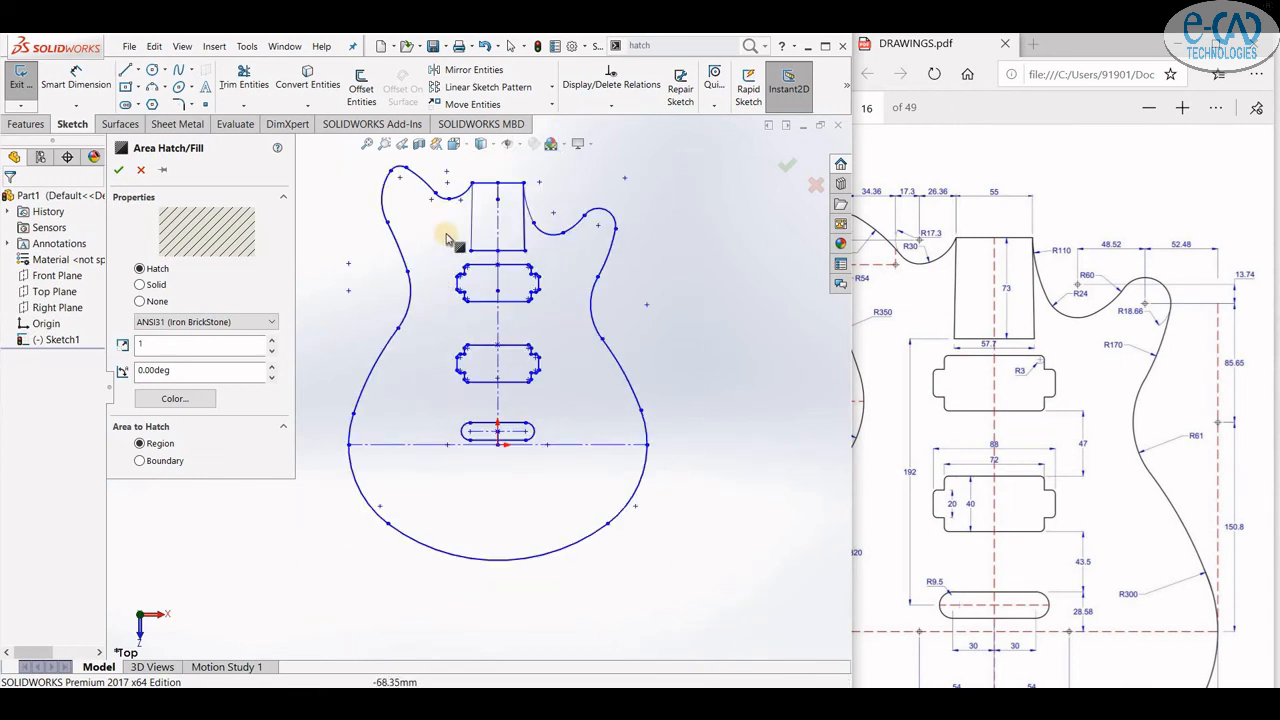
scroll(447, 237, "down", 2)
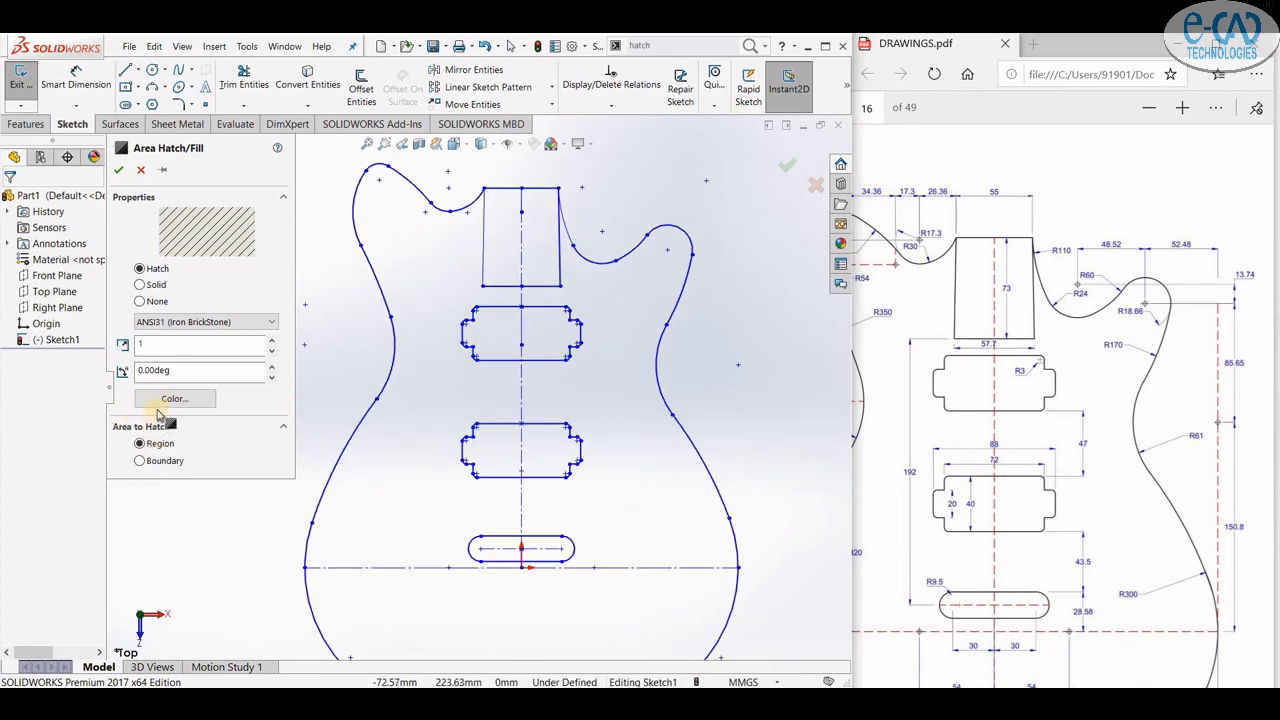
left_click(149, 445)
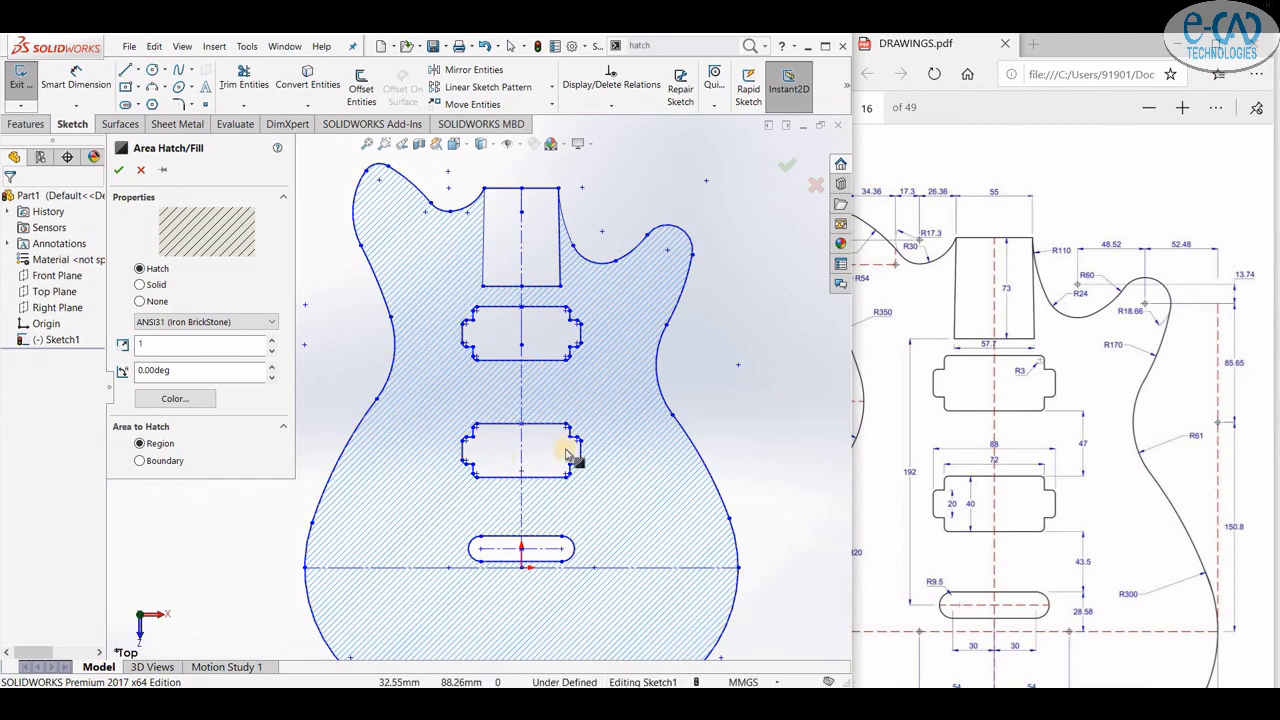
scroll(575, 444, "down", 2)
scroll(583, 469, "up", 5)
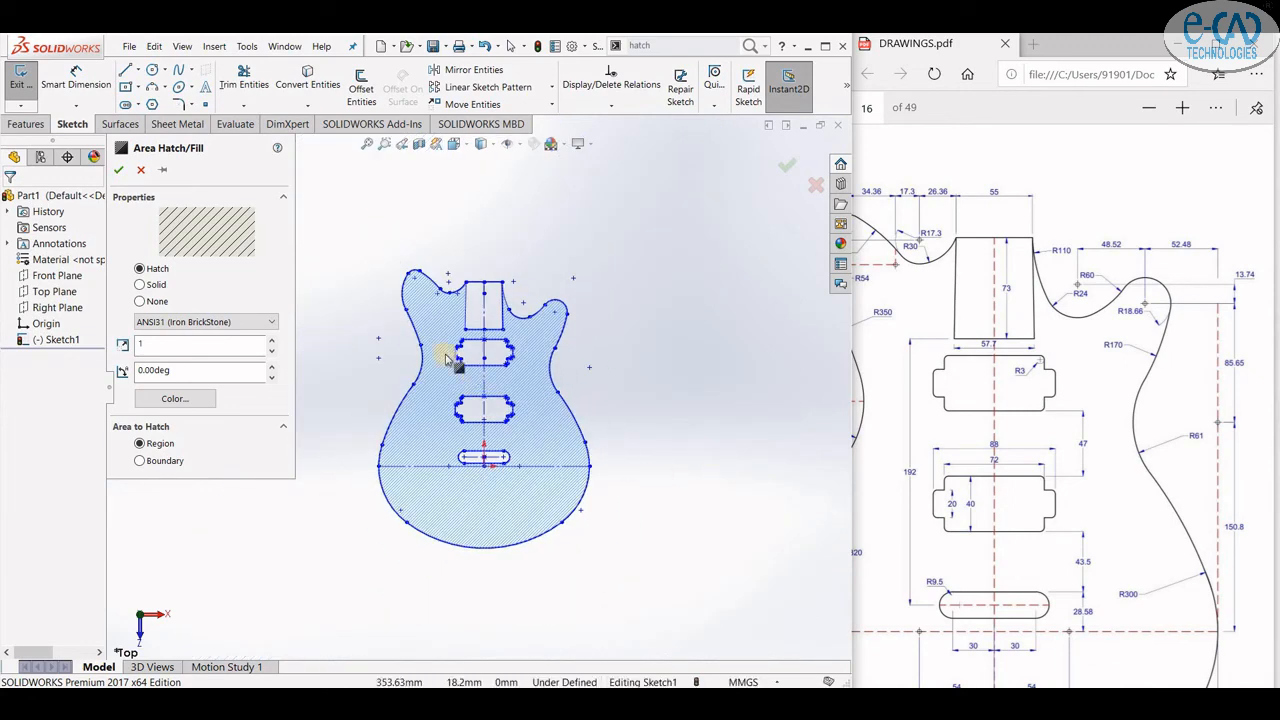
scroll(443, 361, "down", 2)
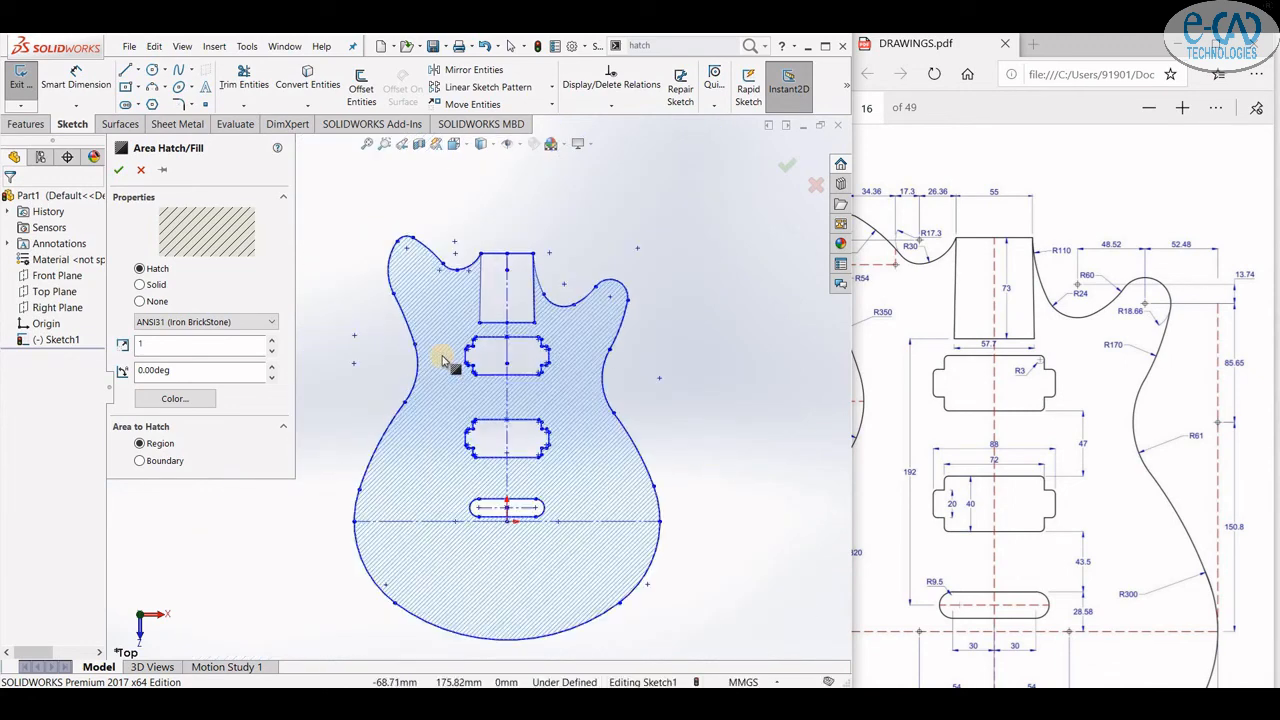
- Change the body hatch colour to brown and confirm the hatch
left_click(176, 398)
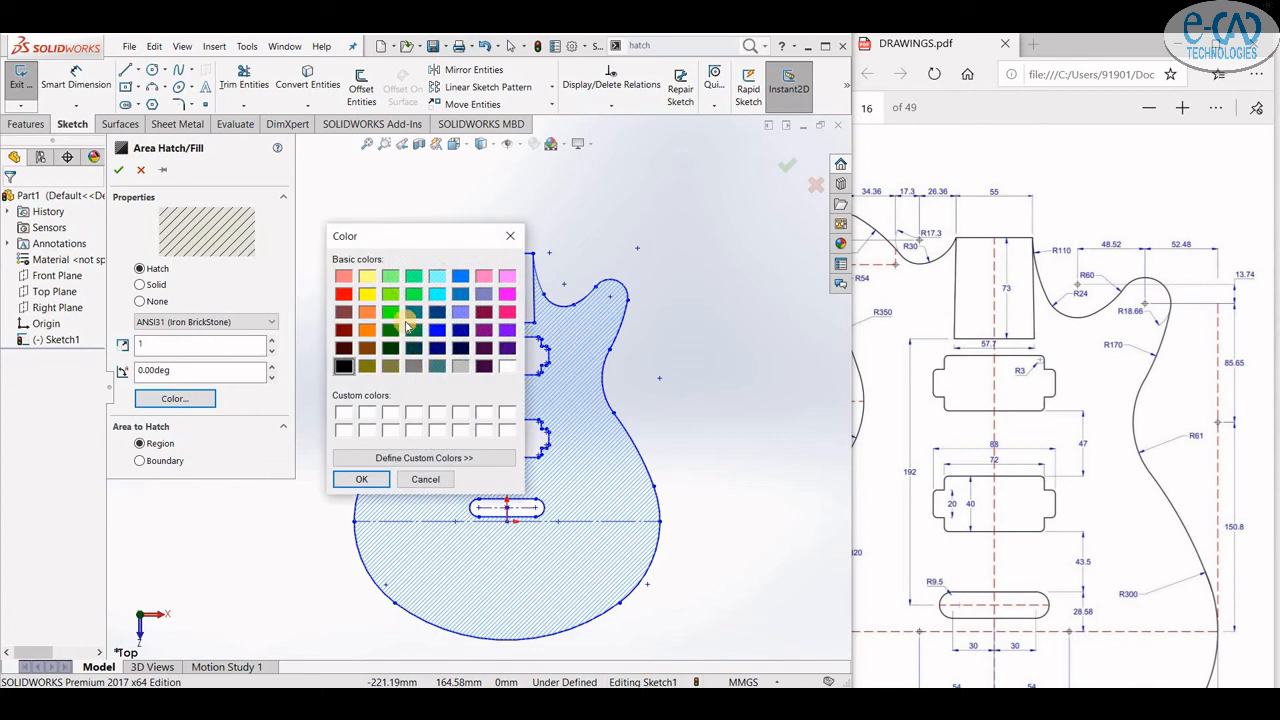
left_click(344, 347)
left_click(363, 480)
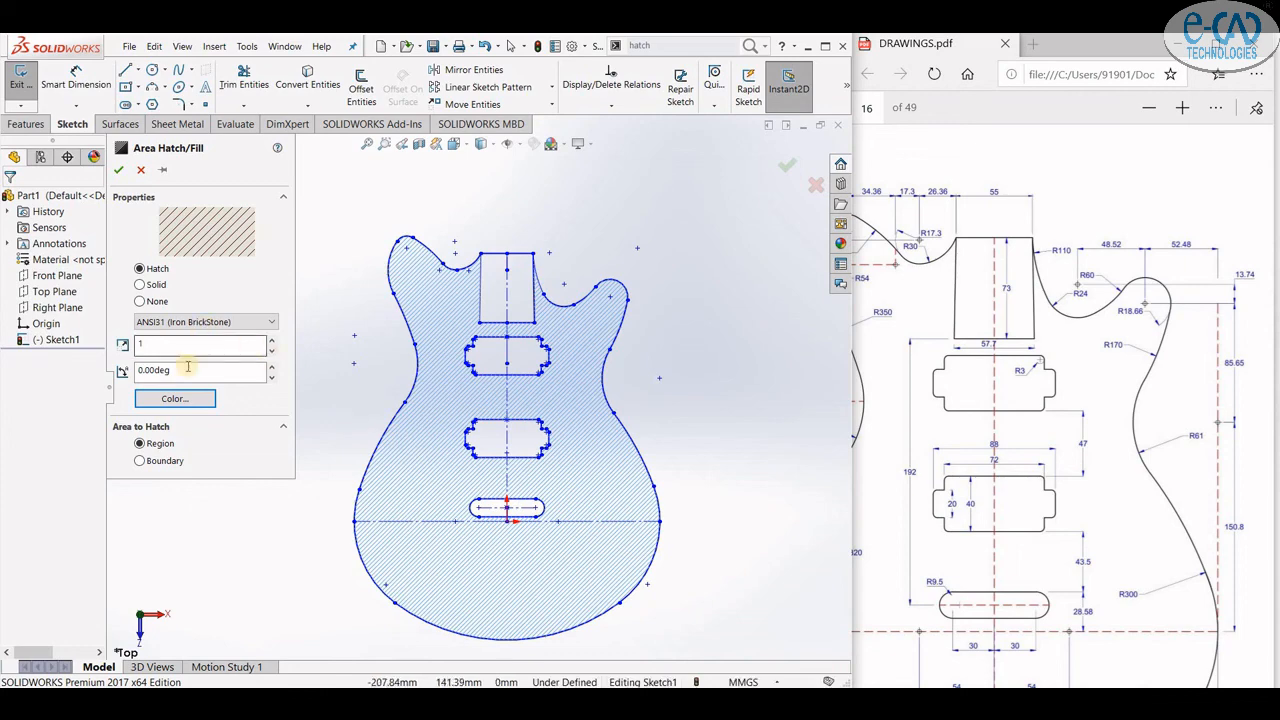
left_click(117, 172)
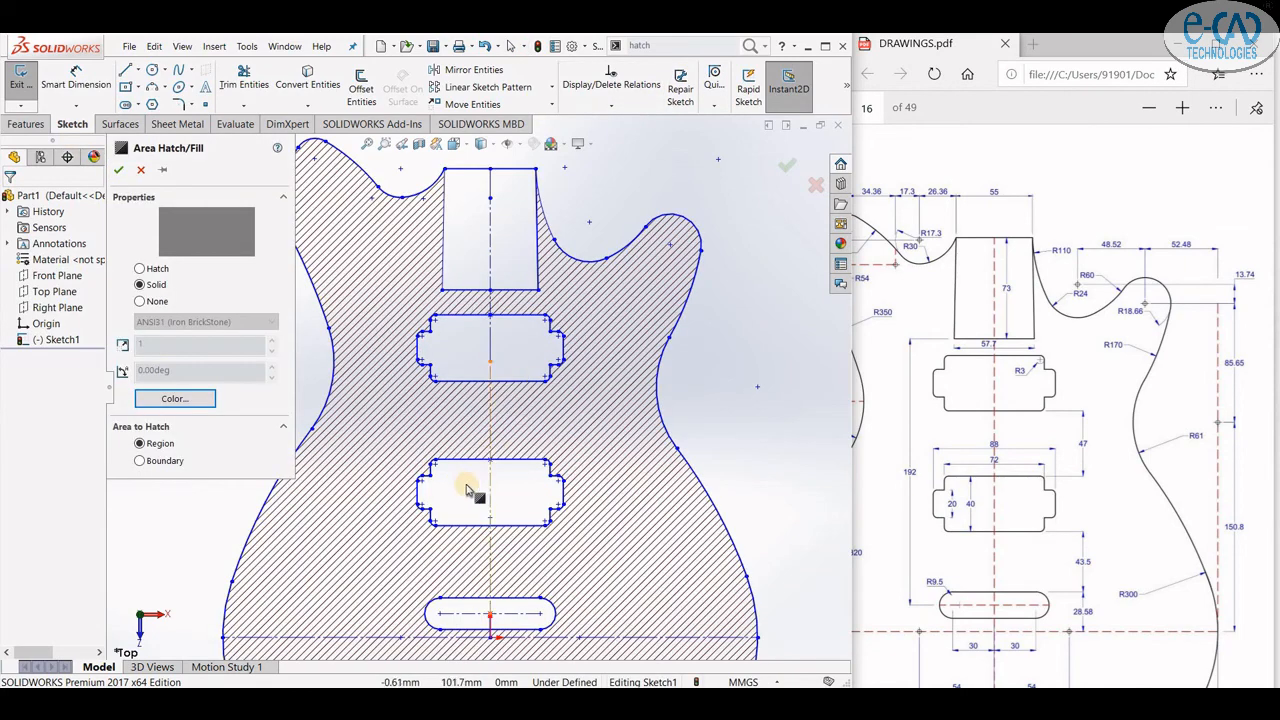
- Add a solid fill bounded by the pickup cavity's outline edges and confirm it
left_click(140, 461)
scroll(447, 480, "down", 3)
left_click(405, 398)
left_click(364, 427)
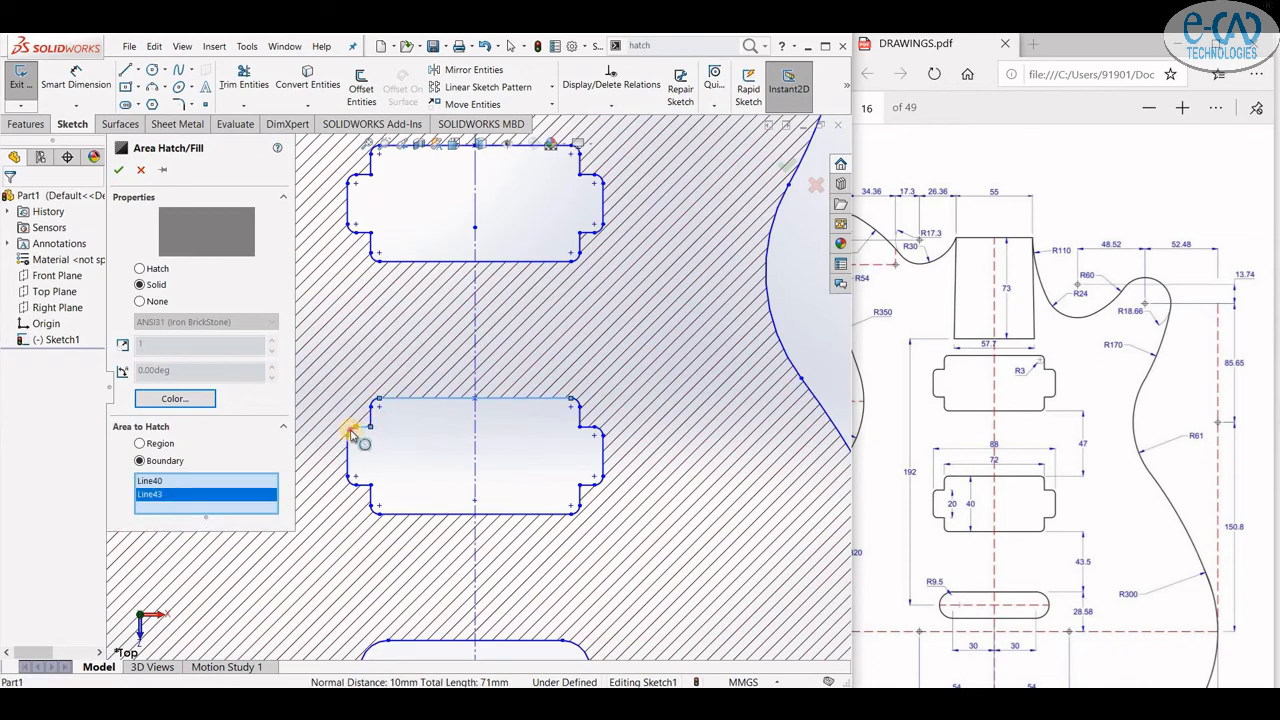
left_click(350, 430)
left_click(348, 451)
left_click(350, 482)
left_click(363, 485)
left_click(371, 496)
left_click(578, 512)
left_click(588, 485)
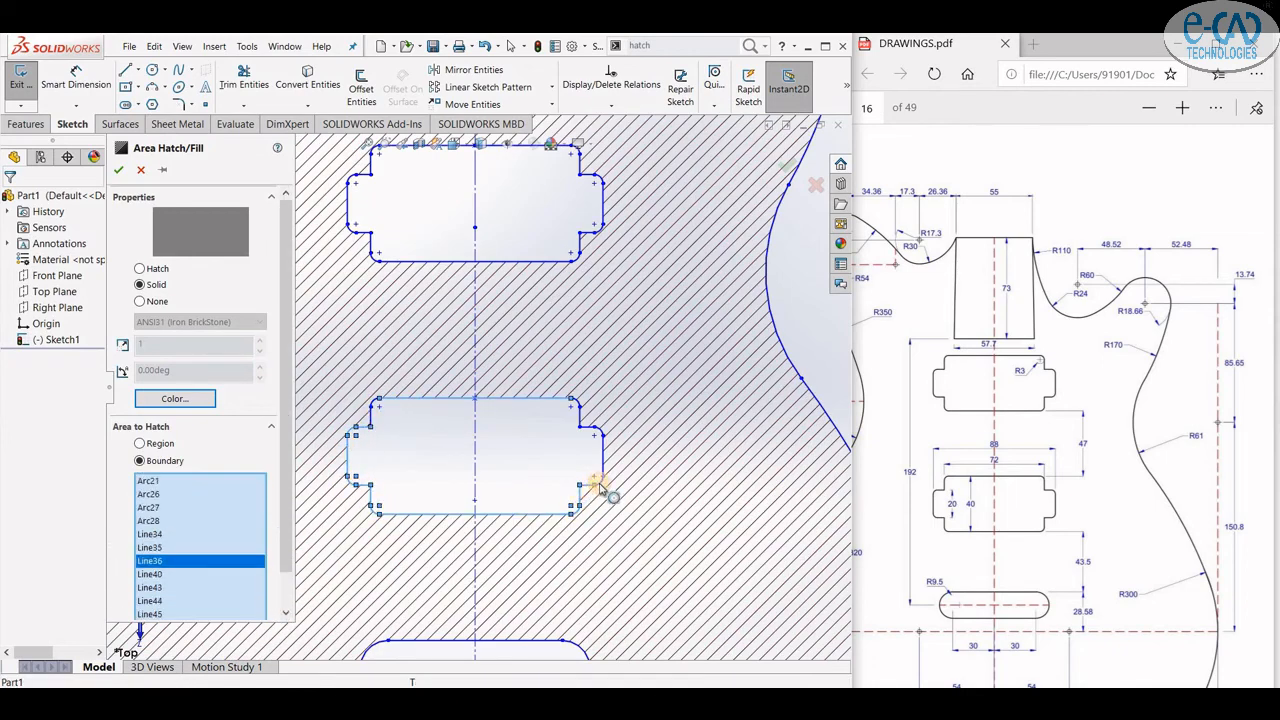
left_click(600, 482)
left_click(603, 456)
left_click(600, 430)
left_click(588, 427)
left_click(580, 416)
left_click(577, 401)
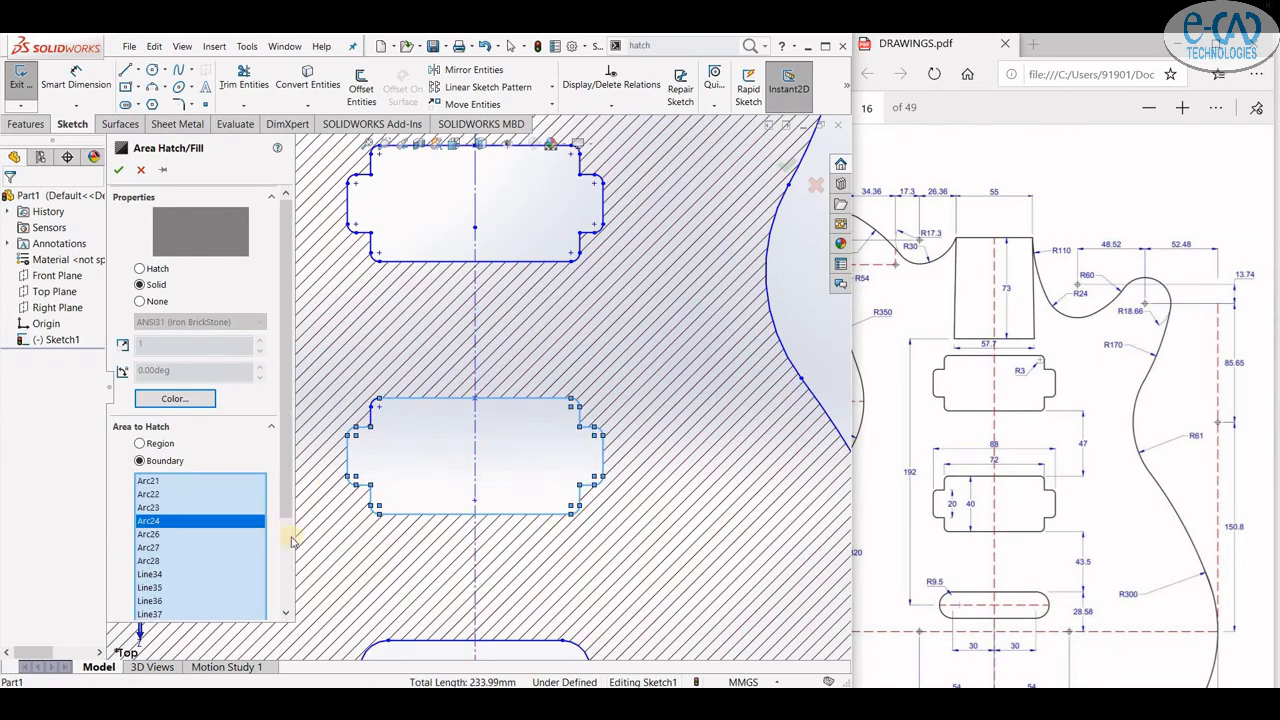
left_click(118, 170)
key("f")
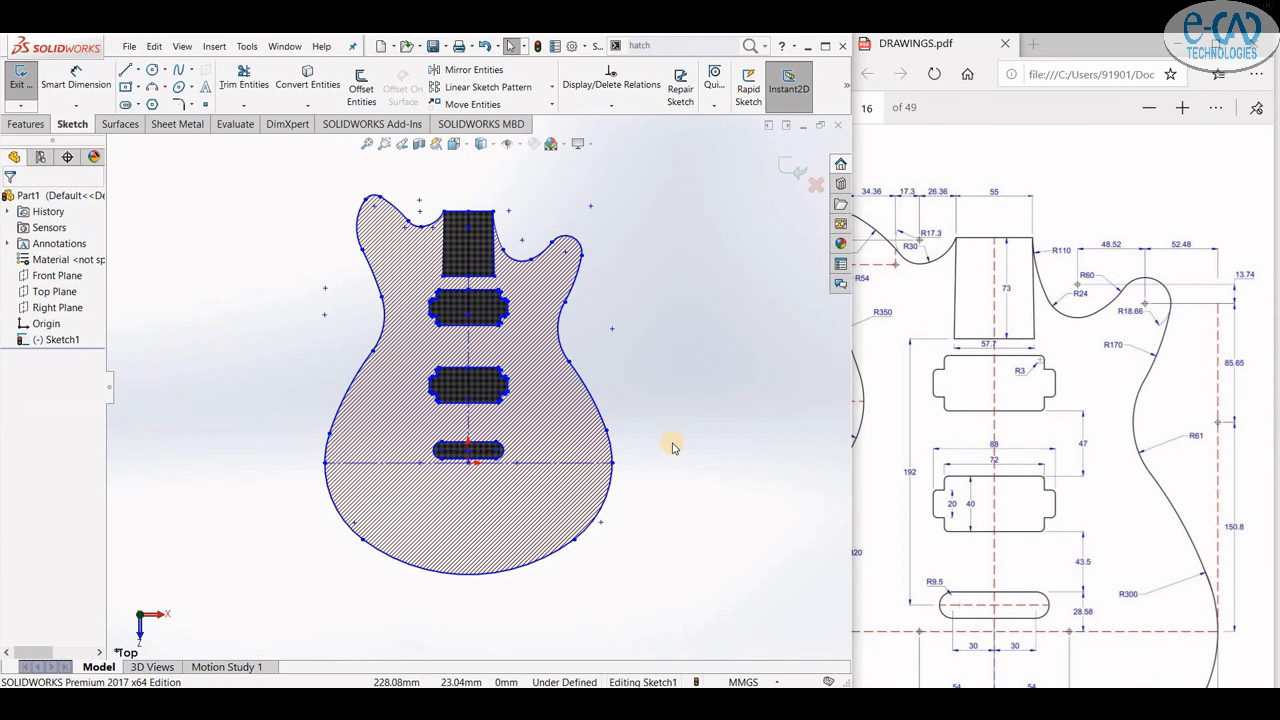
scroll(343, 257, "down", 2)
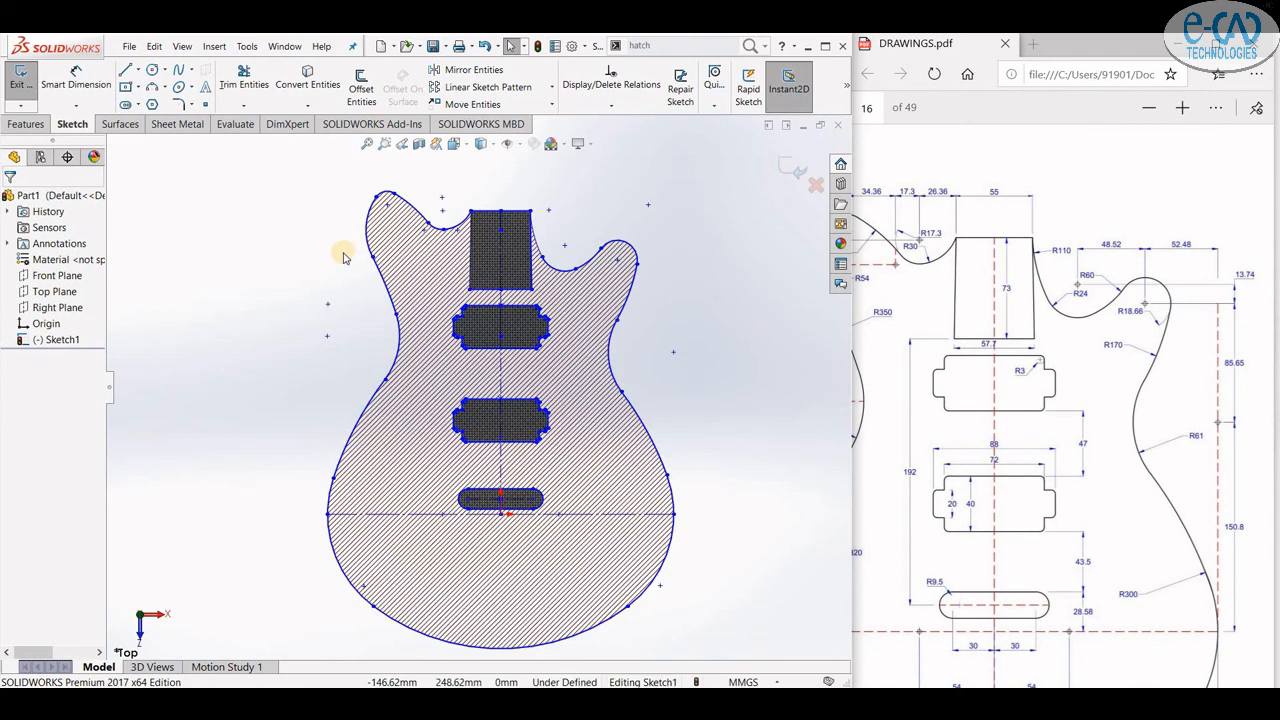